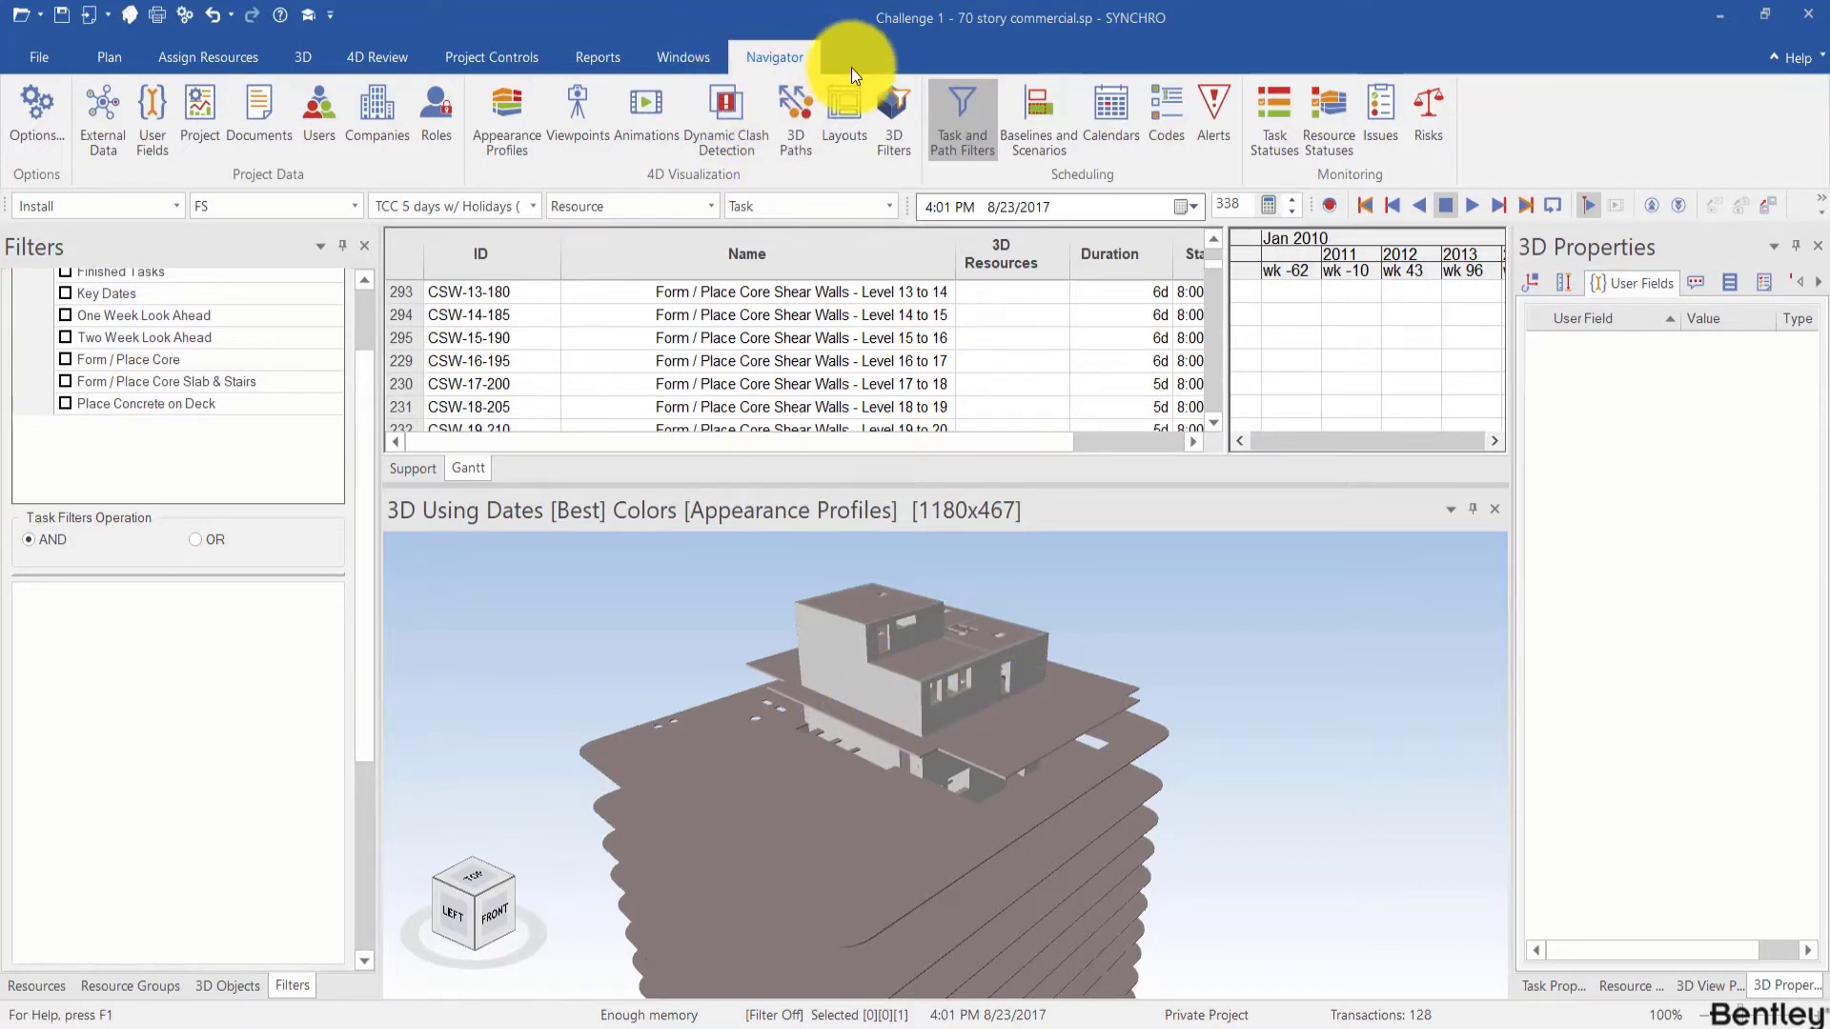
Step: Save the current window arrangement as a new layout named Default Layout
{"action": "left_click", "coordinate": [849, 119]}
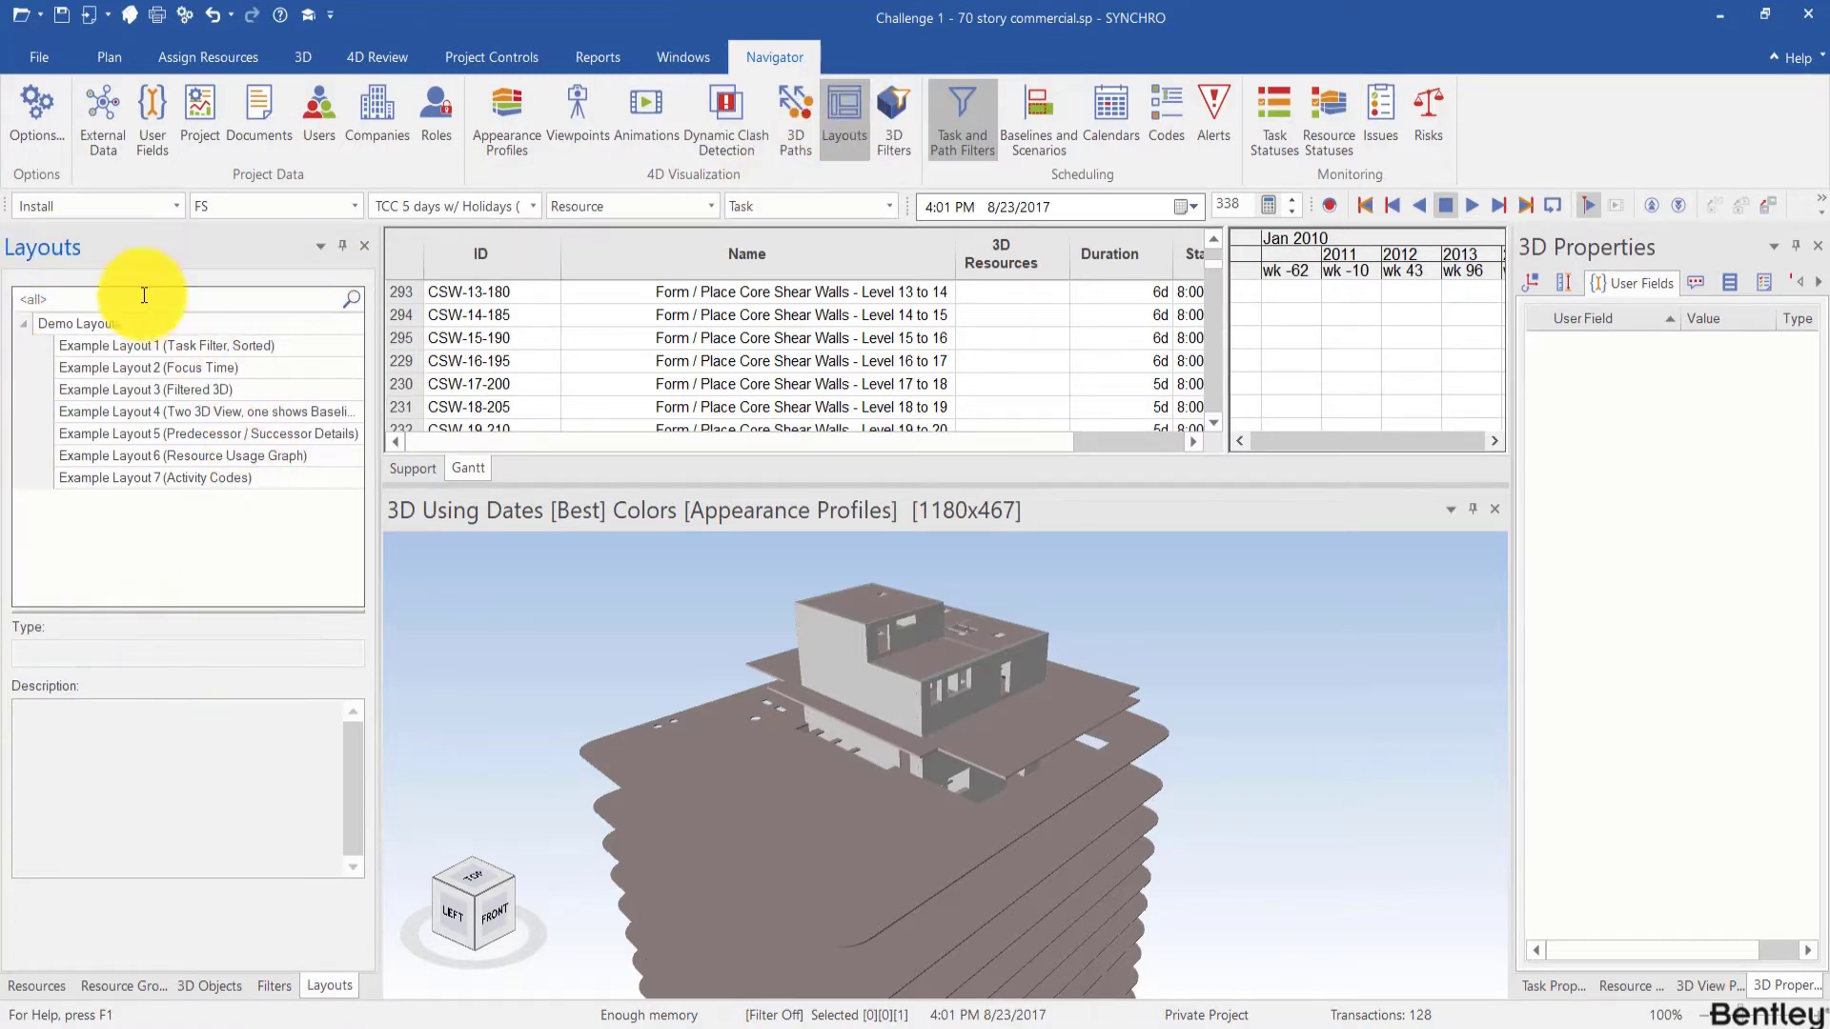
{"action": "right_click", "coordinate": [76, 530]}
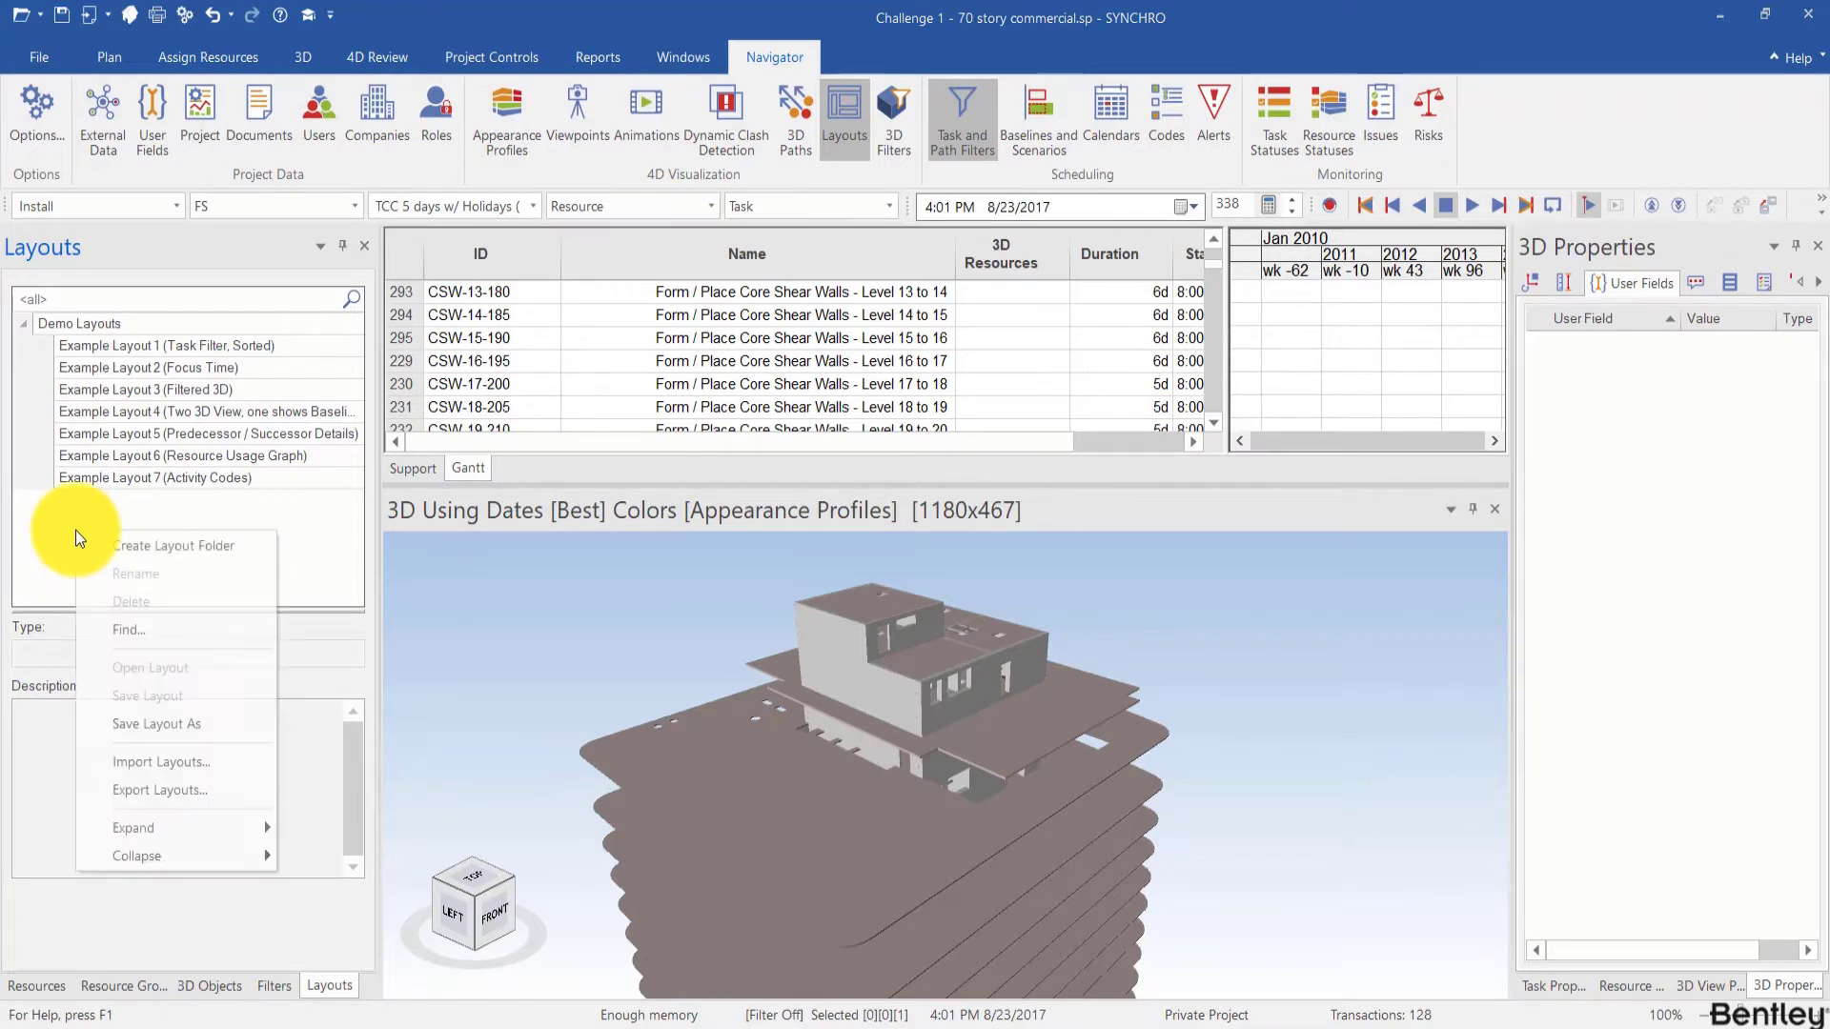
{"action": "left_click", "coordinate": [190, 724]}
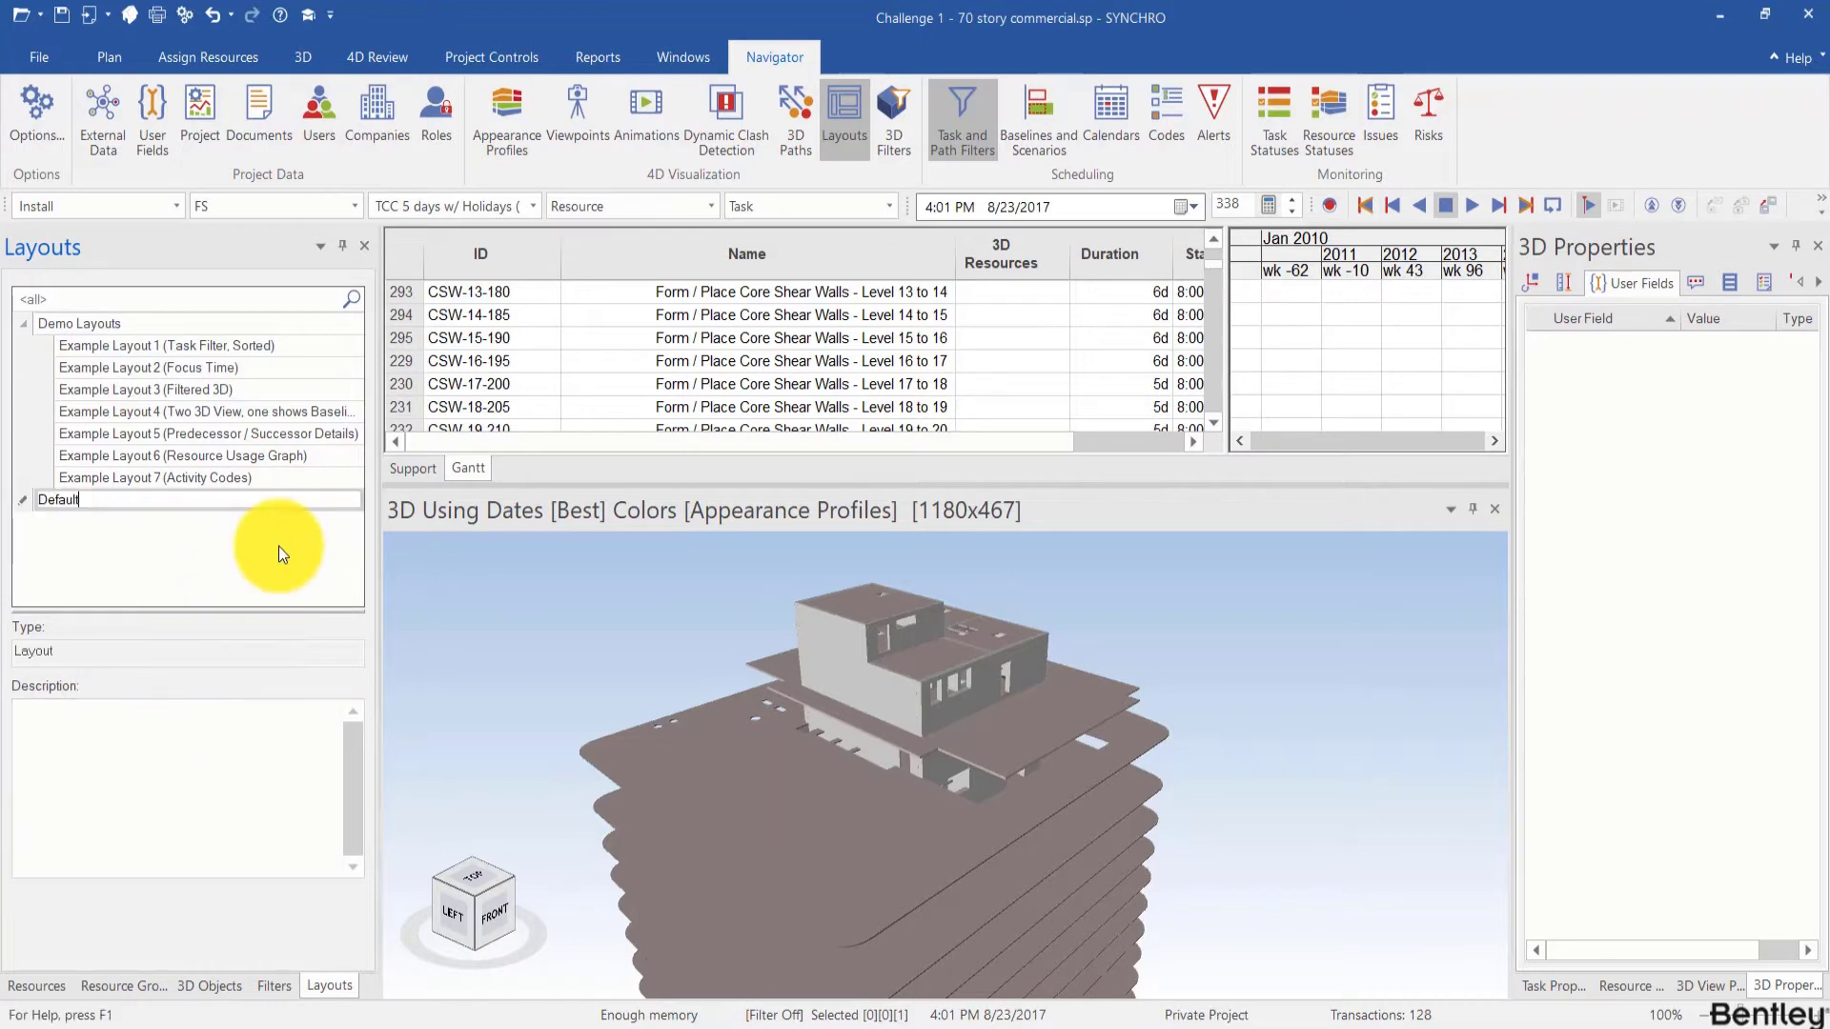
{"action": "type", "text": "Layout"}
{"action": "key", "text": "Return"}
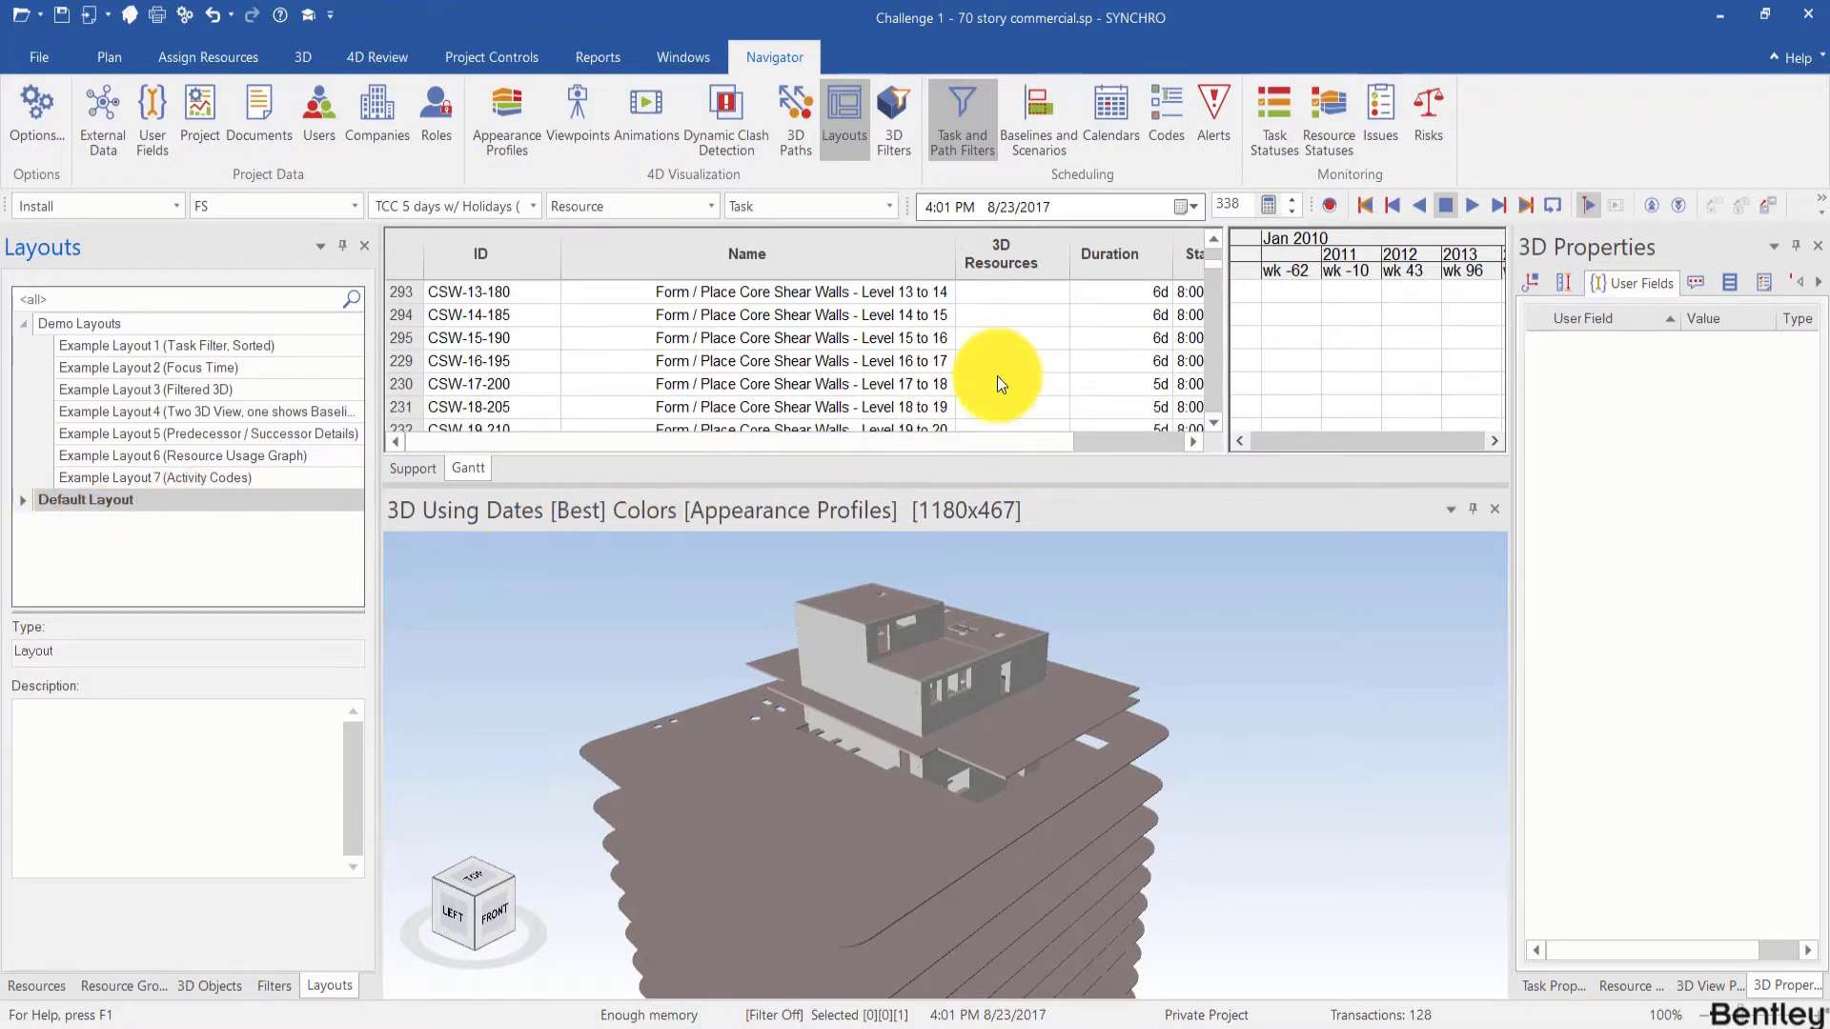
Step: Enlarge the Gantt task table and look through the tasks under Core - Shear Walls
{"action": "scroll", "coordinate": [997, 376], "scroll_direction": "up", "scroll_amount": 2}
{"action": "scroll", "coordinate": [997, 376], "scroll_direction": "up", "scroll_amount": 2}
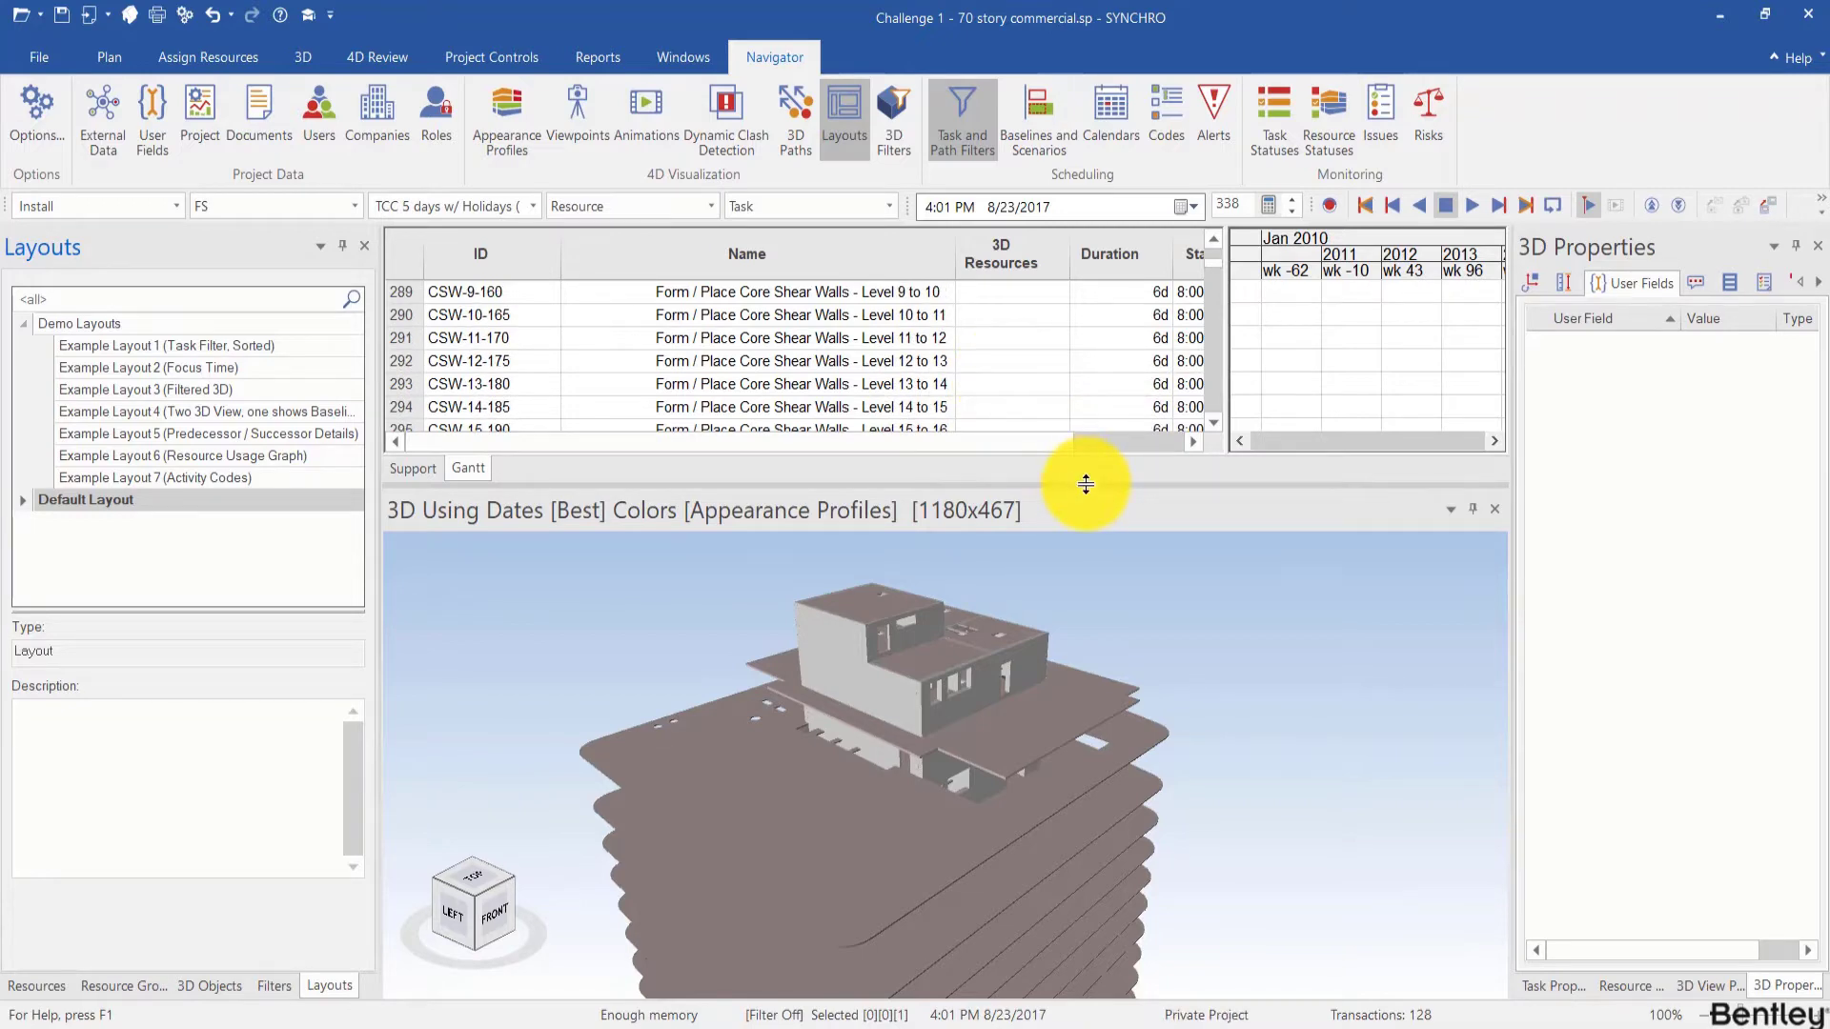
{"action": "left_click_drag", "start_coordinate": [1083, 484], "coordinate": [1084, 624]}
{"action": "scroll", "coordinate": [957, 334], "scroll_direction": "up", "scroll_amount": 1}
{"action": "scroll", "coordinate": [957, 334], "scroll_direction": "up", "scroll_amount": 6}
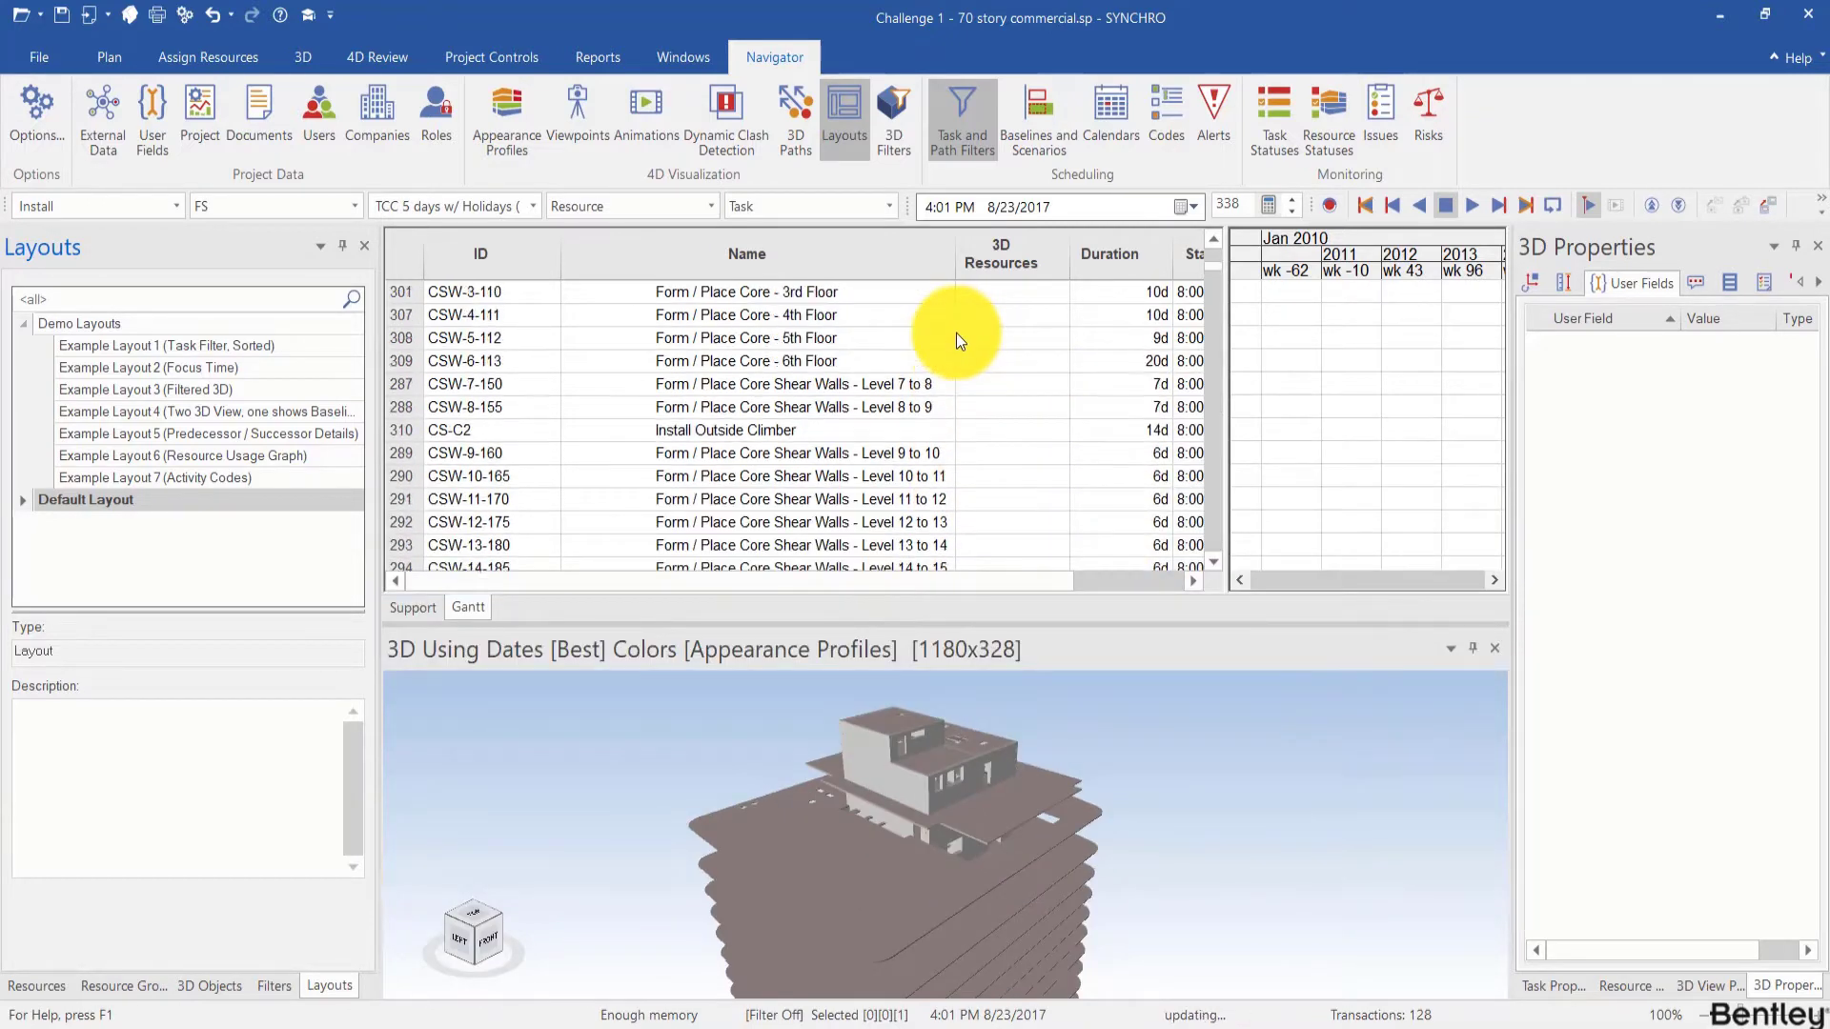
{"action": "scroll", "coordinate": [740, 421], "scroll_direction": "down", "scroll_amount": 6}
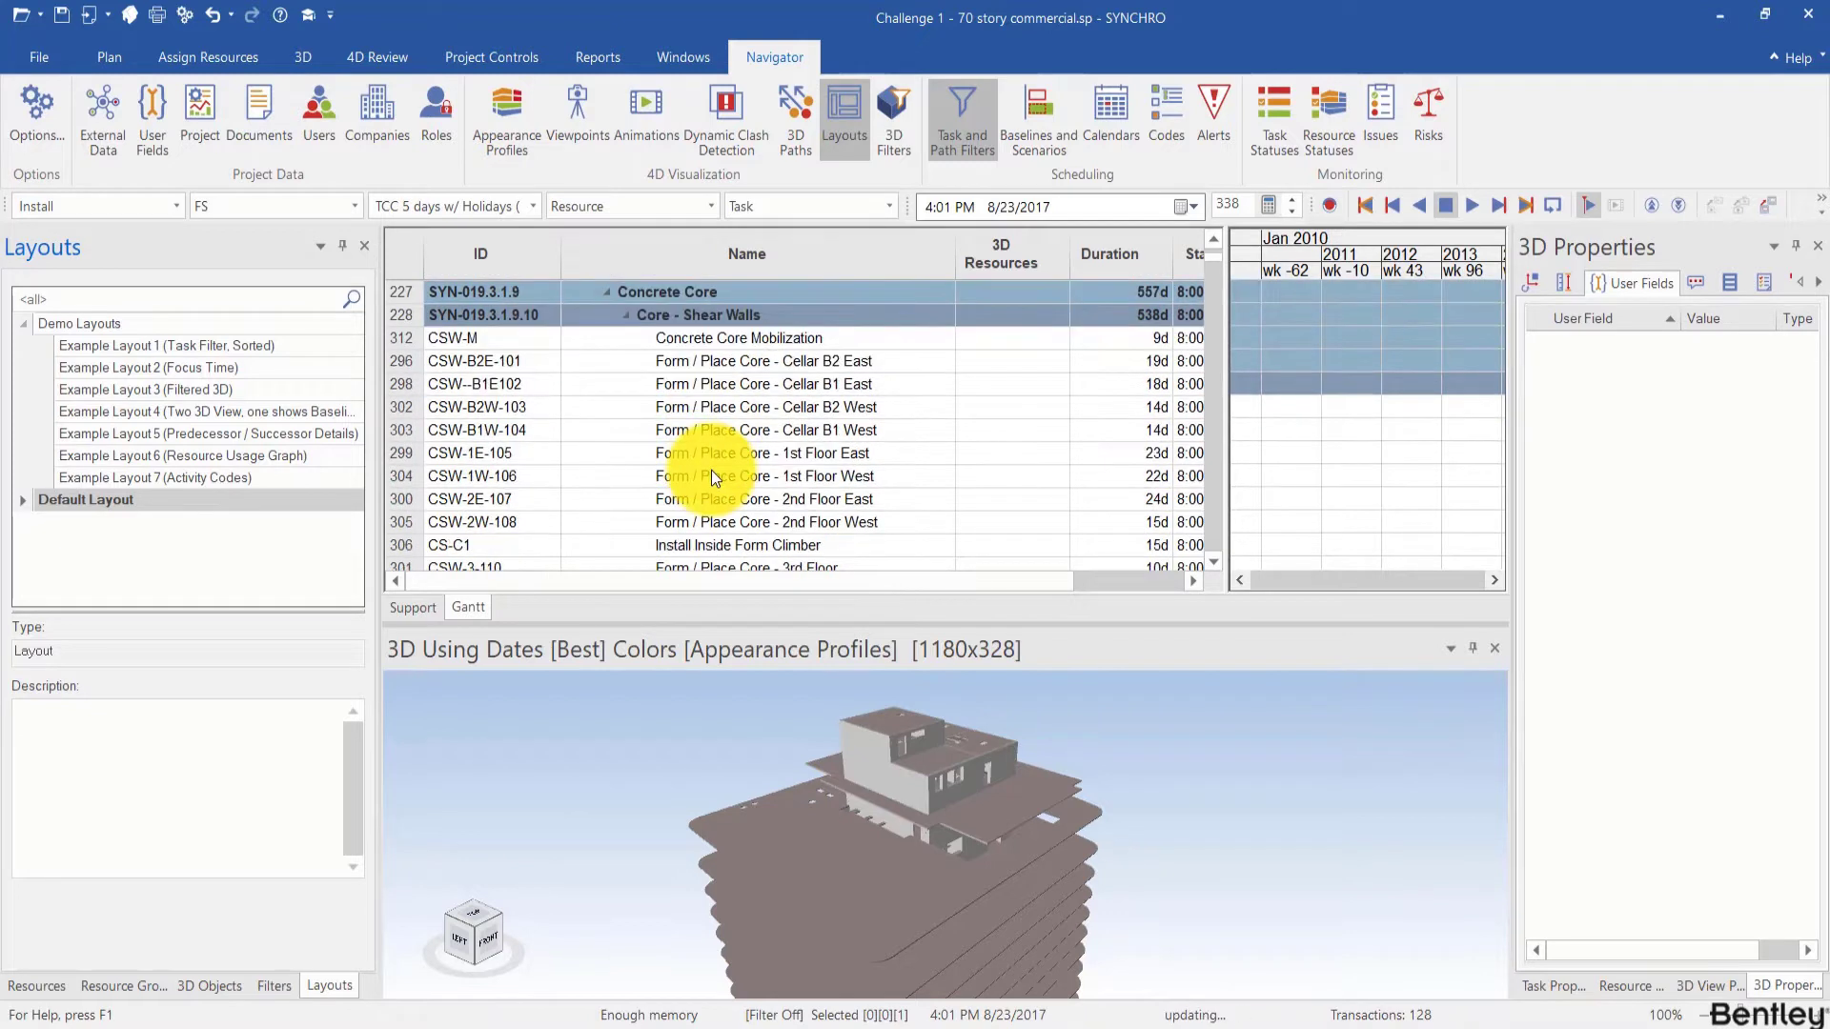
{"action": "scroll", "coordinate": [759, 381], "scroll_direction": "down", "scroll_amount": 7}
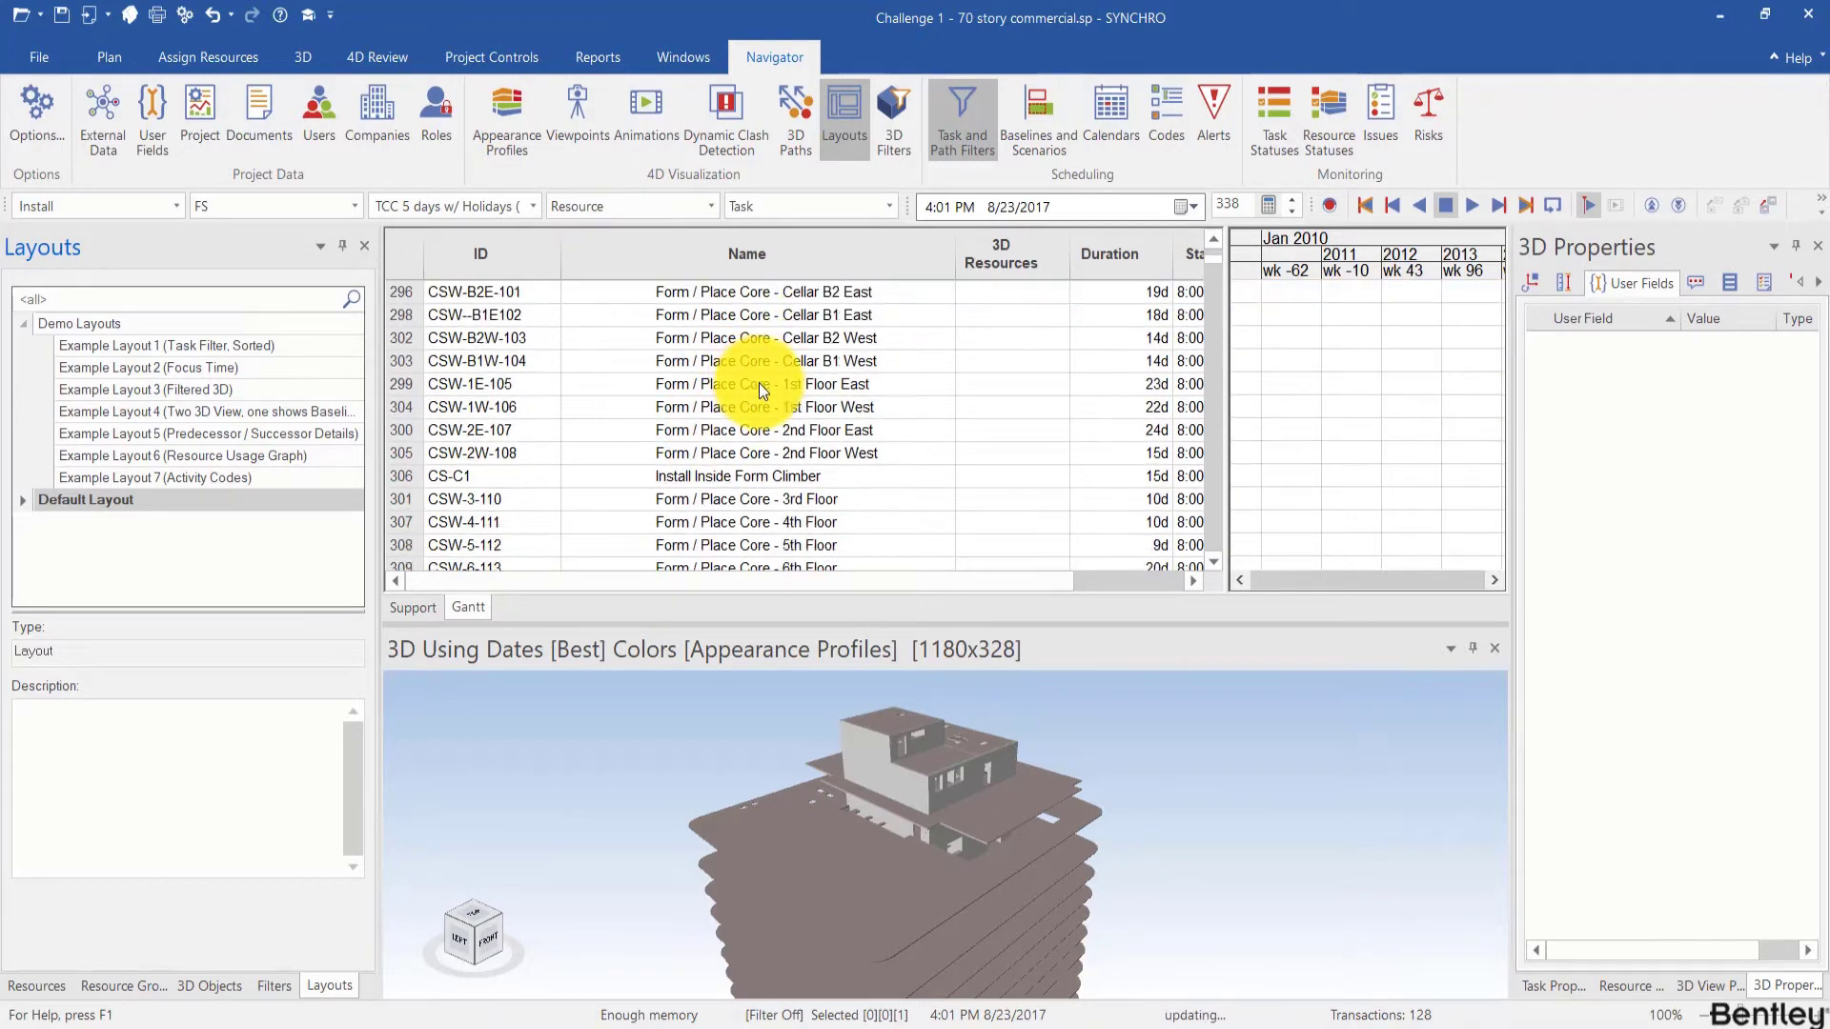
{"action": "scroll", "coordinate": [801, 453], "scroll_direction": "down", "scroll_amount": 2}
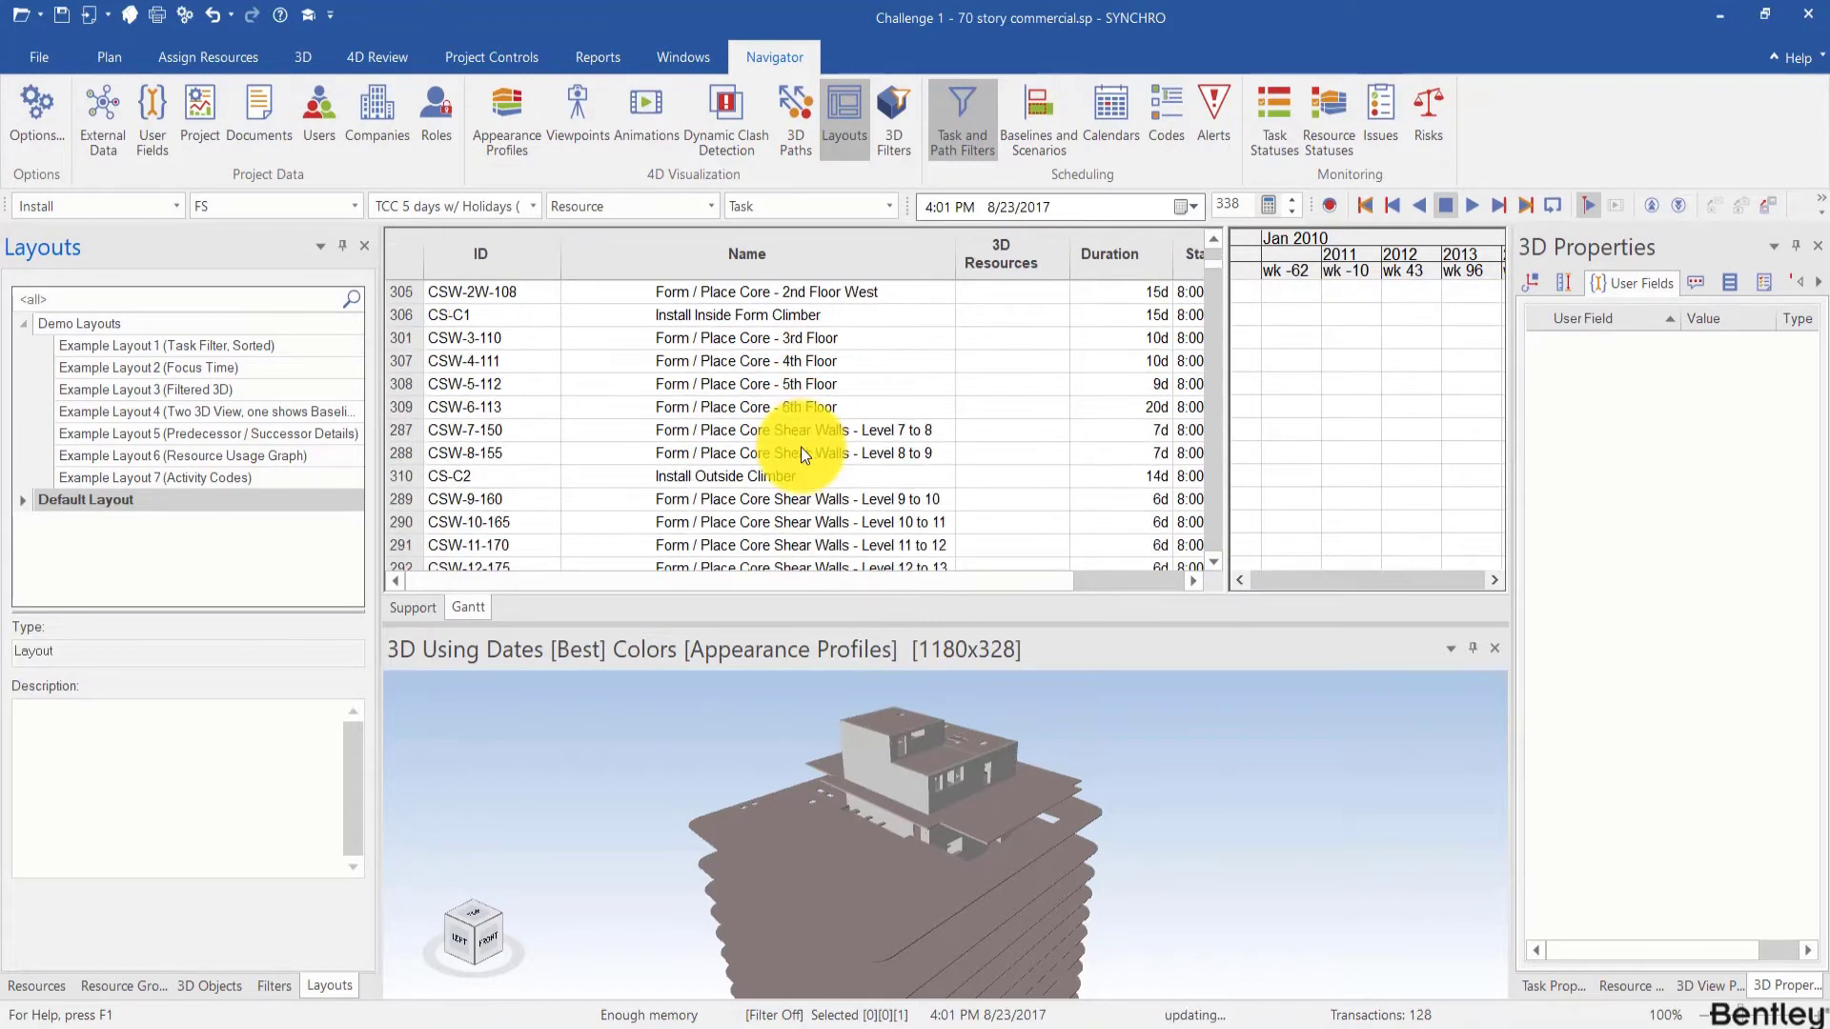
Step: Examine the shared wording in the Form / Place Core task names and the prefix of their task IDs
{"action": "left_click", "coordinate": [743, 383]}
{"action": "left_click", "coordinate": [744, 383]}
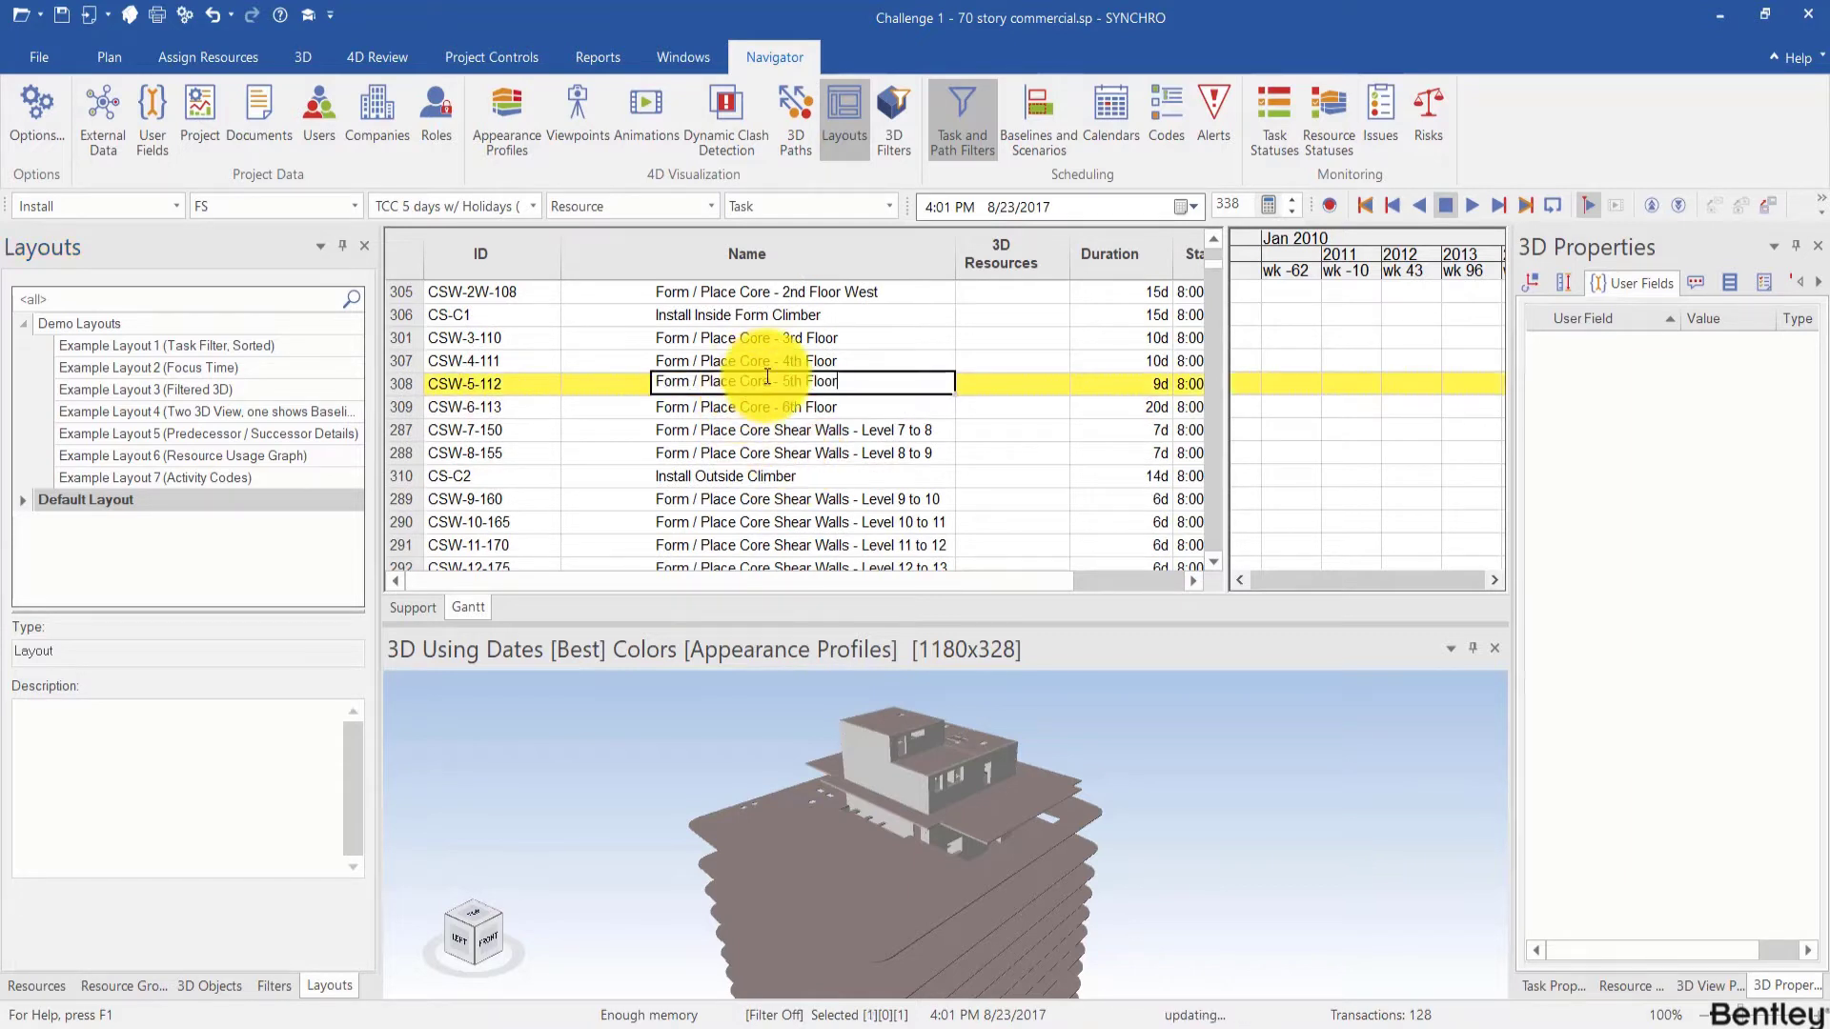
{"action": "left_click_drag", "start_coordinate": [769, 378], "coordinate": [660, 373]}
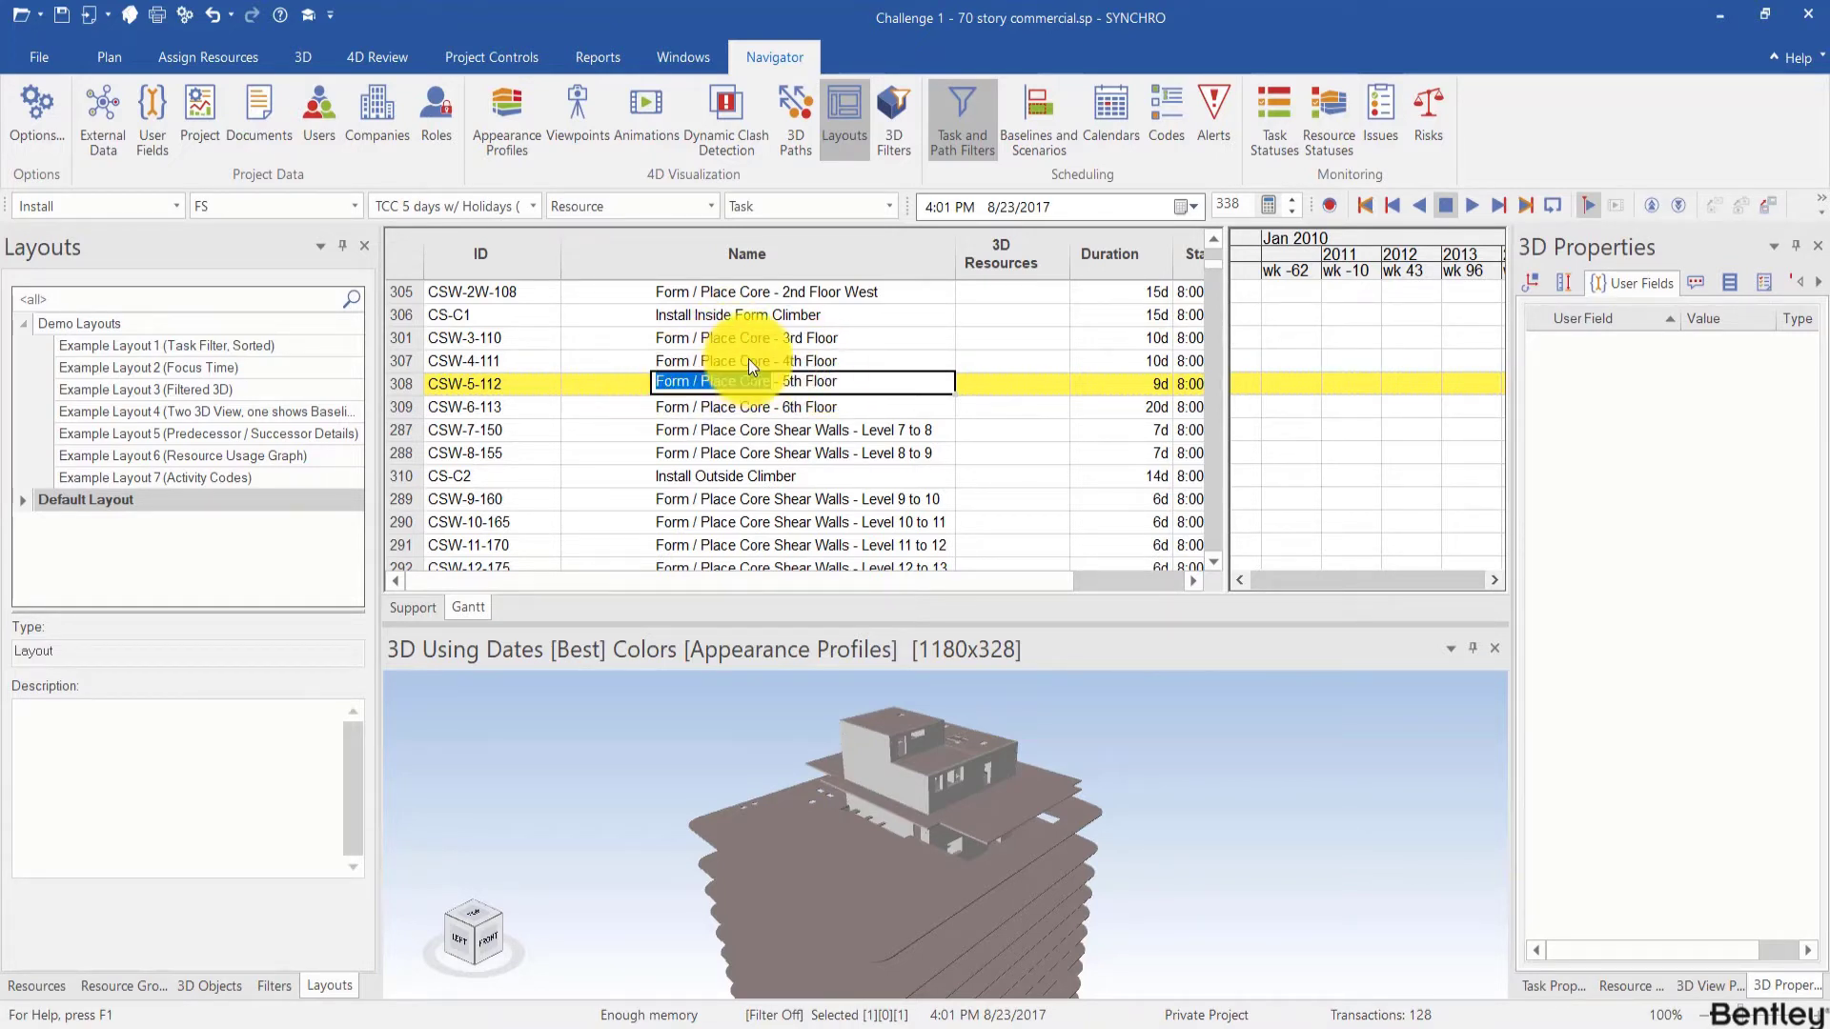
{"action": "left_click", "coordinate": [749, 358]}
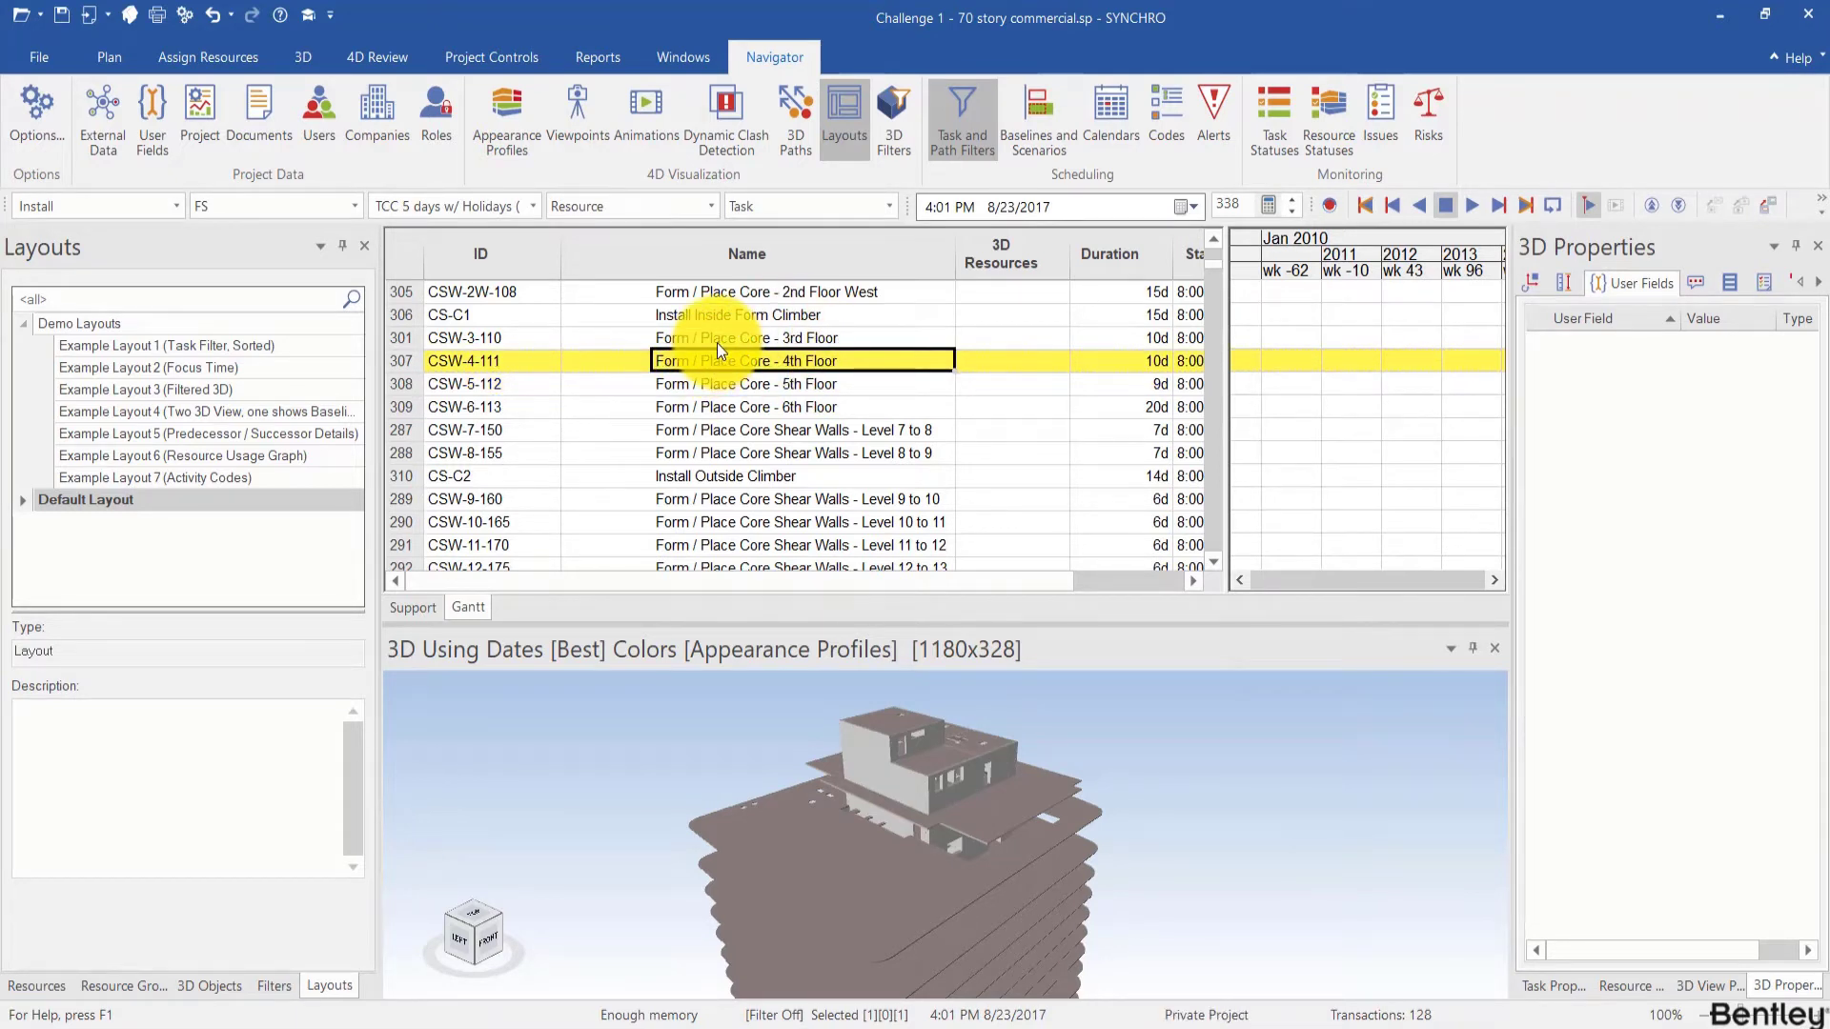
{"action": "left_click", "coordinate": [478, 360]}
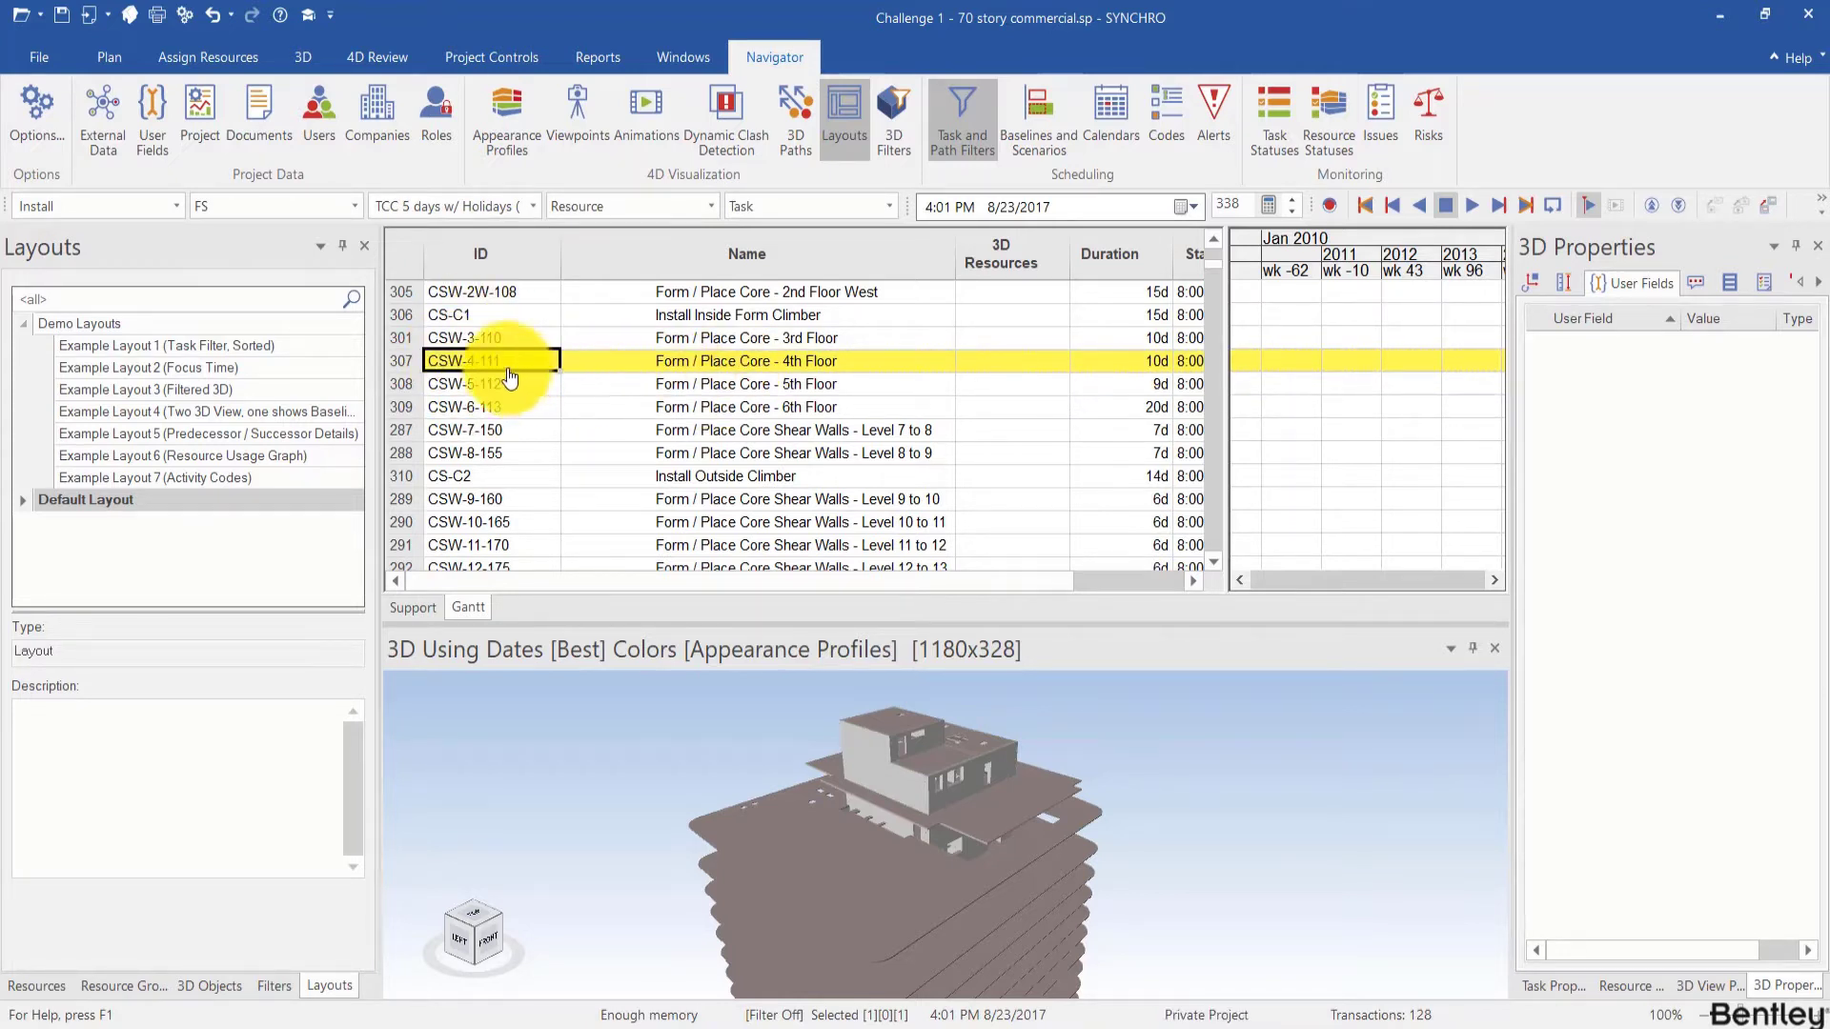
{"action": "left_click", "coordinate": [448, 367]}
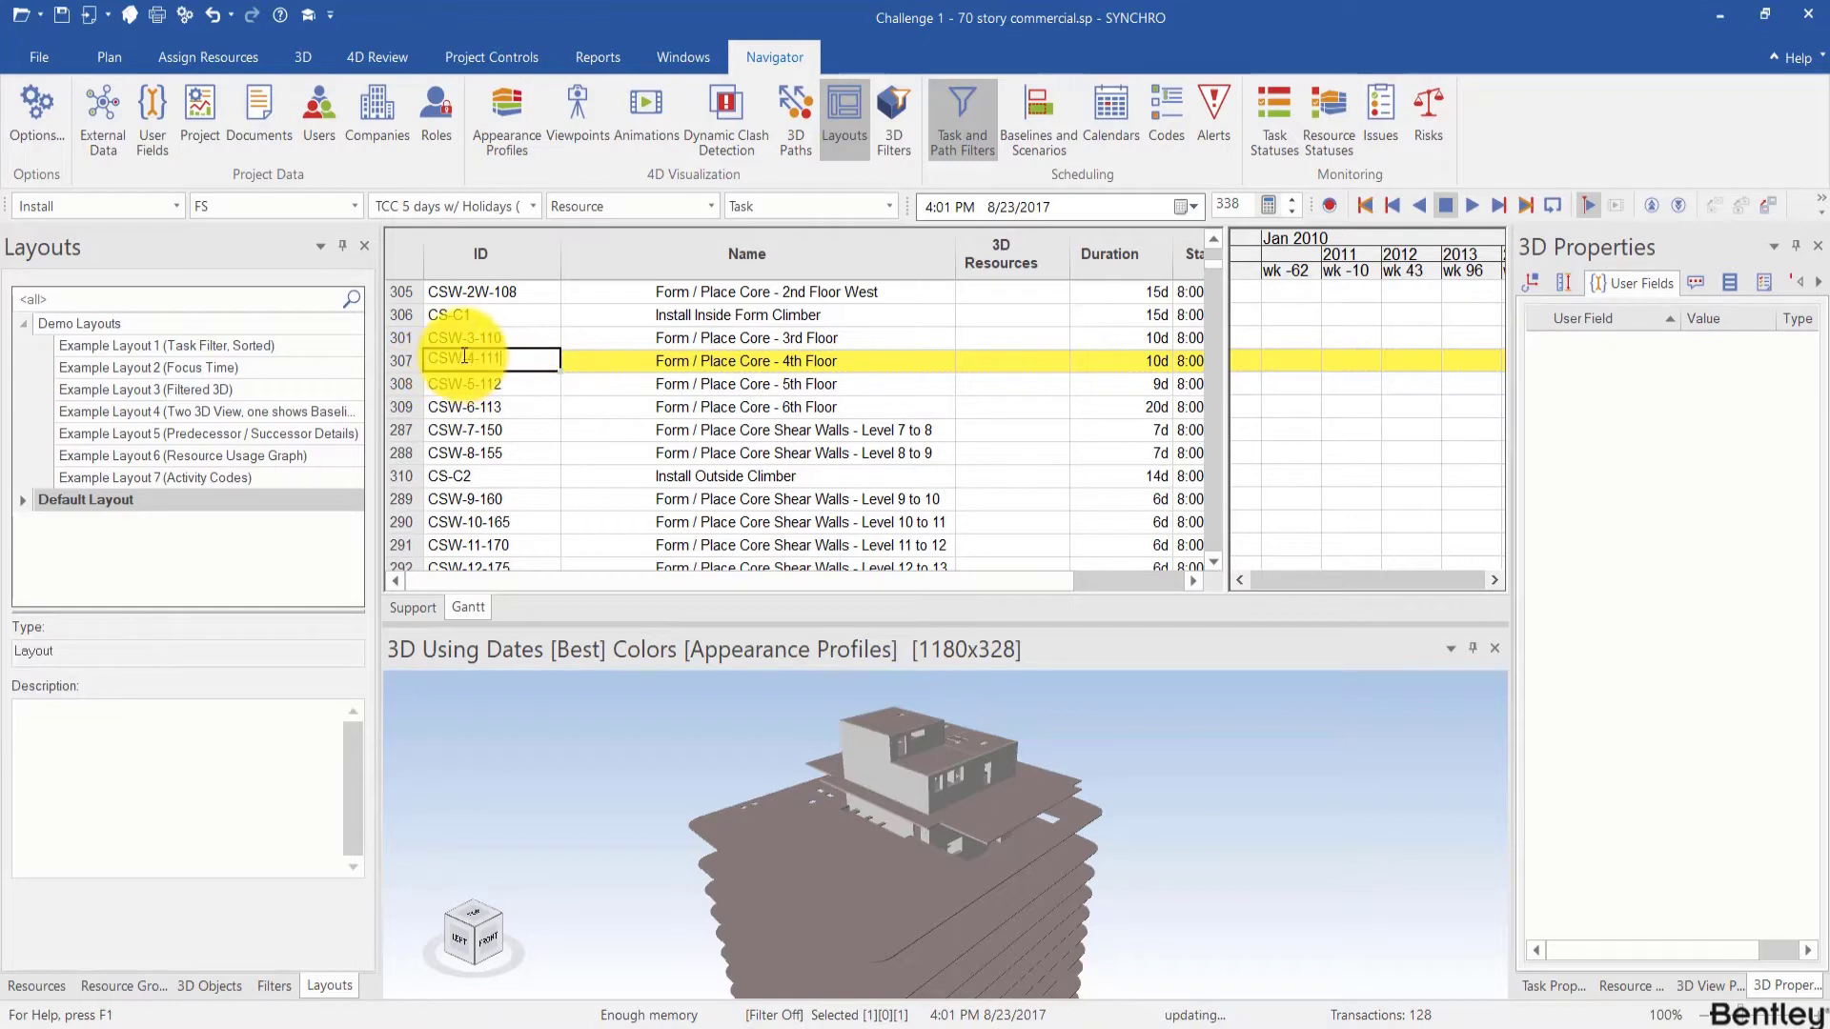
{"action": "left_click_drag", "start_coordinate": [463, 359], "coordinate": [428, 353]}
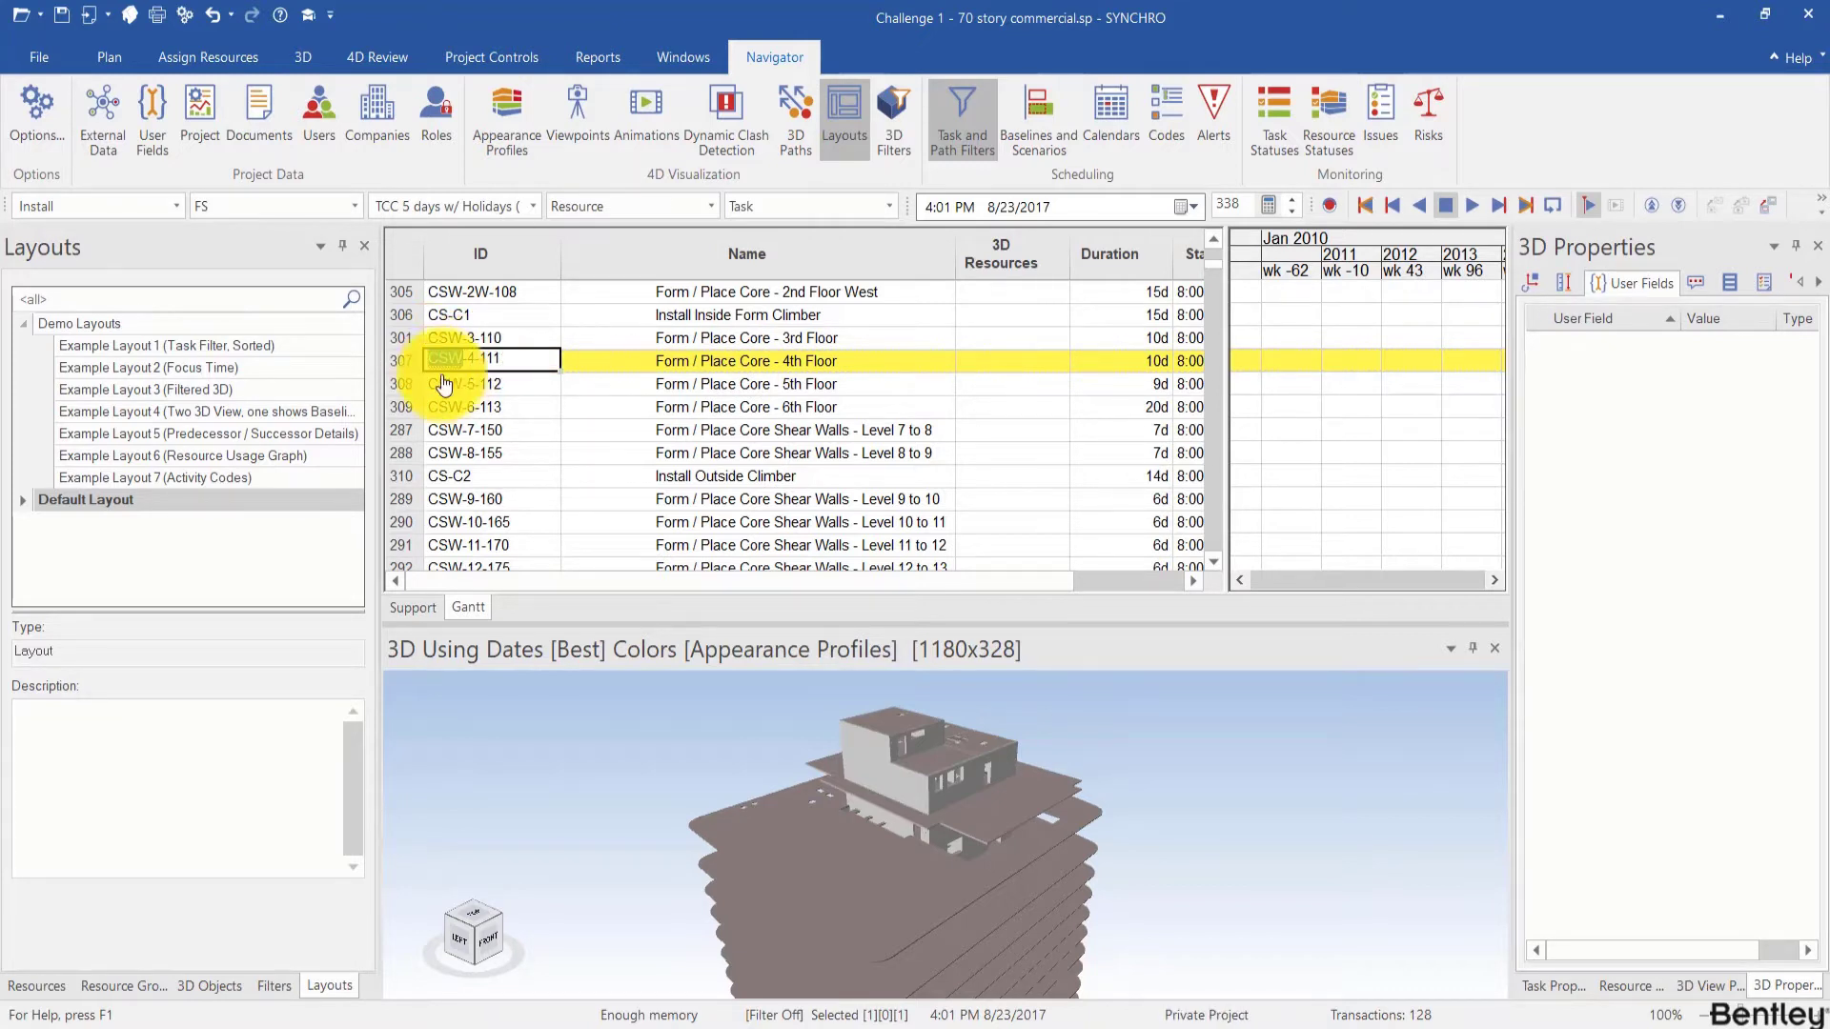
{"action": "left_click", "coordinate": [446, 384]}
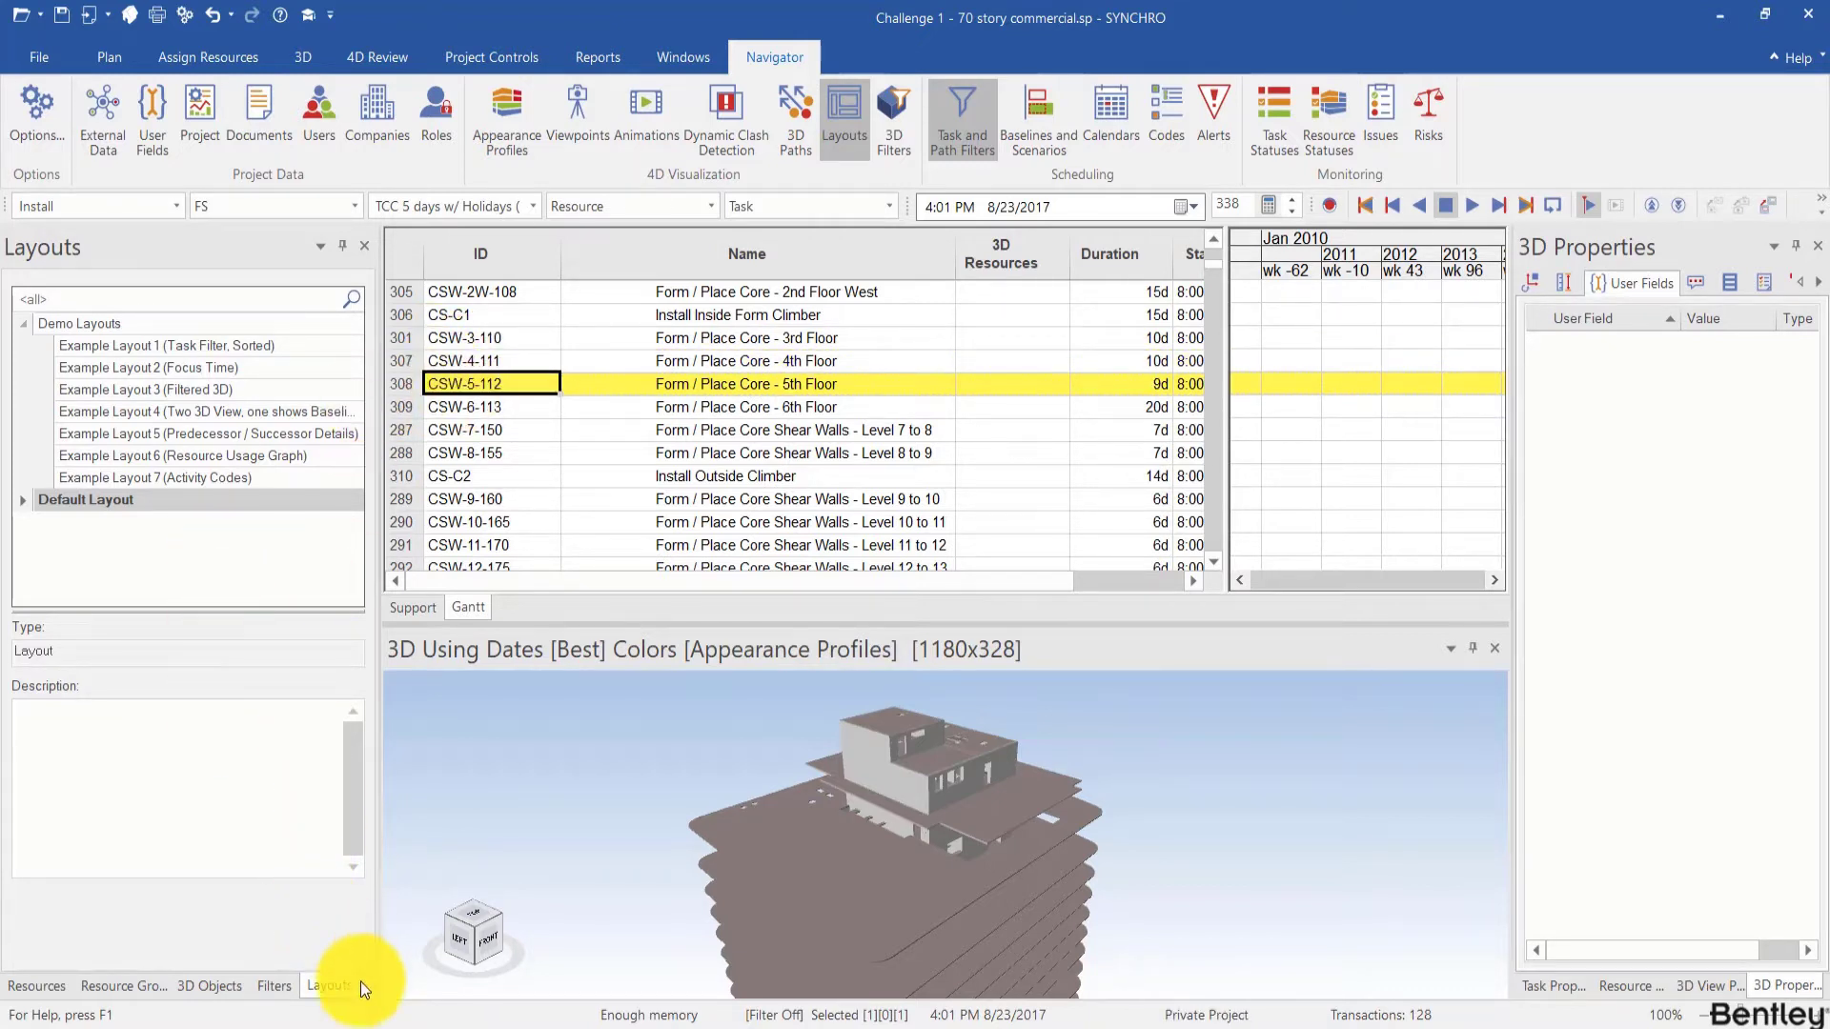
Step: Add a new task filter named CSW to the task and path filters
{"action": "left_click", "coordinate": [284, 985]}
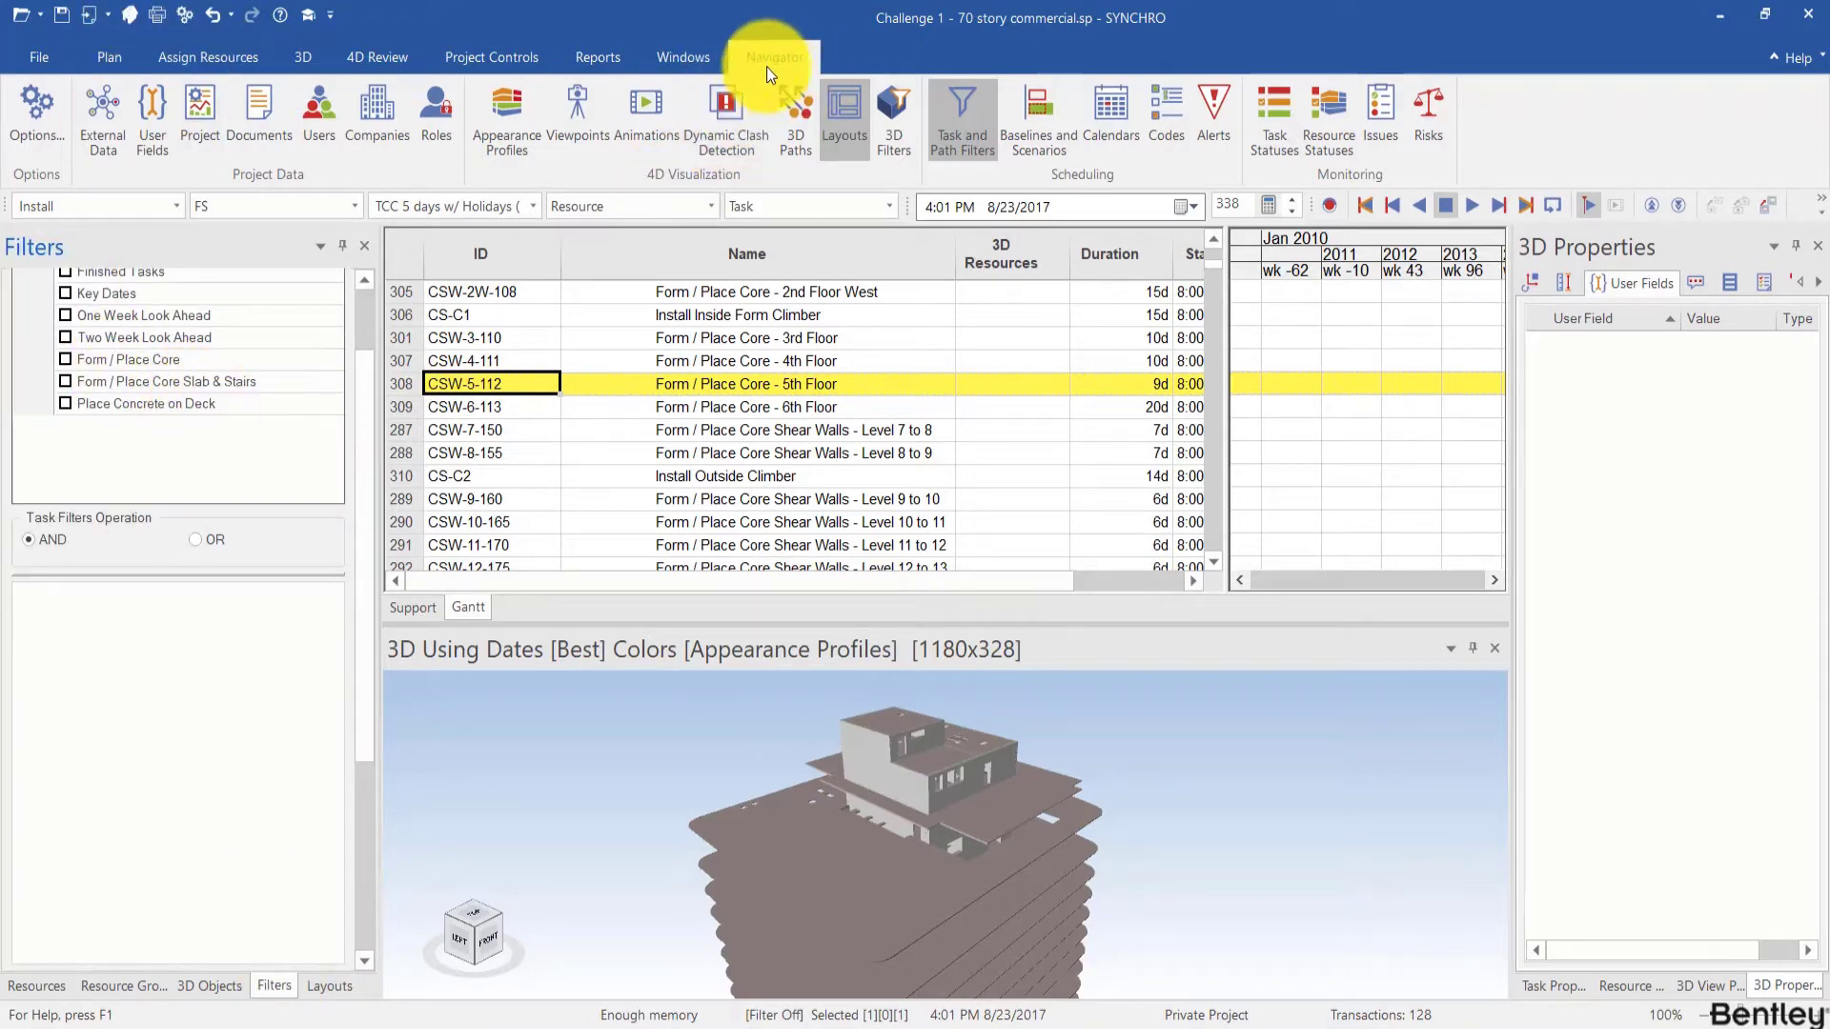
{"action": "left_click", "coordinate": [964, 124]}
{"action": "left_click", "coordinate": [968, 136]}
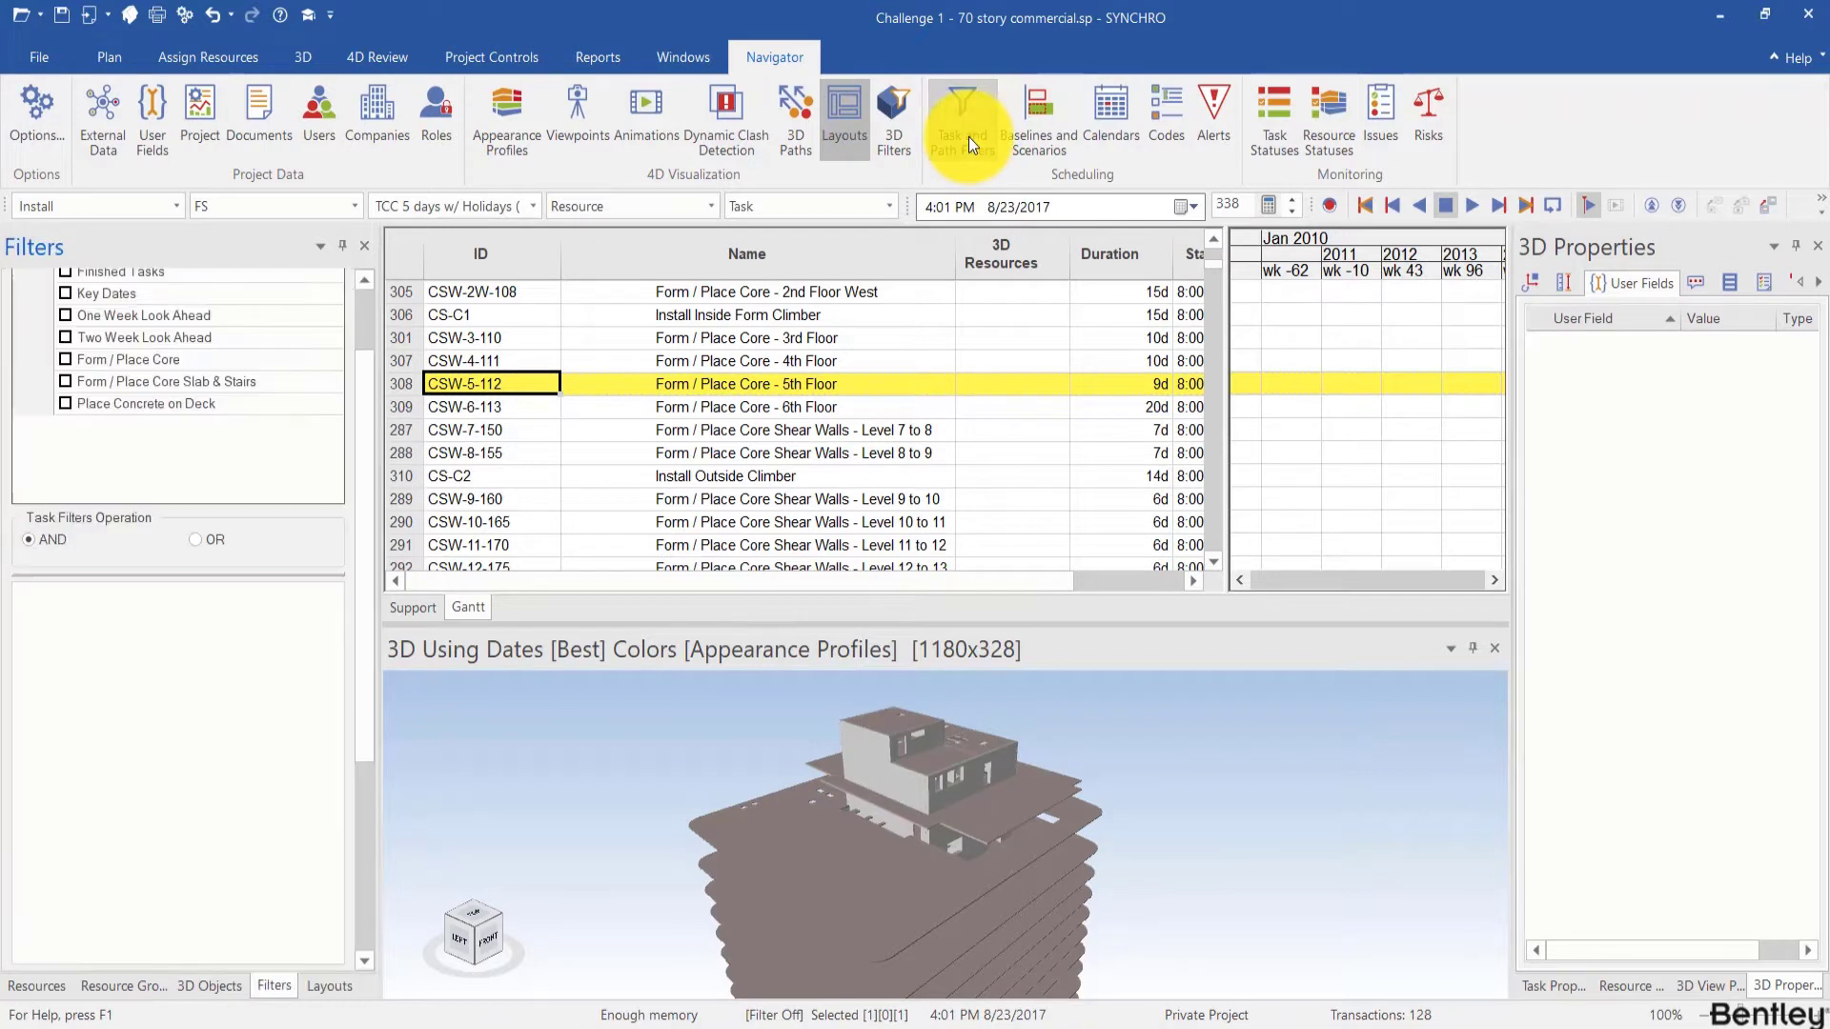
{"action": "right_click", "coordinate": [84, 449]}
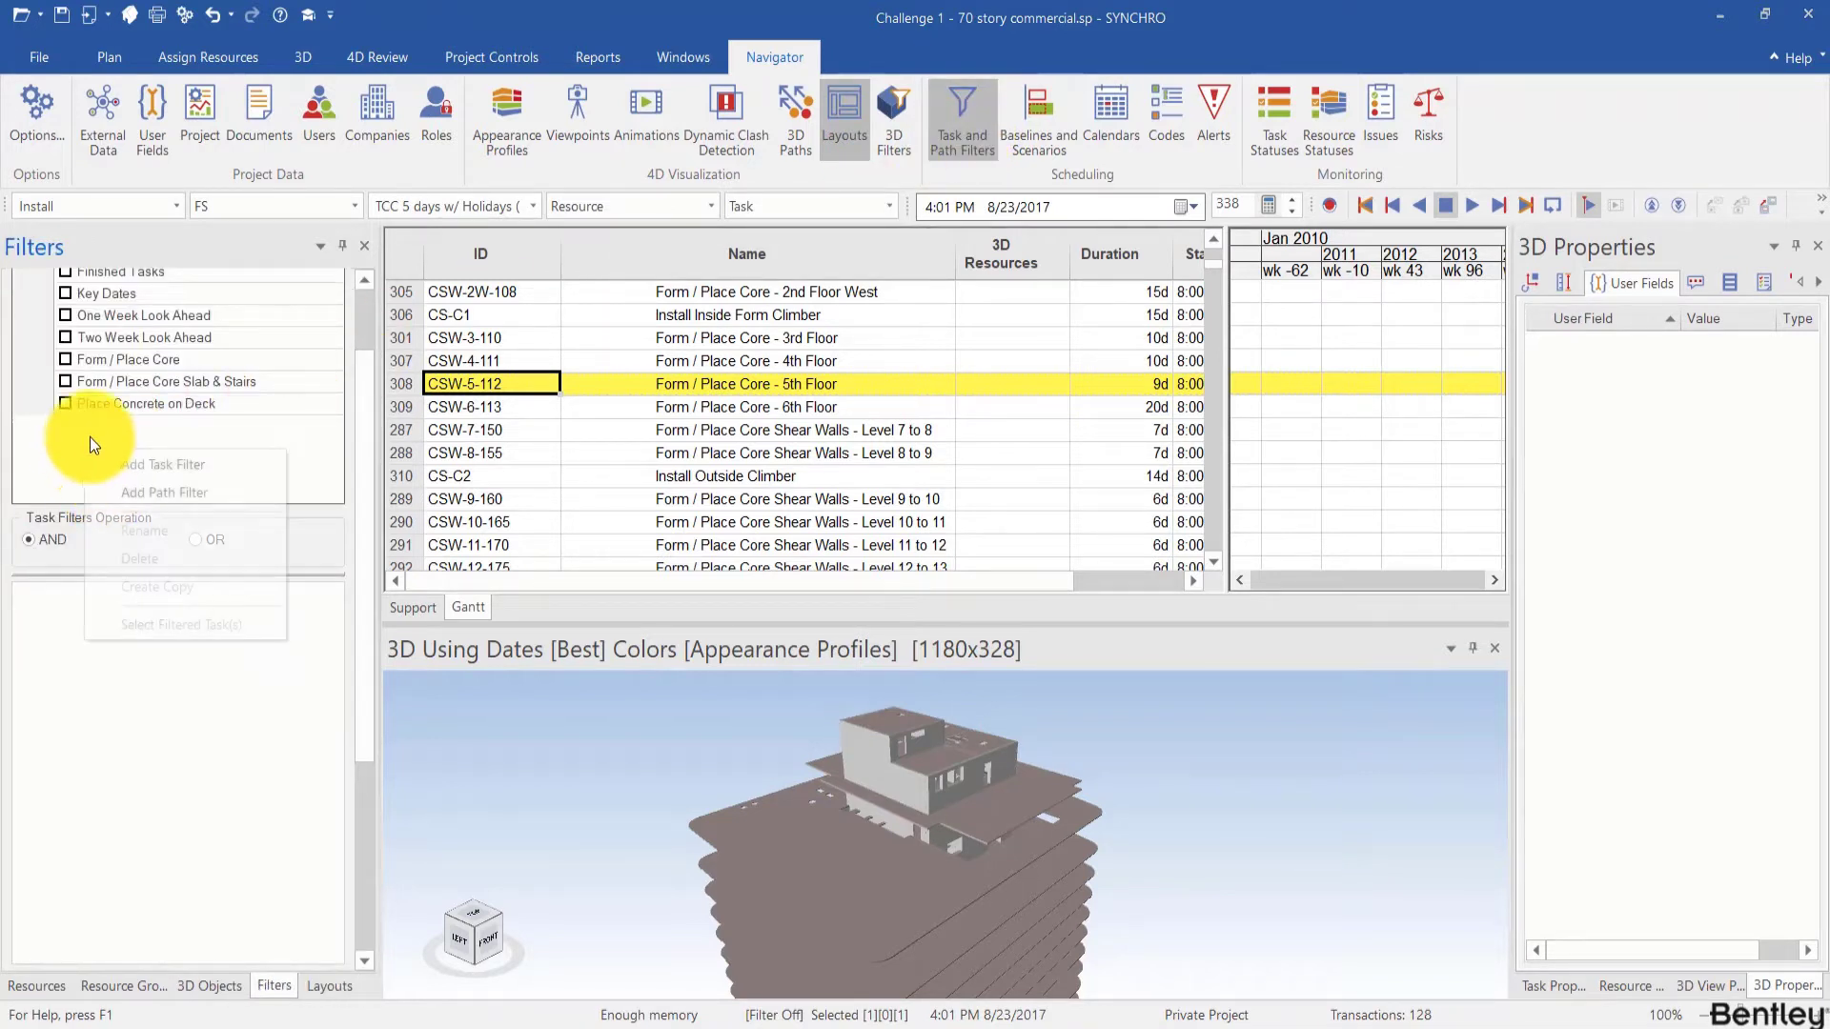
{"action": "left_click", "coordinate": [126, 459]}
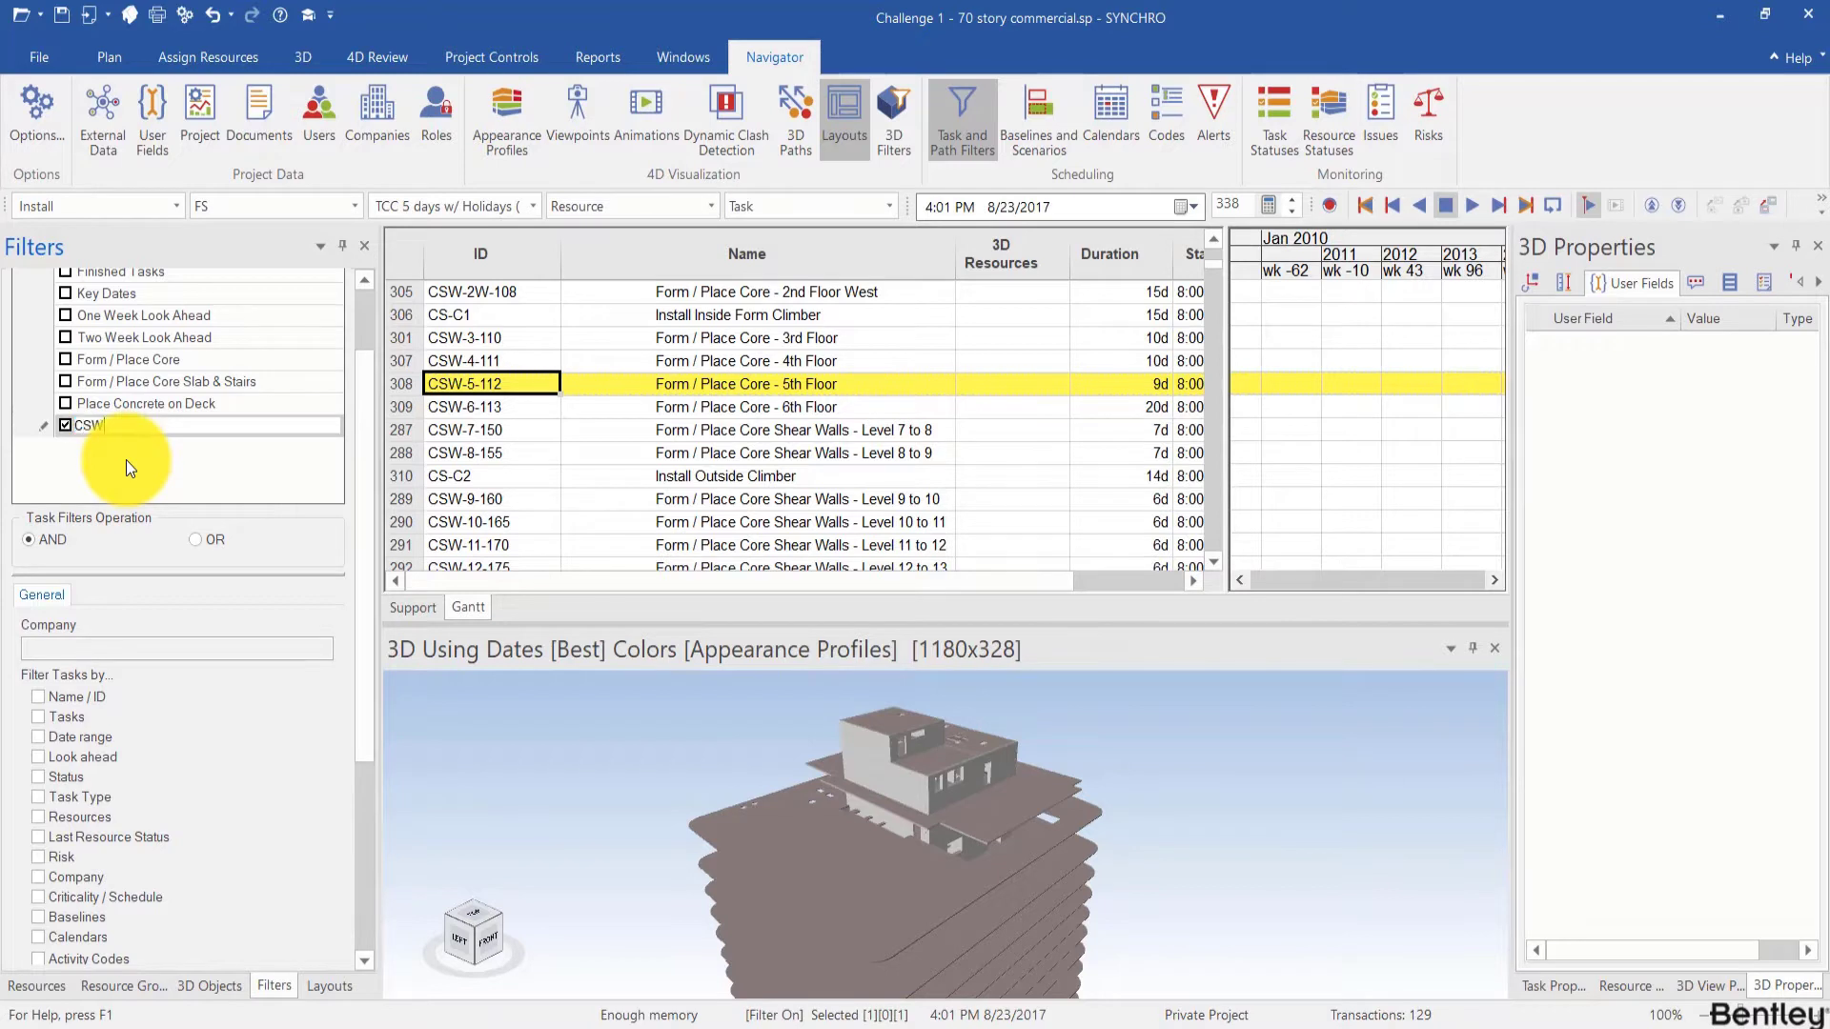
{"action": "type", "text": "CSW"}
{"action": "key", "text": "Return"}
Step: Set the CSW filter to filter tasks by Name / ID, including matches of CSW in the Task ID
{"action": "left_click_drag", "start_coordinate": [370, 465], "coordinate": [364, 684]}
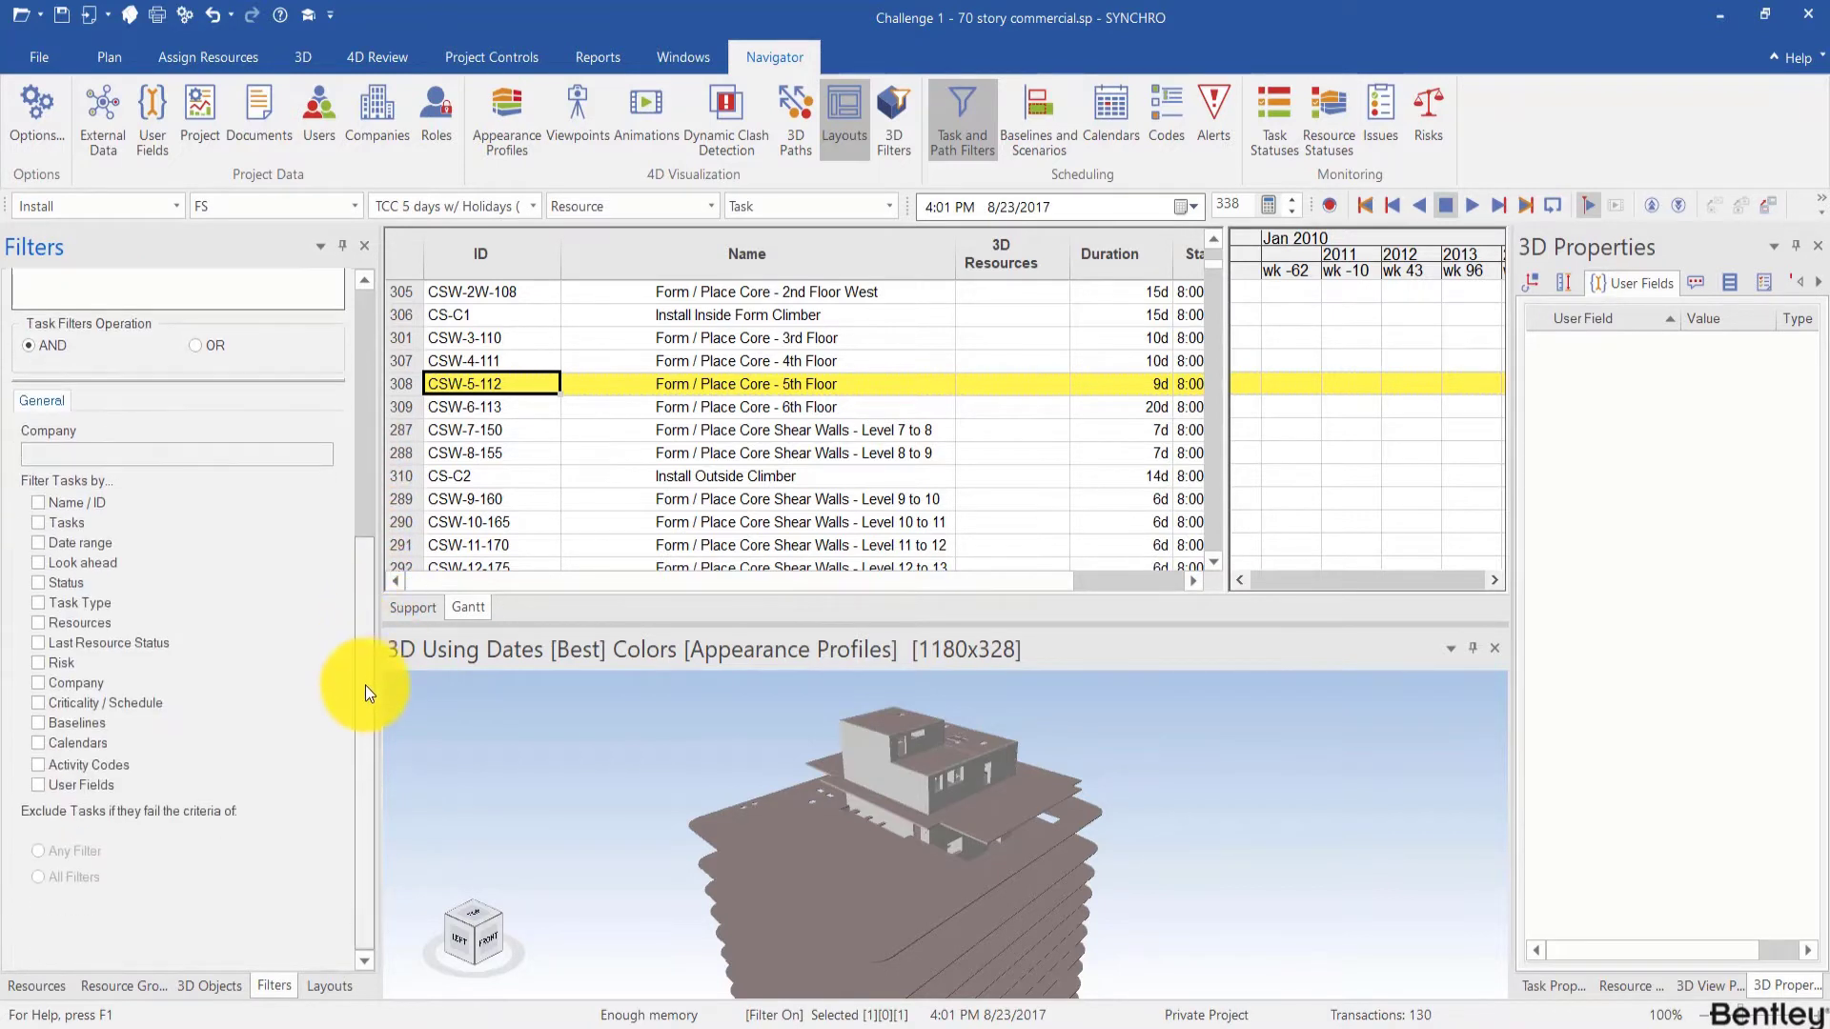
{"action": "left_click", "coordinate": [39, 504]}
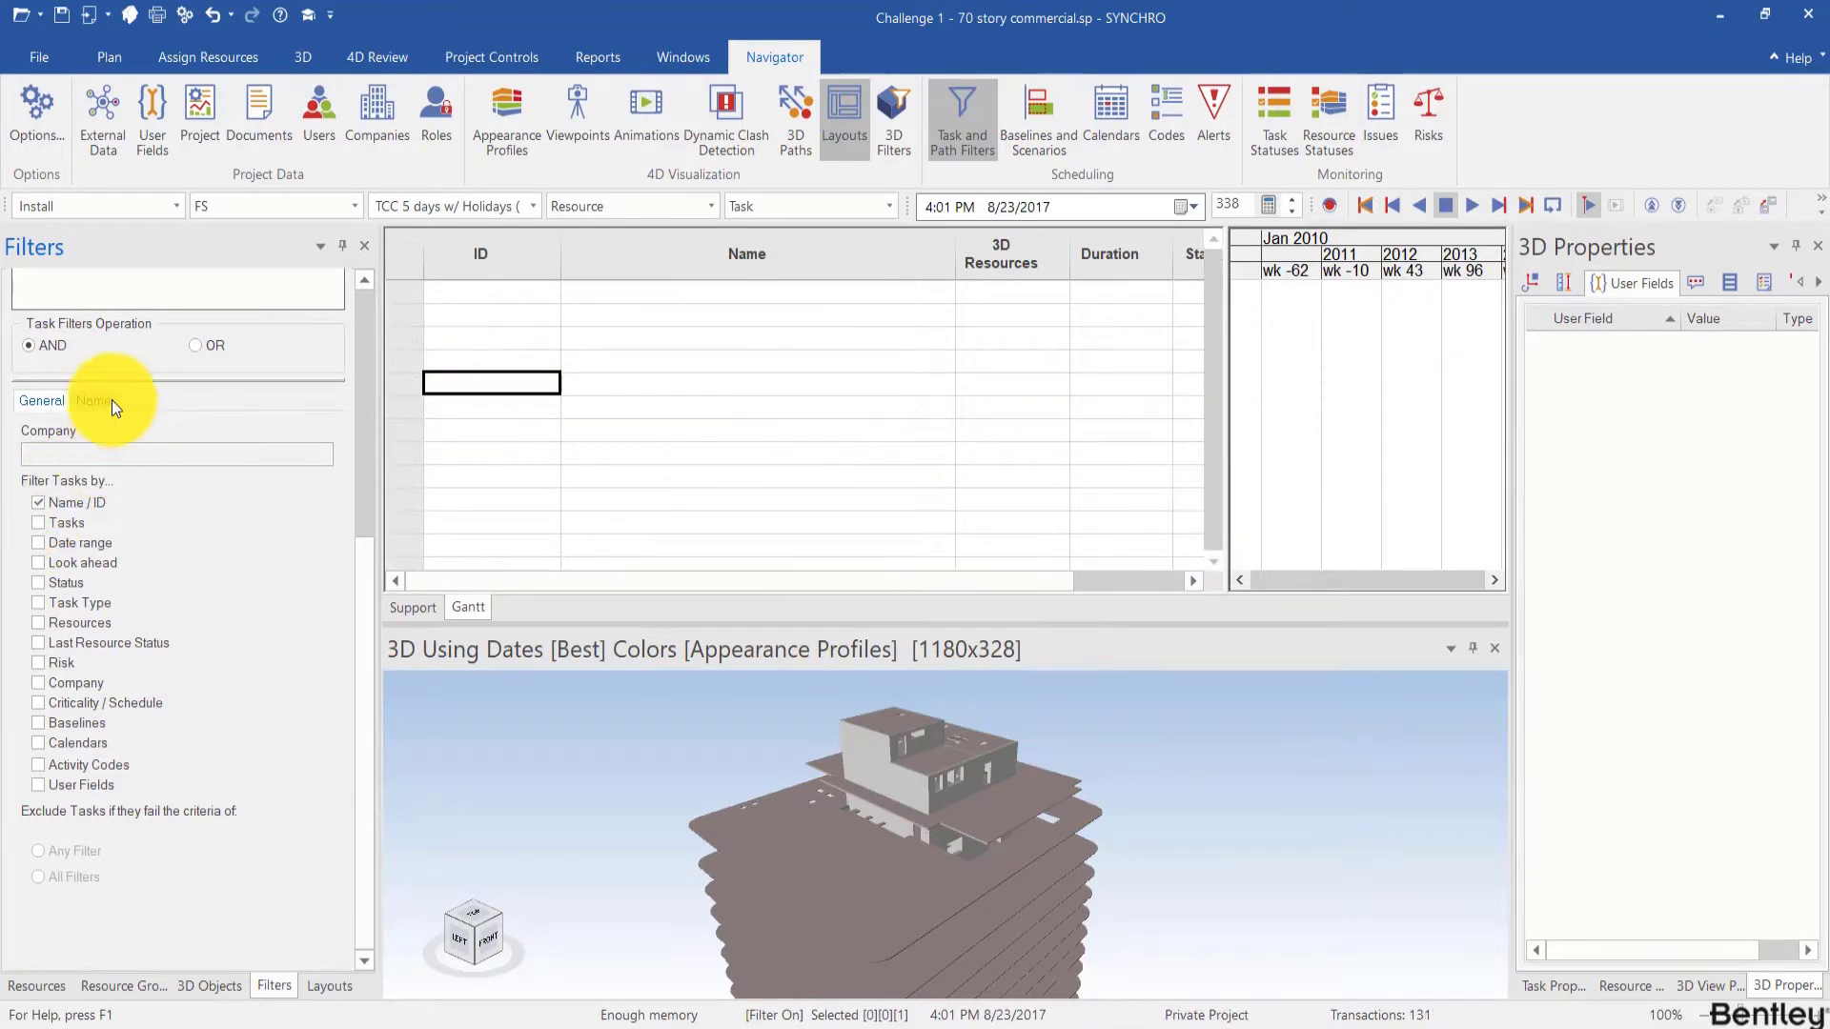
{"action": "left_click", "coordinate": [113, 401]}
{"action": "left_click", "coordinate": [95, 517]}
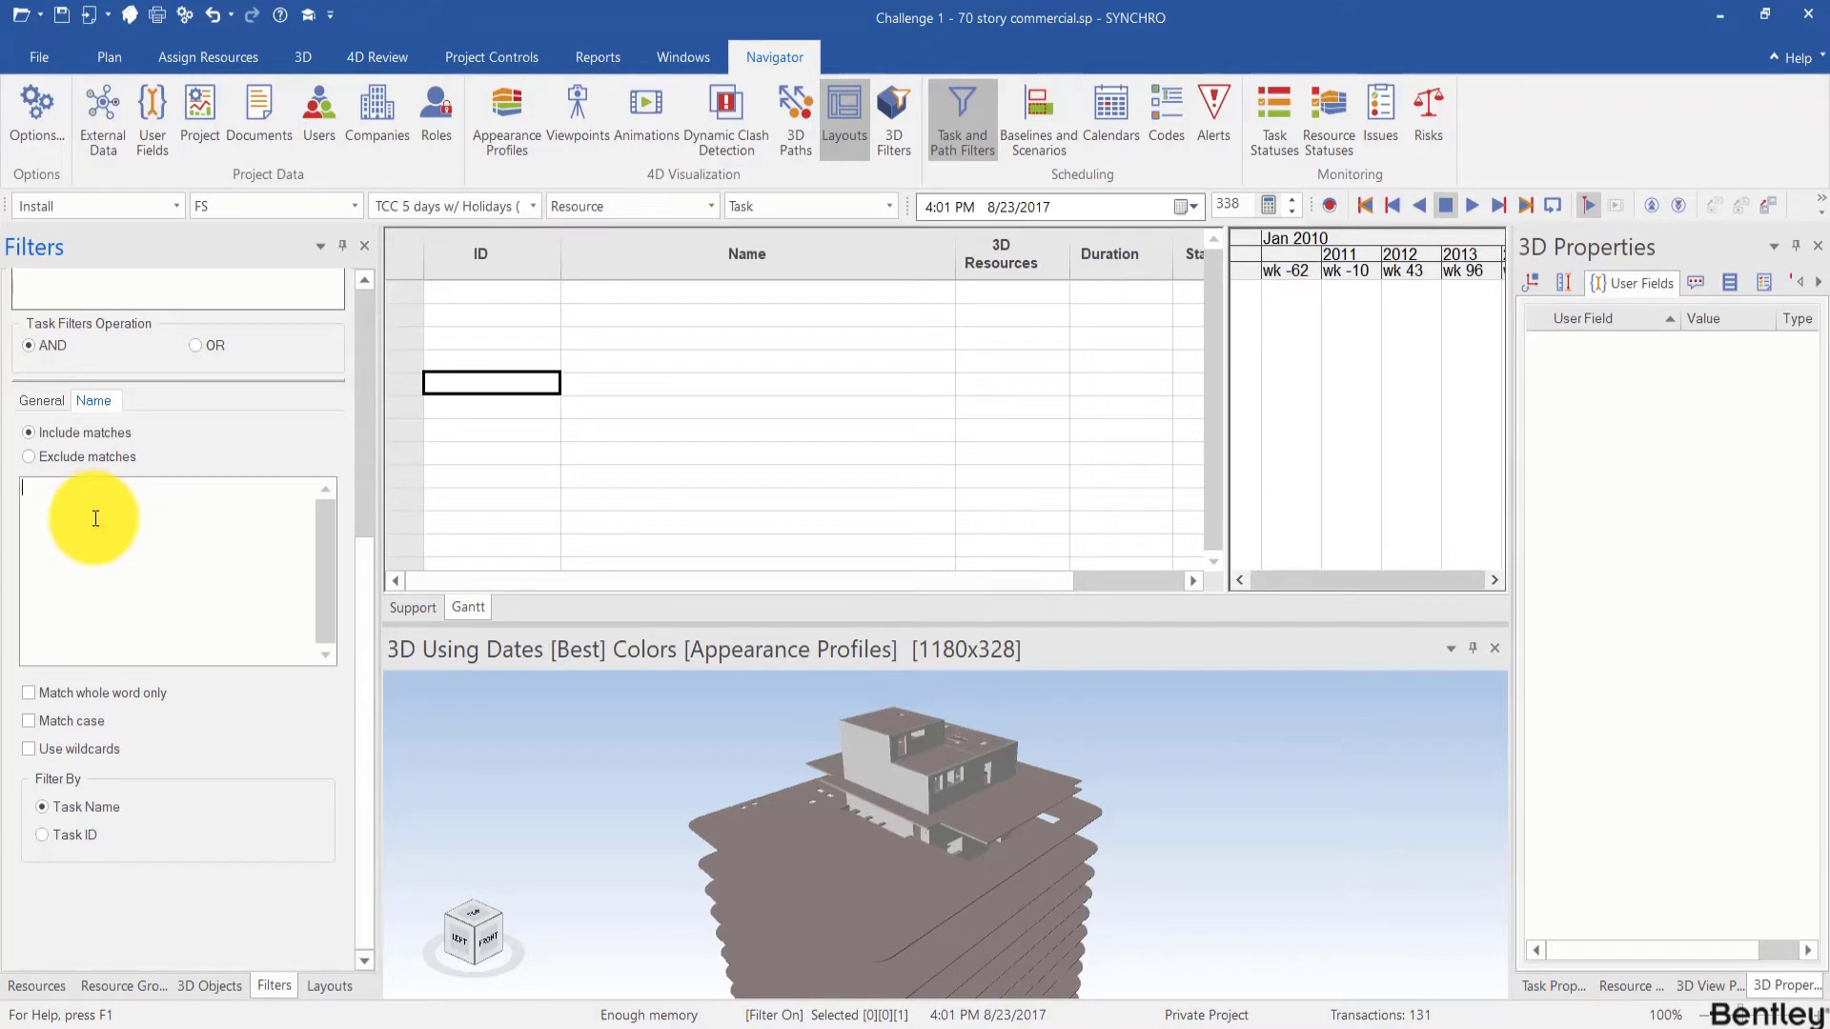
{"action": "type", "text": "CSO"}
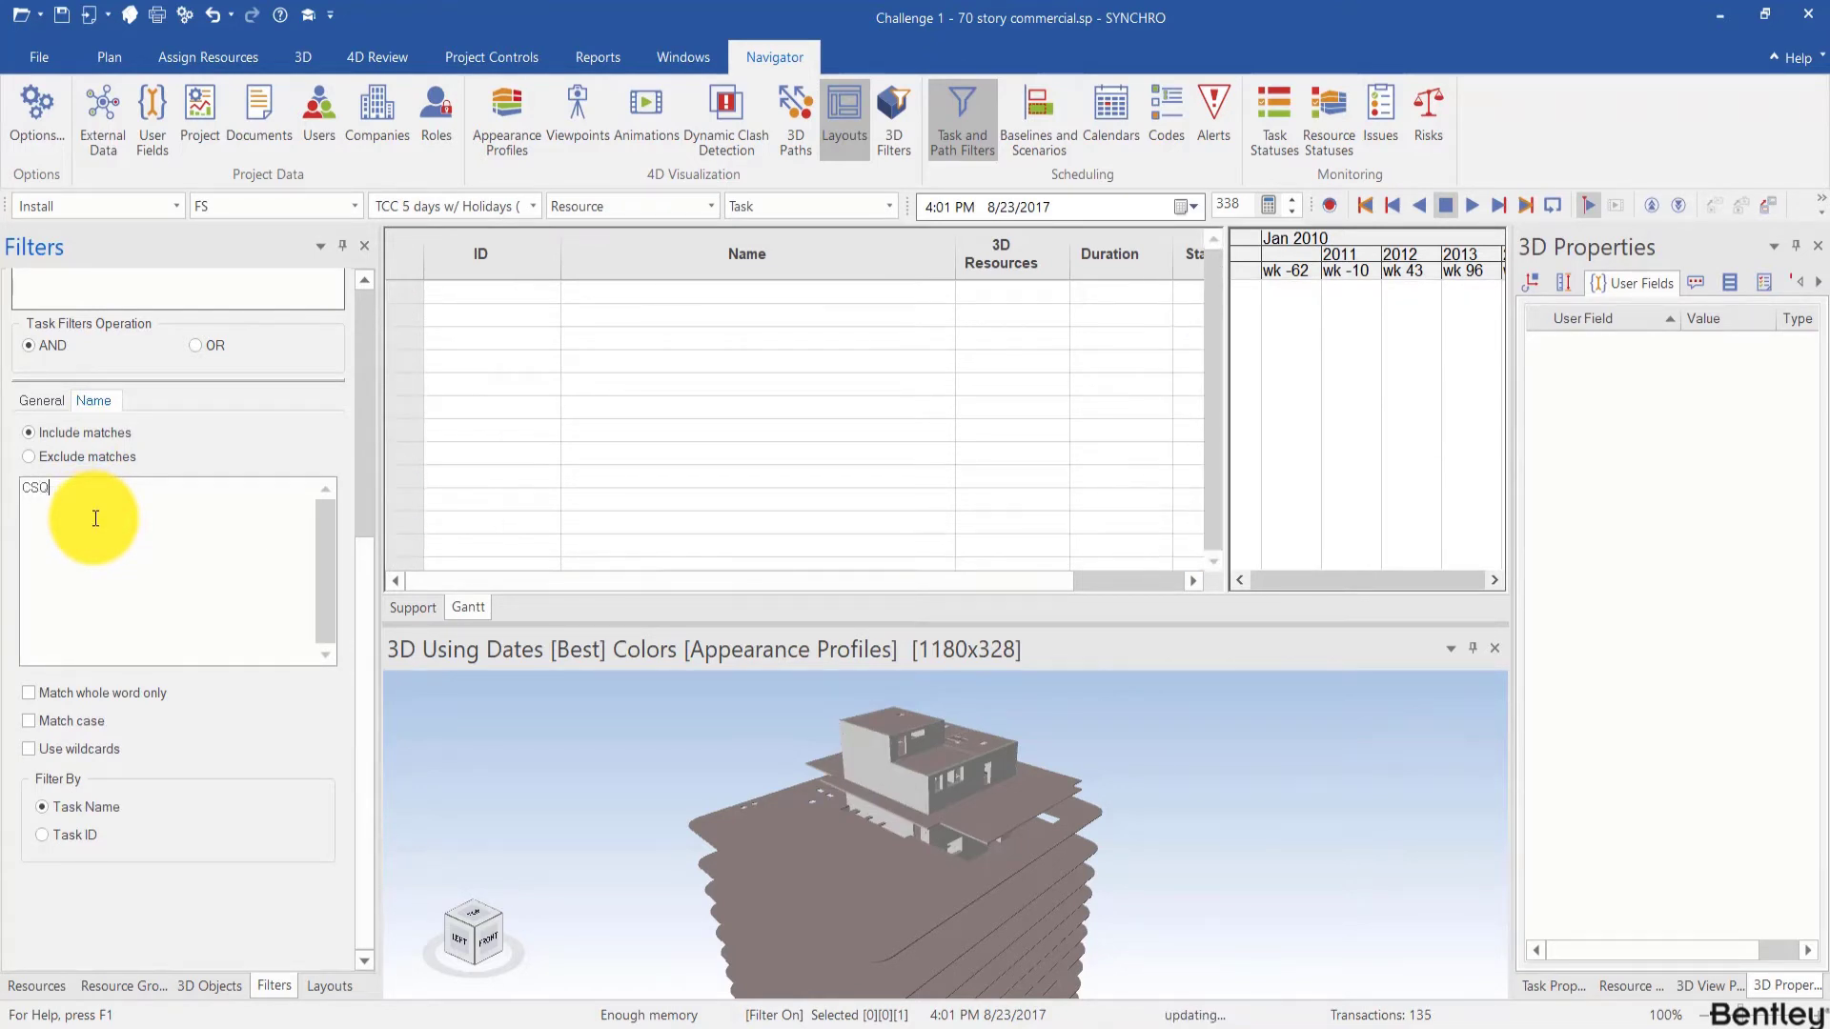
{"action": "key", "text": "BackSpace"}
{"action": "type", "text": "W"}
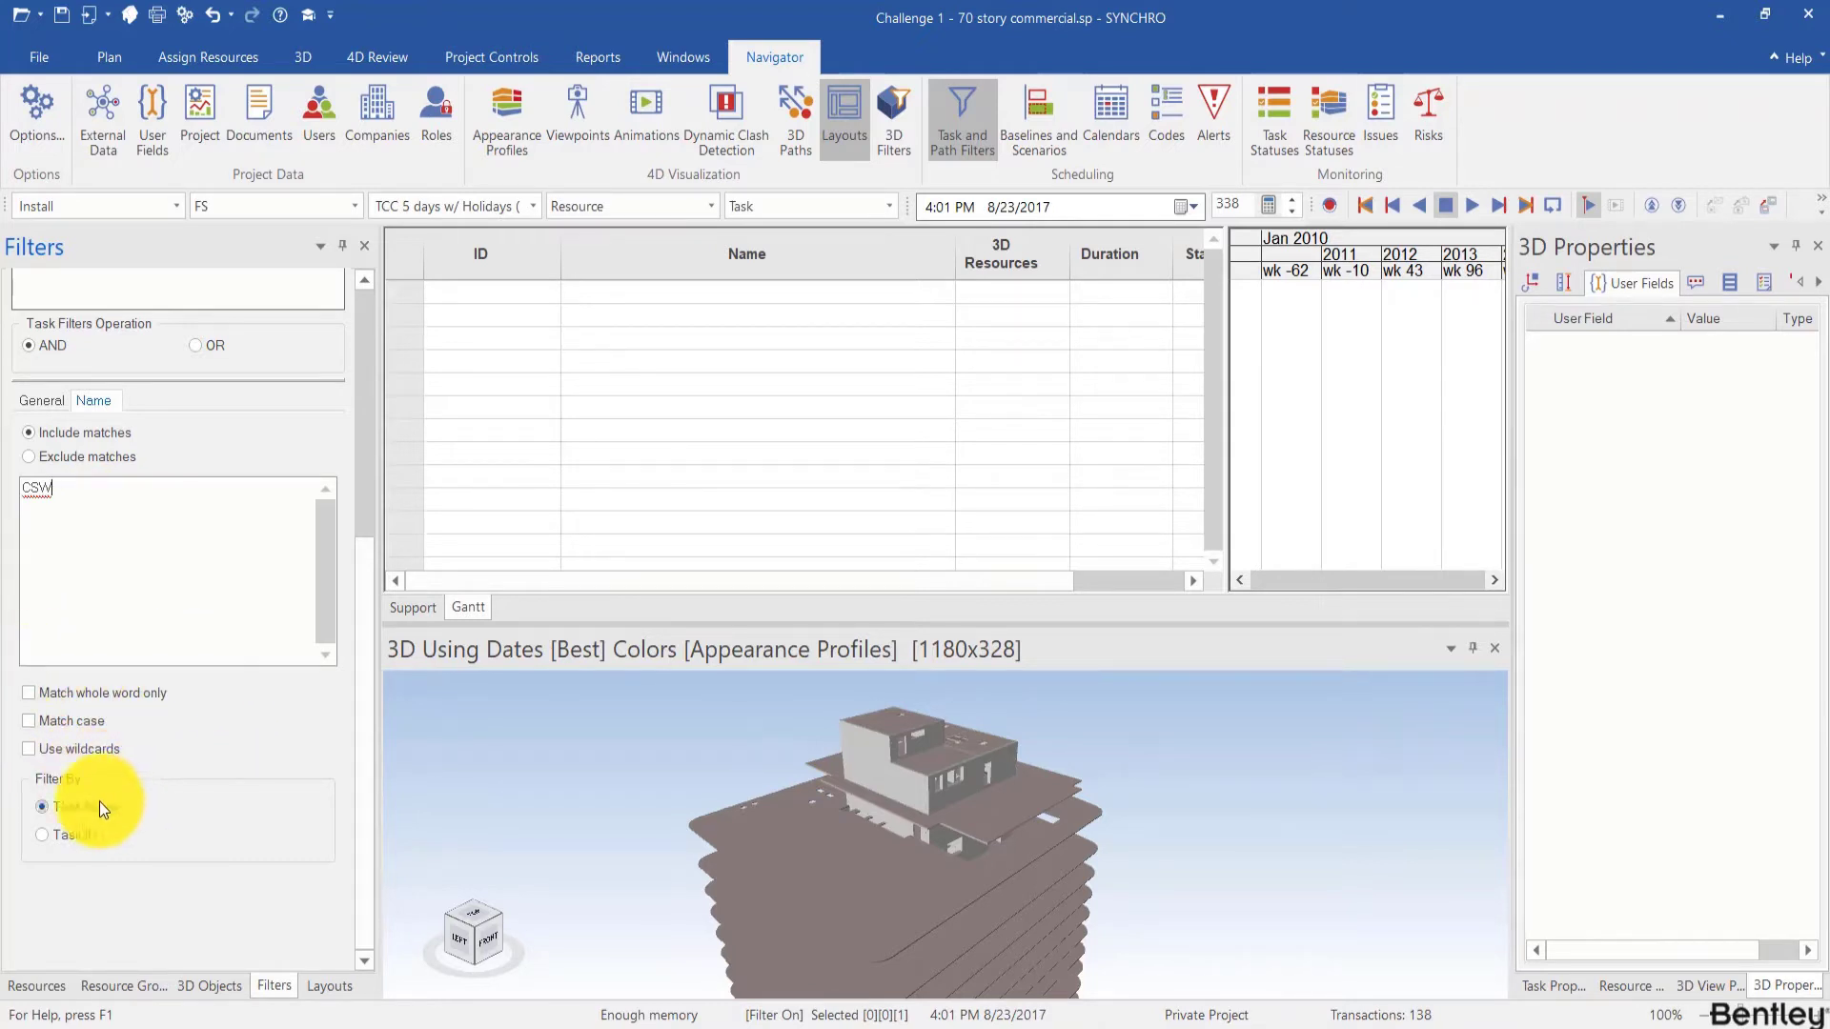
{"action": "left_click", "coordinate": [59, 832]}
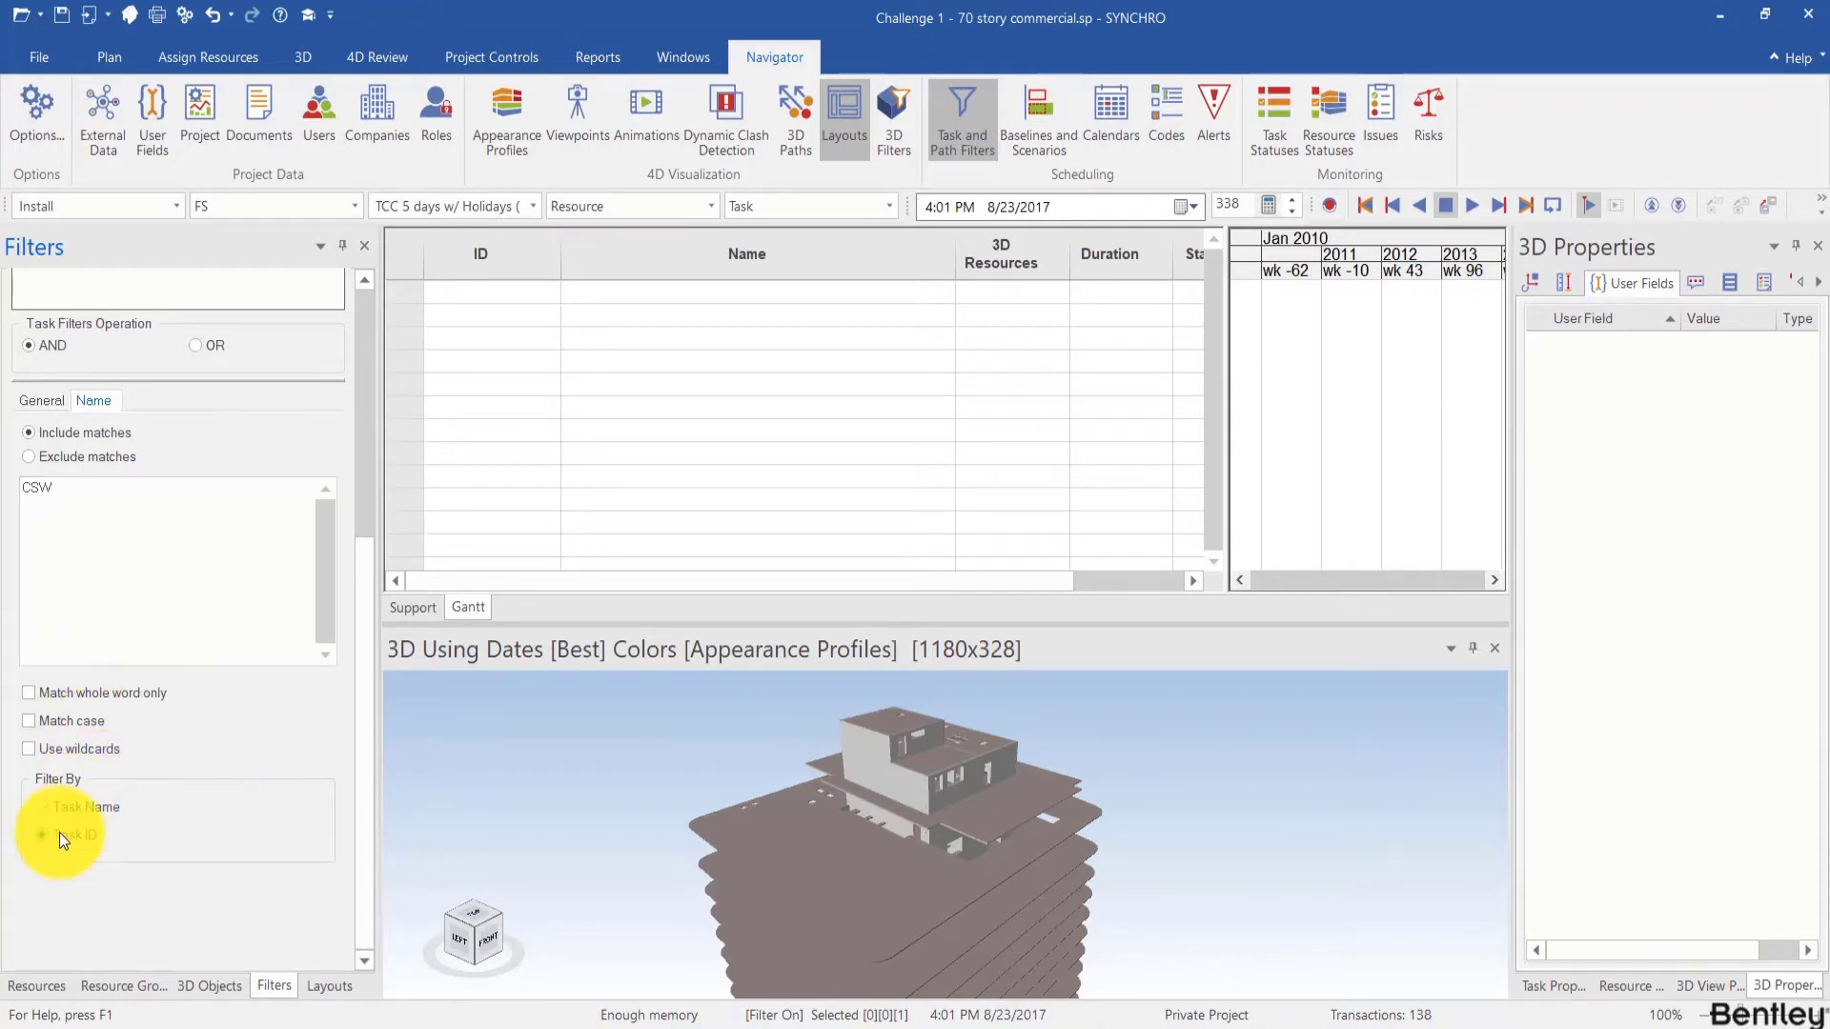
{"action": "left_click_drag", "start_coordinate": [1215, 322], "coordinate": [1218, 227]}
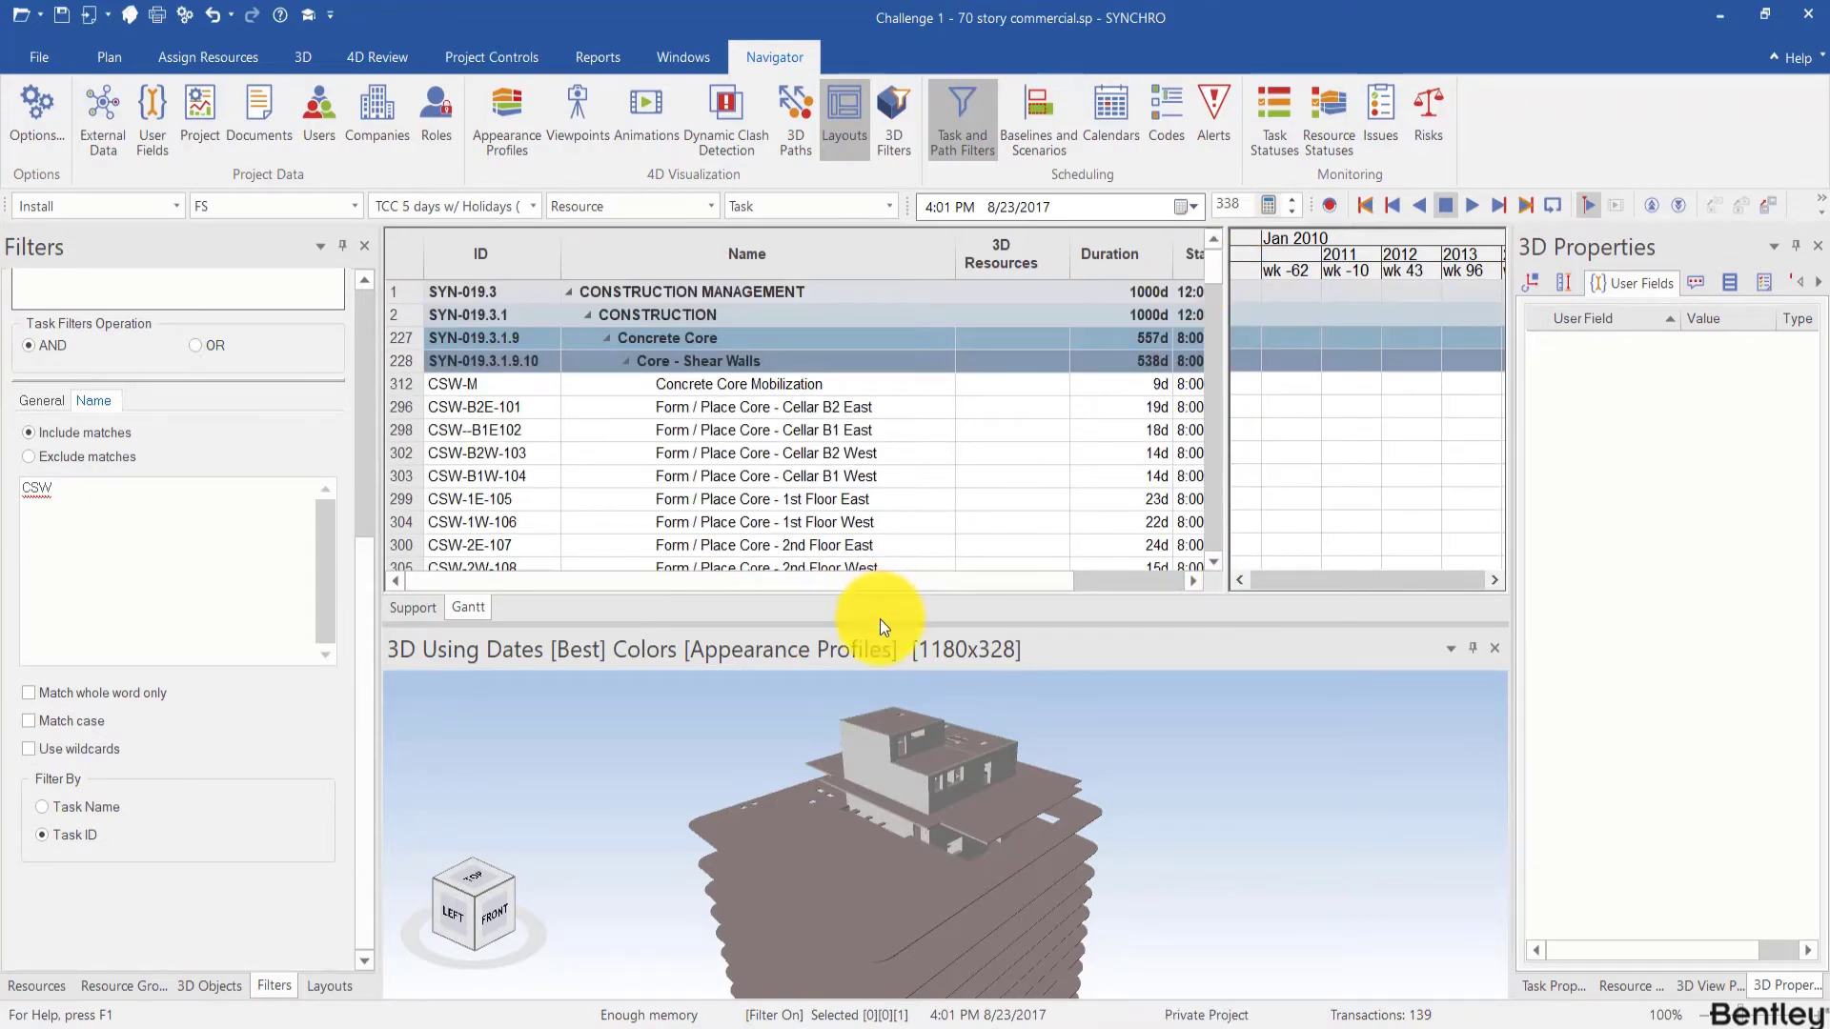
Step: Enlarge the 3D view and examine the user fields of the upper core wall with window openings, including its Original Type
{"action": "left_click_drag", "start_coordinate": [889, 623], "coordinate": [817, 408]}
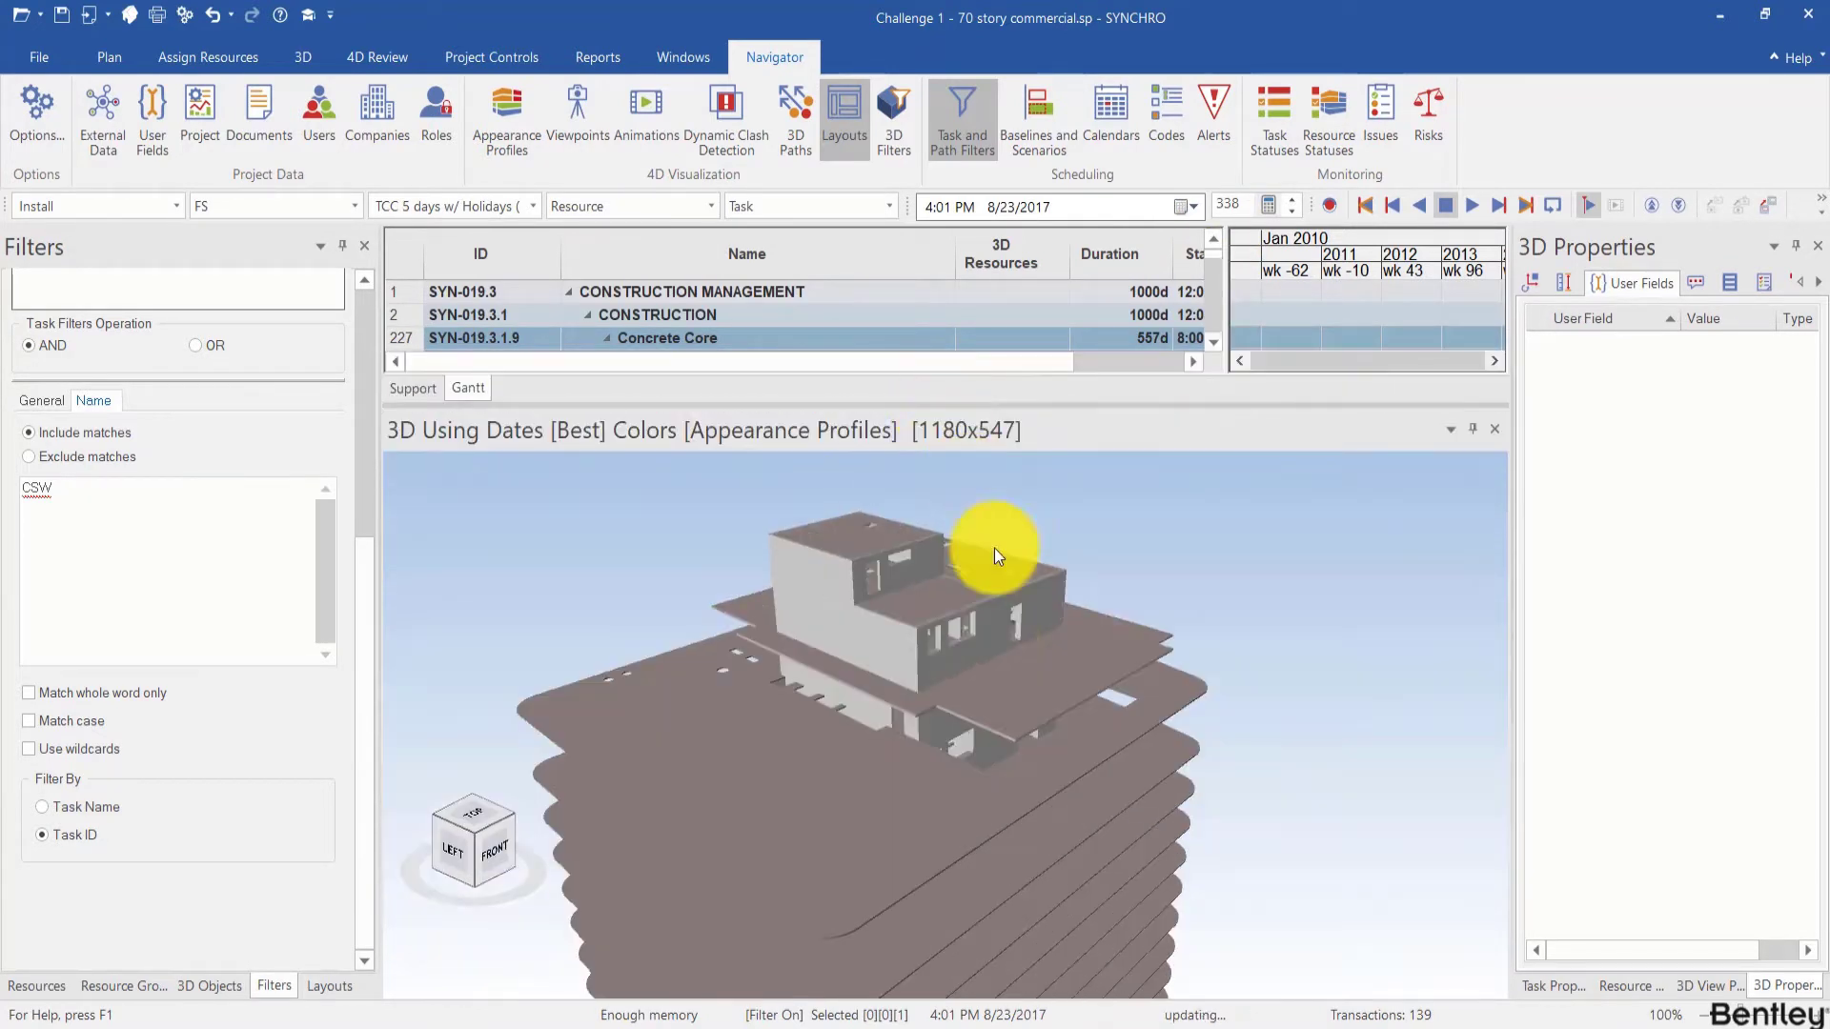
{"action": "scroll", "coordinate": [934, 616], "scroll_direction": "up", "scroll_amount": 3}
{"action": "middle_click_drag", "start_coordinate": [986, 620], "coordinate": [936, 617]}
{"action": "left_click", "coordinate": [946, 623]}
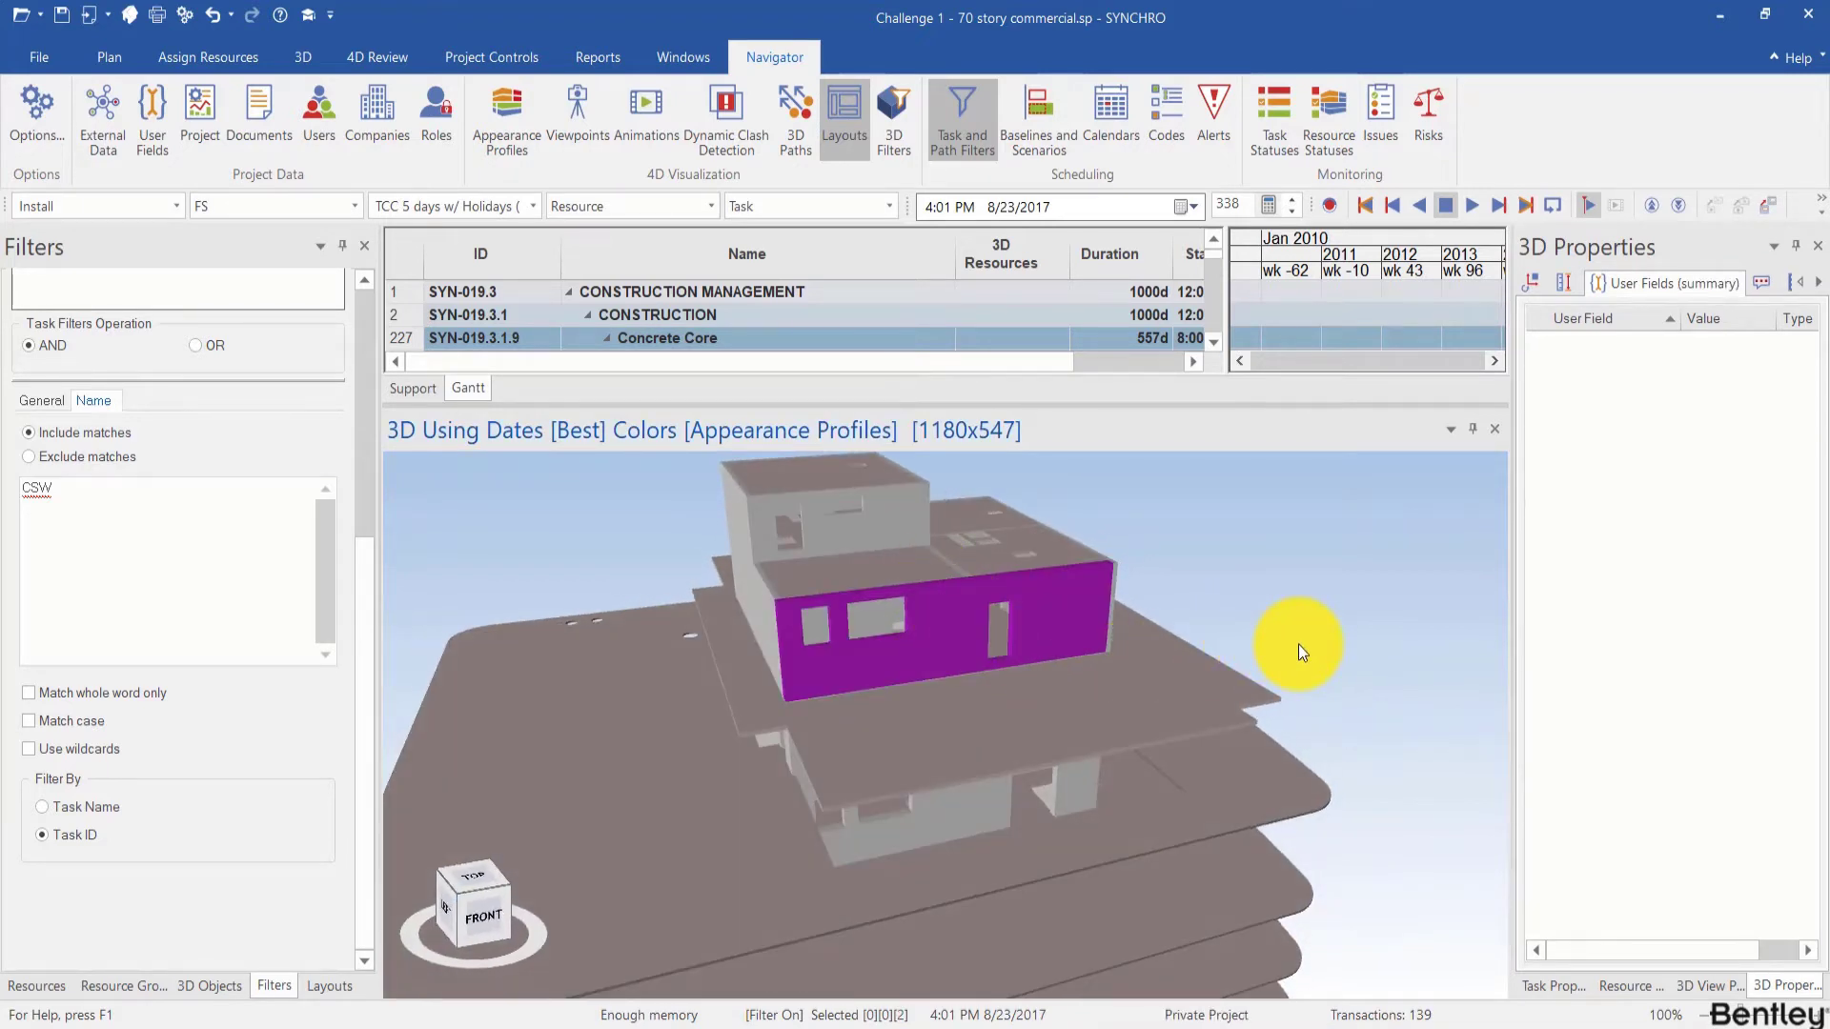
{"action": "left_click", "coordinate": [987, 633]}
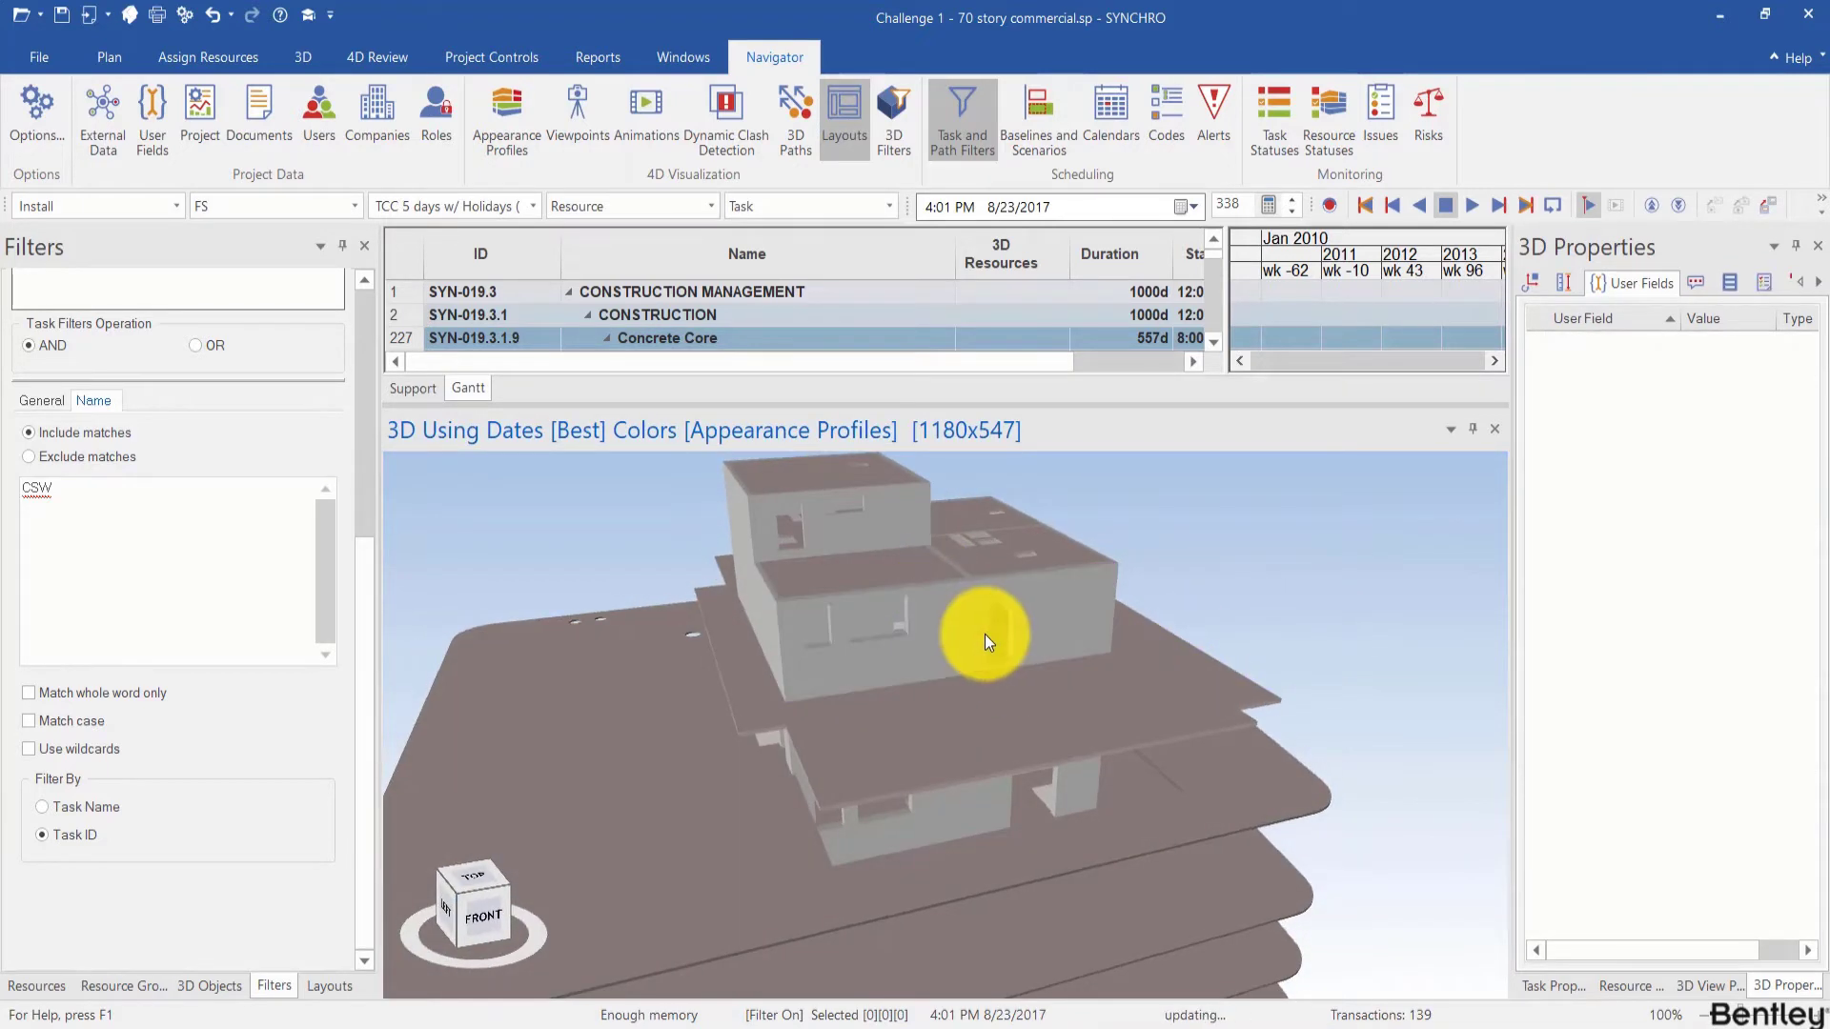
{"action": "left_click", "coordinate": [986, 633]}
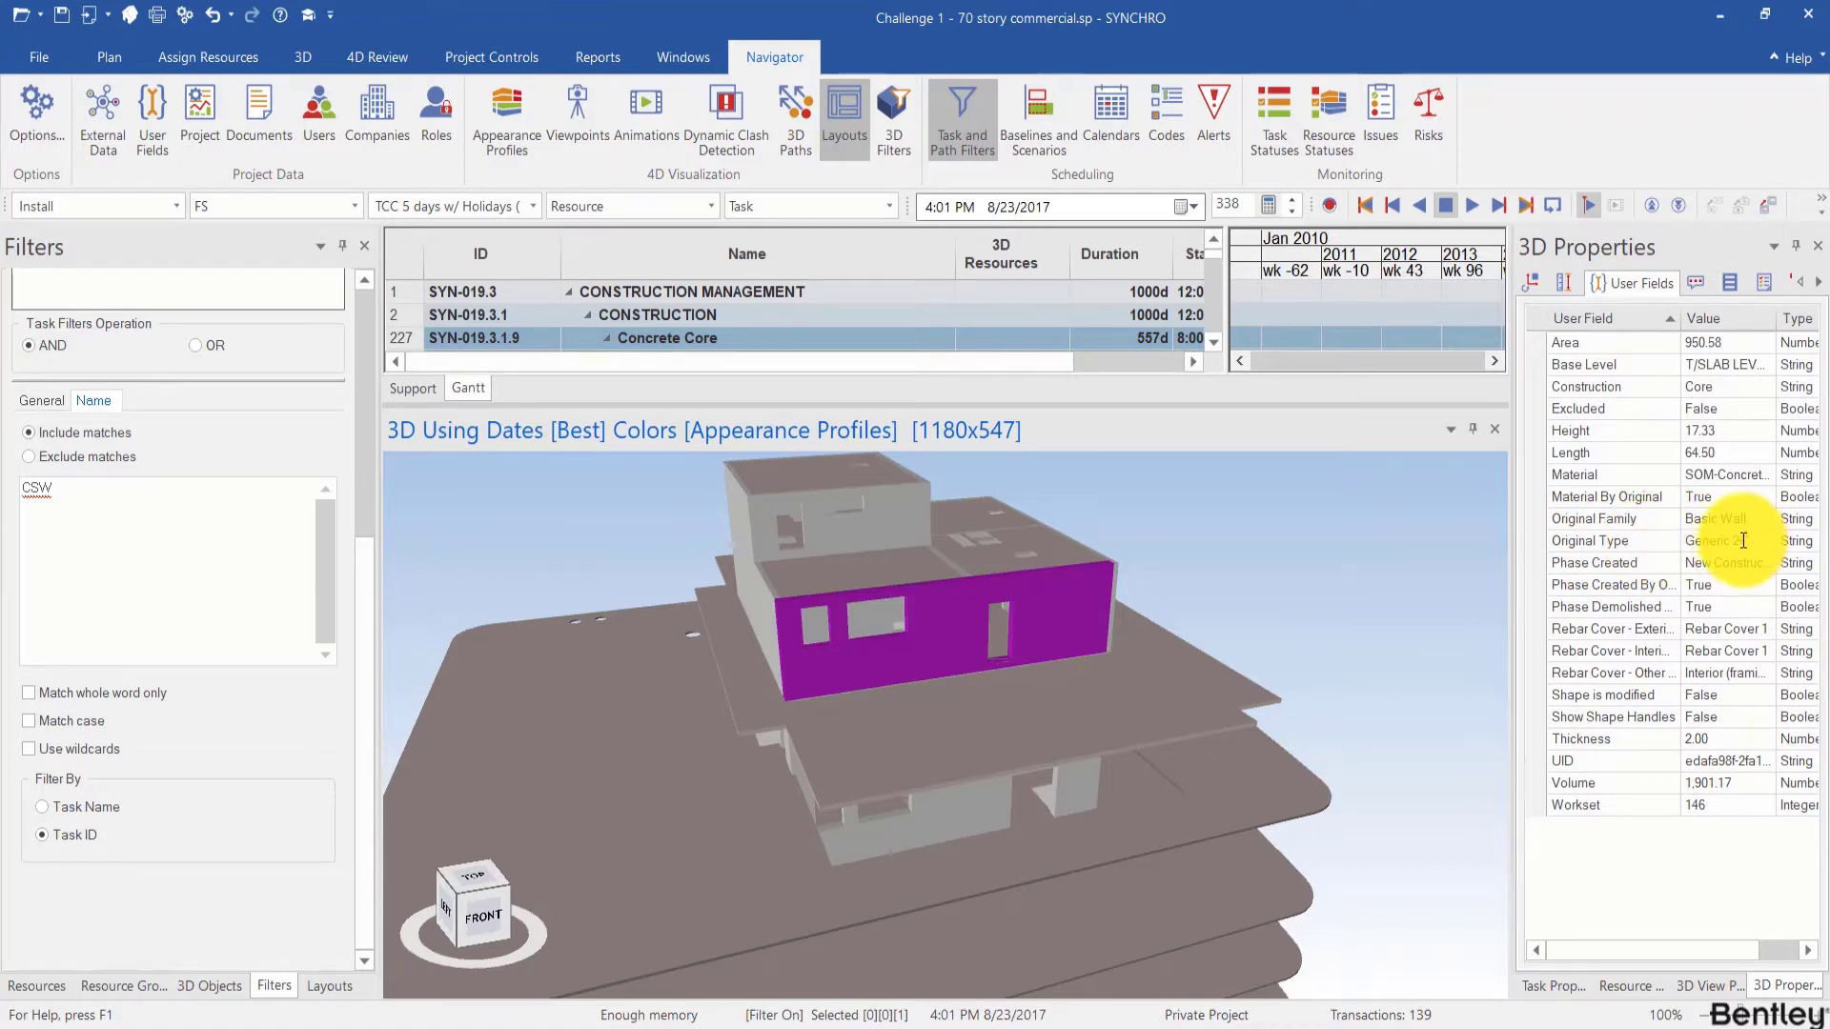
{"action": "left_click", "coordinate": [1621, 542]}
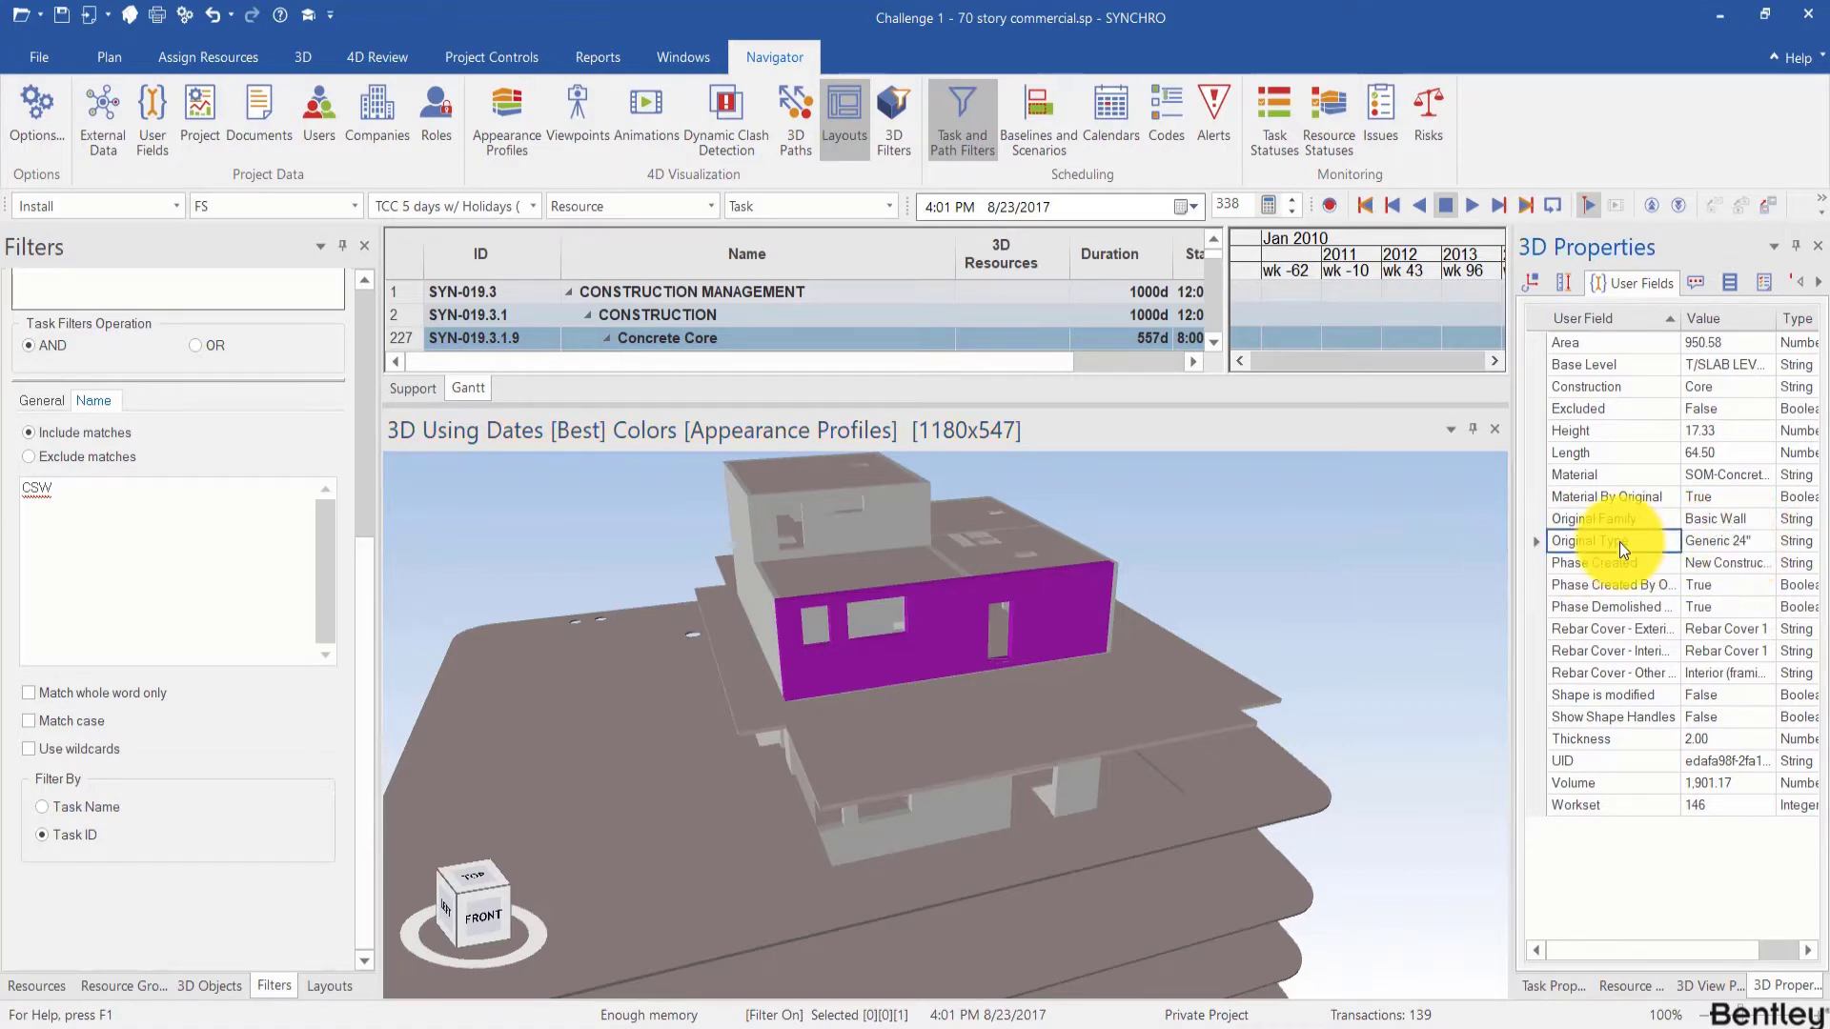
Step: Reselect the upper core wall in the model and show it in the 3D Objects list
{"action": "left_click_drag", "start_coordinate": [963, 663], "coordinate": [894, 682]}
{"action": "left_click", "coordinate": [972, 646]}
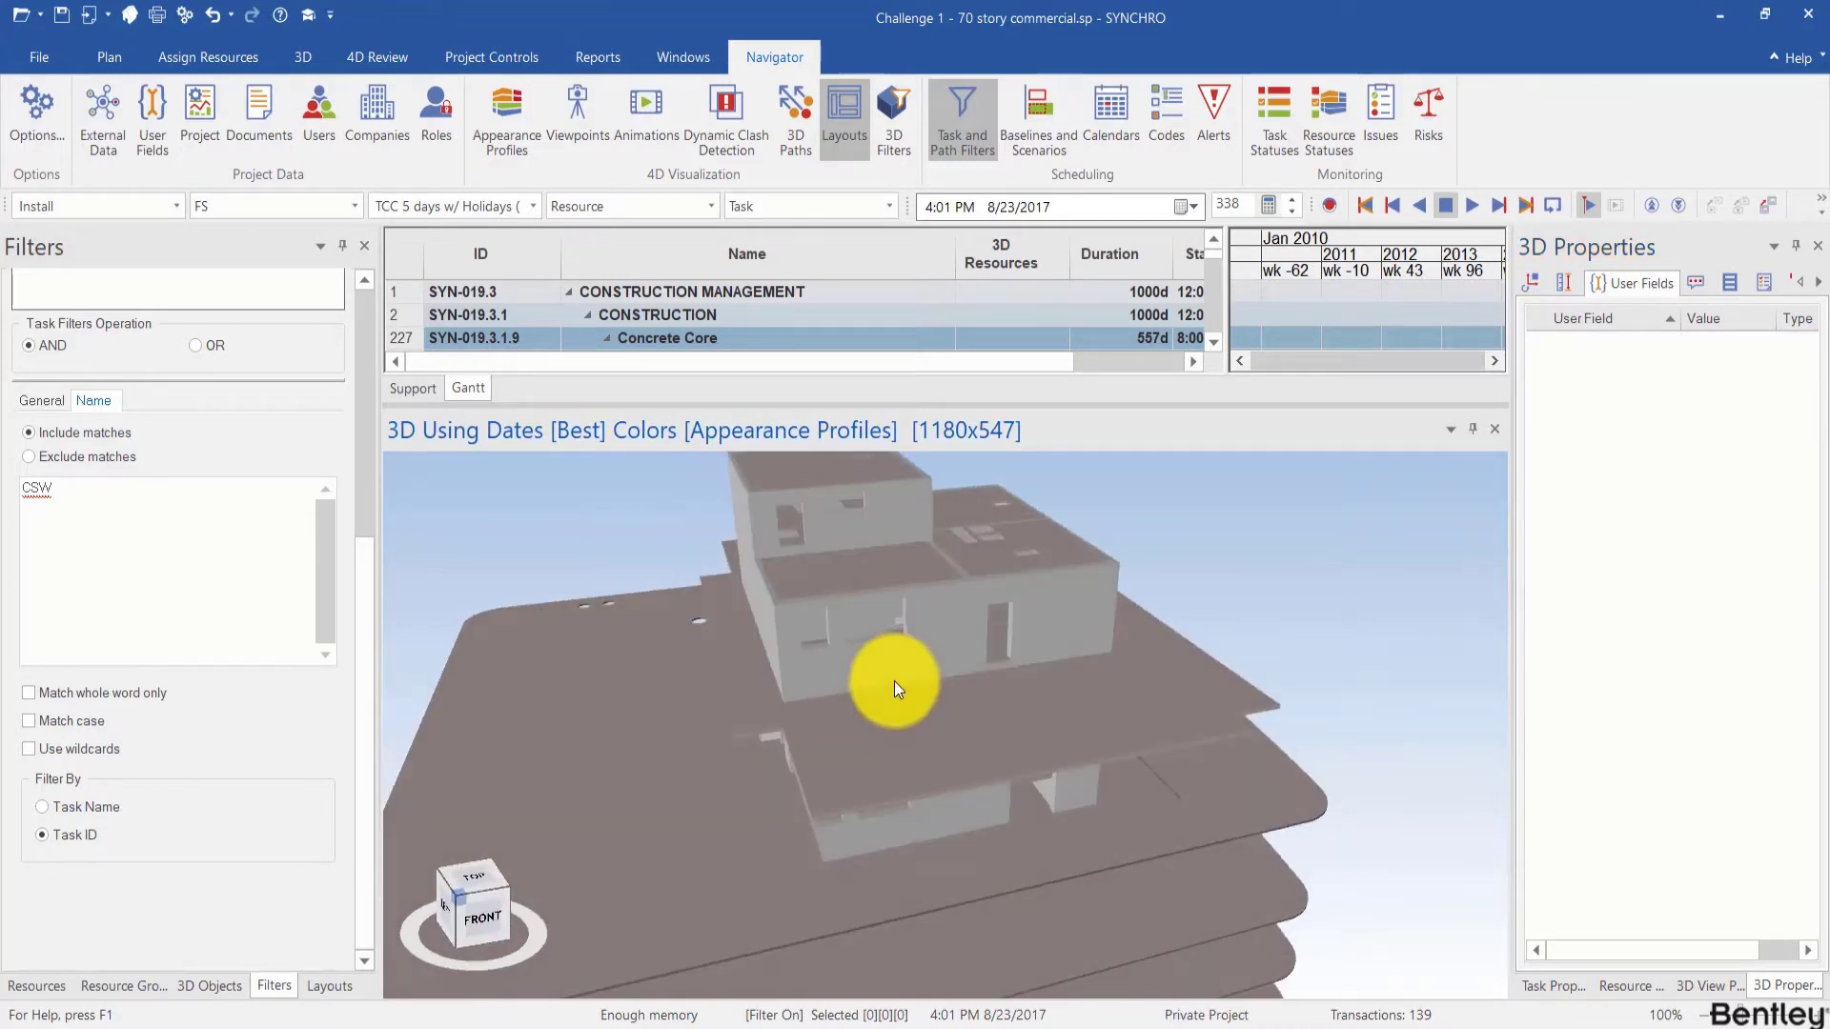
{"action": "left_click", "coordinate": [909, 667]}
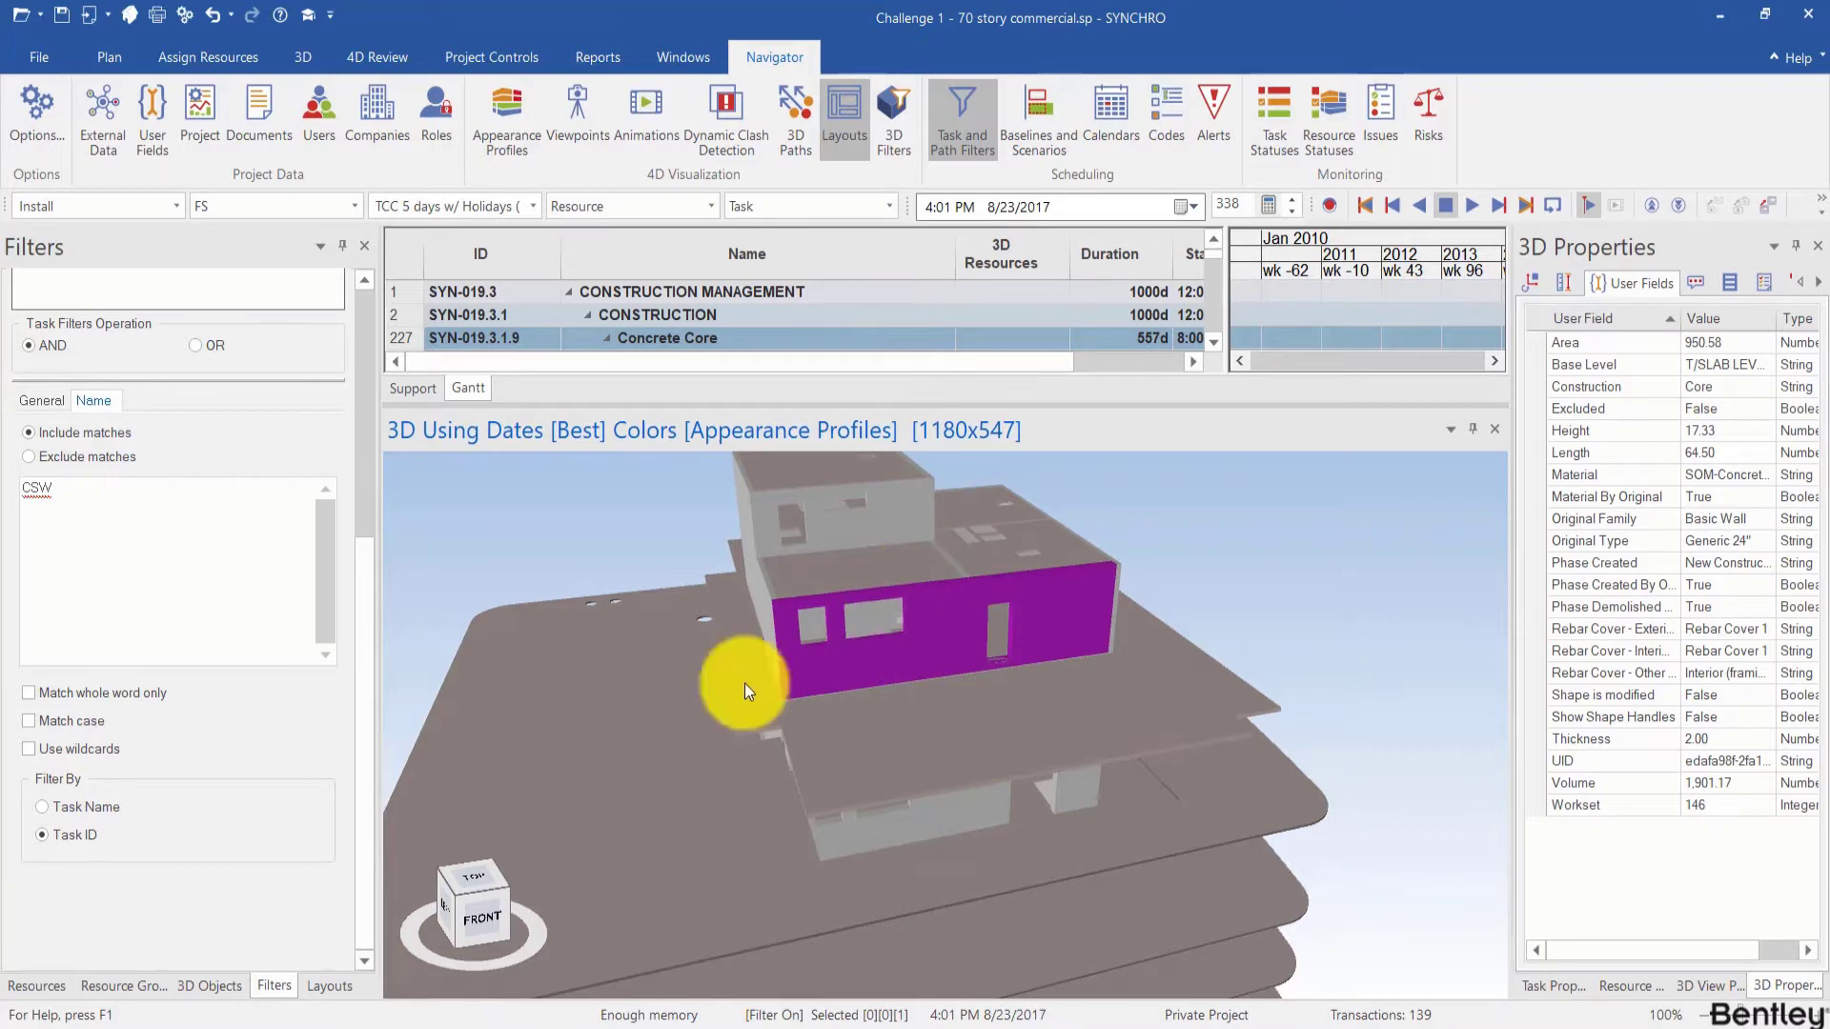
{"action": "left_click", "coordinate": [193, 991]}
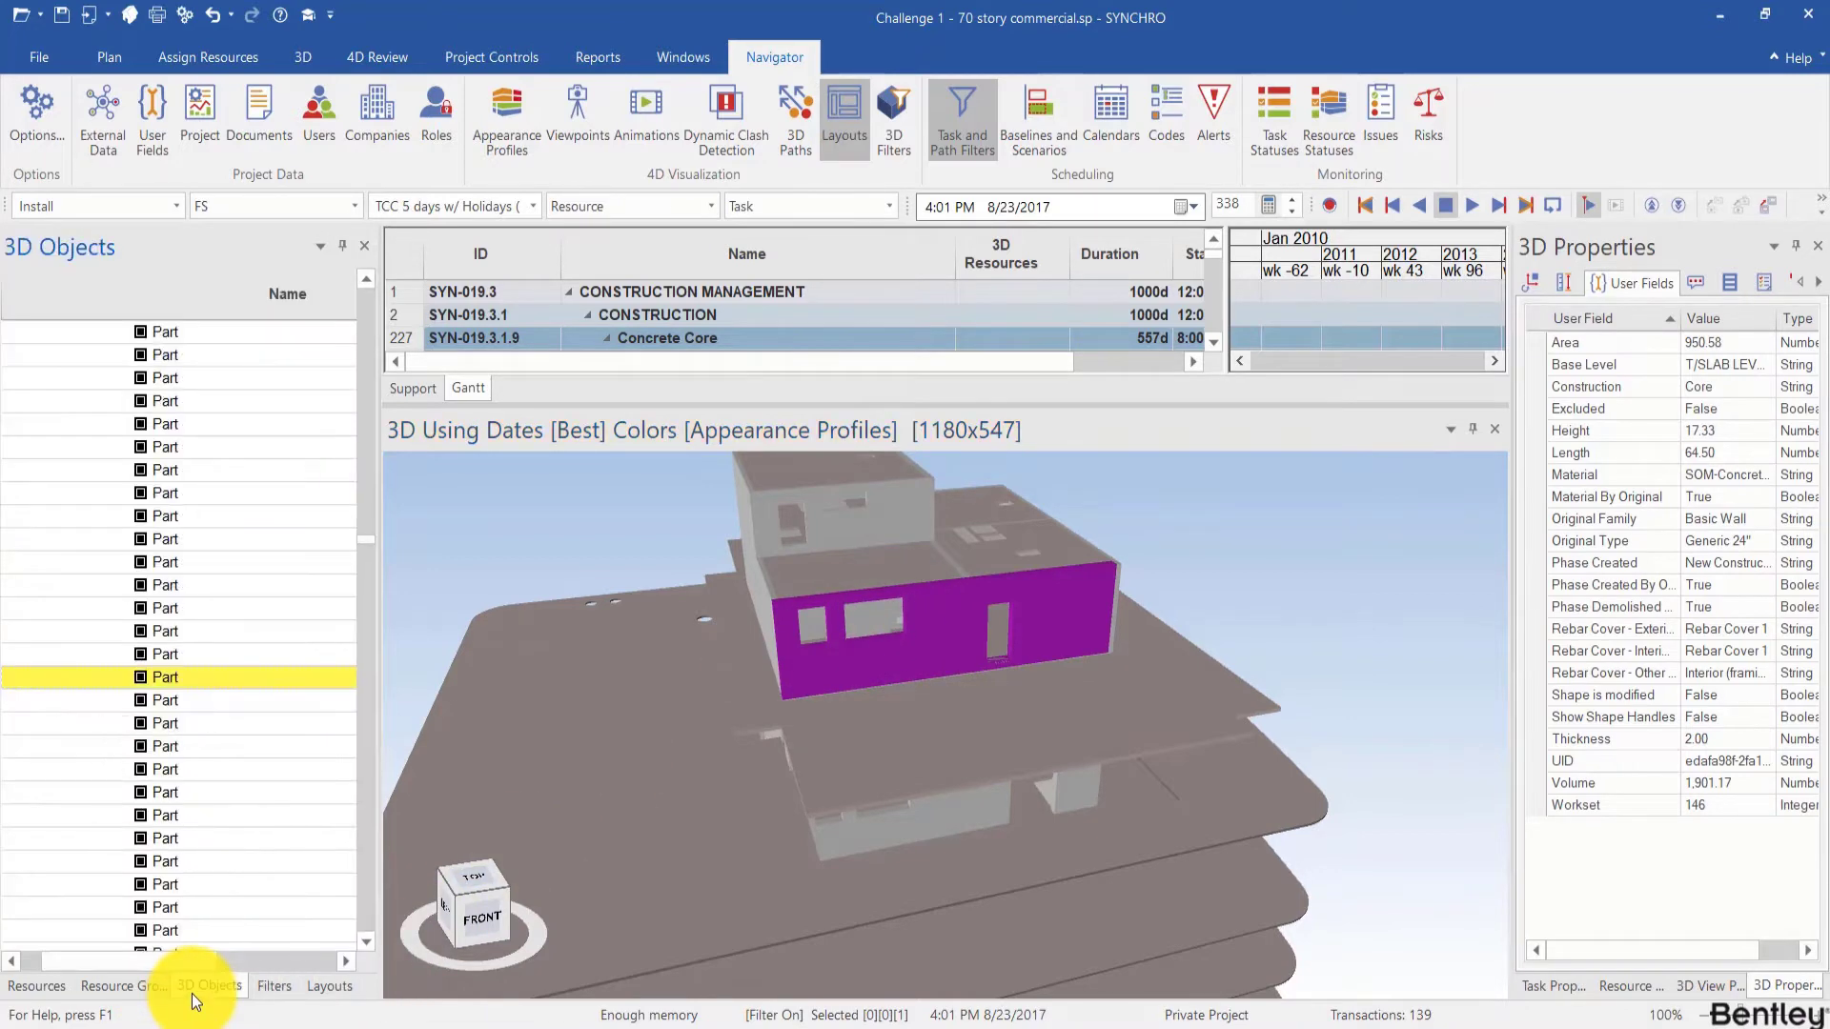
Step: Extend the selection from the highlighted wall part to its whole Generic 24" group in the 3D objects tree and collapse the group
{"action": "left_click", "coordinate": [196, 679]}
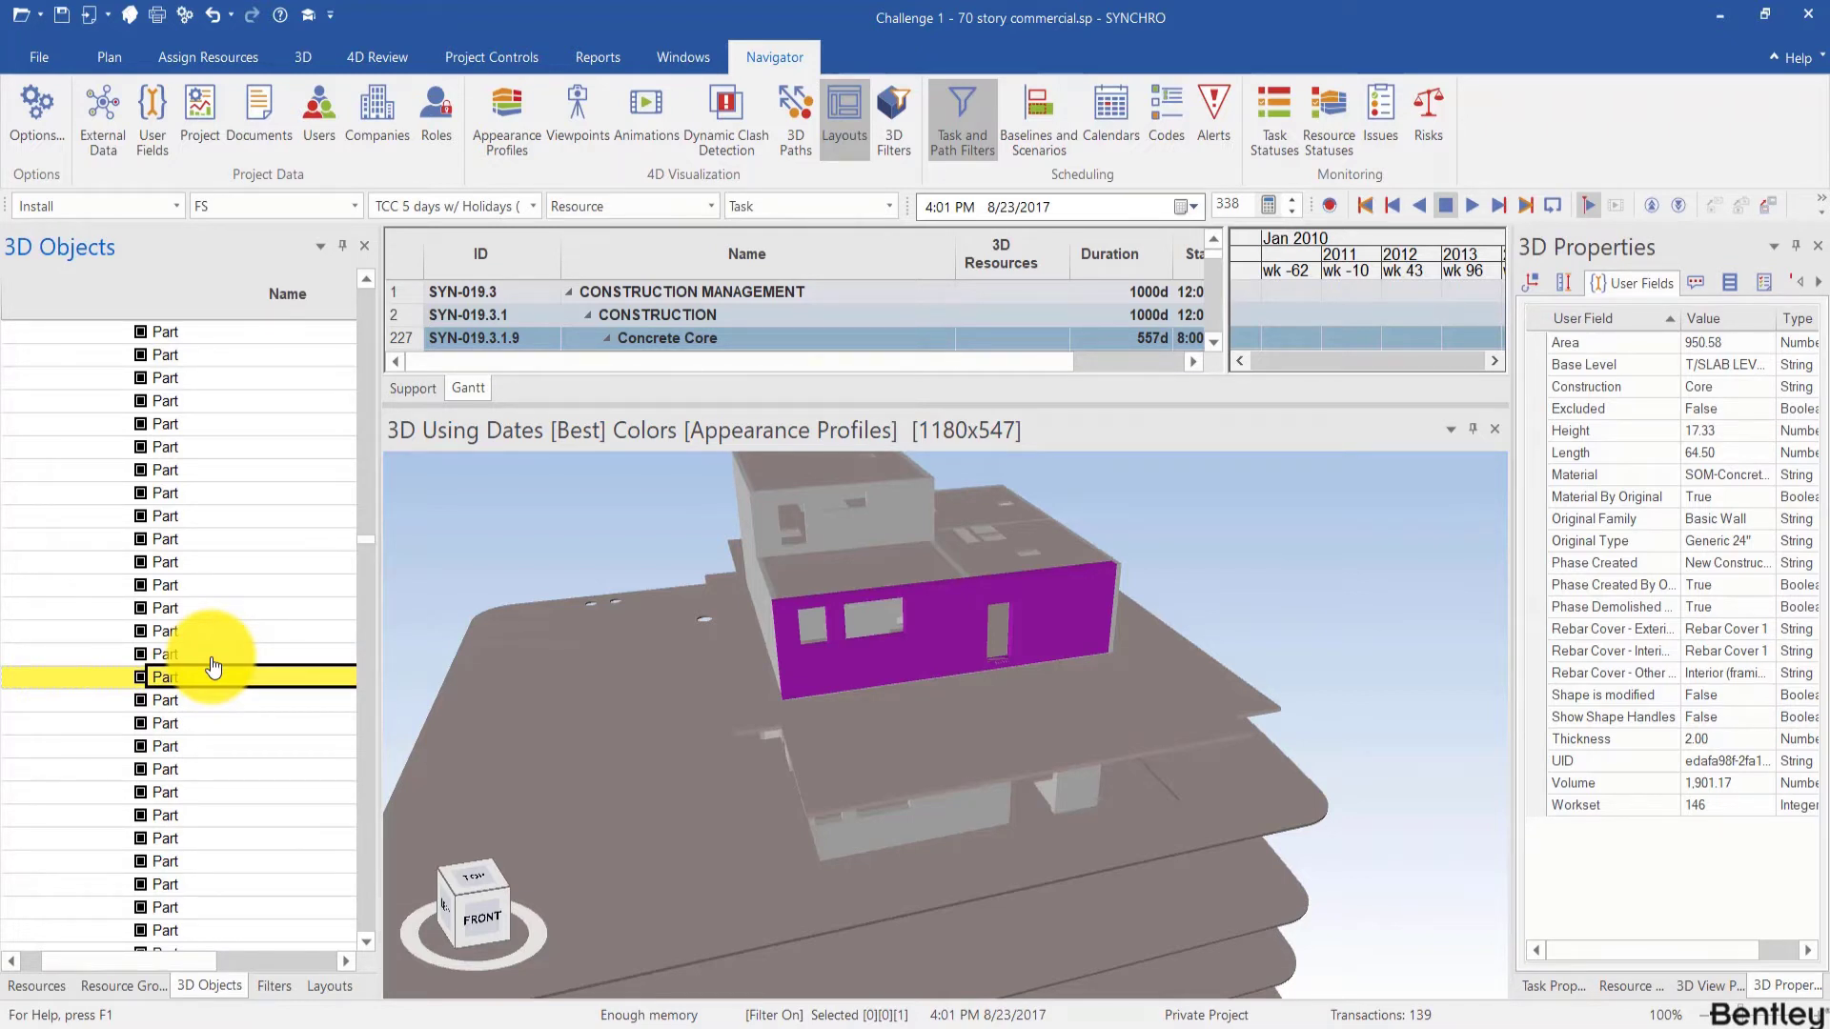
{"action": "key", "text": "shift+Left"}
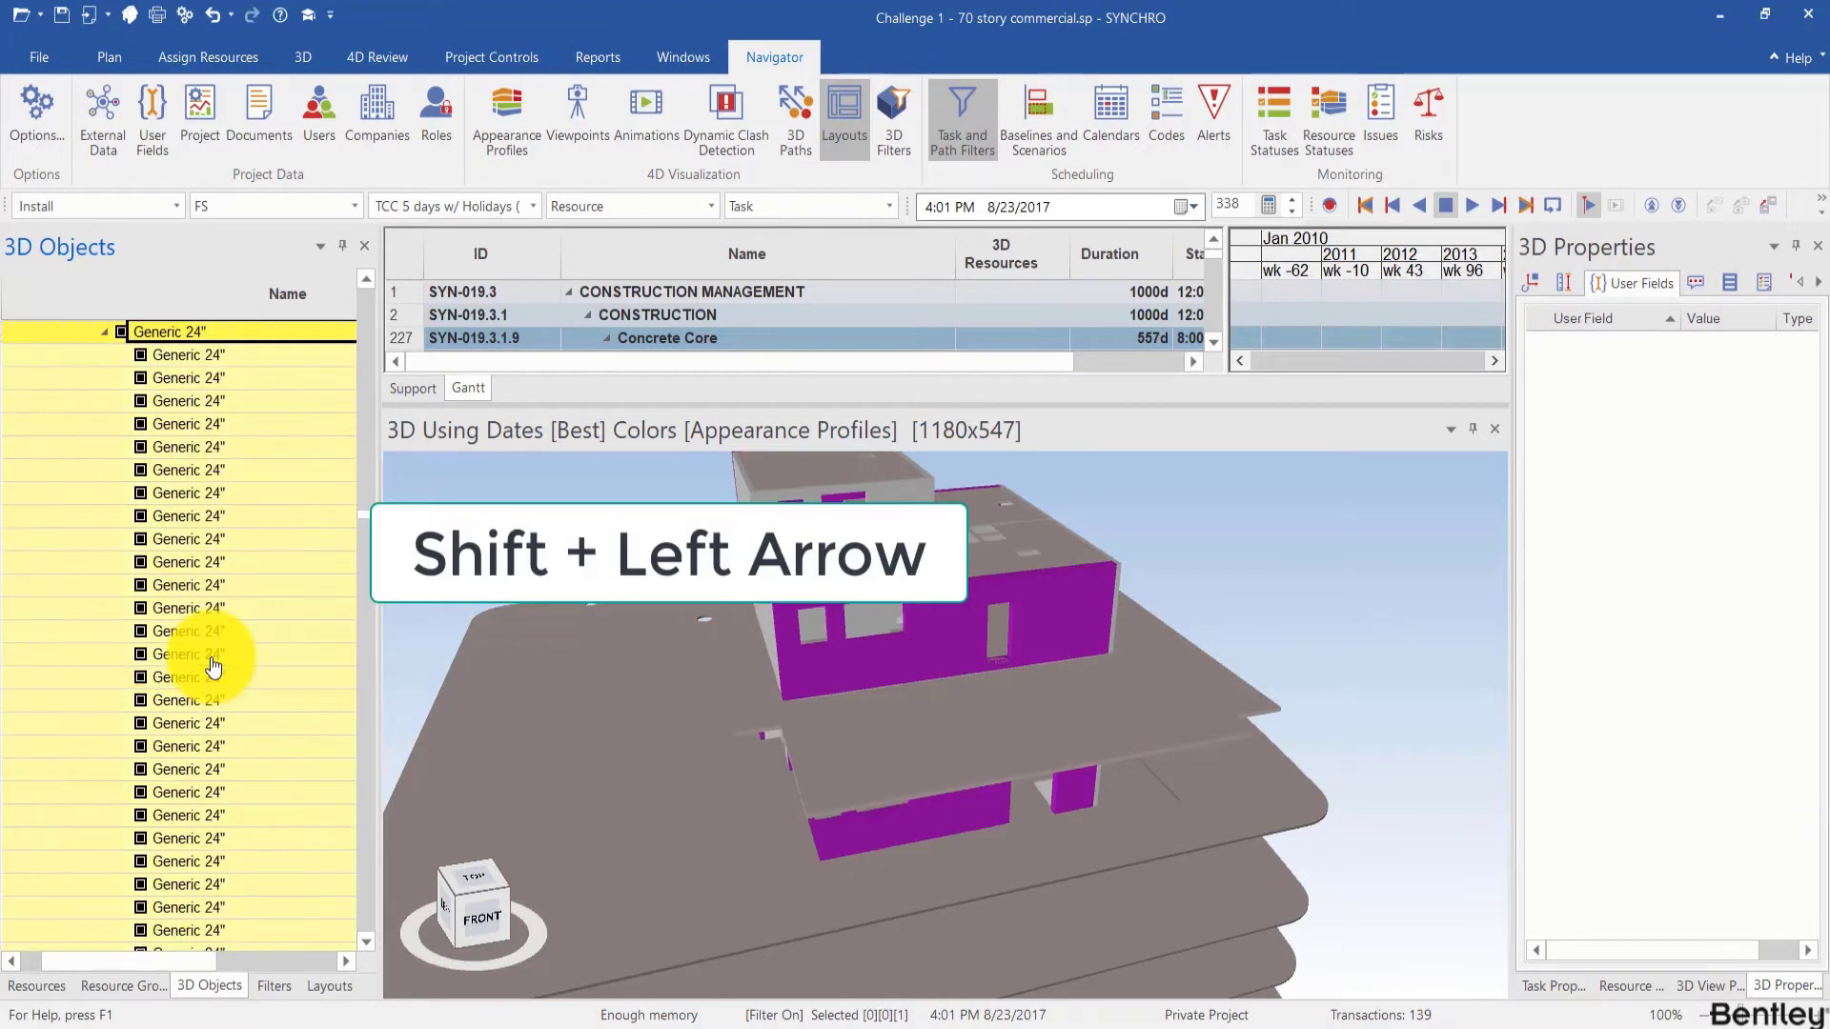
{"action": "key", "text": "shift+Left"}
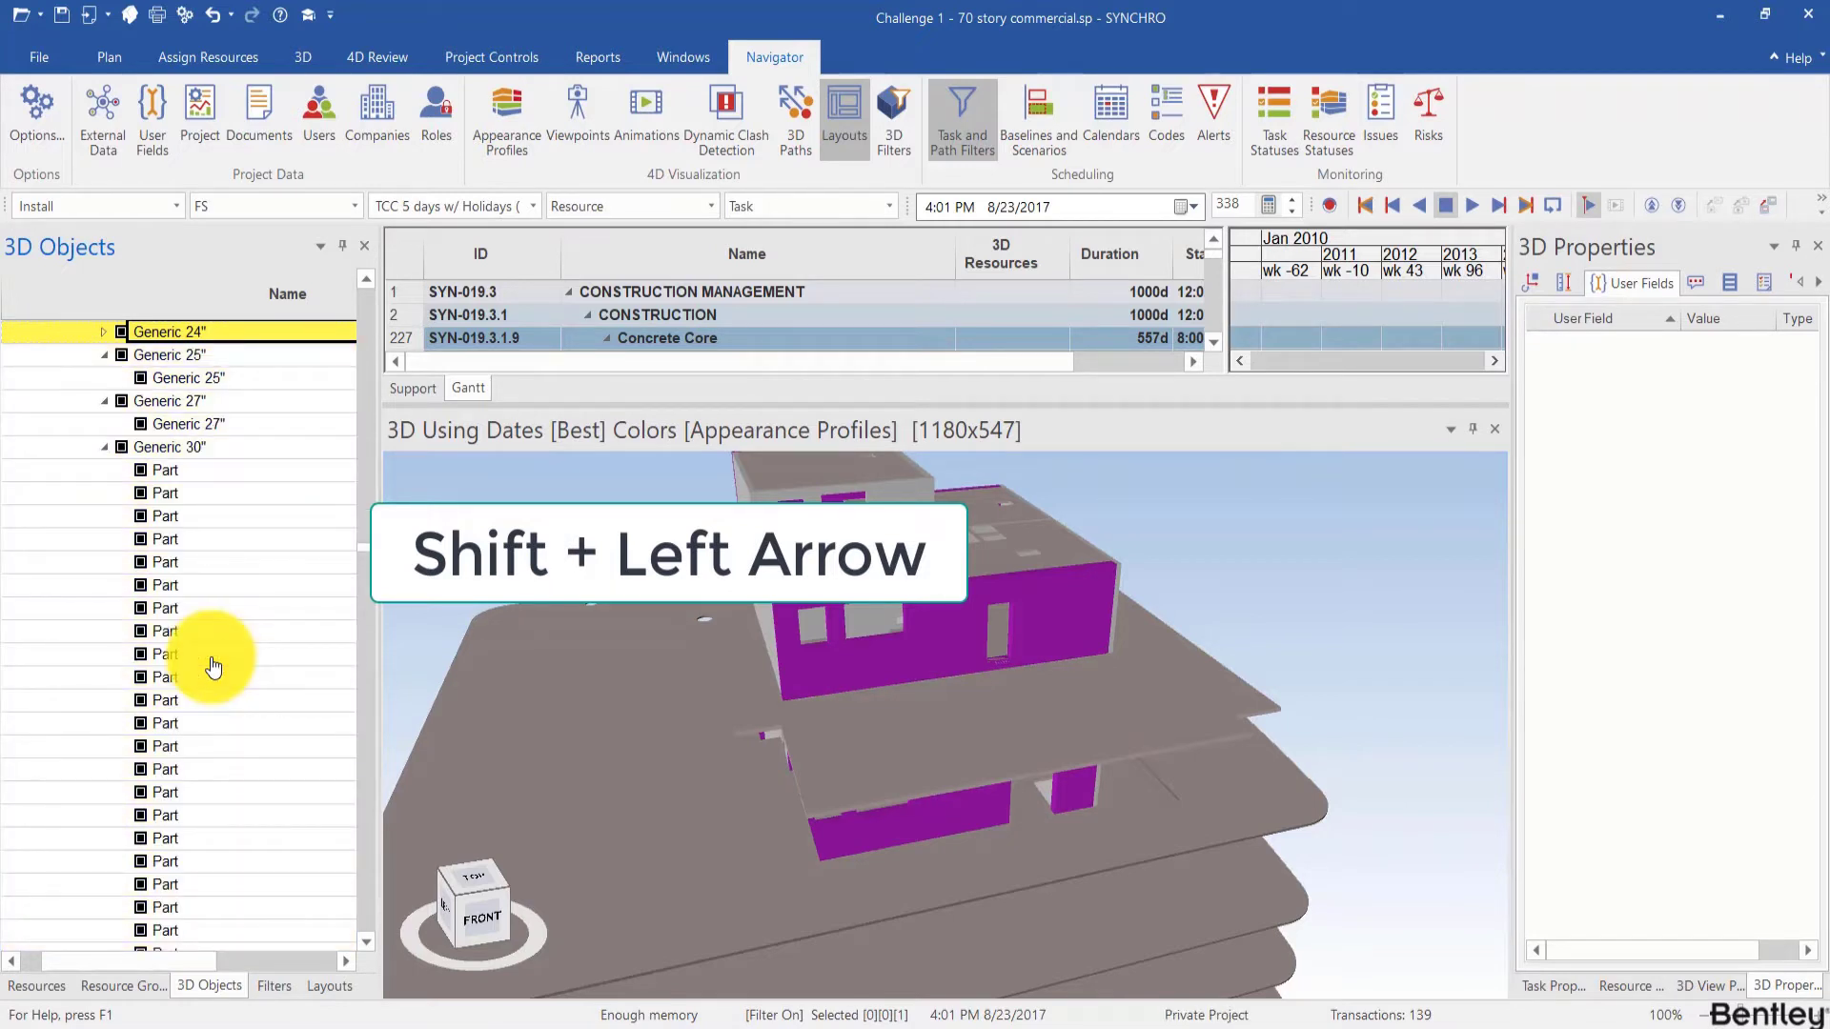
Step: Select the Generic 12", Generic 15" and Generic 18" wall groups together in the 3D objects tree
{"action": "scroll", "coordinate": [181, 413], "scroll_direction": "up", "scroll_amount": 1}
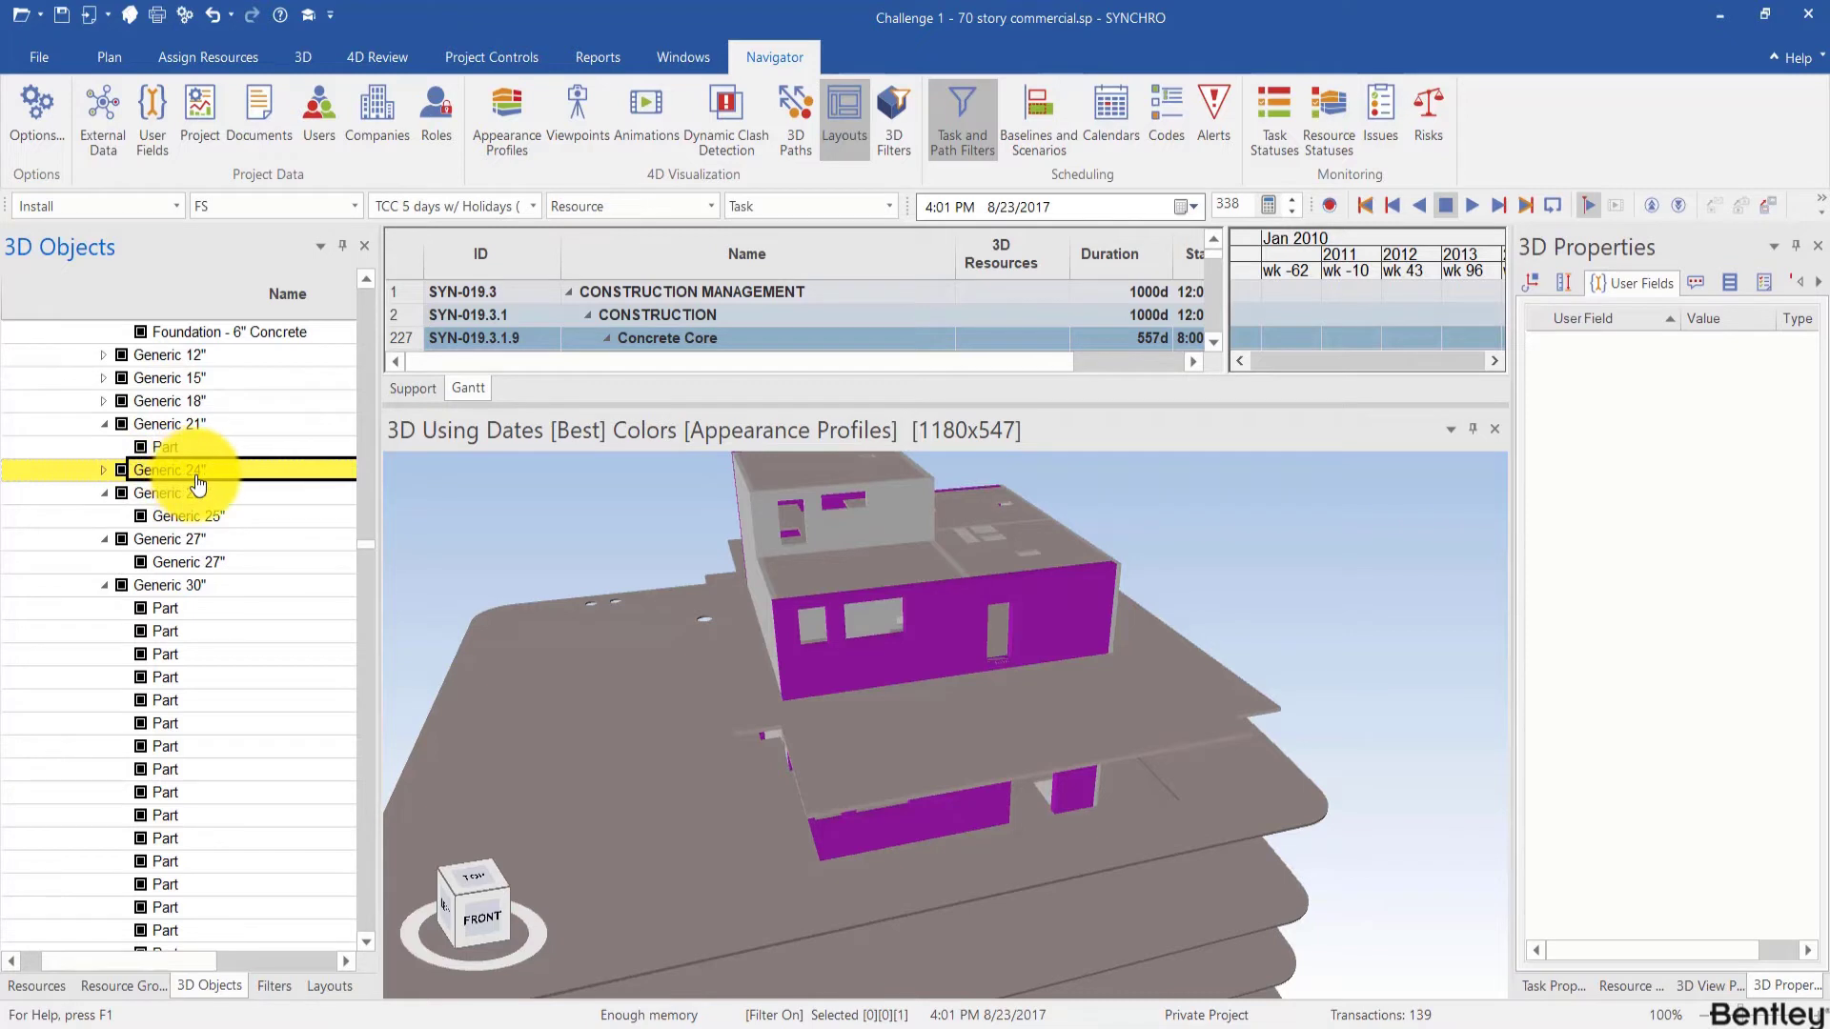
{"action": "scroll", "coordinate": [197, 481], "scroll_direction": "up", "scroll_amount": 1}
{"action": "scroll", "coordinate": [197, 457], "scroll_direction": "up", "scroll_amount": 1}
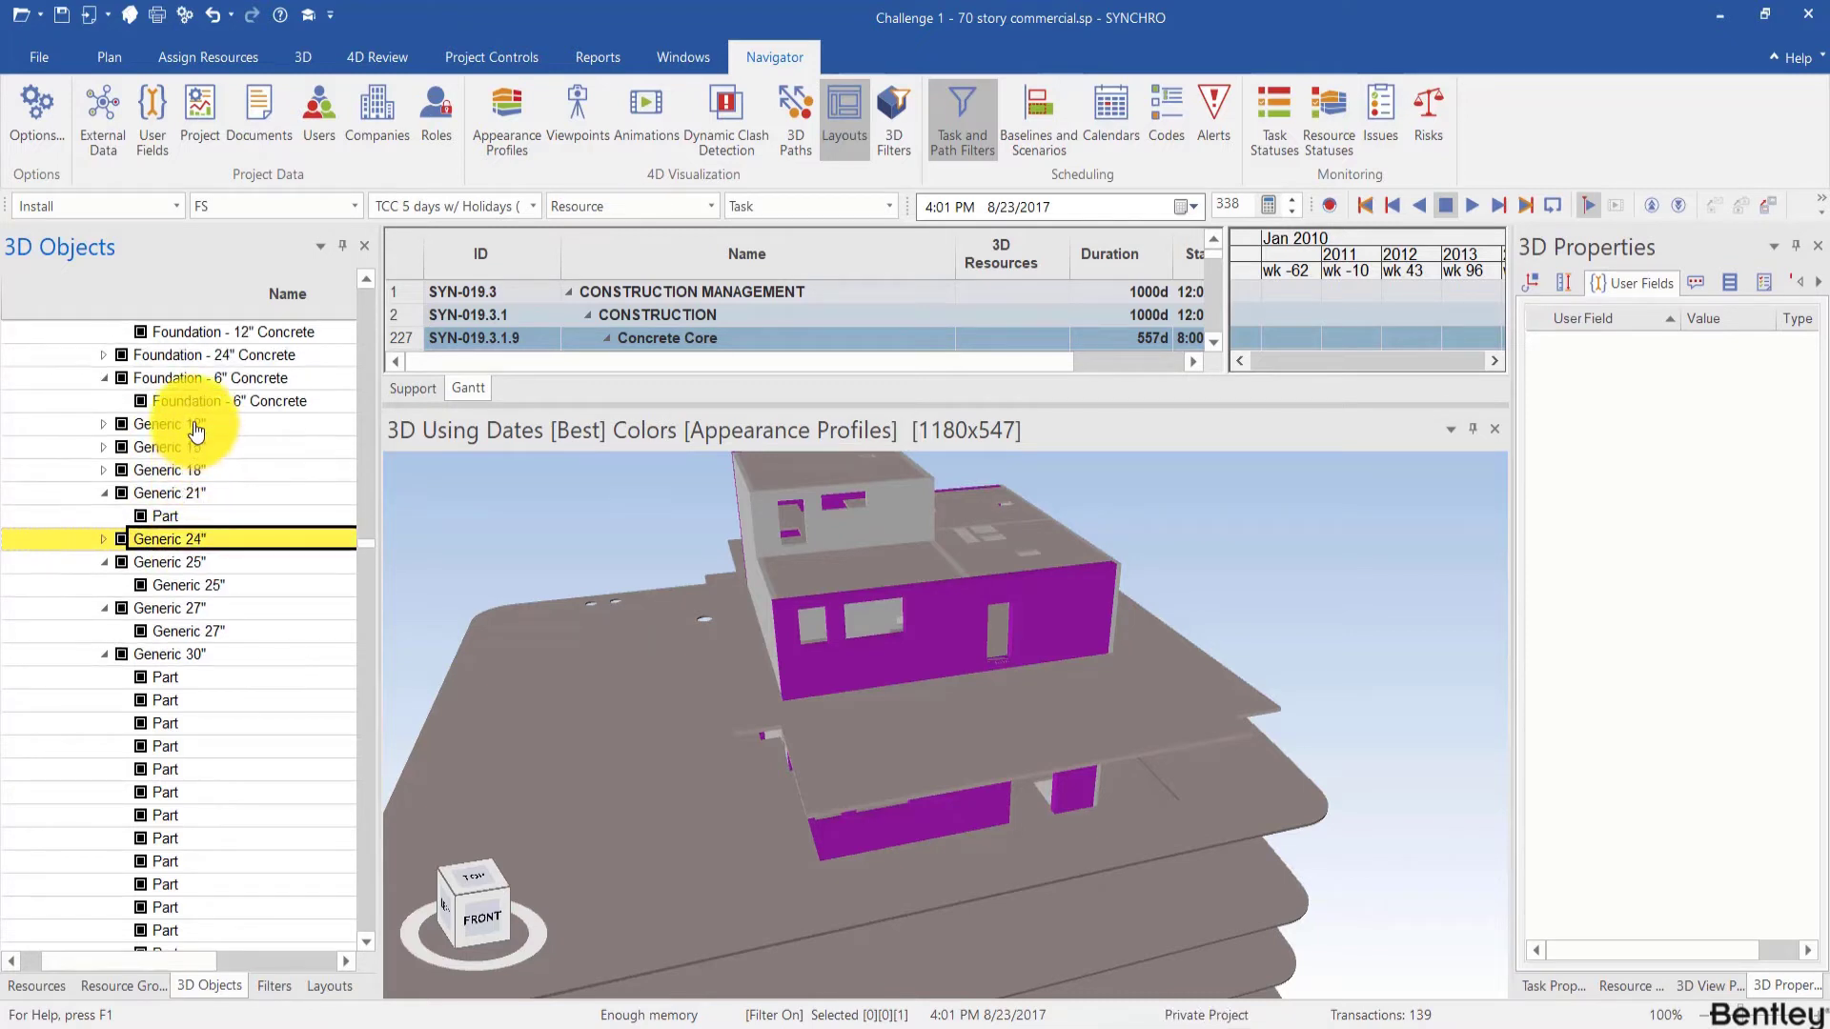
{"action": "left_click", "coordinate": [196, 426]}
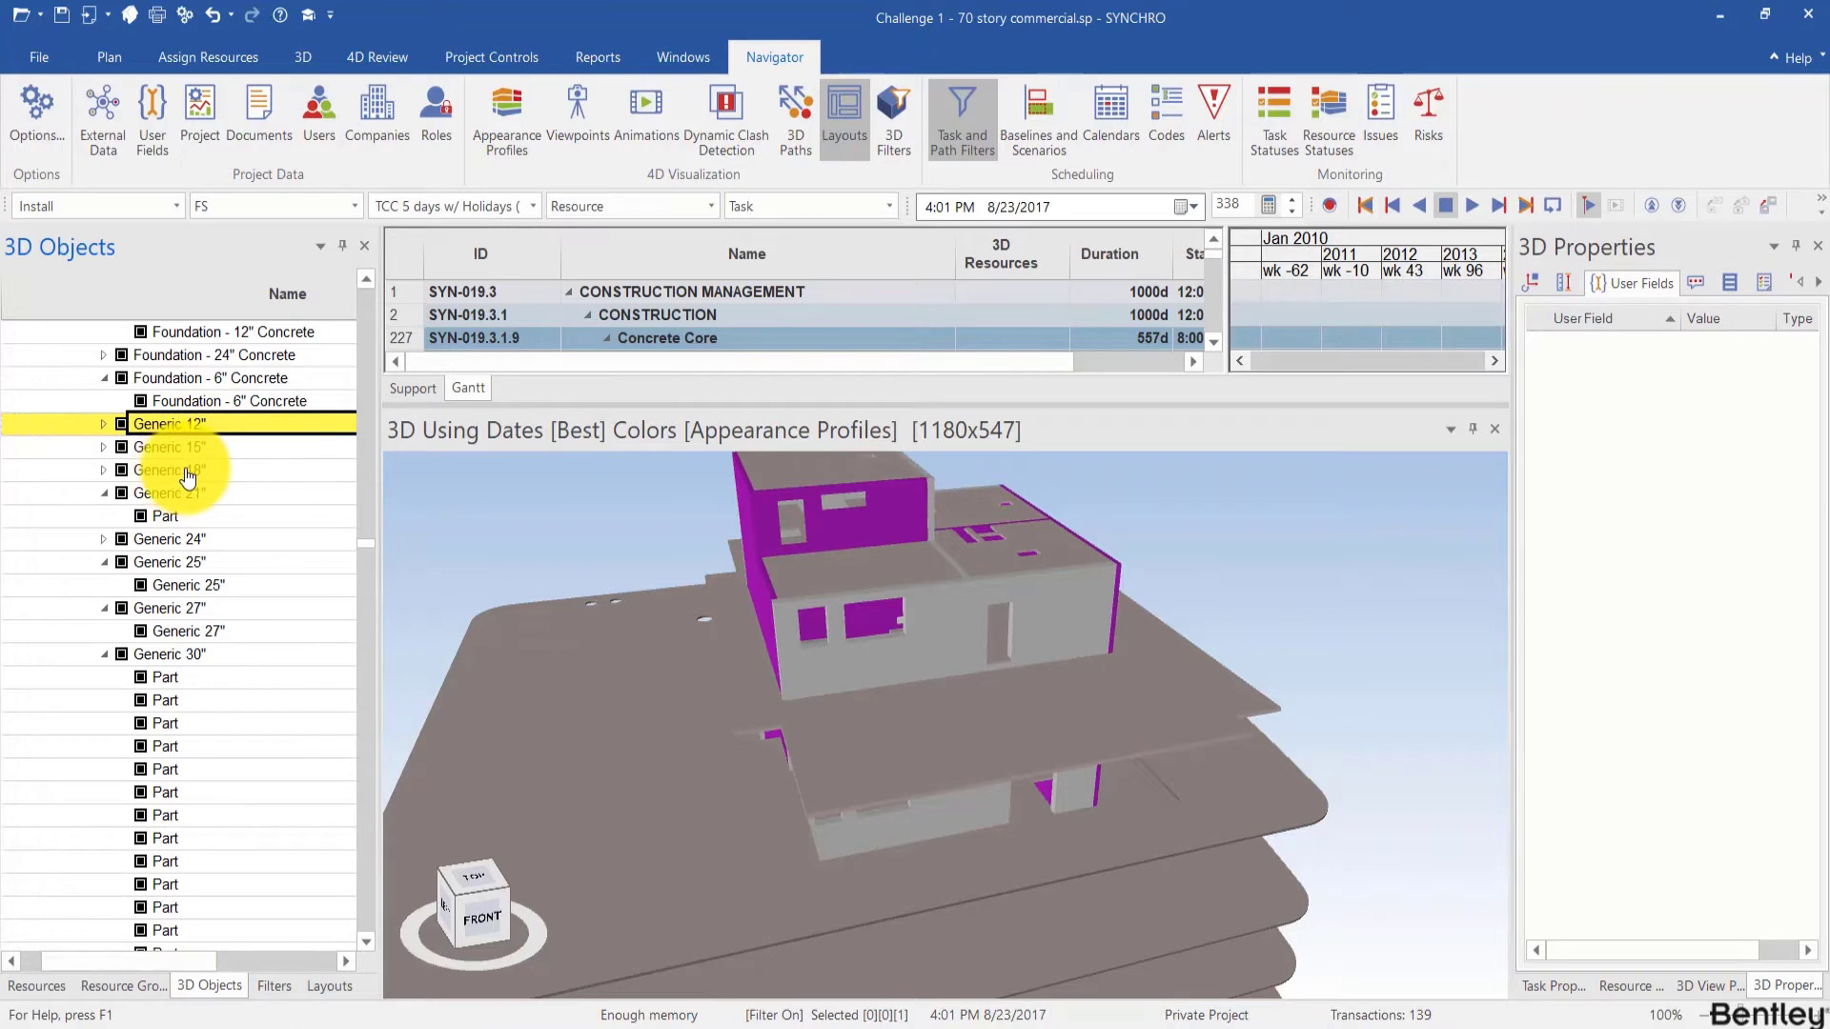
{"action": "left_click", "coordinate": [195, 472], "text": "shift"}
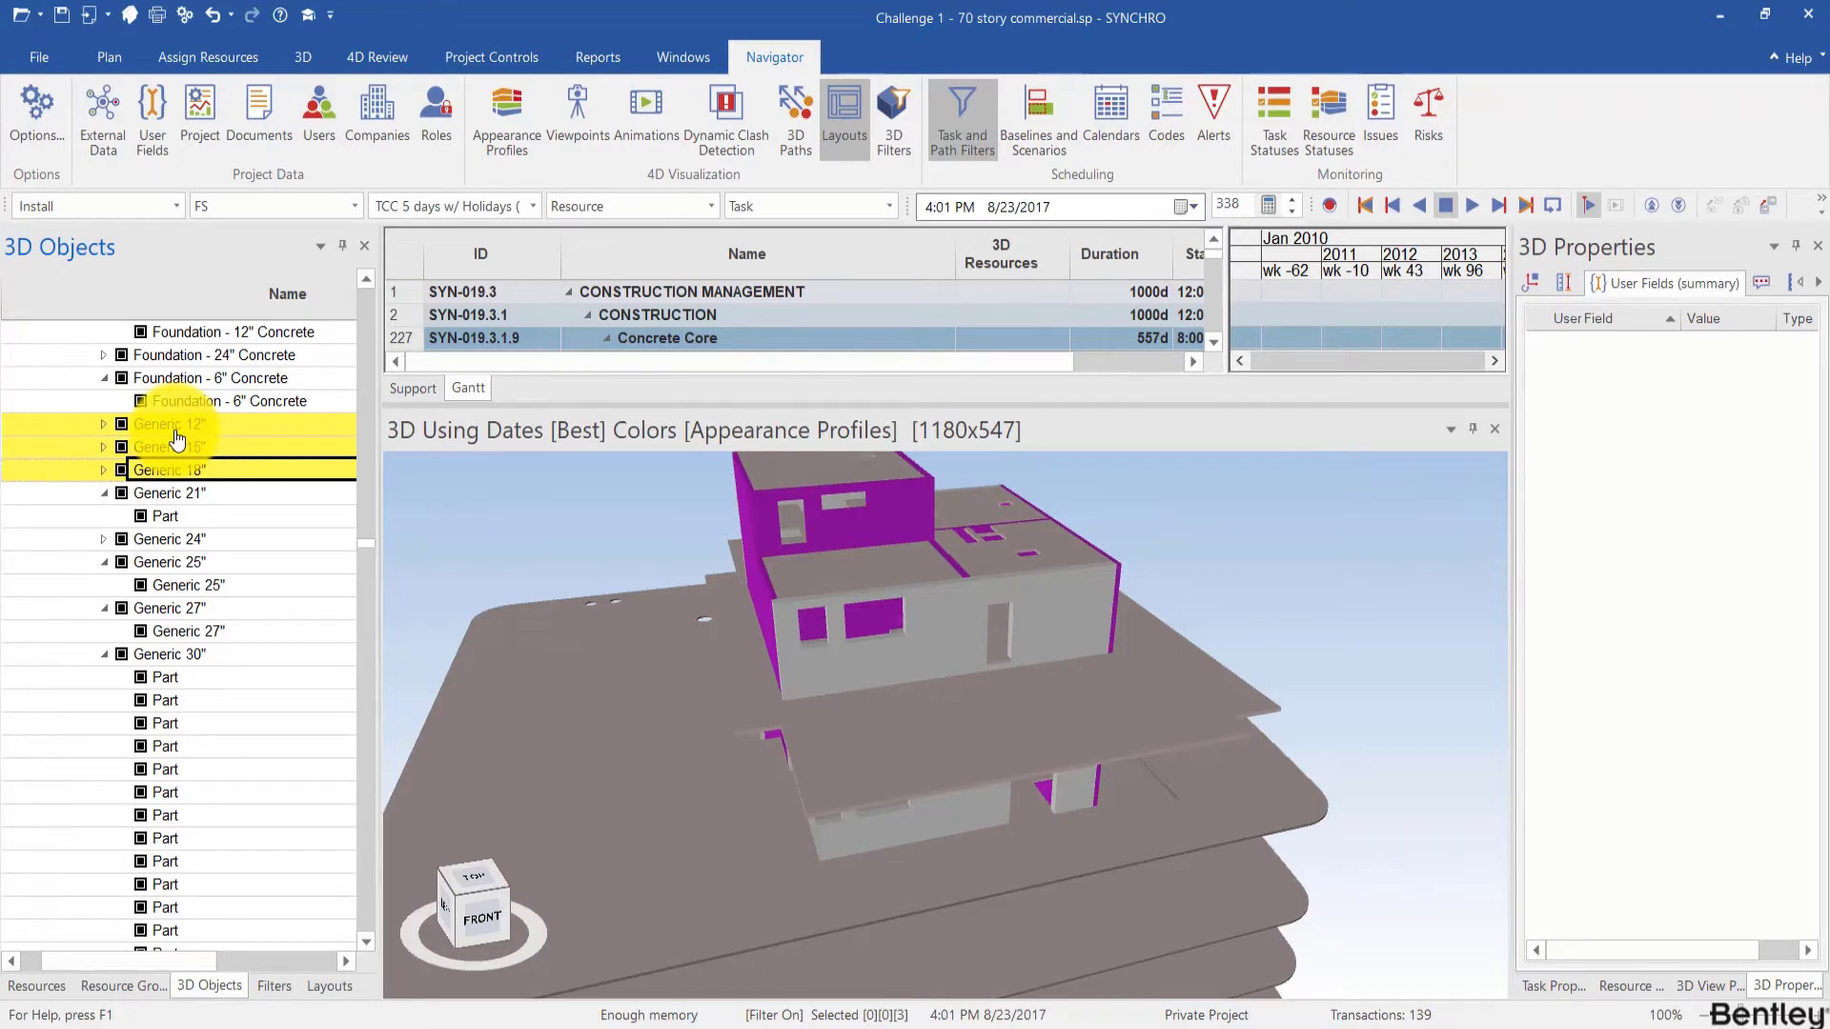
Step: Create a 3D filter from the selected wall groups and name it Generic 12~18
{"action": "right_click", "coordinate": [524, 554]}
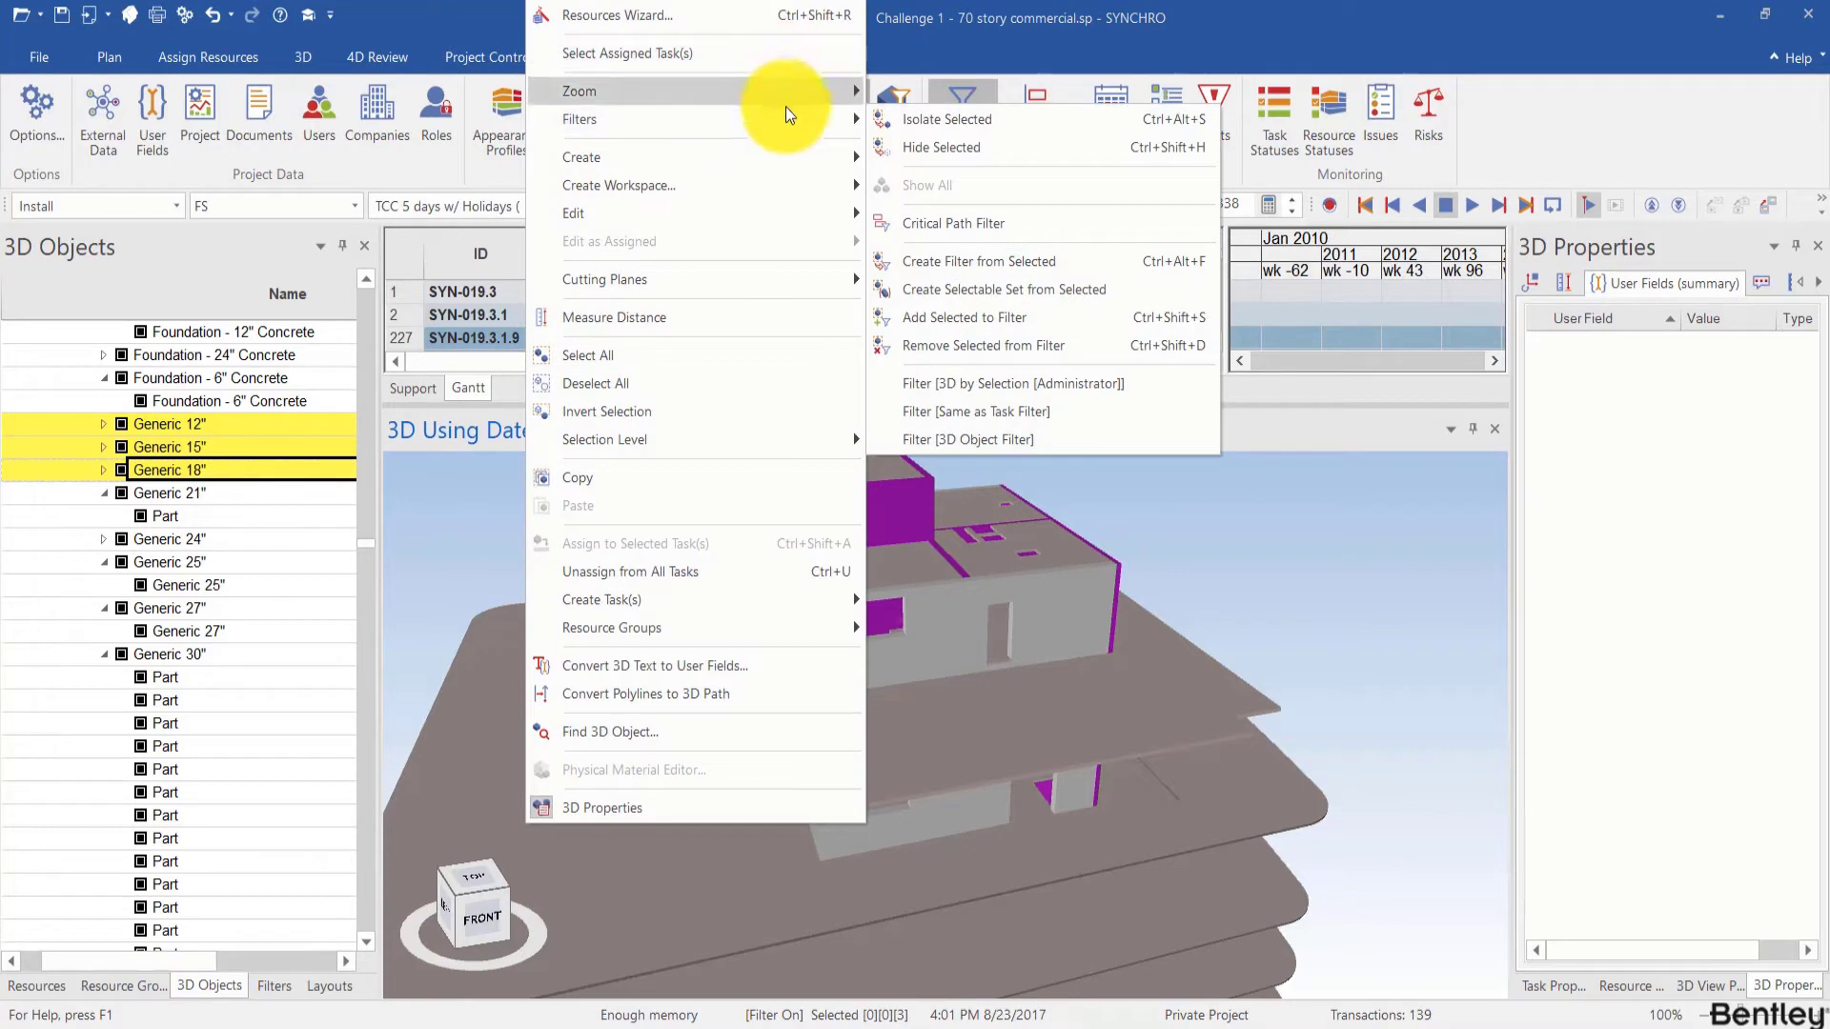
{"action": "left_click", "coordinate": [1045, 261]}
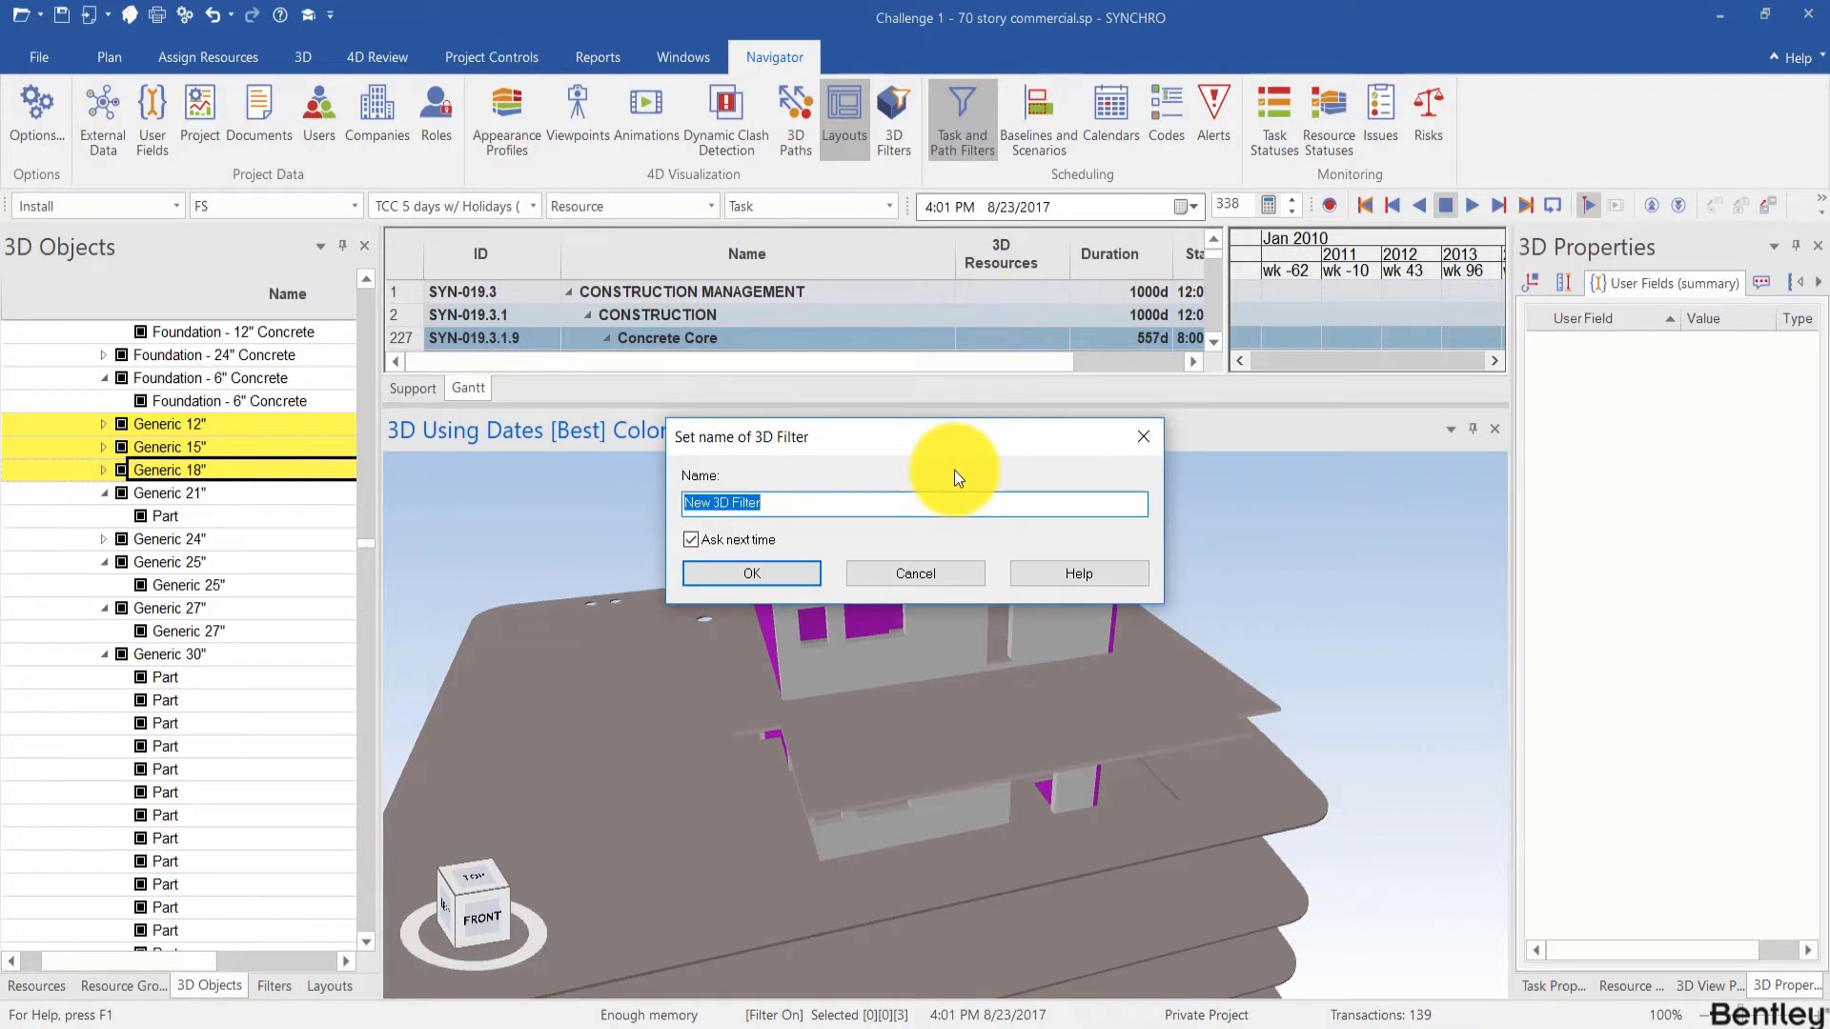
{"action": "type", "text": "Generic 12~18"}
{"action": "left_click", "coordinate": [758, 574]}
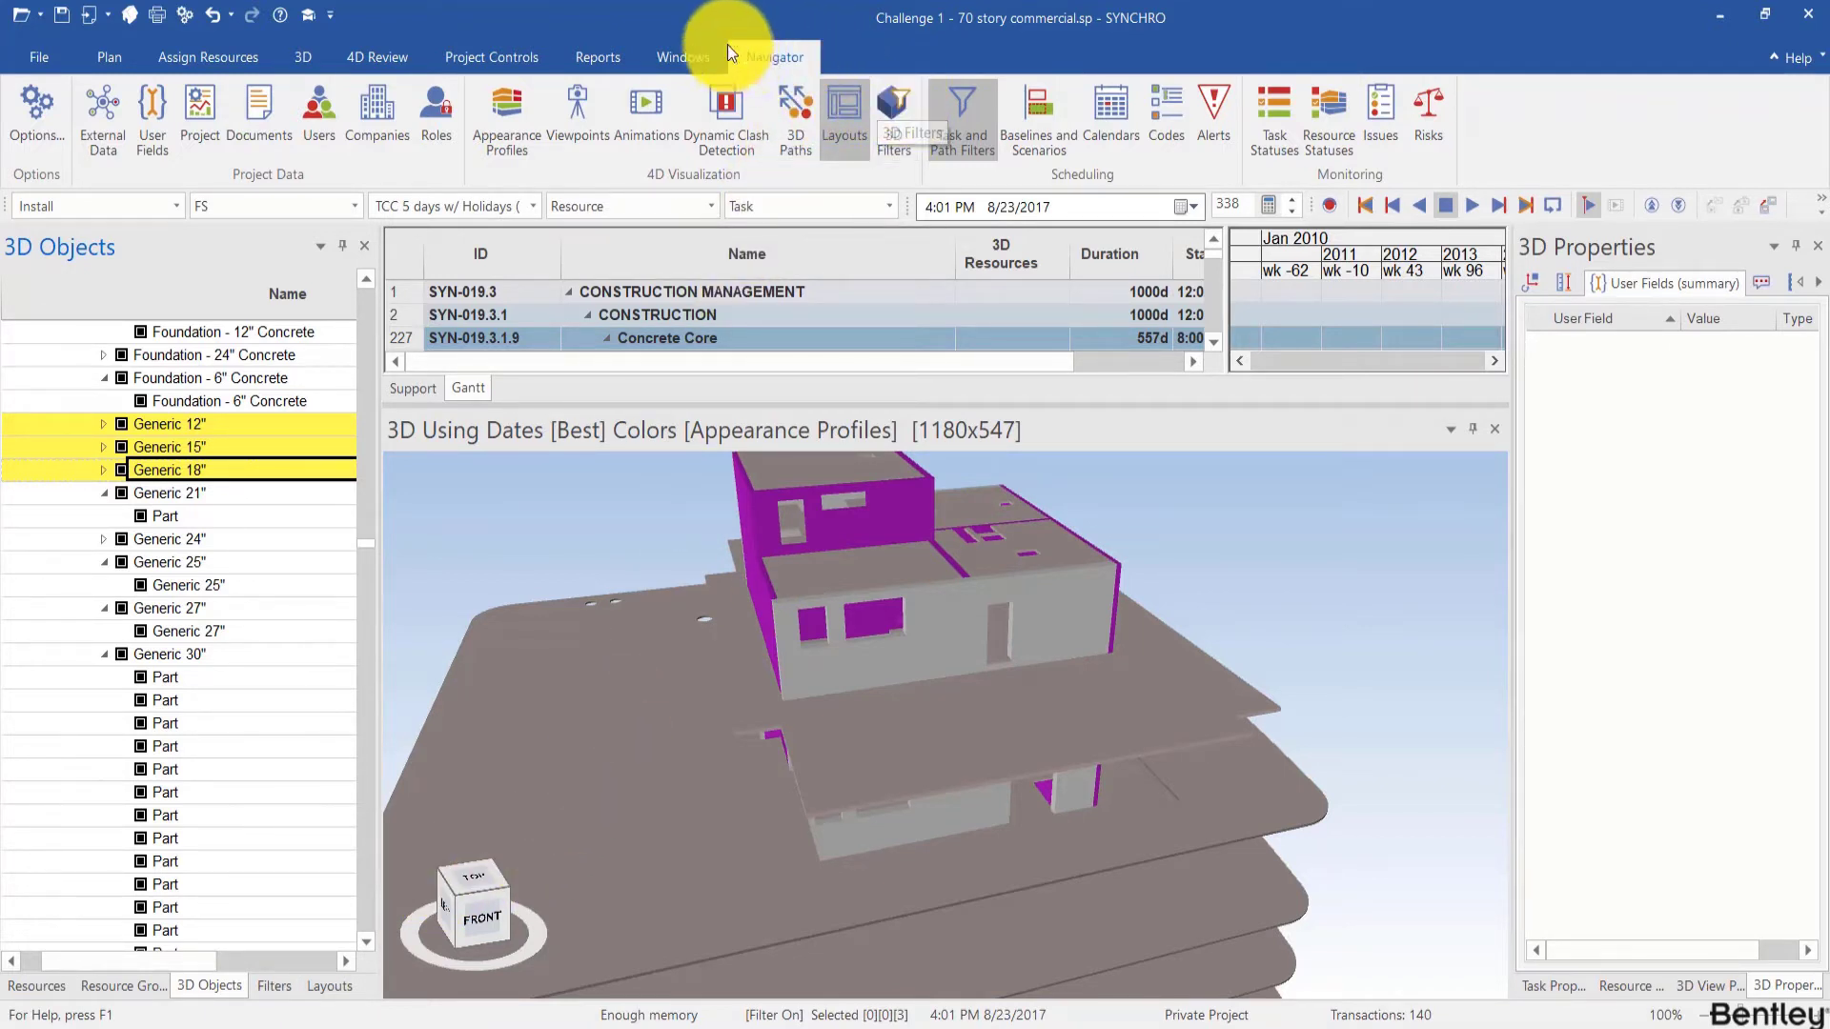
Step: Turn off Original Color for the filtered objects of the Generic 12~18 3D filter and set their color to orange
{"action": "left_click", "coordinate": [896, 133]}
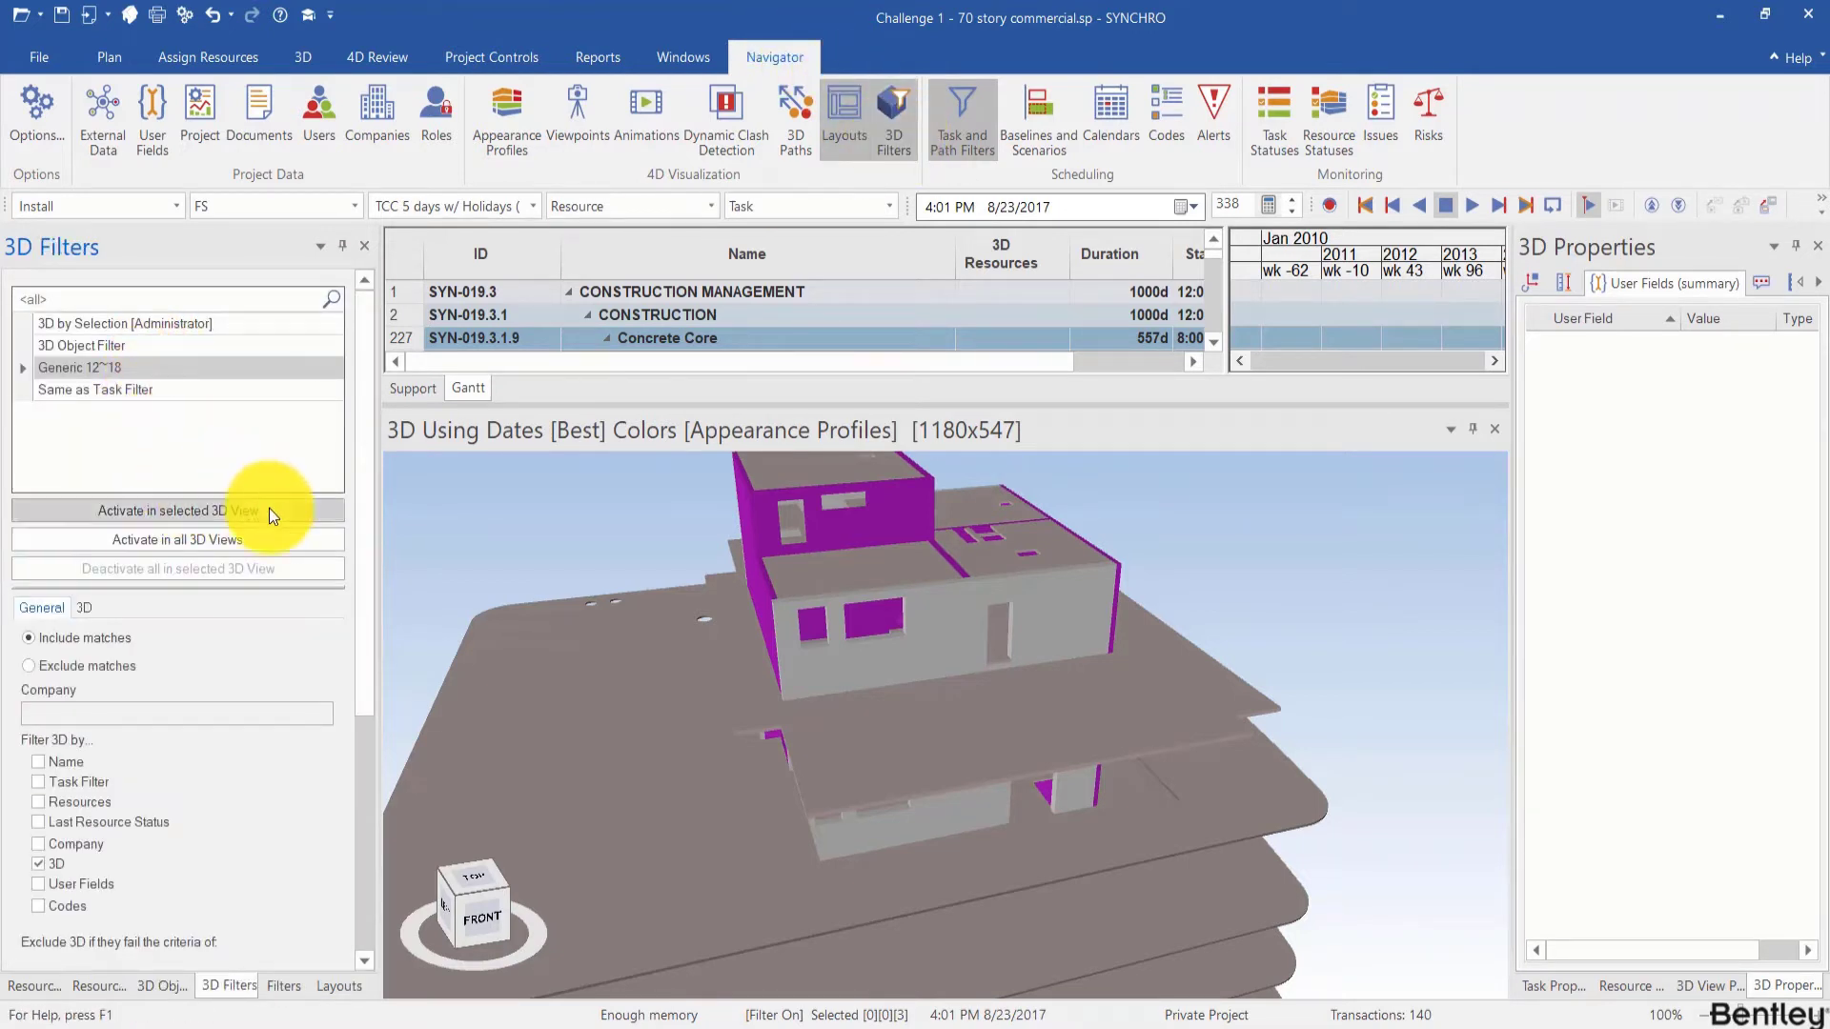
{"action": "scroll", "coordinate": [357, 595], "scroll_direction": "down", "scroll_amount": 1}
{"action": "scroll", "coordinate": [357, 595], "scroll_direction": "down", "scroll_amount": 4}
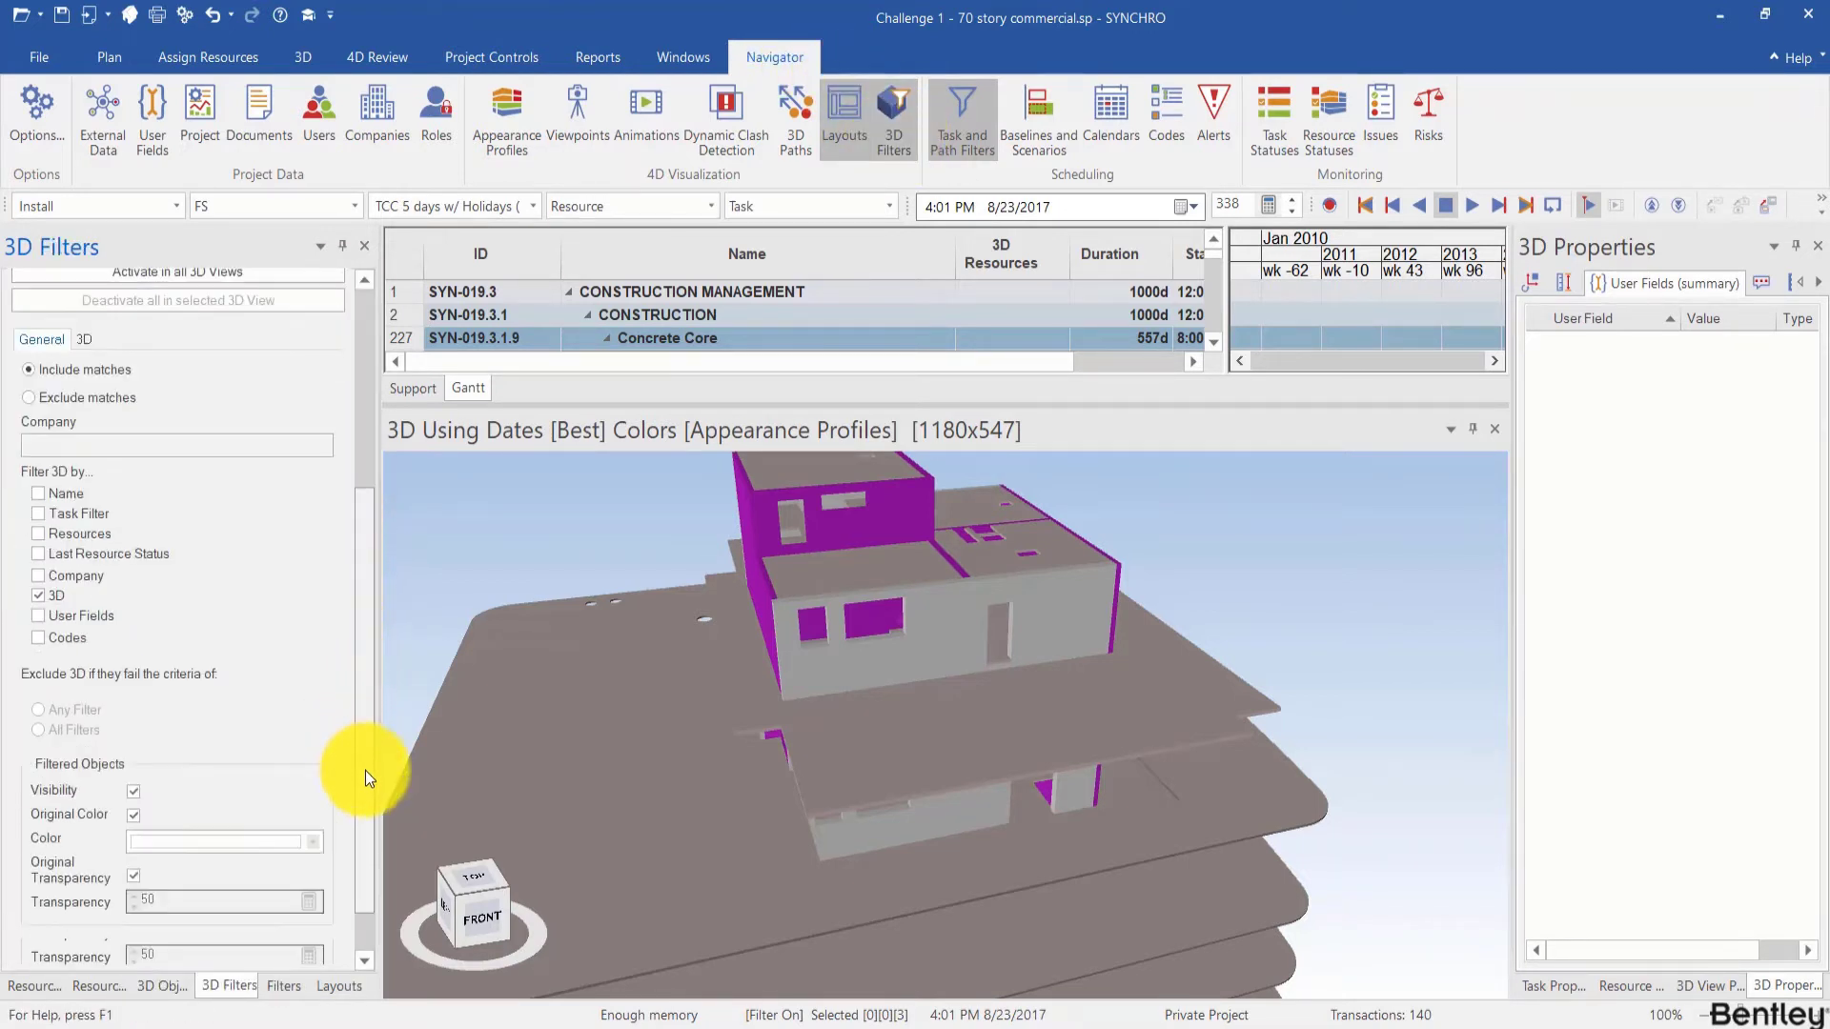
{"action": "left_click", "coordinate": [133, 815]}
{"action": "left_click", "coordinate": [313, 843]}
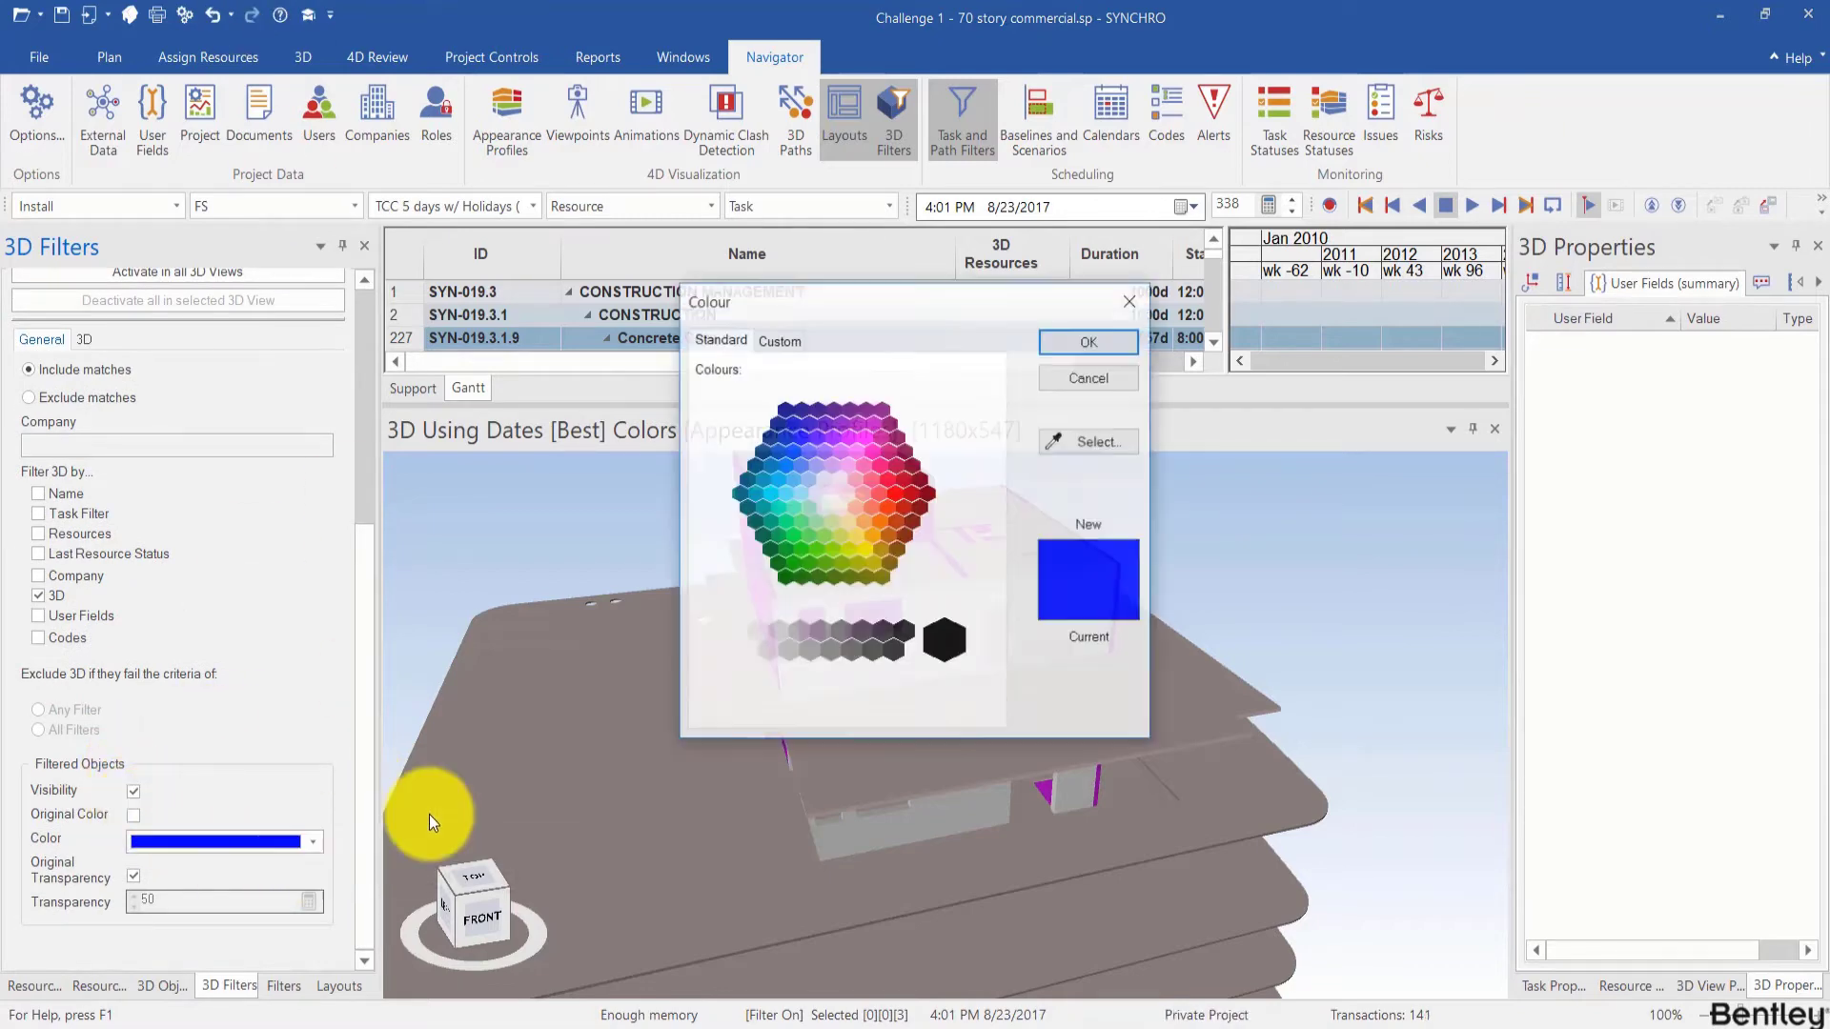
{"action": "left_click", "coordinate": [876, 535]}
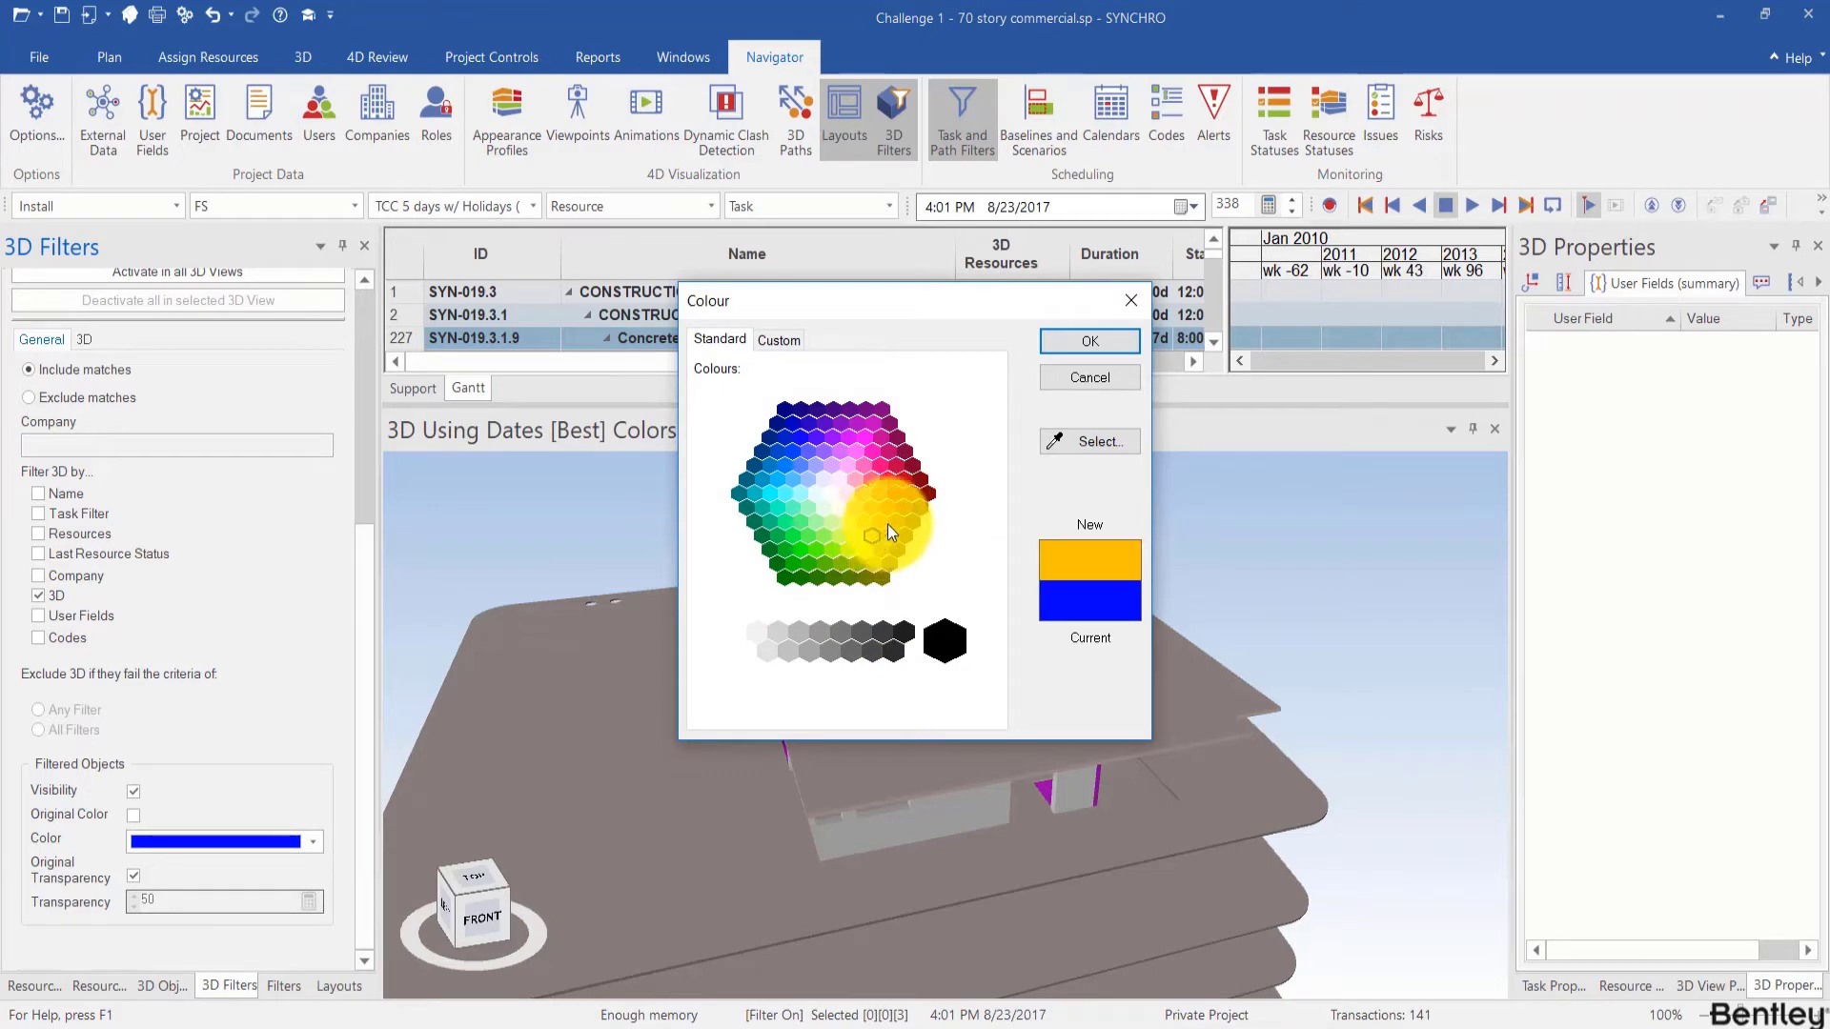
{"action": "left_click", "coordinate": [879, 523]}
{"action": "left_click", "coordinate": [1084, 343]}
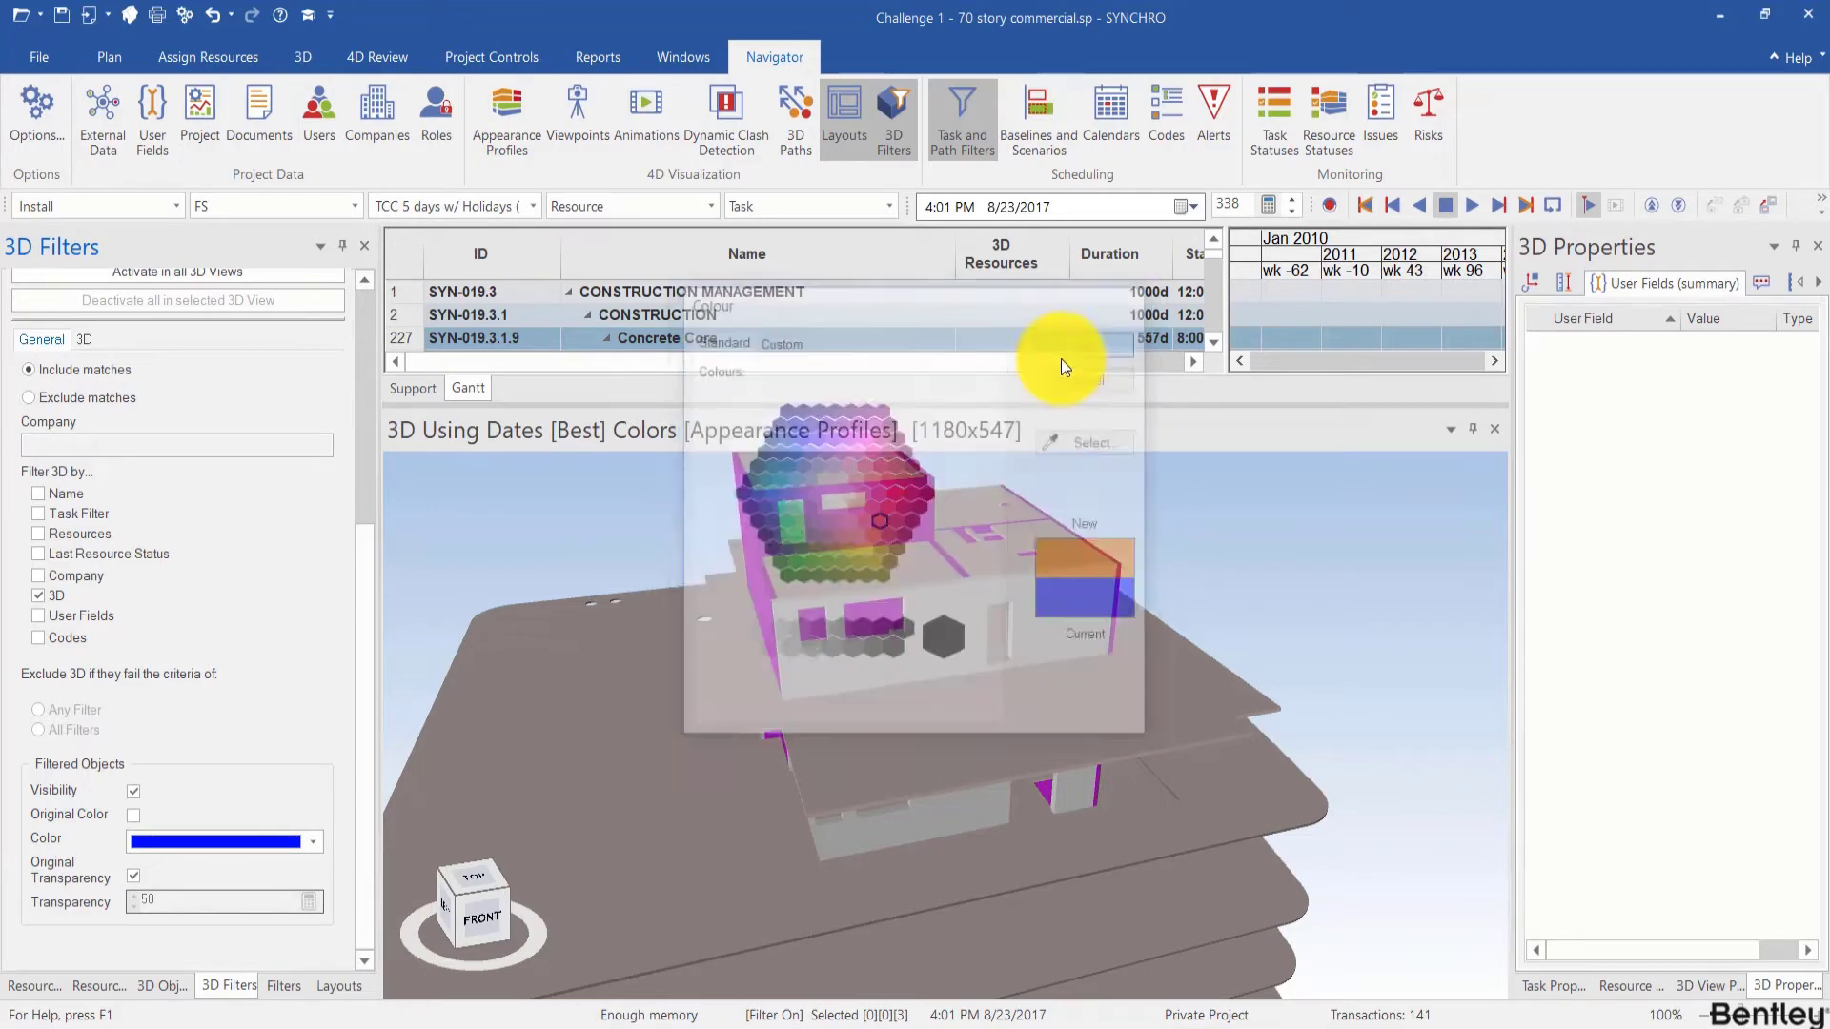
Step: Activate the Generic 12~18 filter in the selected 3D view and clear the object selection
{"action": "scroll", "coordinate": [341, 529], "scroll_direction": "up", "scroll_amount": 4}
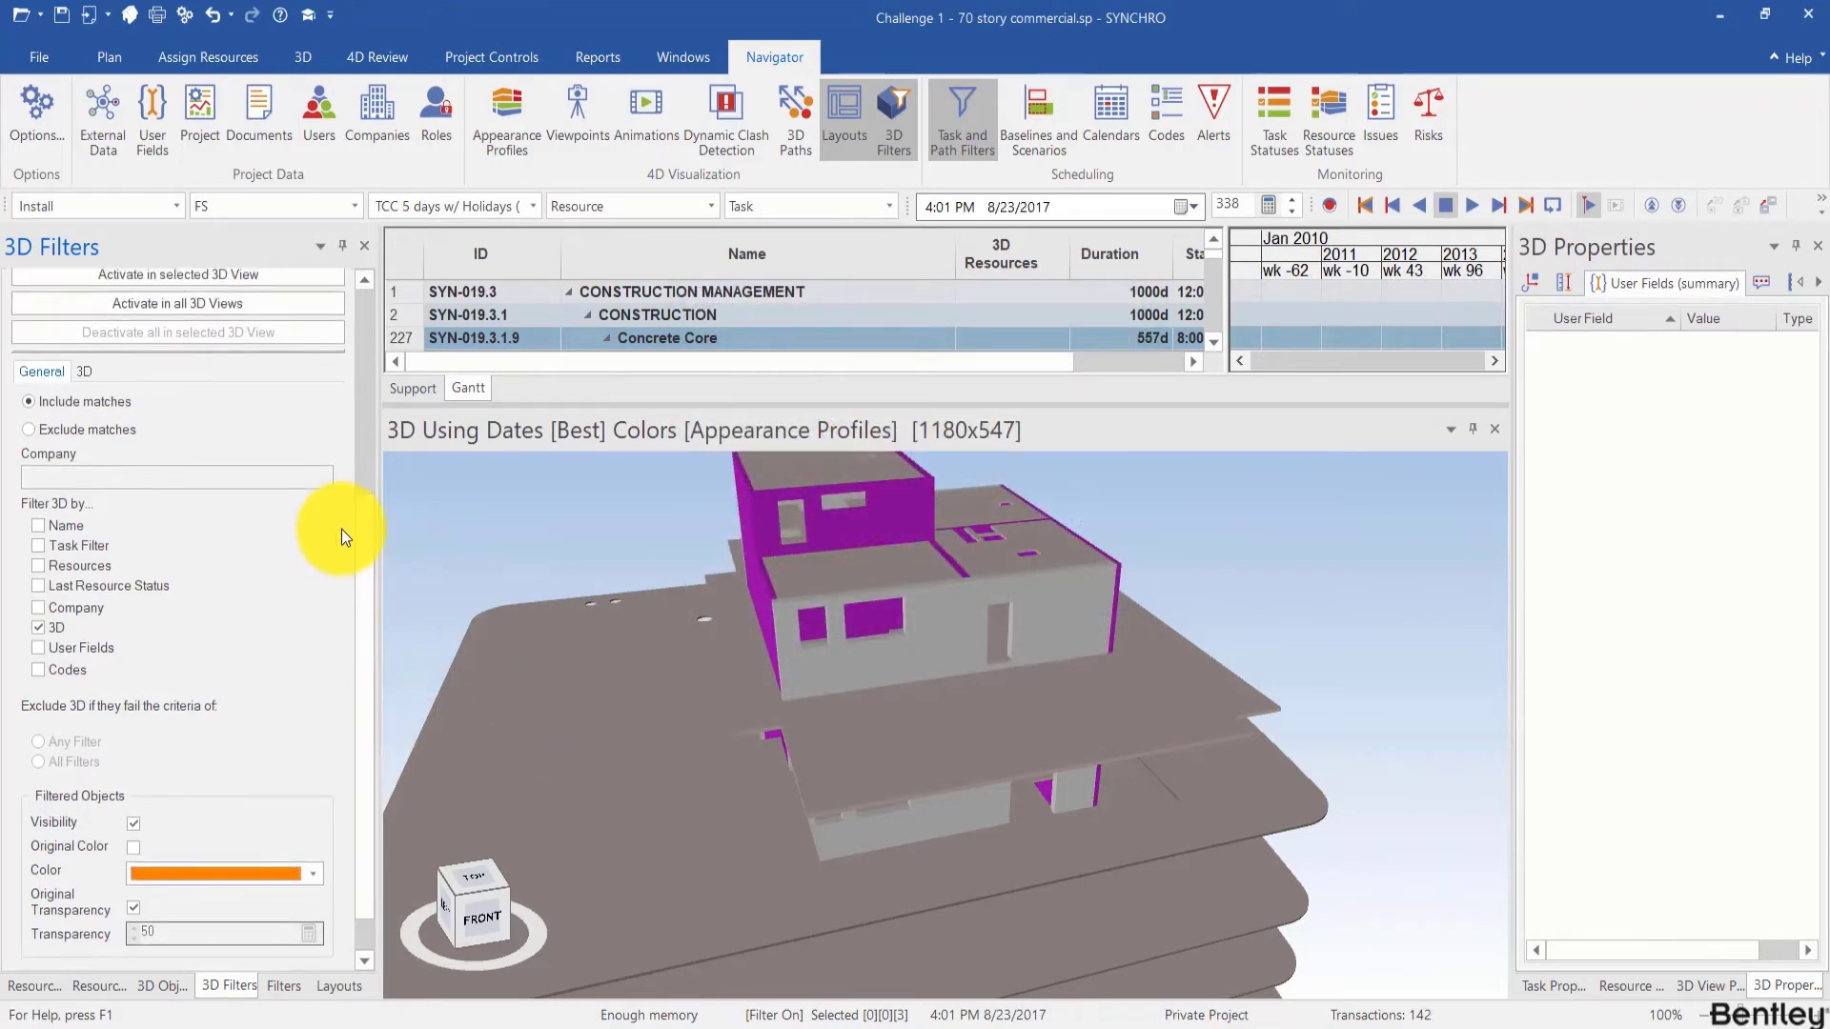
{"action": "scroll", "coordinate": [351, 518], "scroll_direction": "up", "scroll_amount": 1}
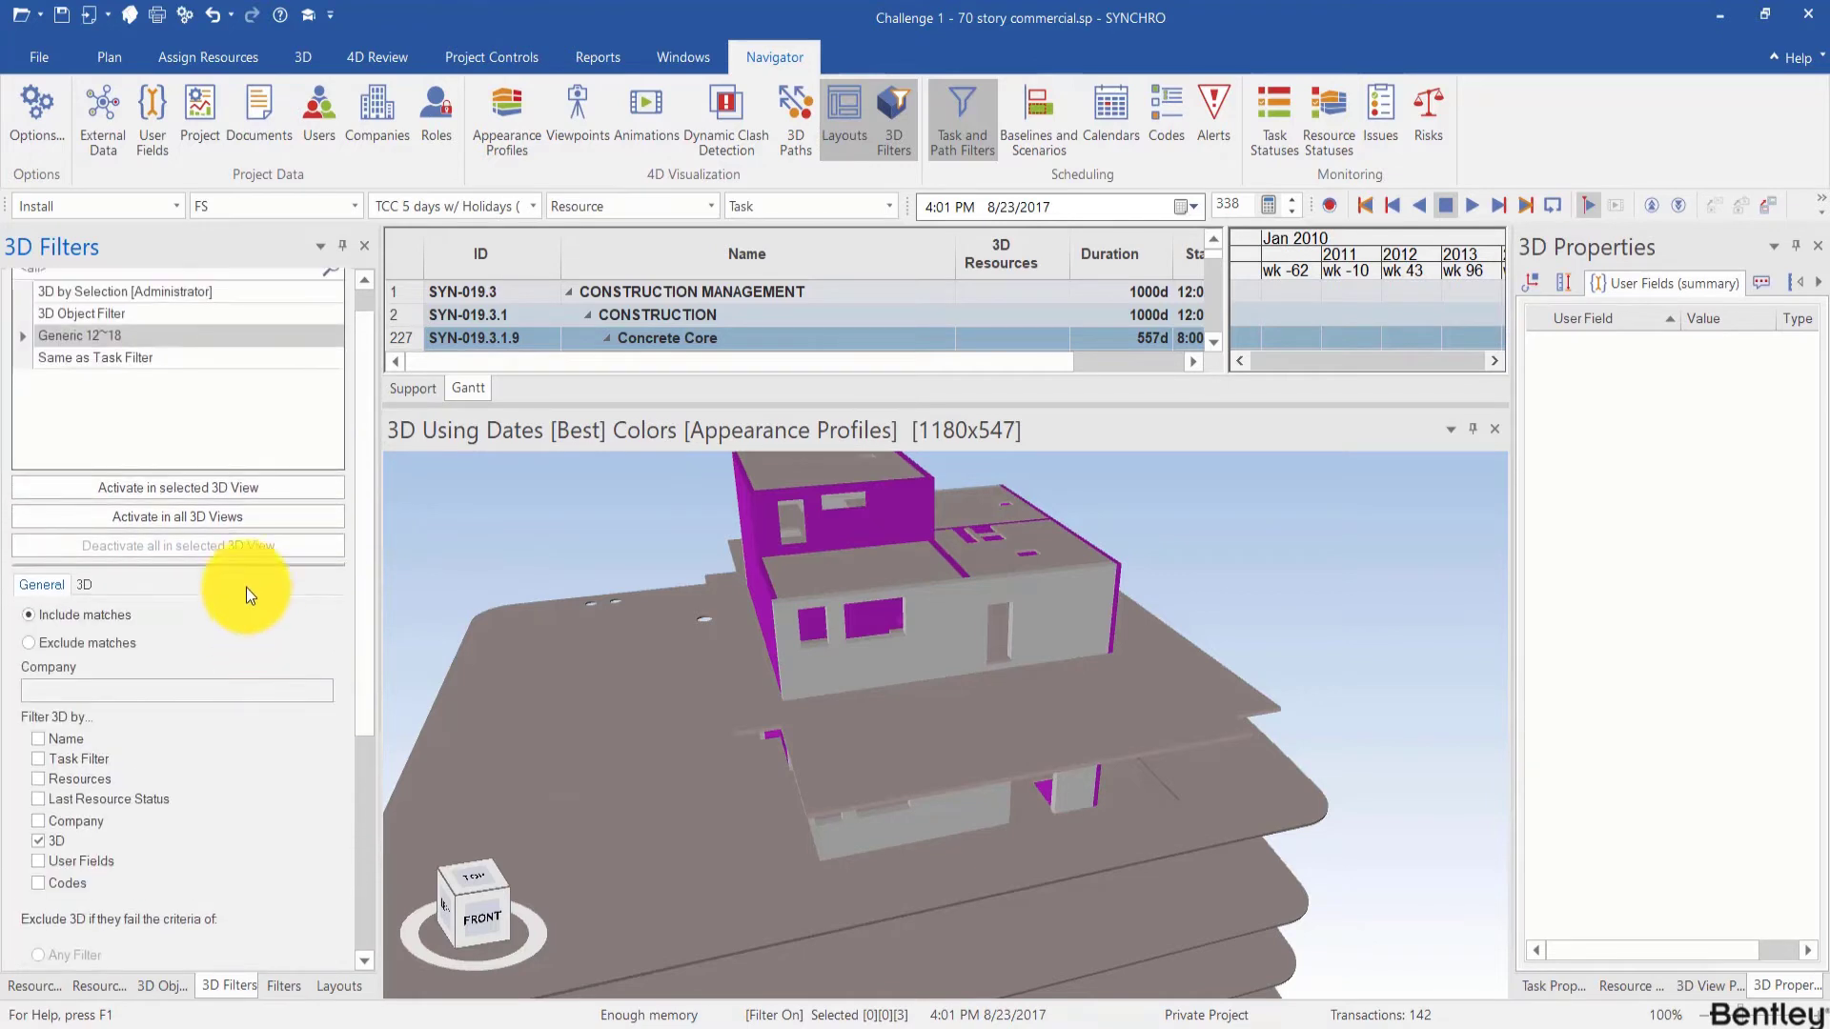
{"action": "left_click", "coordinate": [193, 476]}
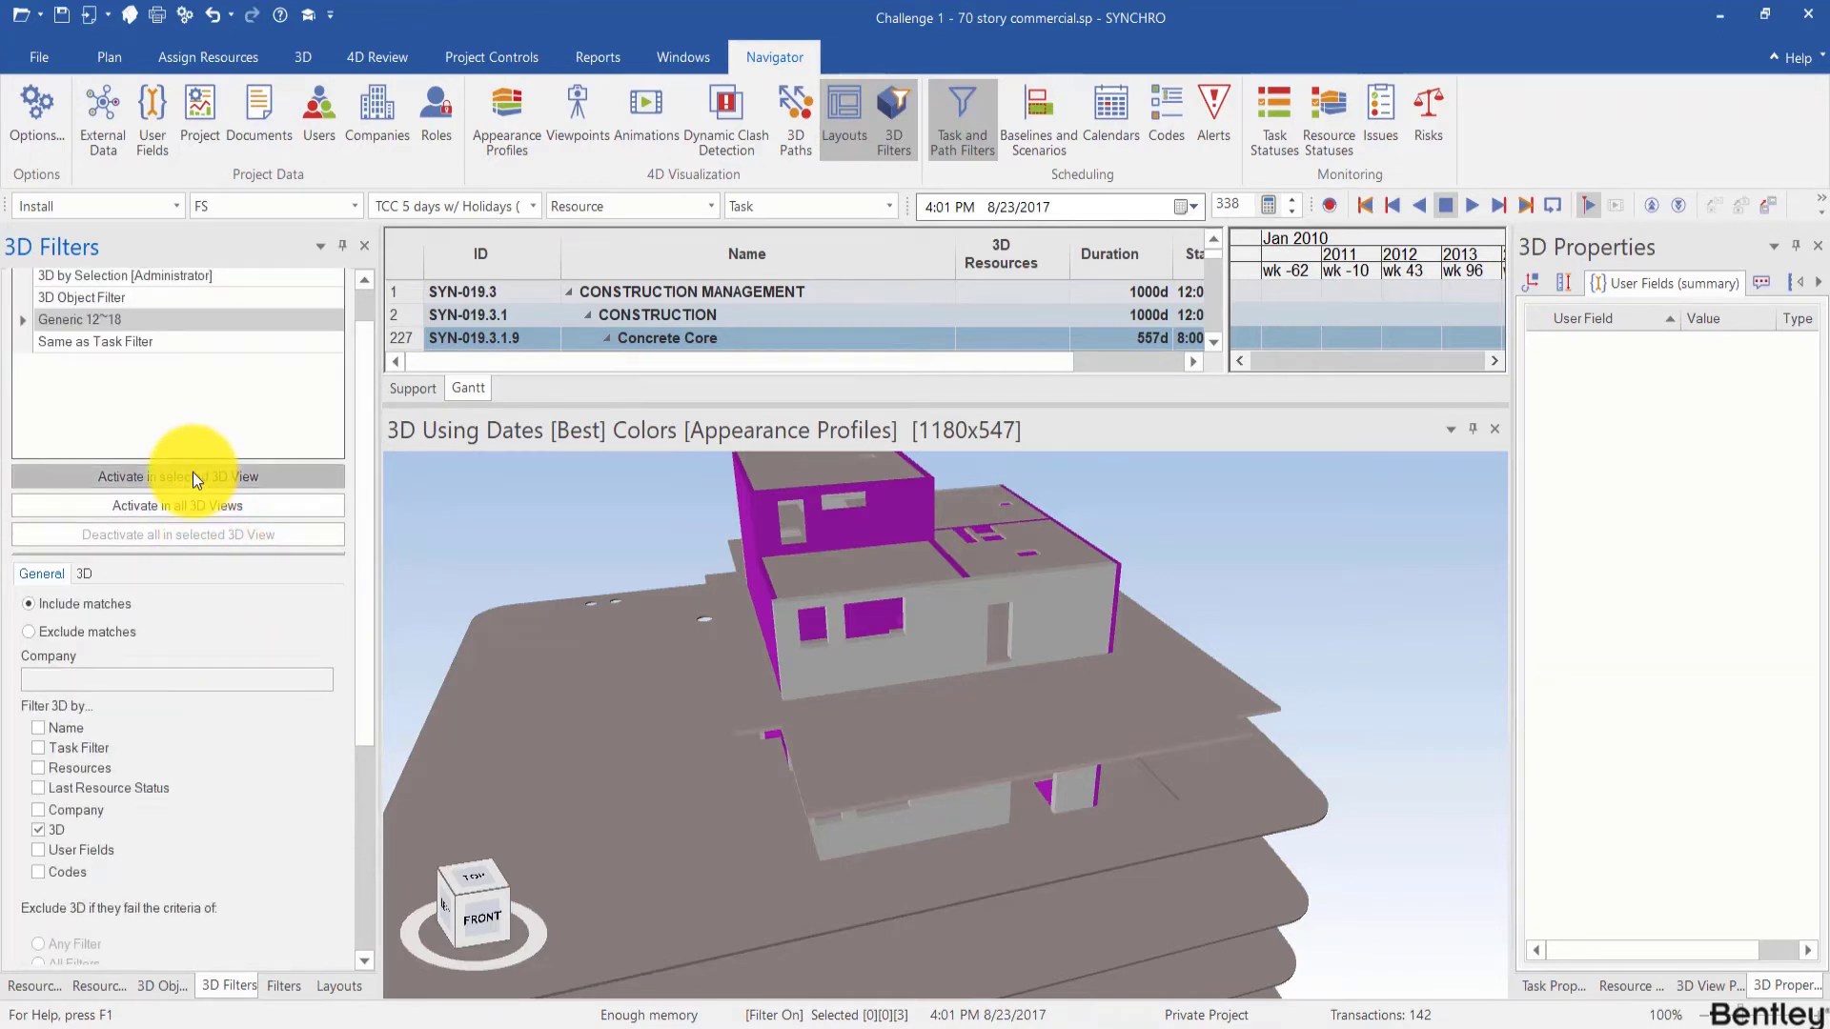
{"action": "left_click", "coordinate": [987, 684]}
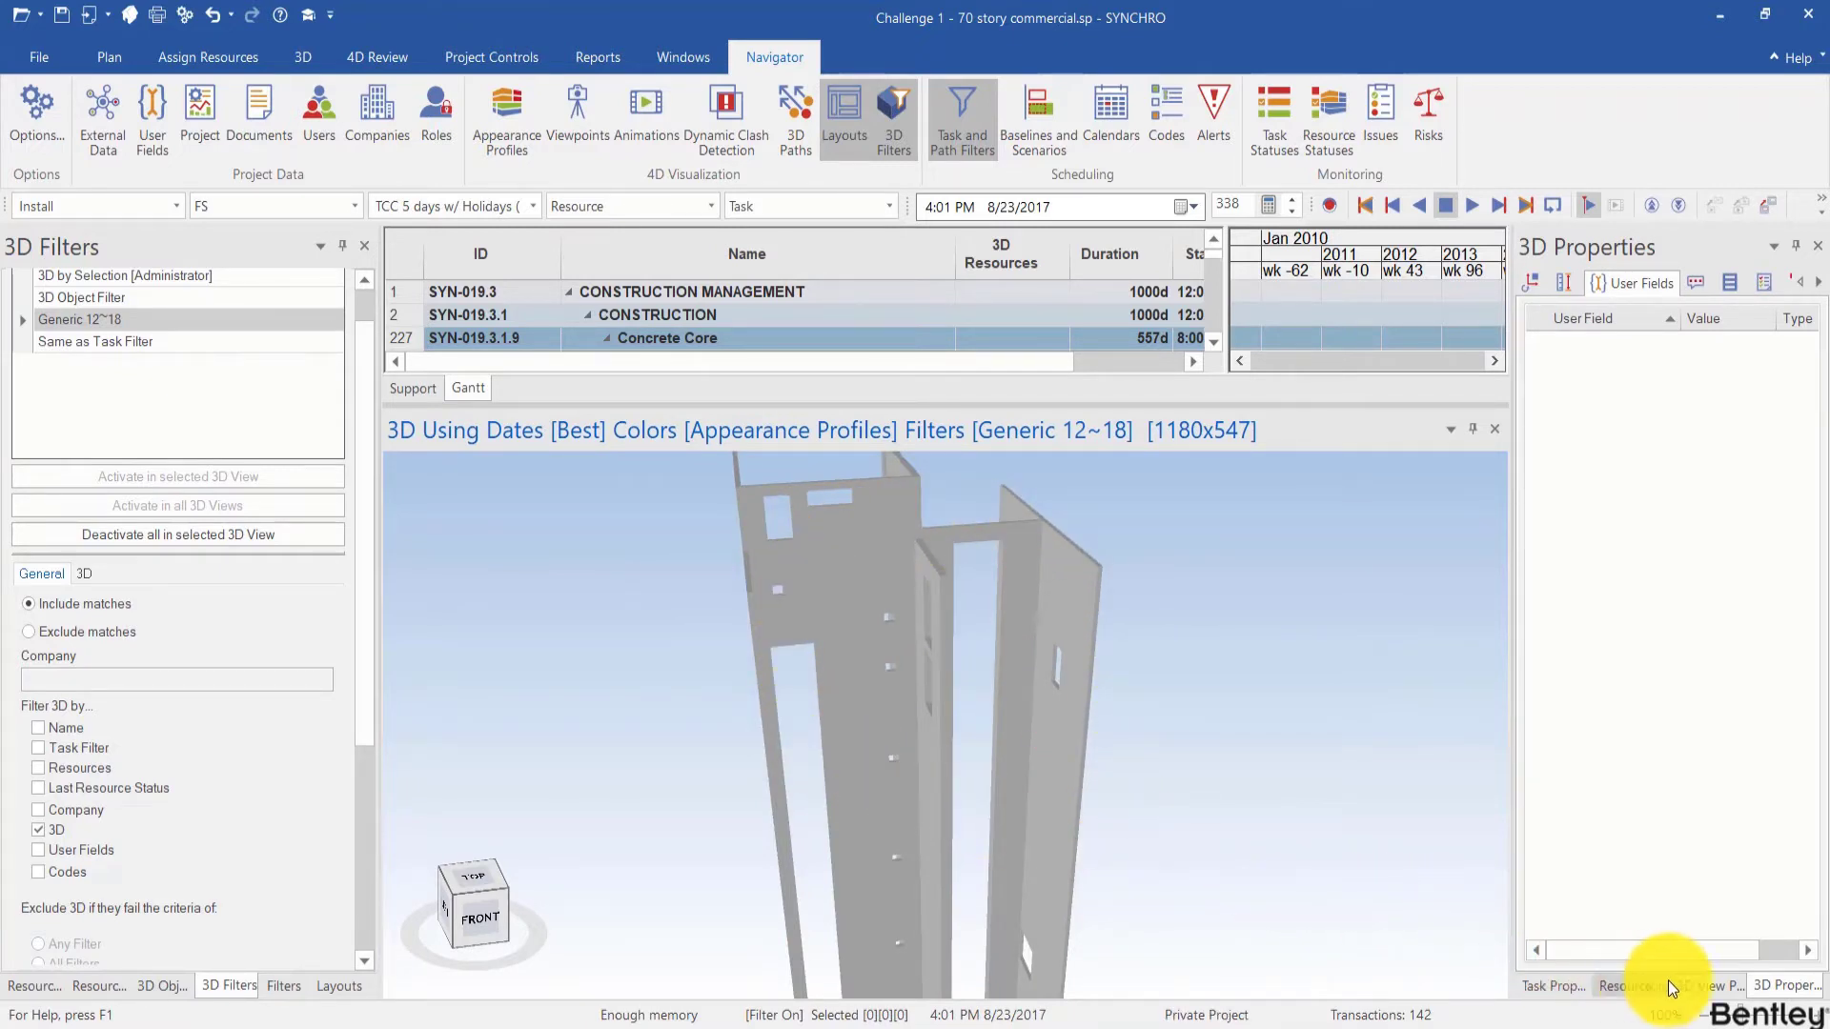
Step: Change the 3D view's color mode to 3D Filter
{"action": "left_click", "coordinate": [1718, 985]}
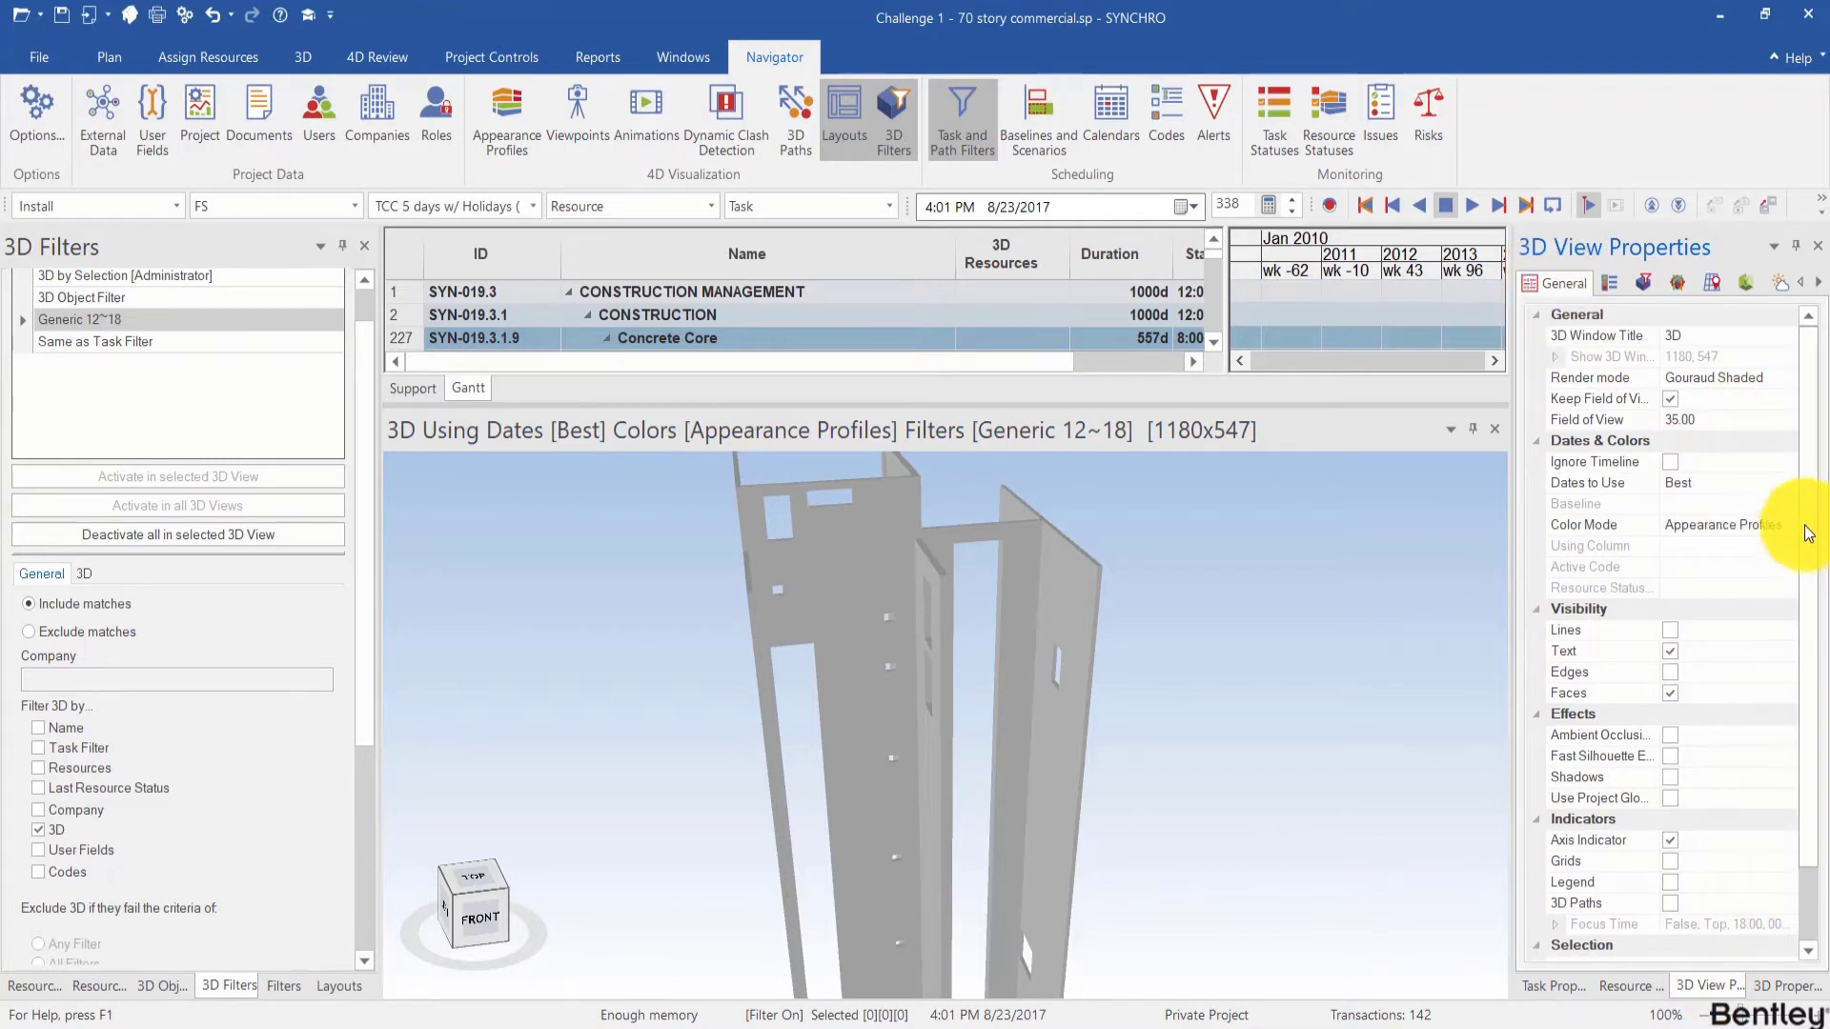
{"action": "left_click", "coordinate": [1744, 523]}
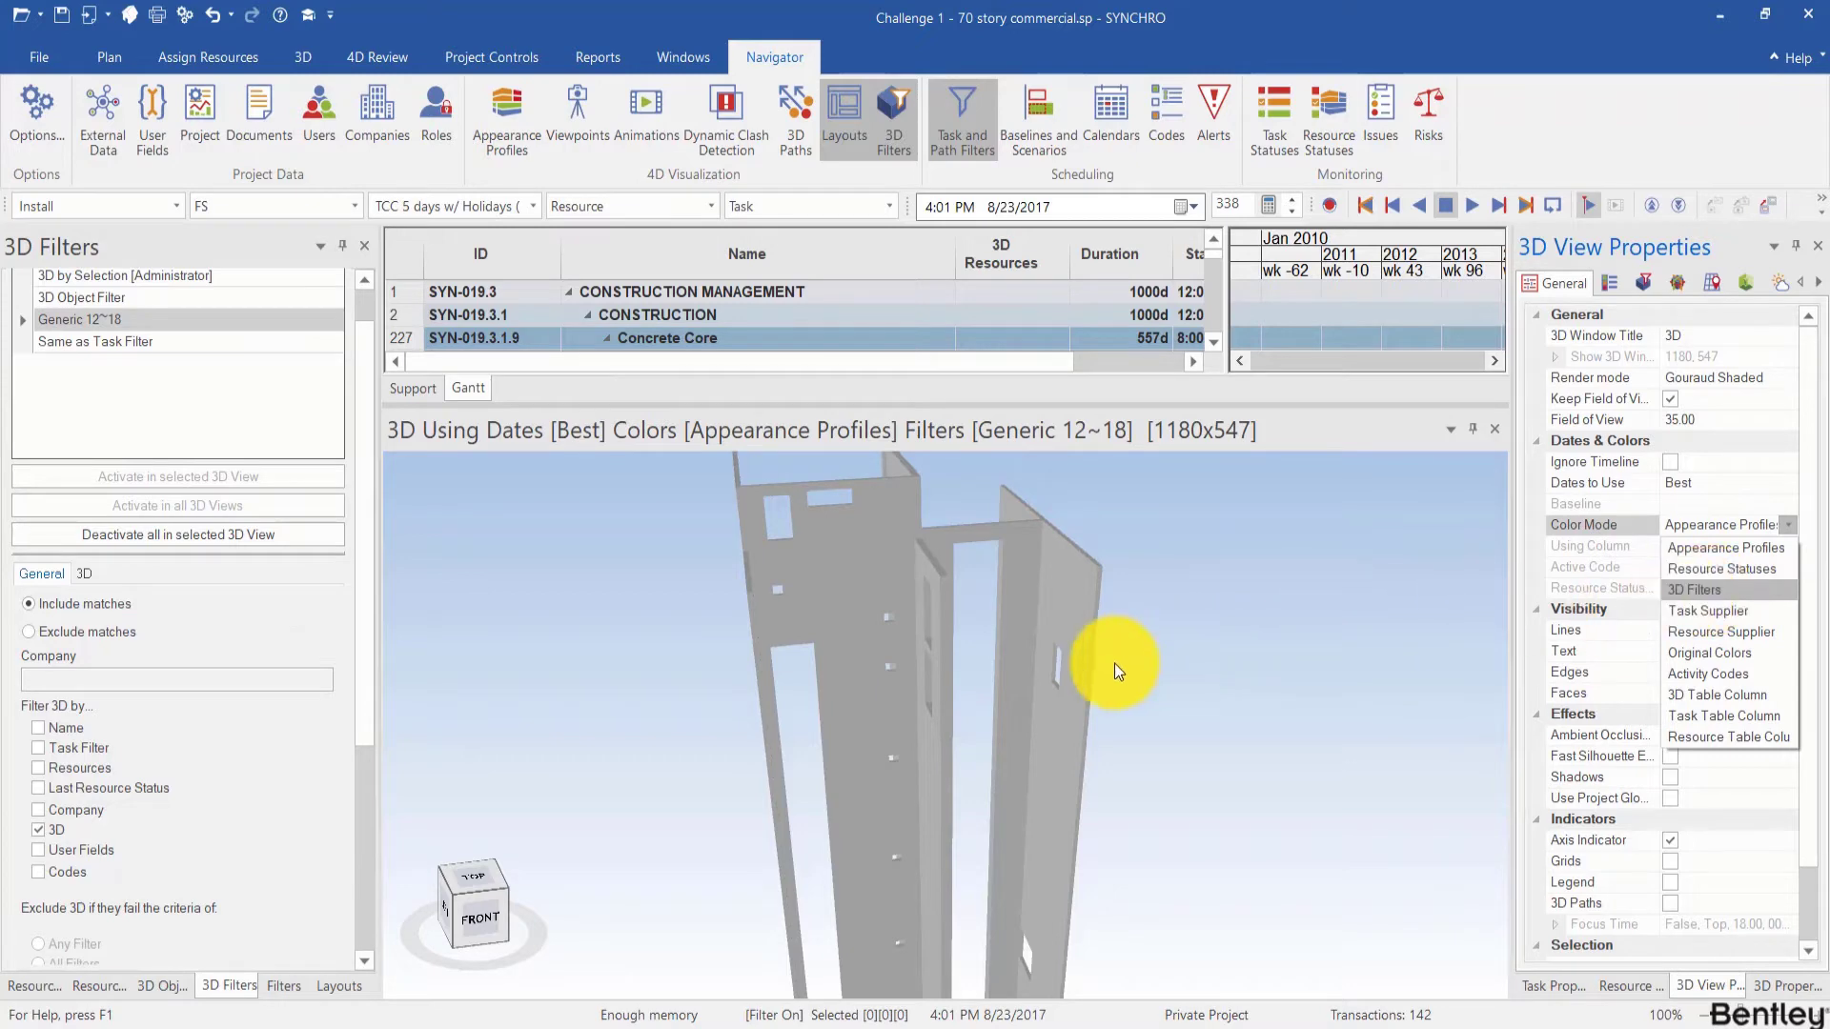
{"action": "left_click", "coordinate": [1155, 677]}
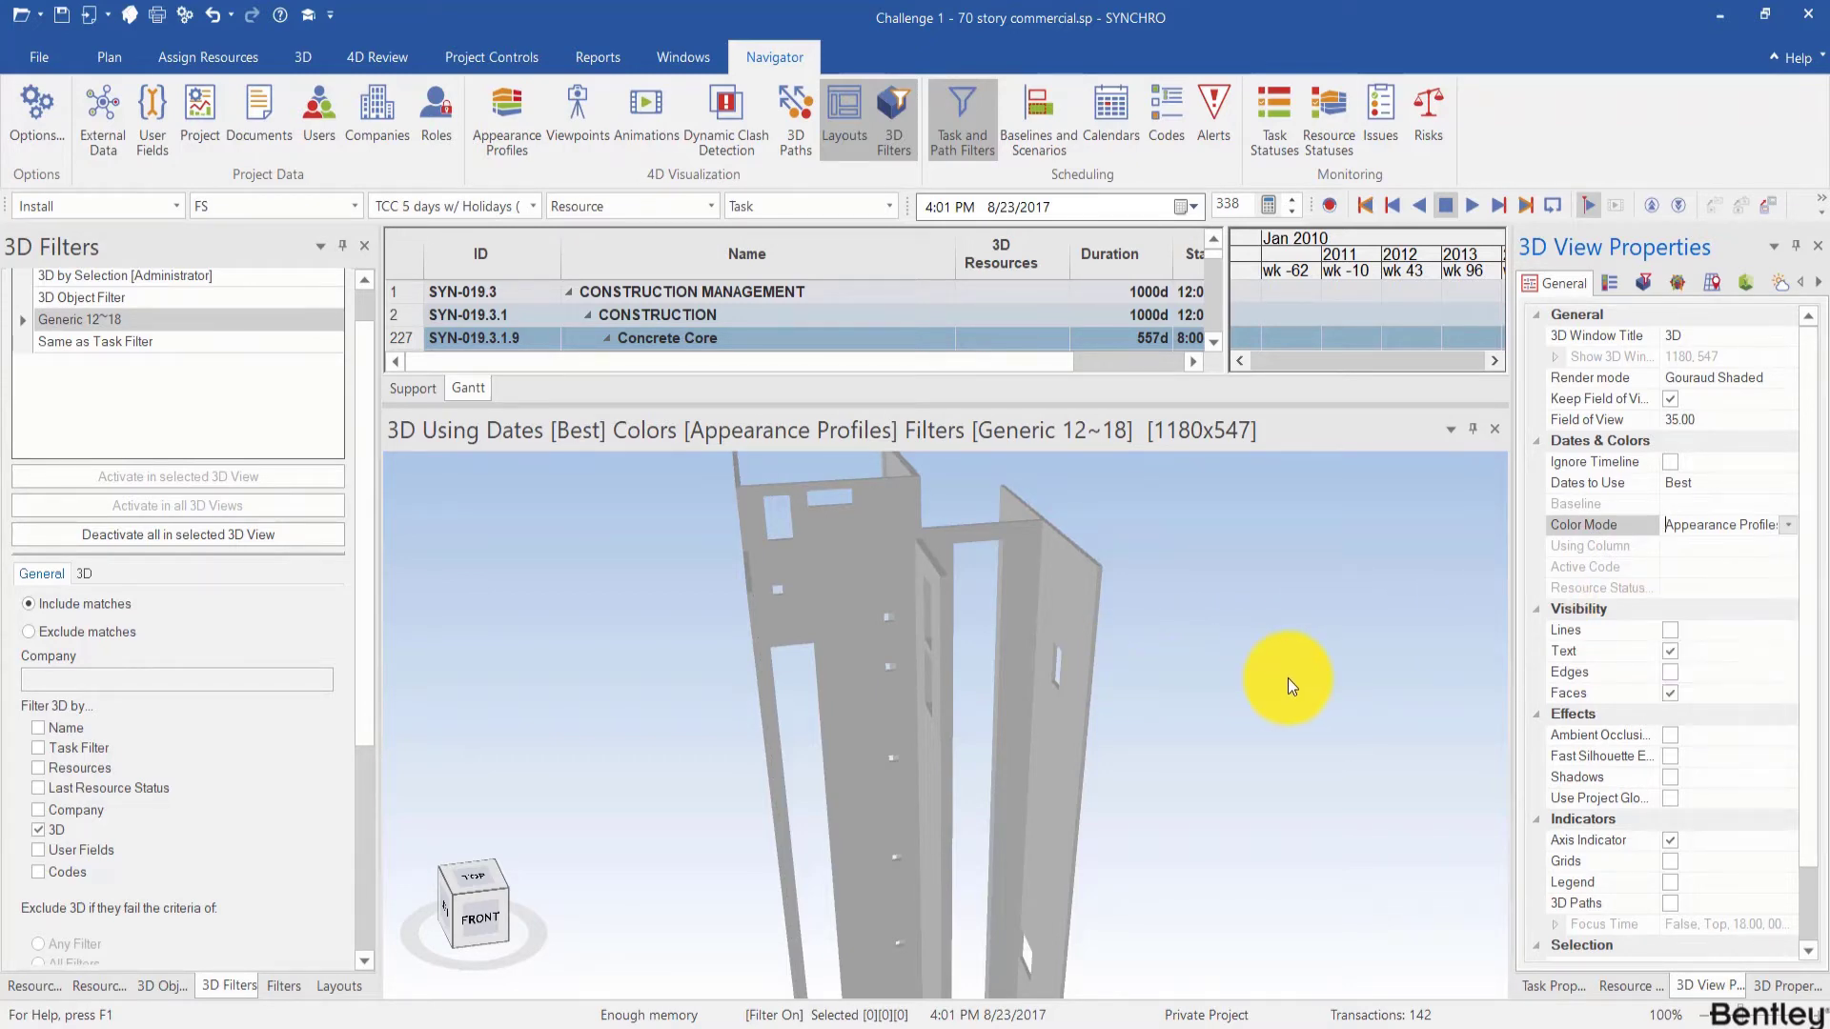
{"action": "right_click", "coordinate": [1192, 688]}
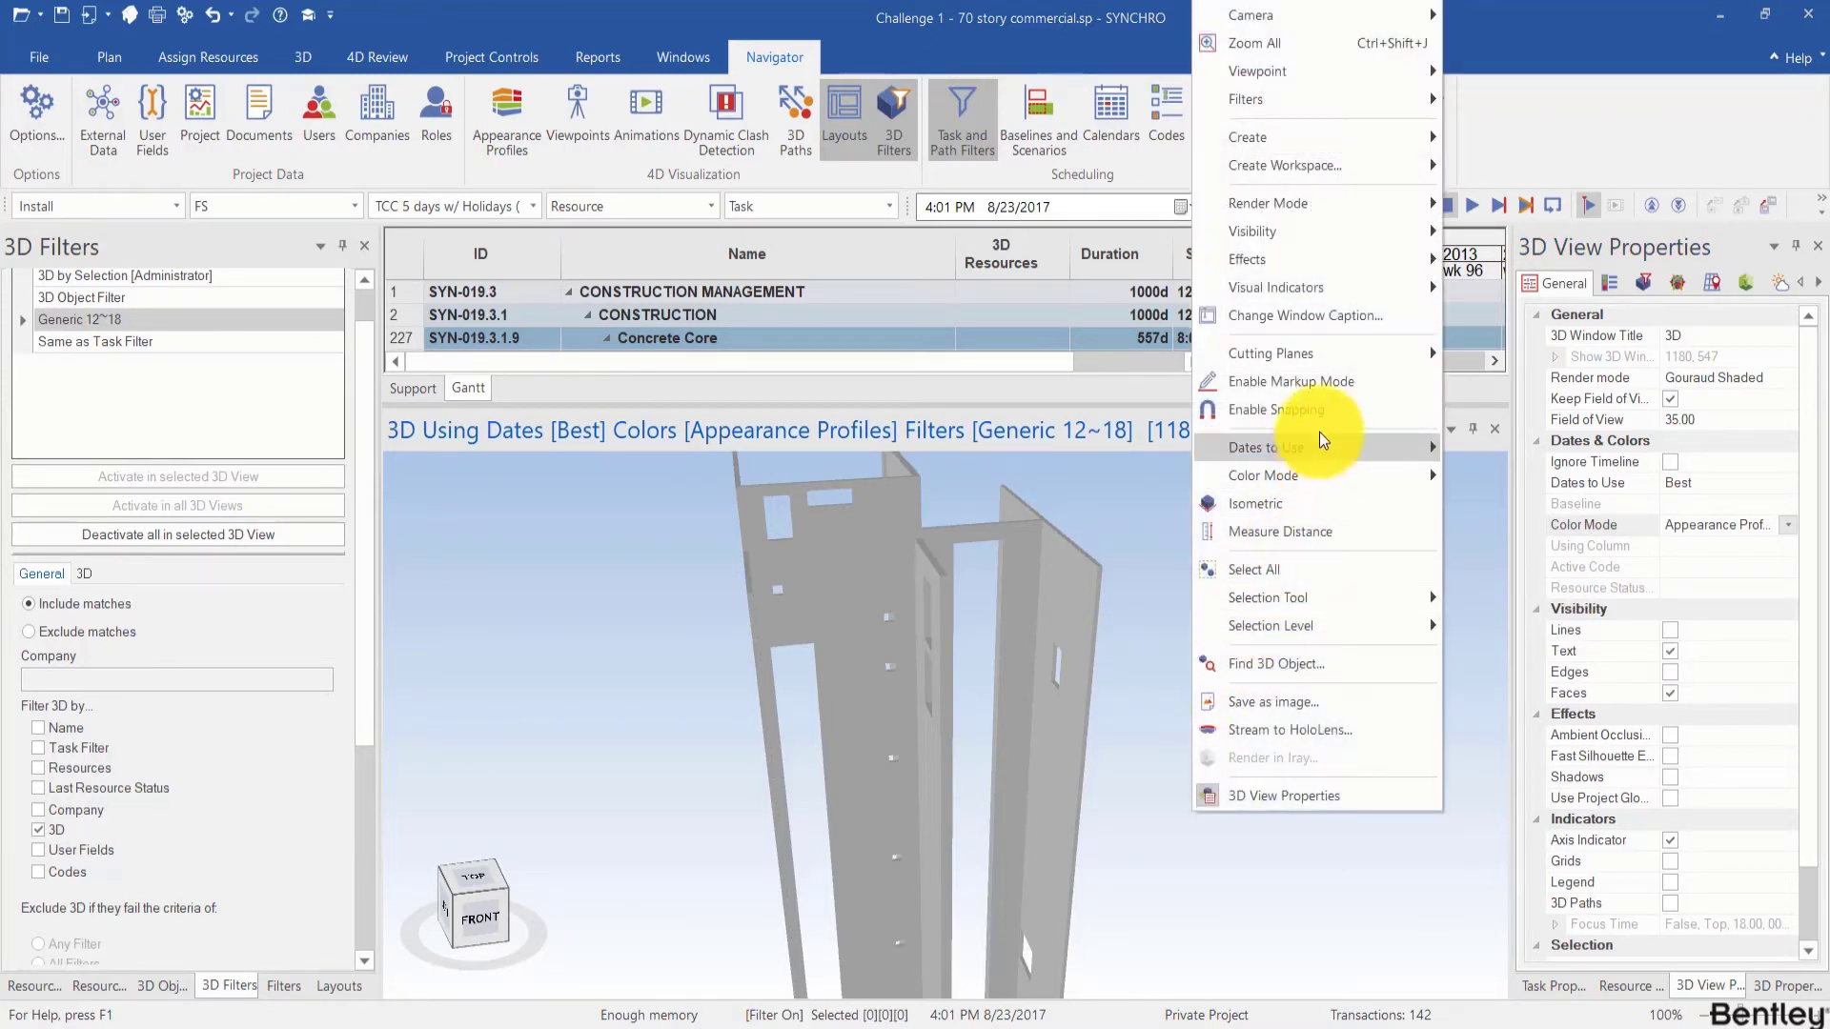
{"action": "mouse_move", "coordinate": [1384, 488]}
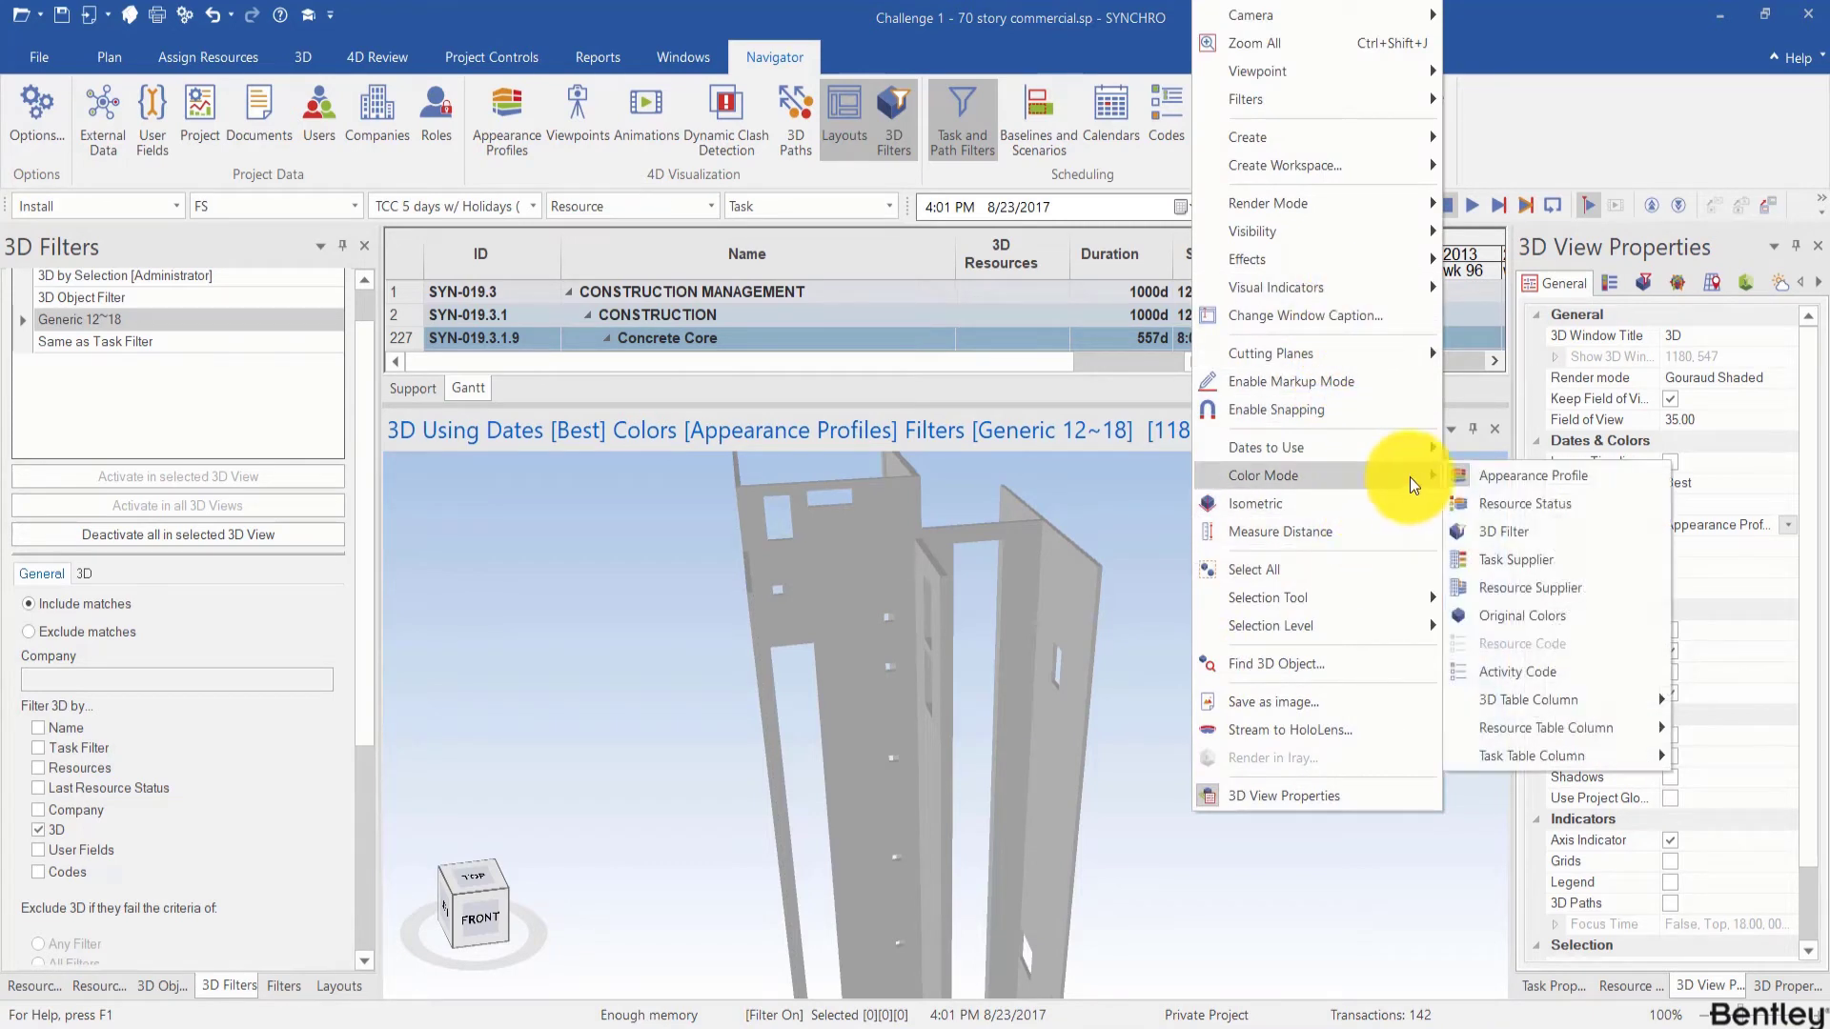
{"action": "left_click", "coordinate": [1534, 530]}
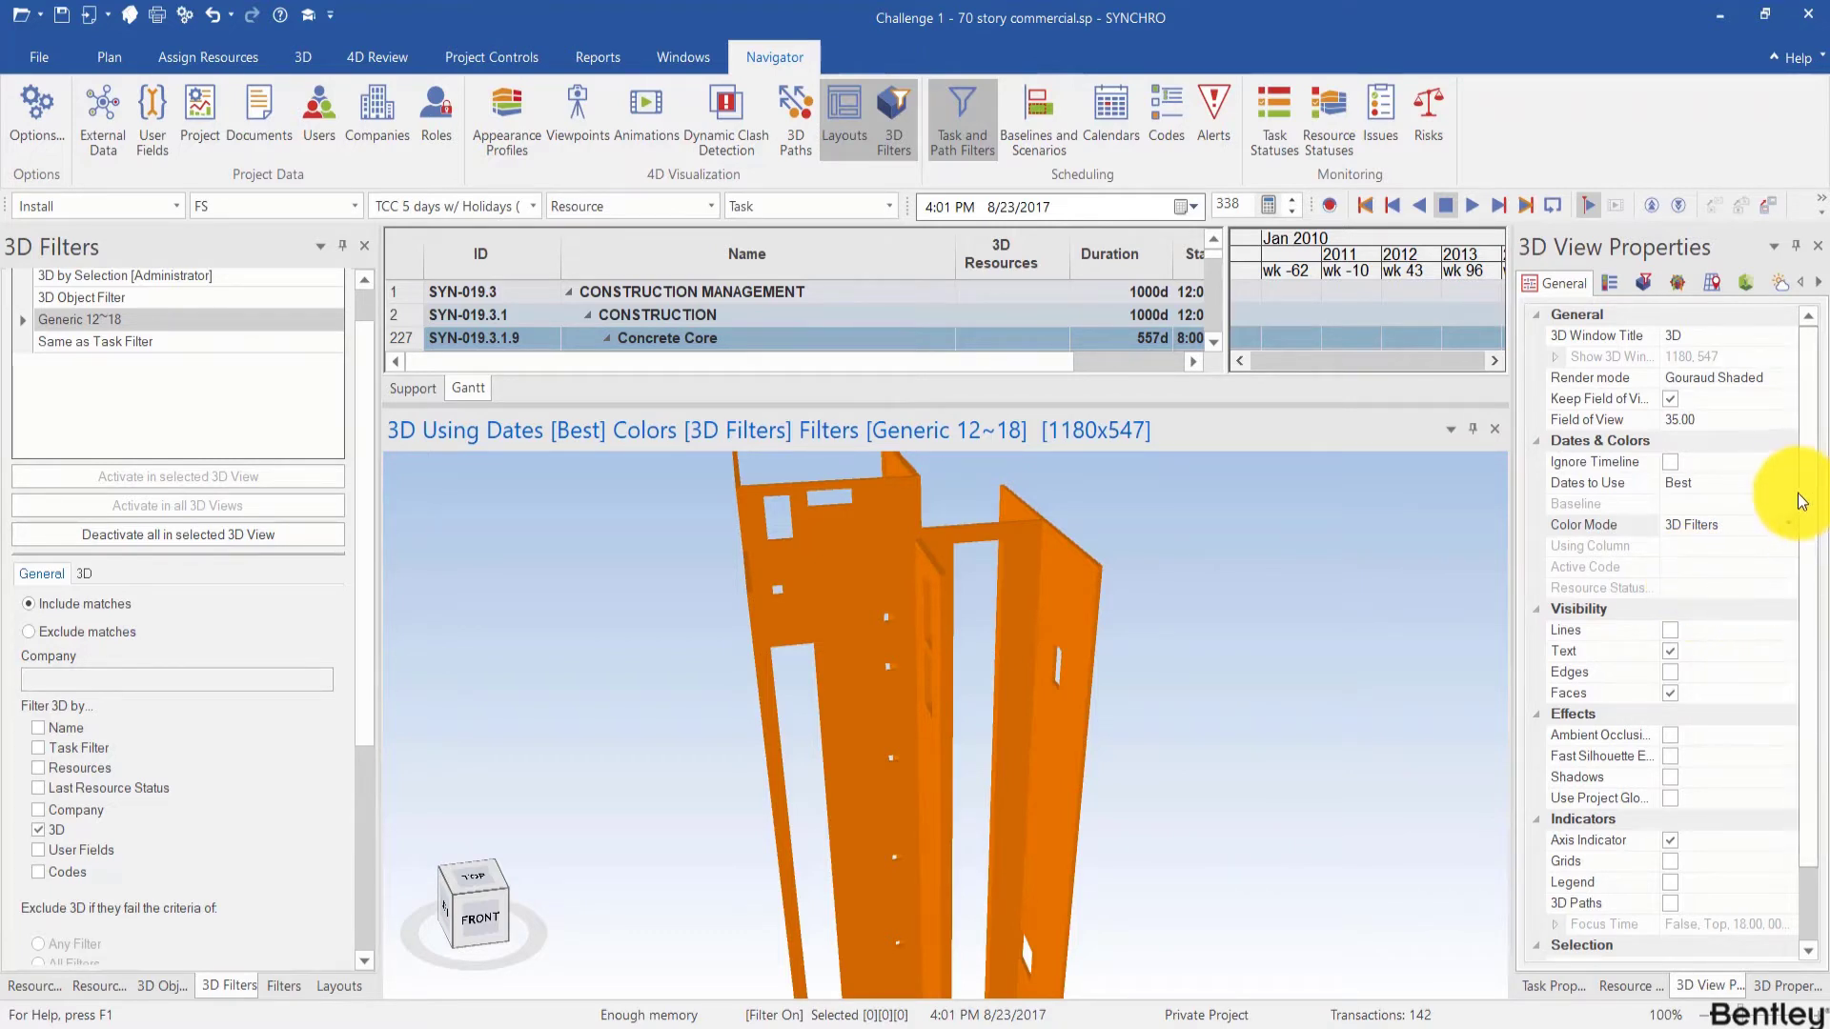
Step: Make the unfiltered objects visible in the 3D view without their original color, and view the tower from further away and another side
{"action": "left_click", "coordinate": [1644, 282]}
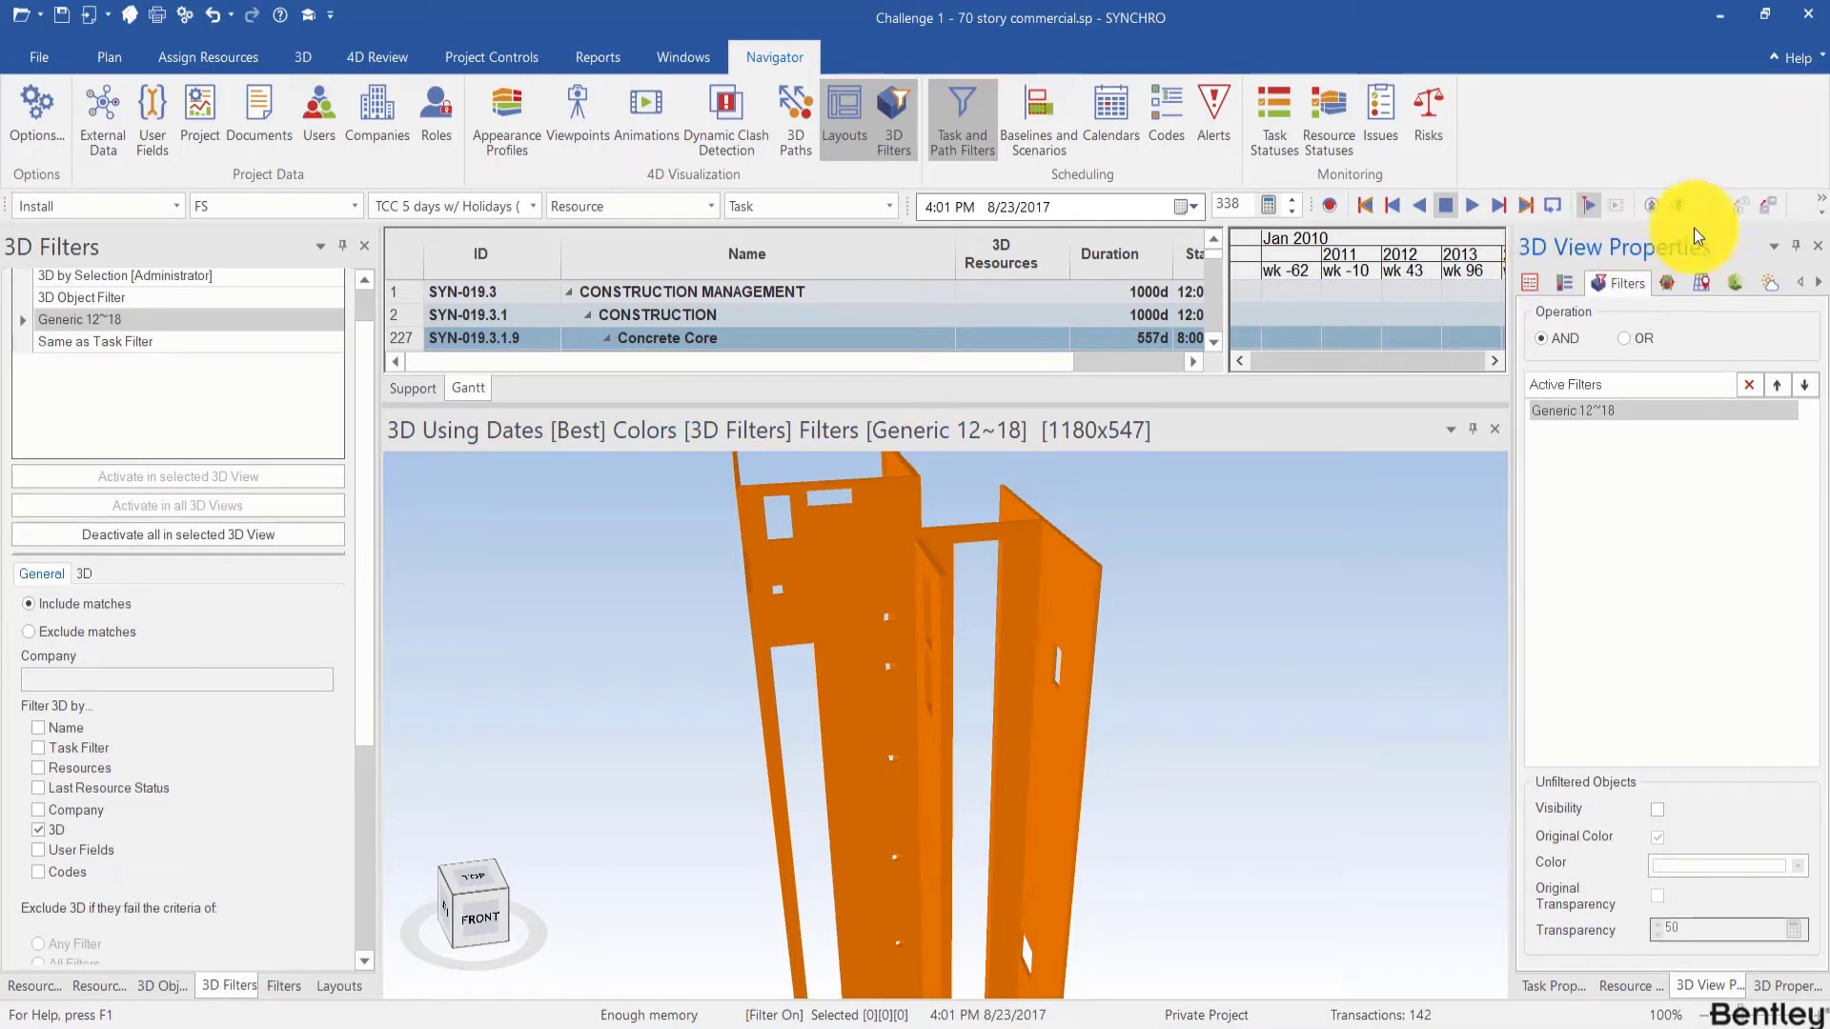
{"action": "left_click", "coordinate": [1659, 809]}
{"action": "left_click", "coordinate": [1658, 839]}
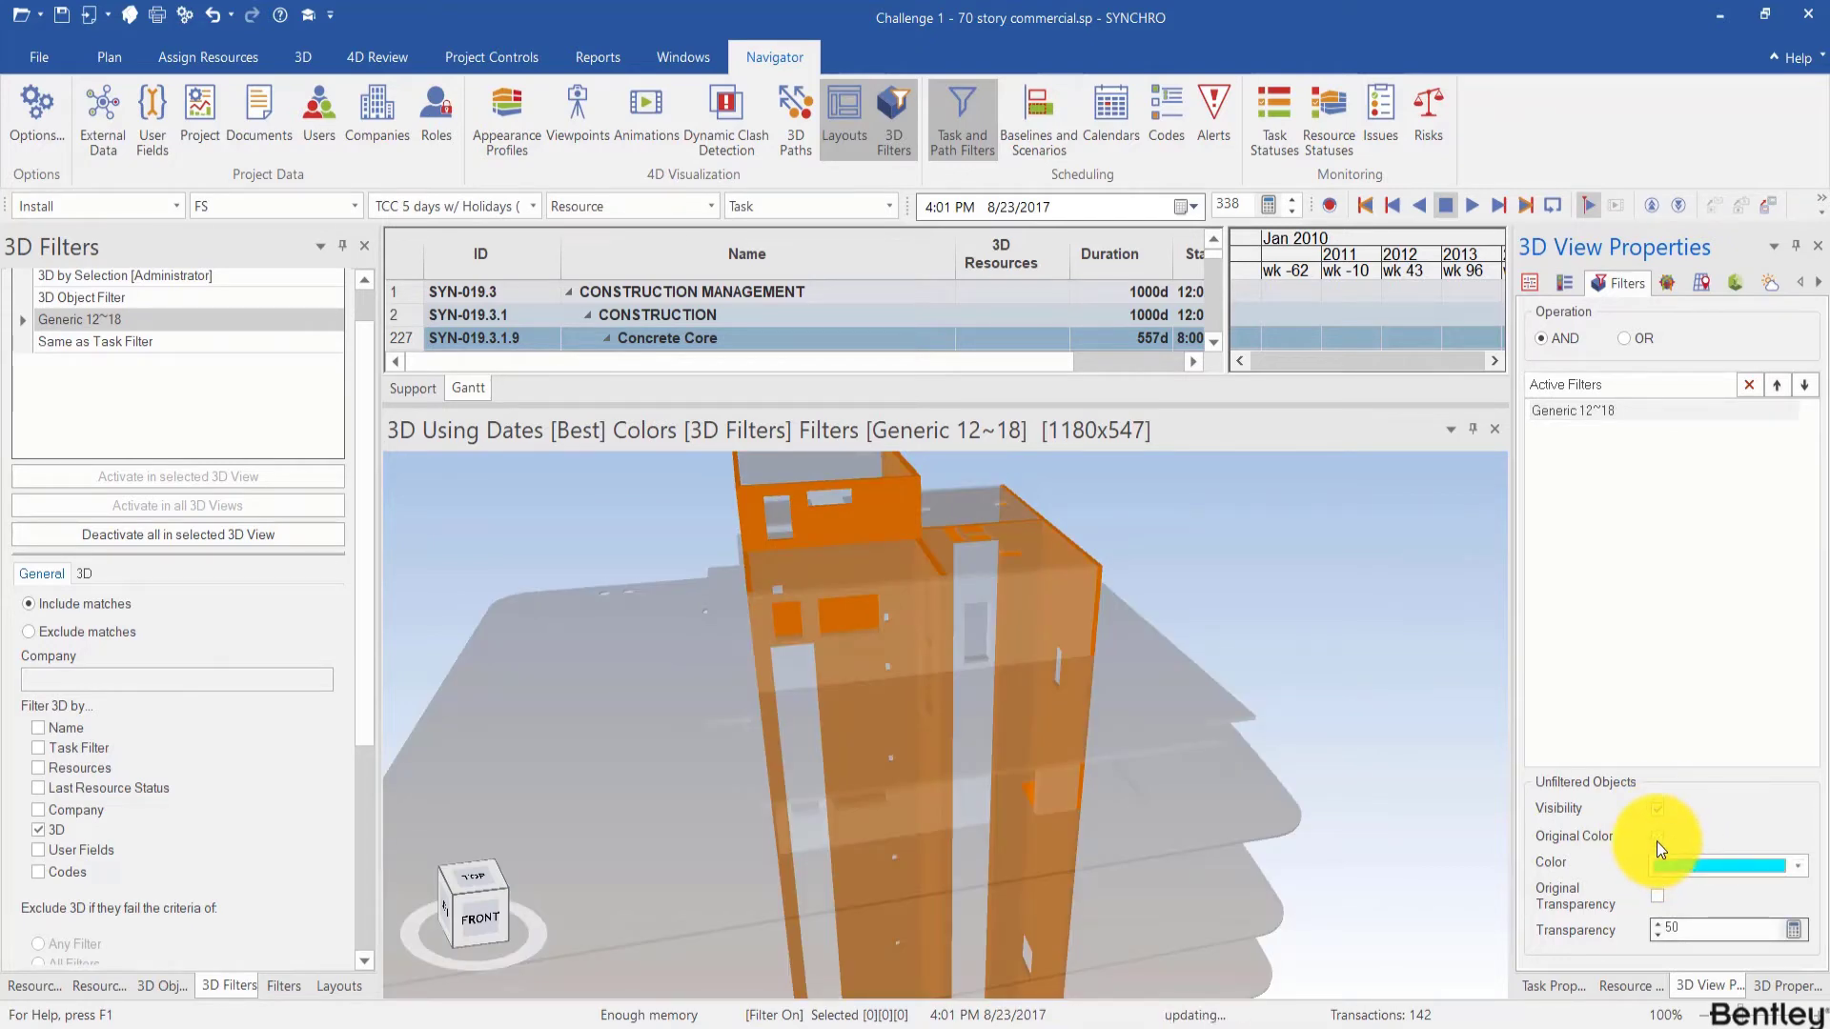
{"action": "scroll", "coordinate": [1158, 732], "scroll_direction": "down", "scroll_amount": 3}
{"action": "middle_click_drag", "start_coordinate": [1153, 734], "coordinate": [976, 306]}
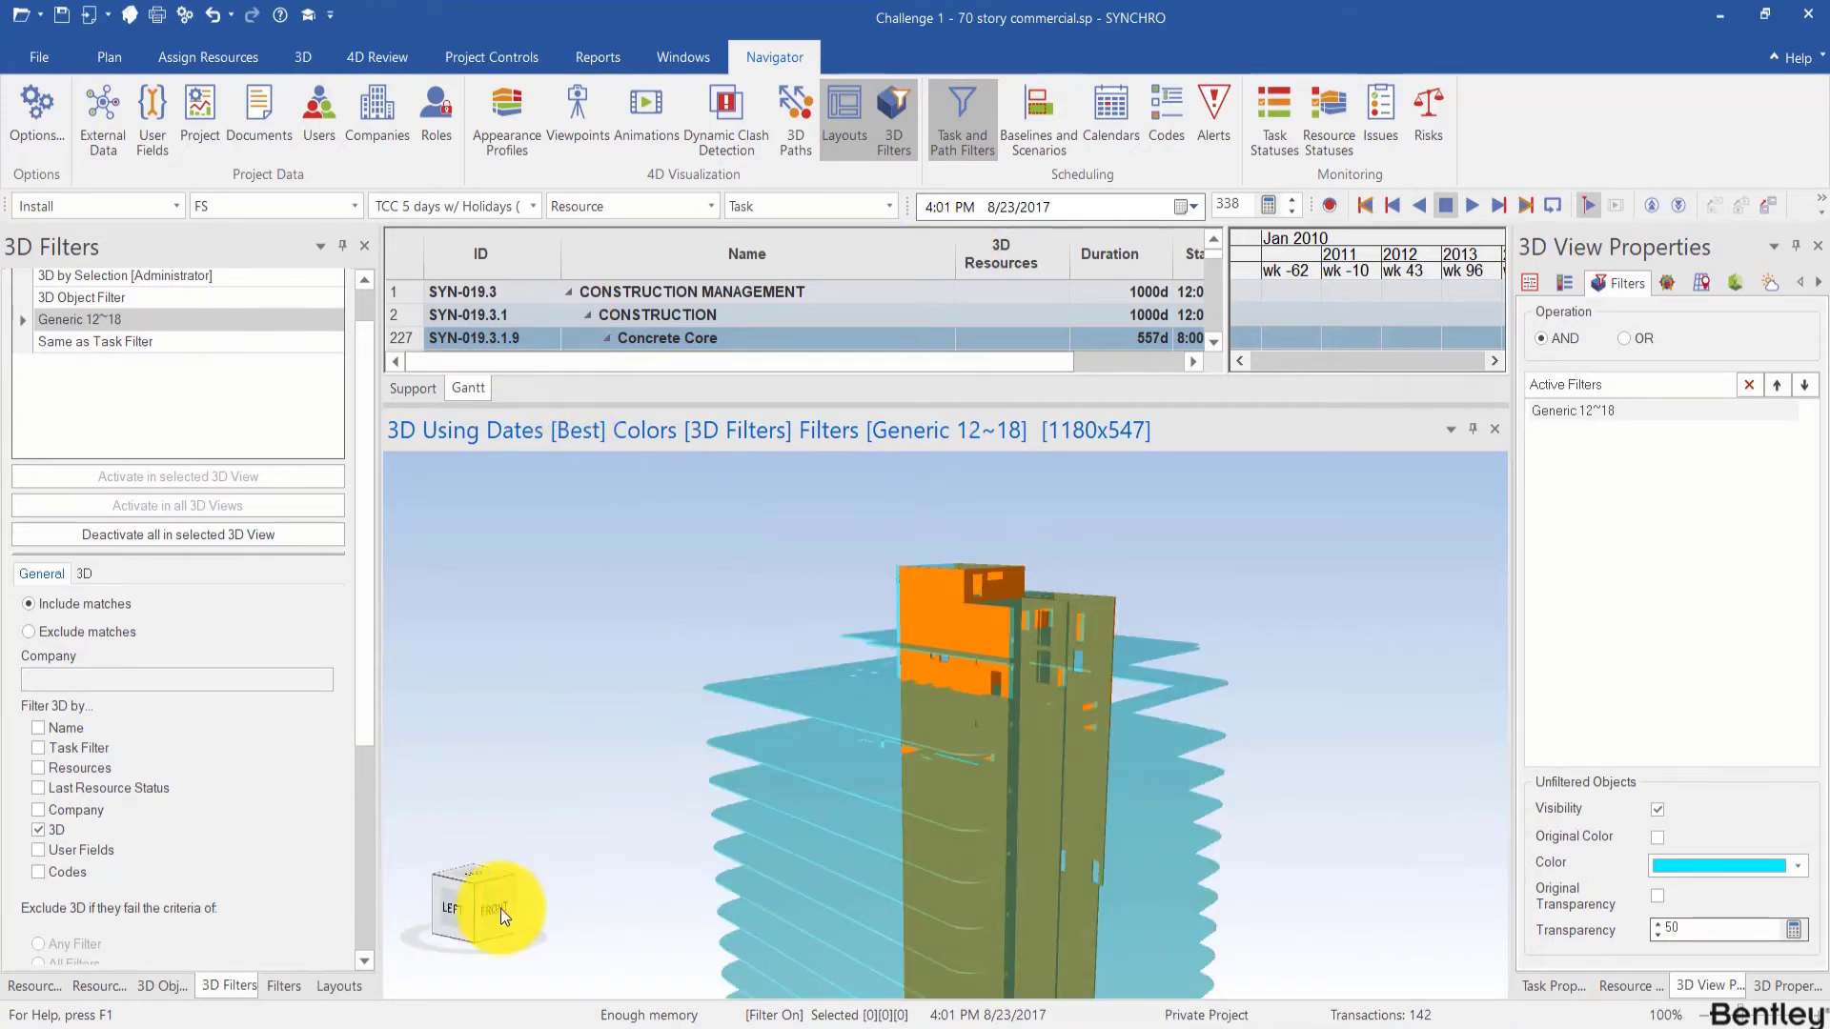
Step: Save the current window arrangement as a new layout named Generic 12"-18"
{"action": "left_click", "coordinate": [325, 983]}
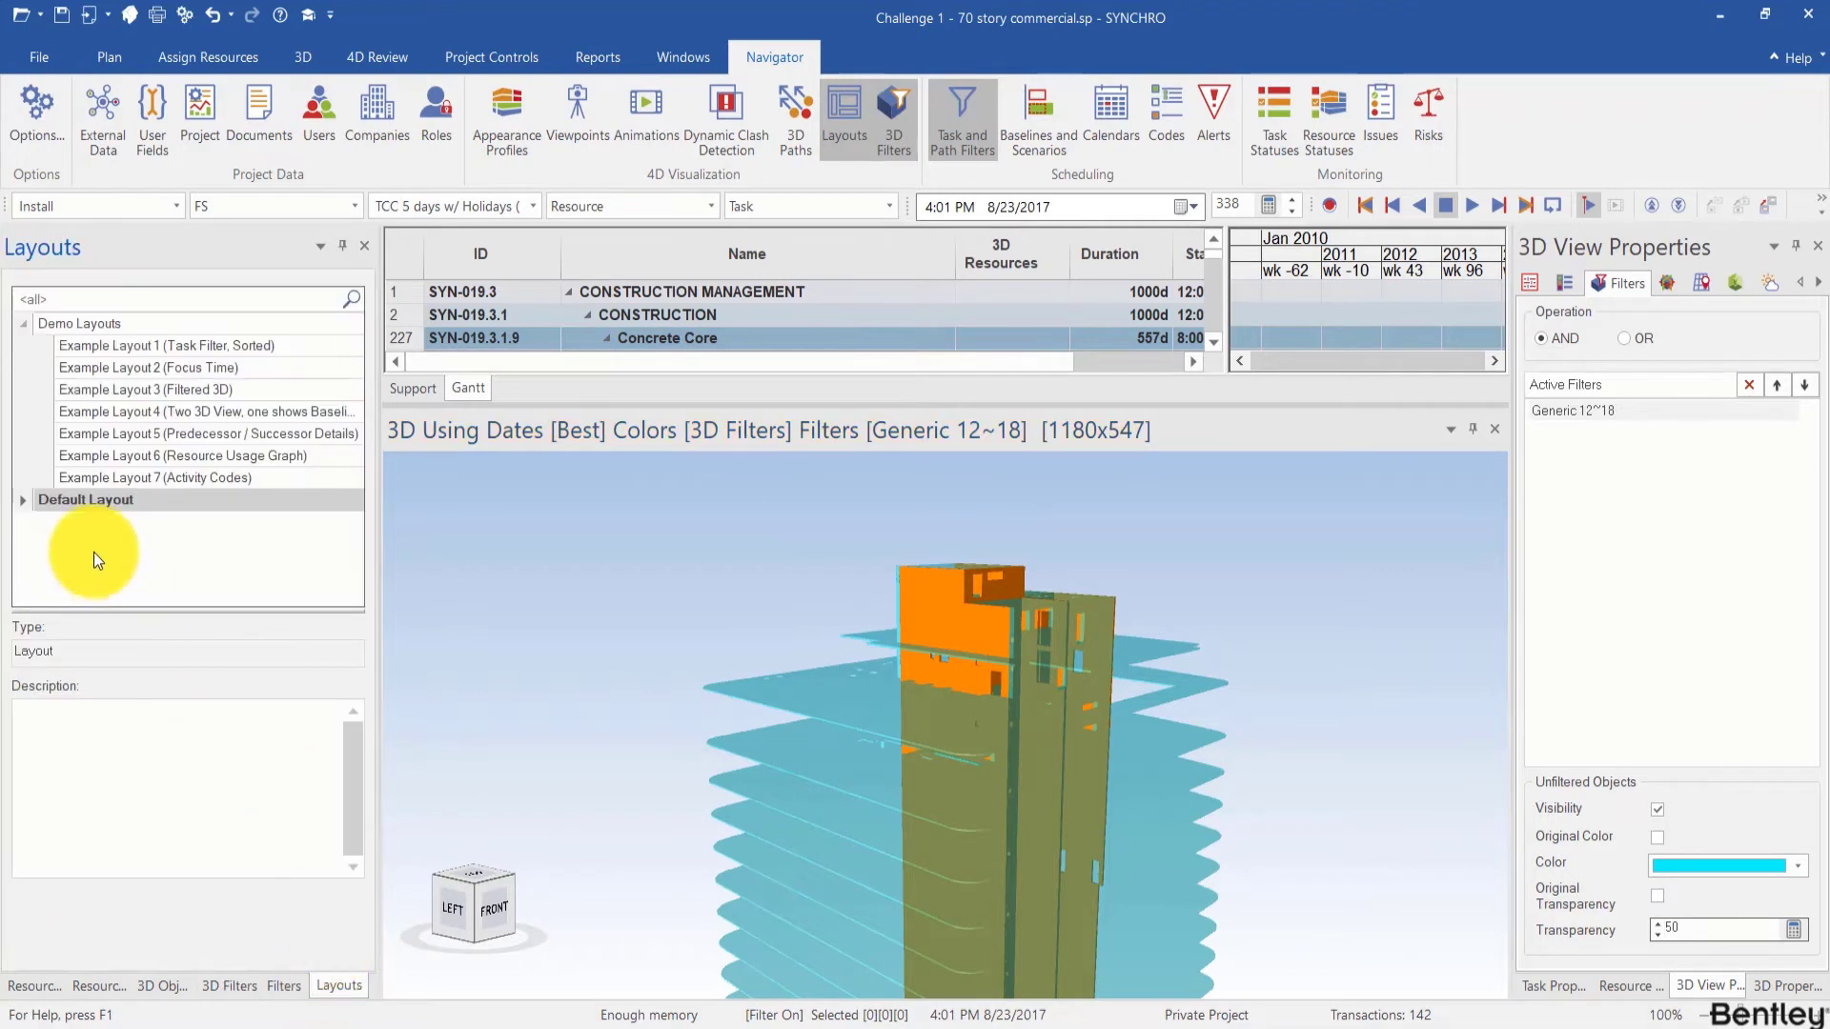
{"action": "left_click", "coordinate": [94, 555]}
{"action": "right_click", "coordinate": [93, 555]}
{"action": "left_click", "coordinate": [225, 736]}
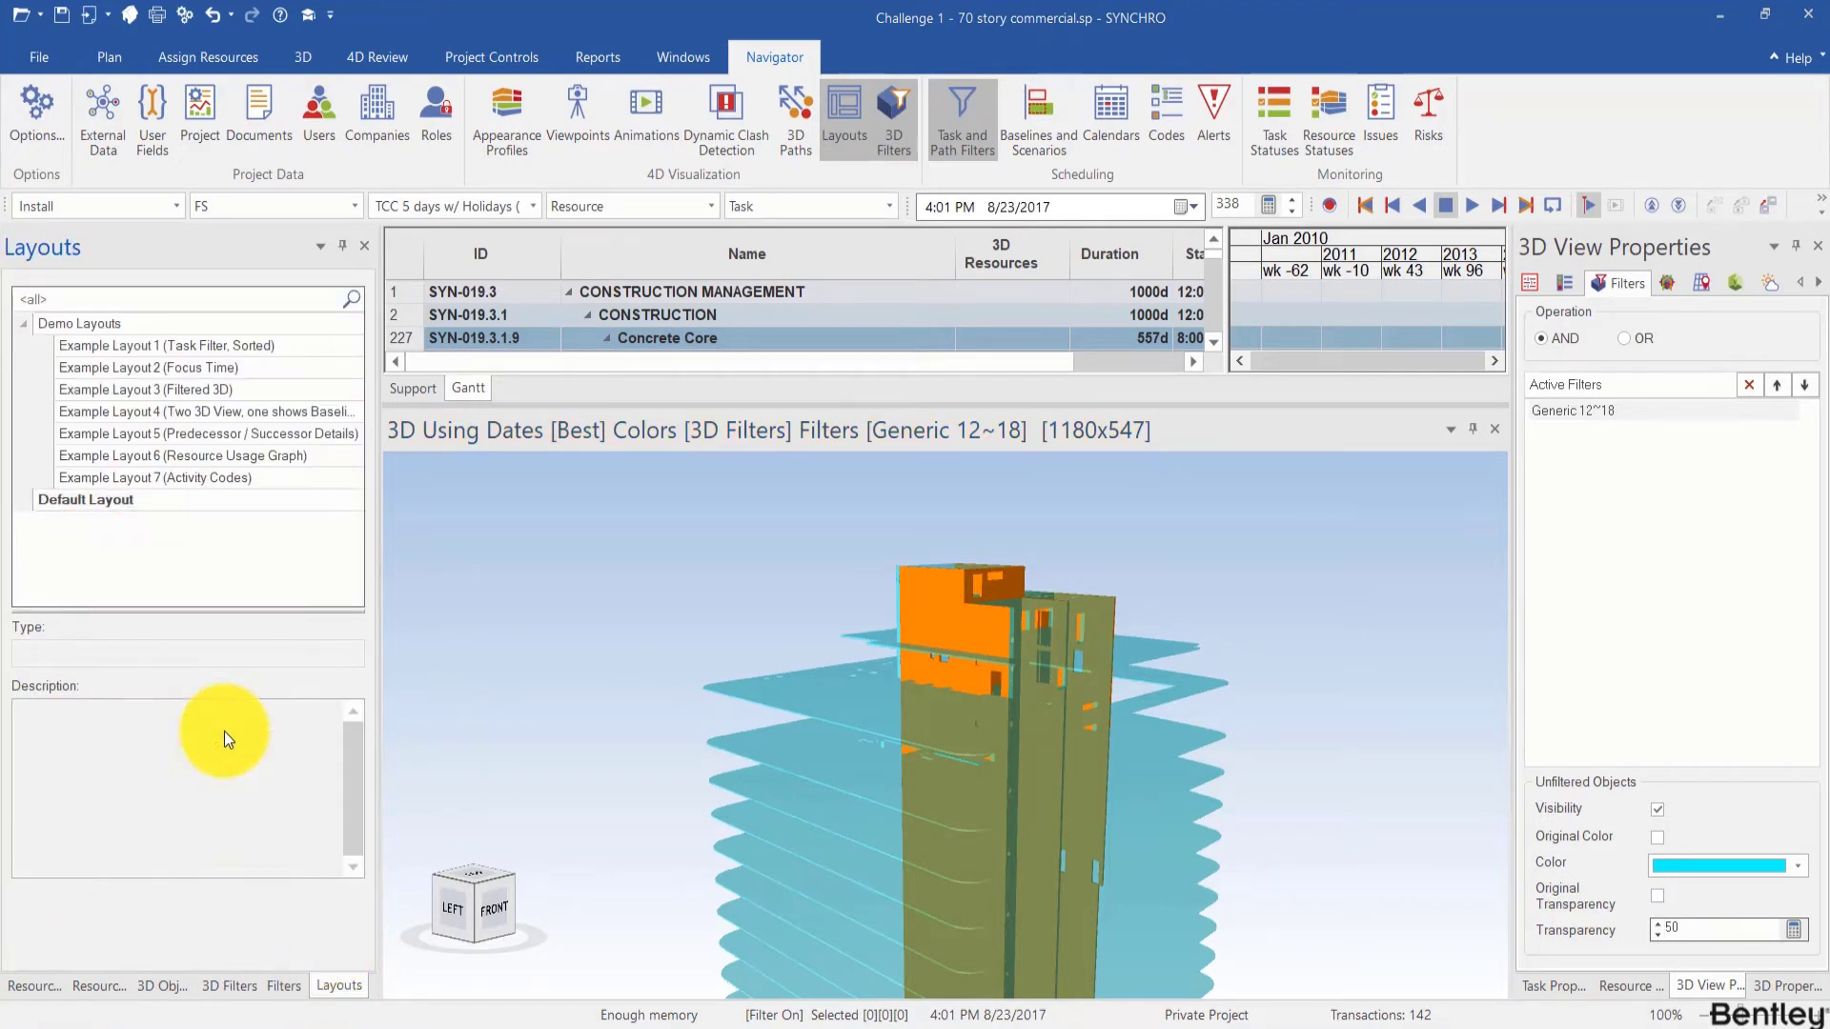
{"action": "type", "text": "Ge"}
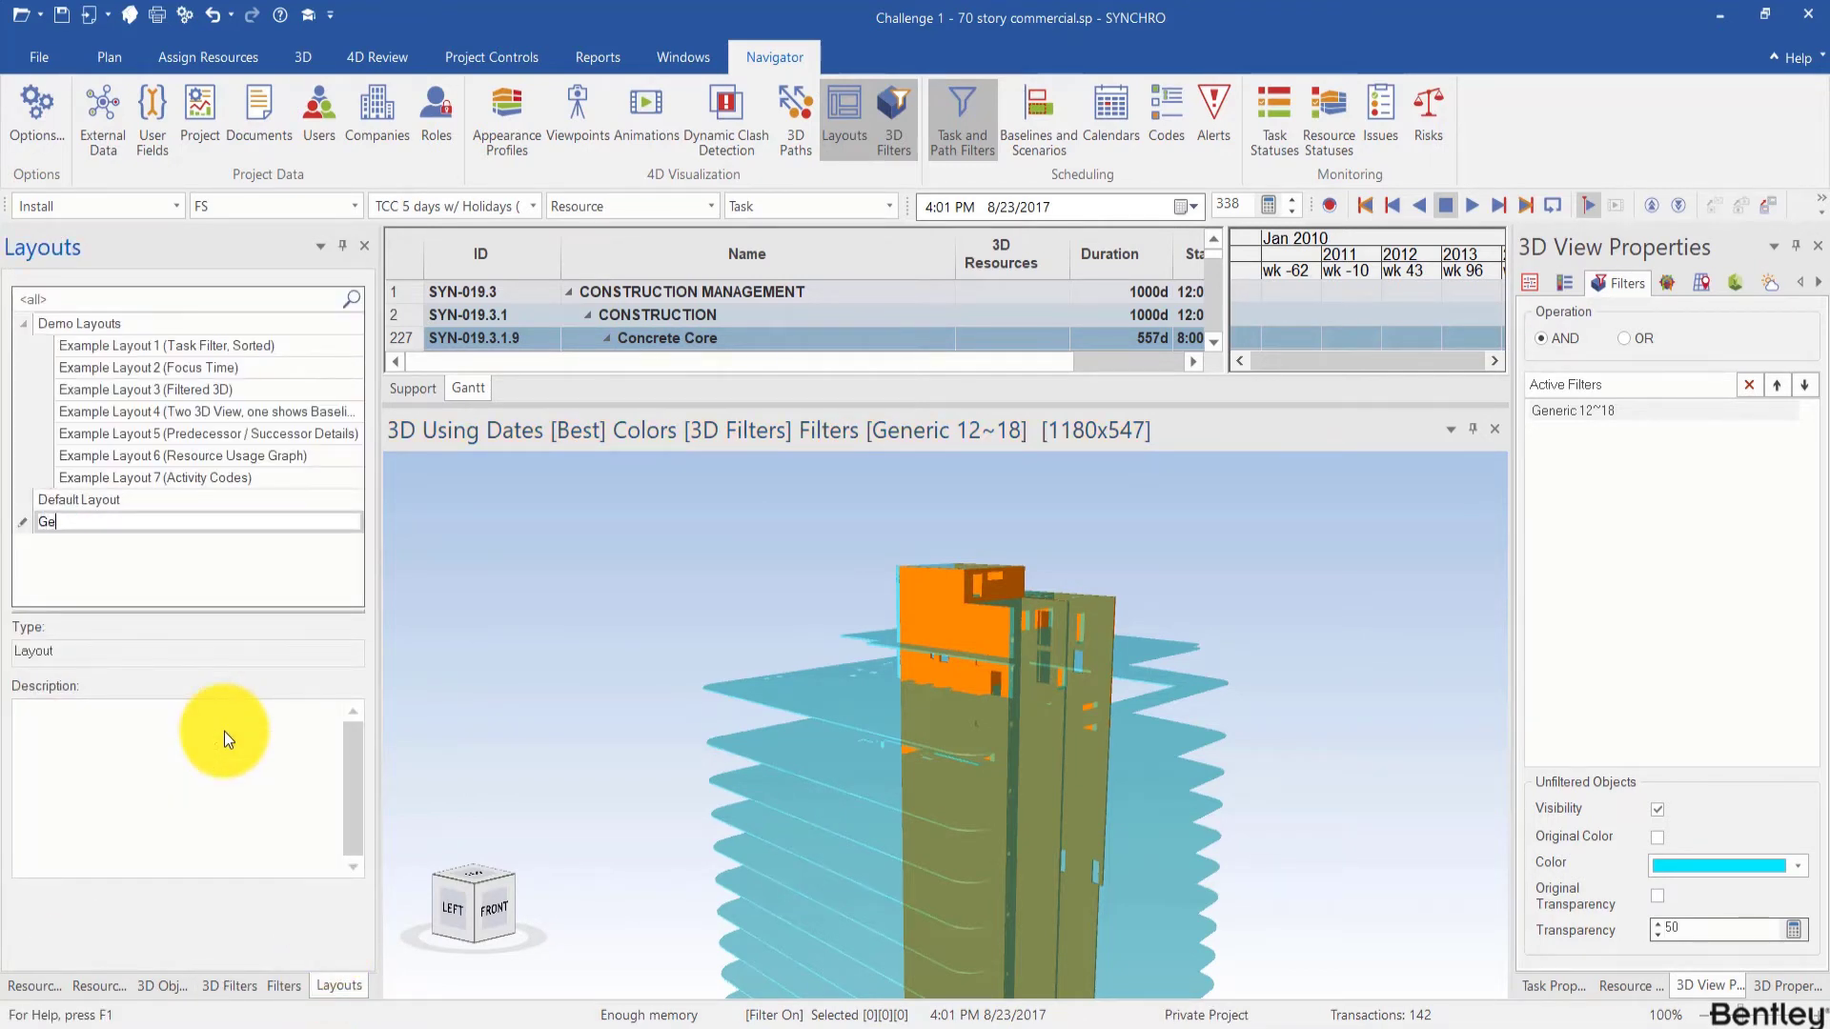
{"action": "type", "text": "neric 12\"-18\""}
{"action": "key", "text": "Return"}
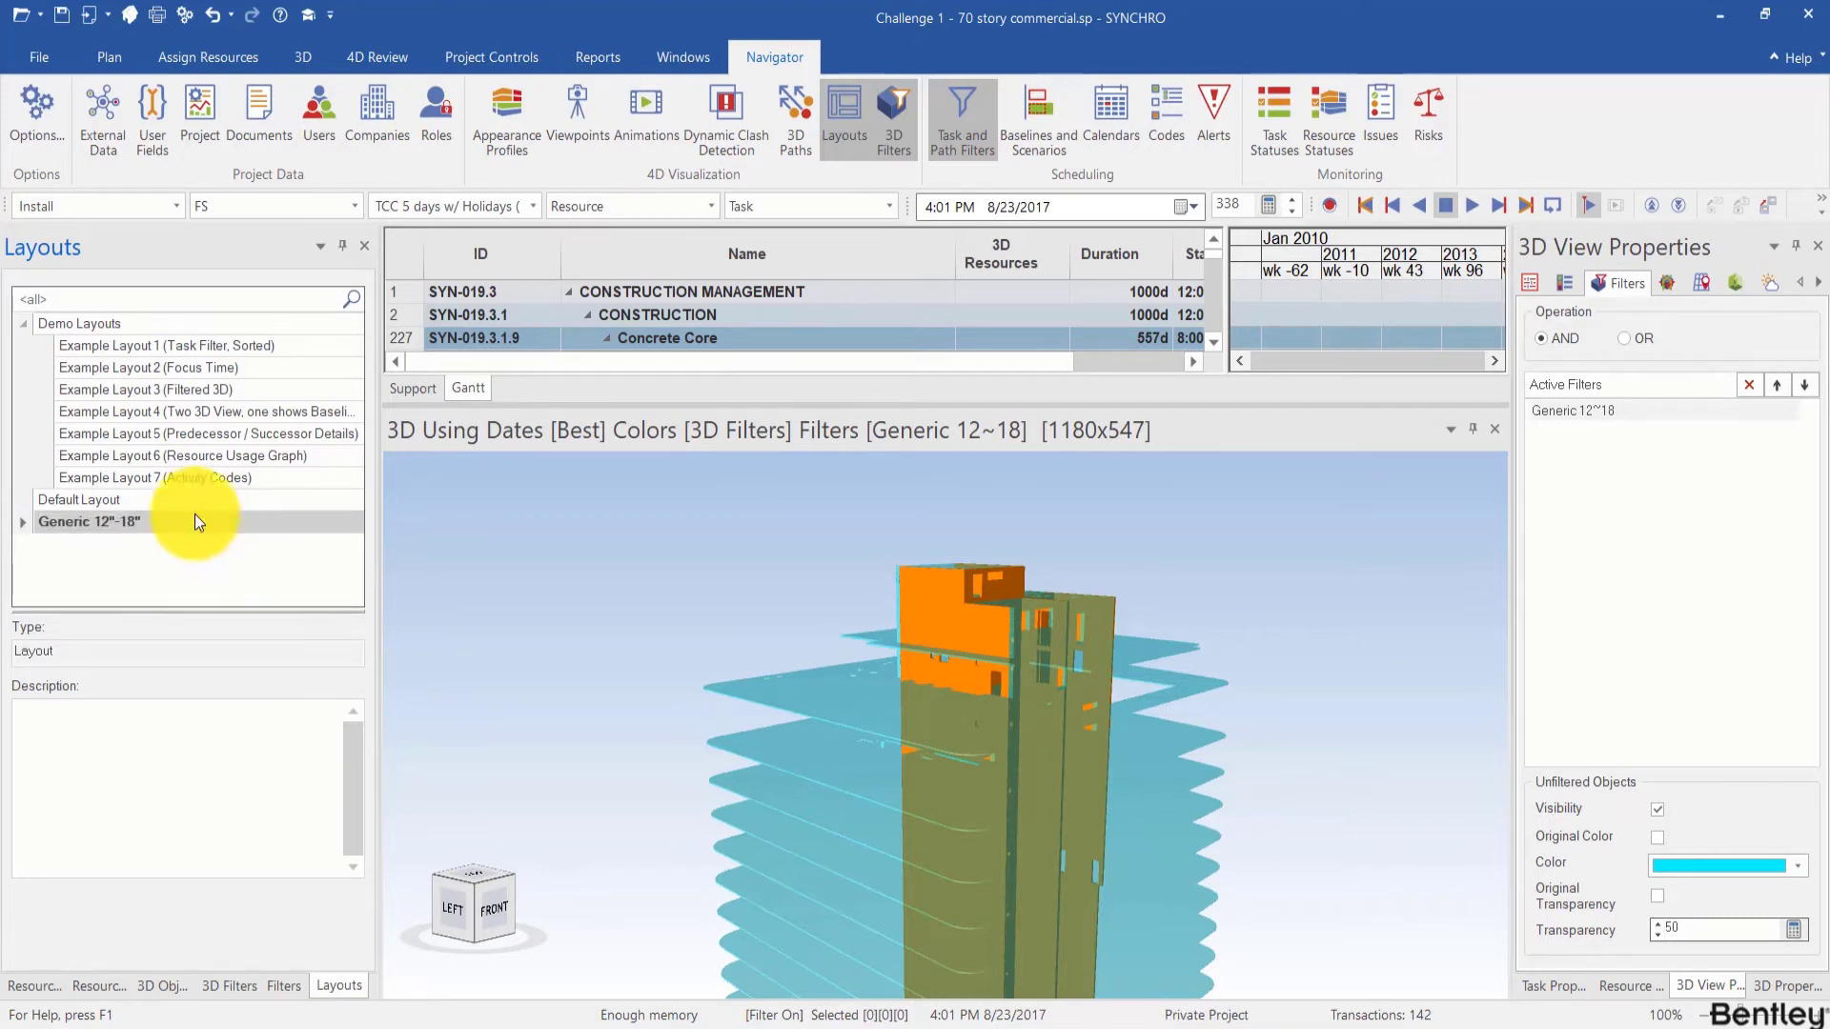
Step: Open the Default Layout without saving the current layout
{"action": "right_click", "coordinate": [152, 492]}
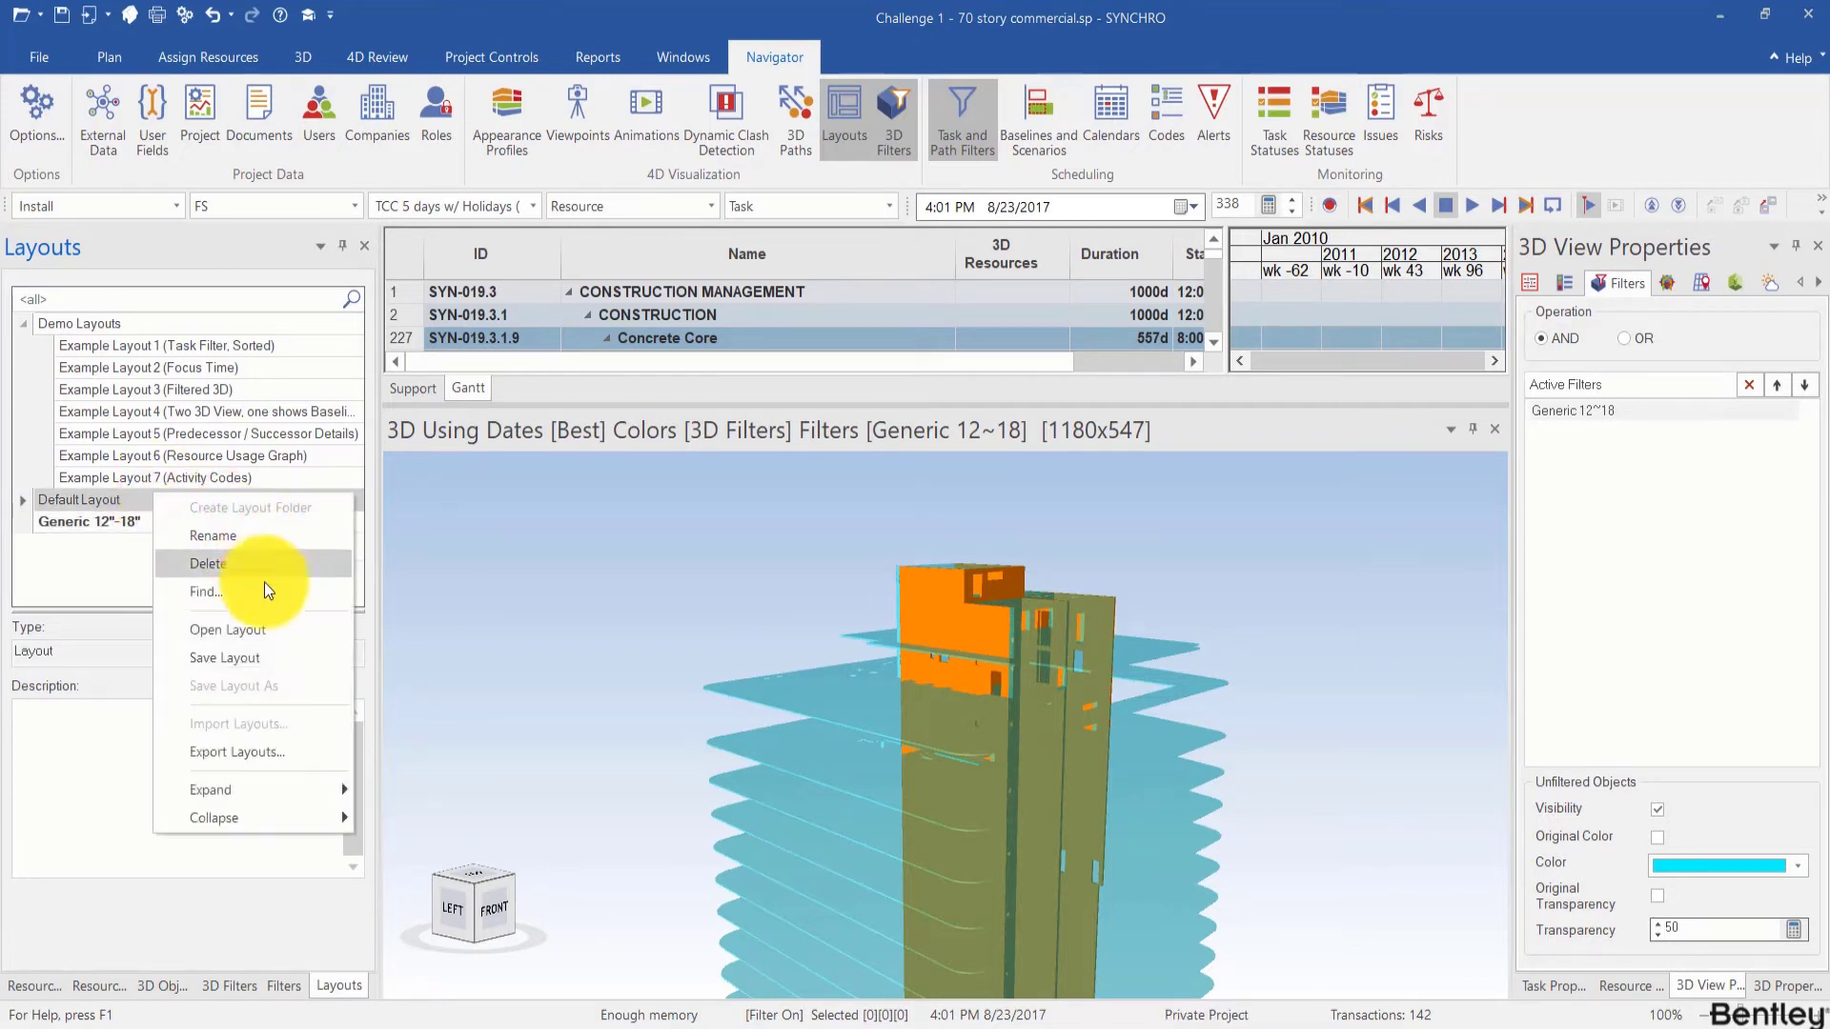
{"action": "left_click", "coordinate": [250, 629]}
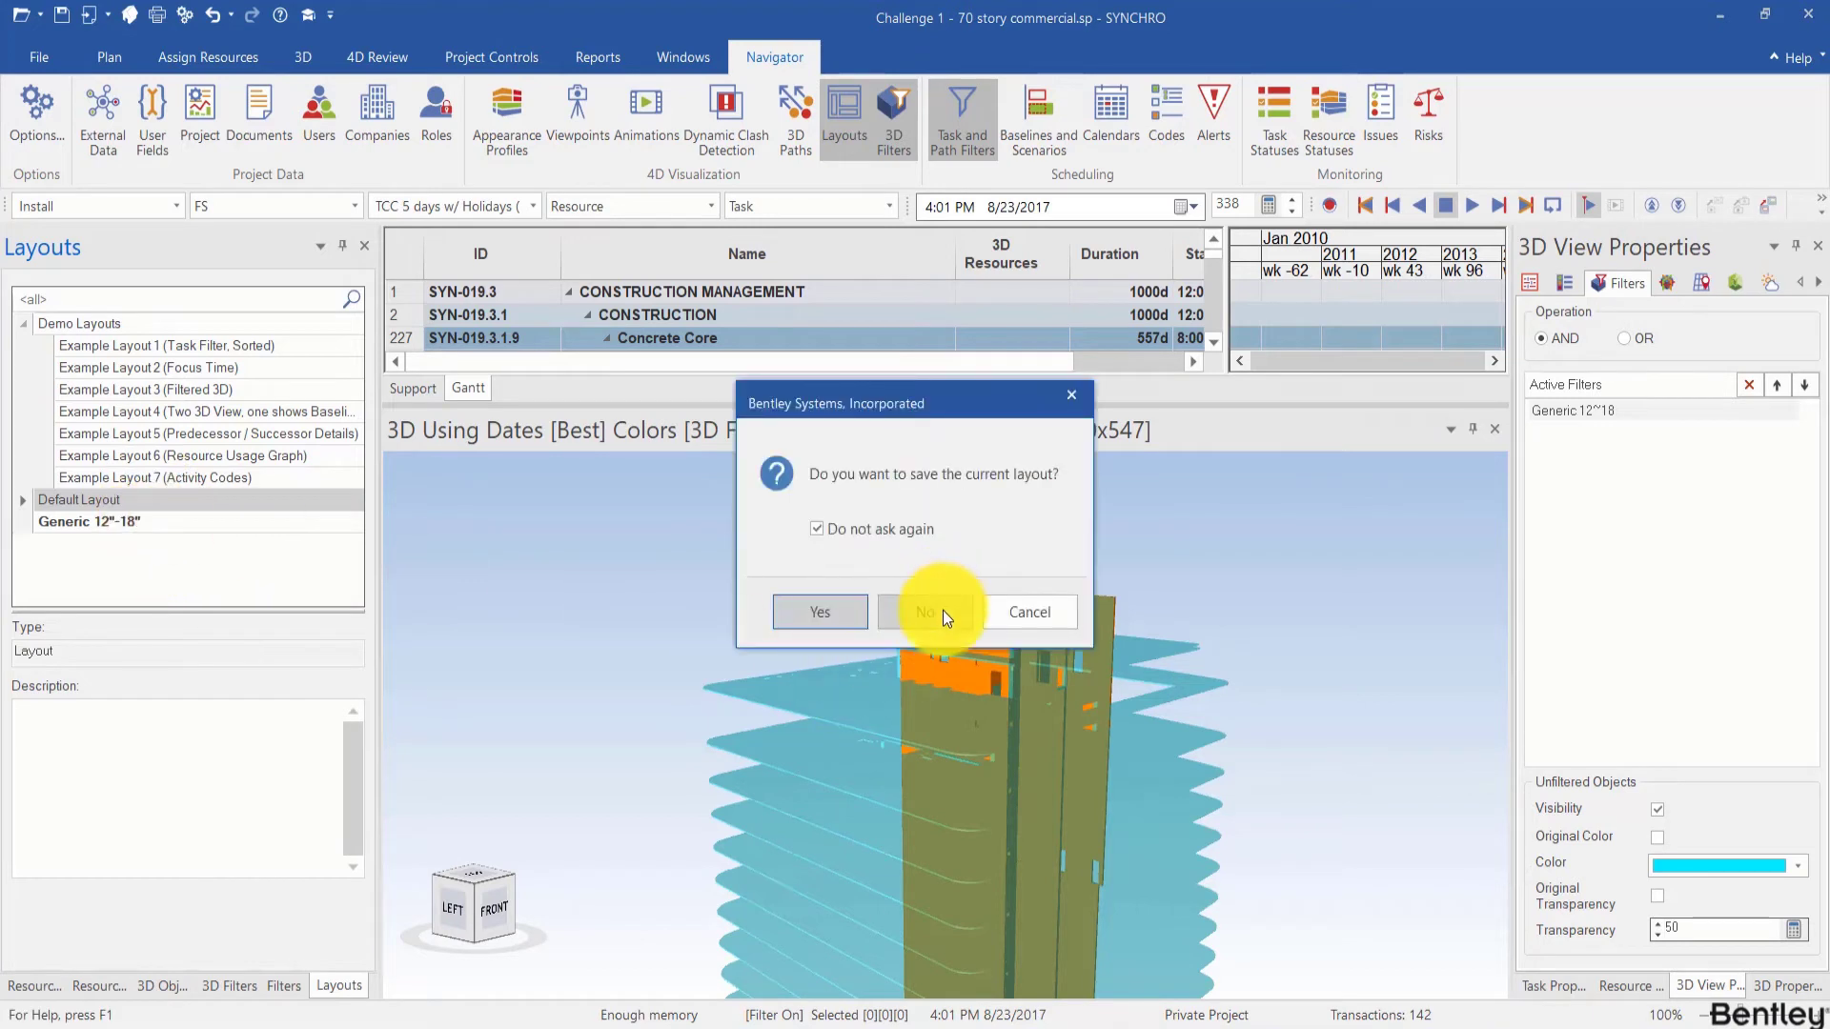
{"action": "left_click", "coordinate": [941, 611]}
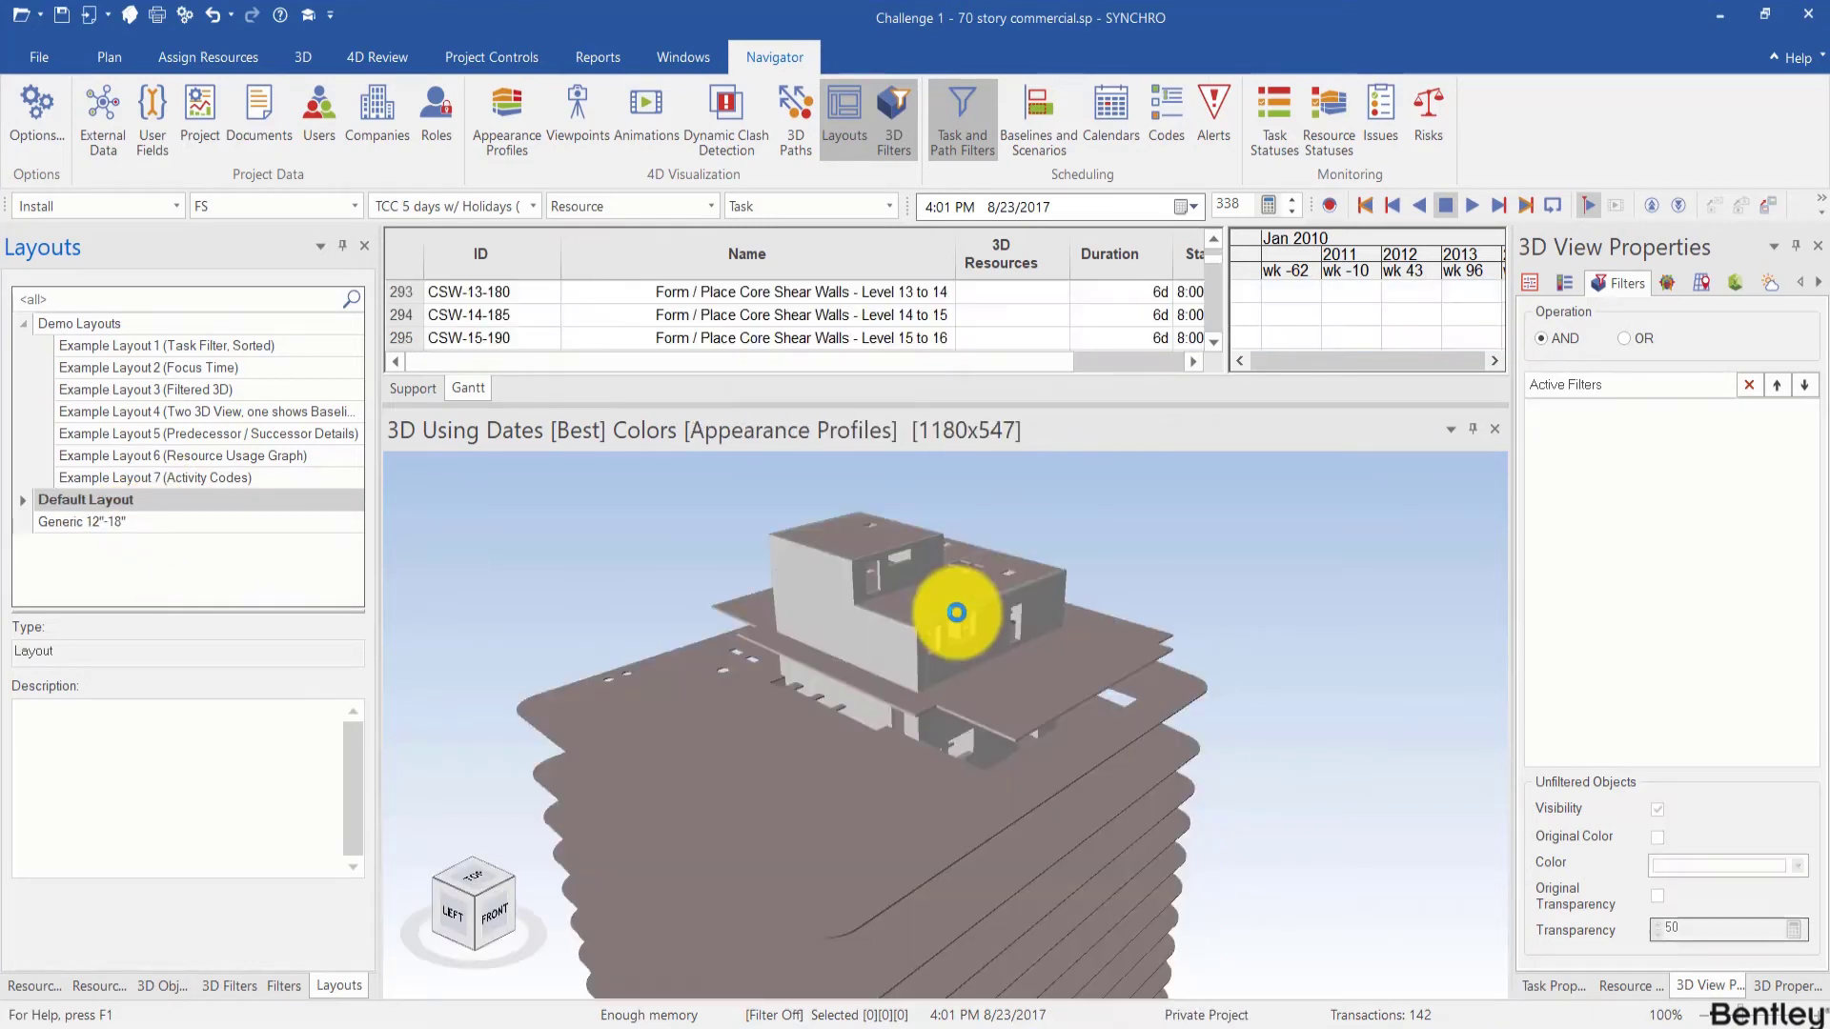
Step: Open the Generic 12"-18" layout without saving the current layout, and view the tower in it from another angle
{"action": "left_click", "coordinate": [112, 525]}
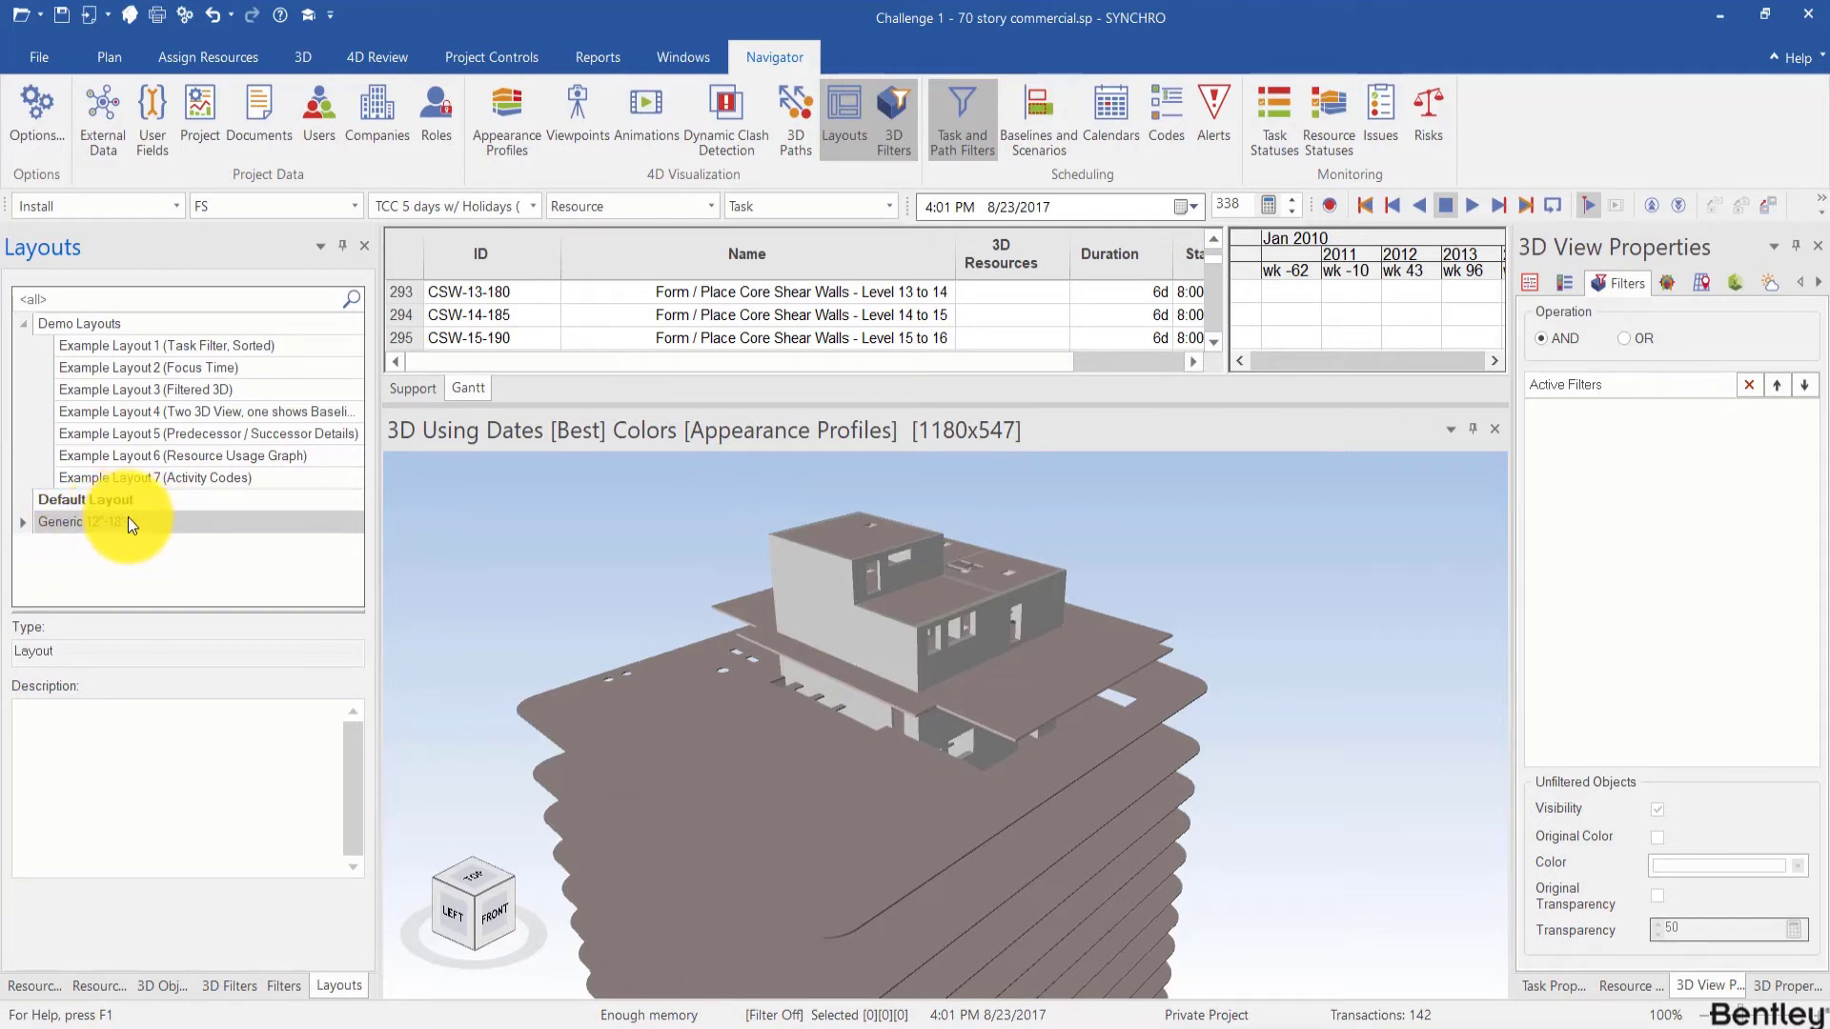
{"action": "right_click", "coordinate": [127, 523]}
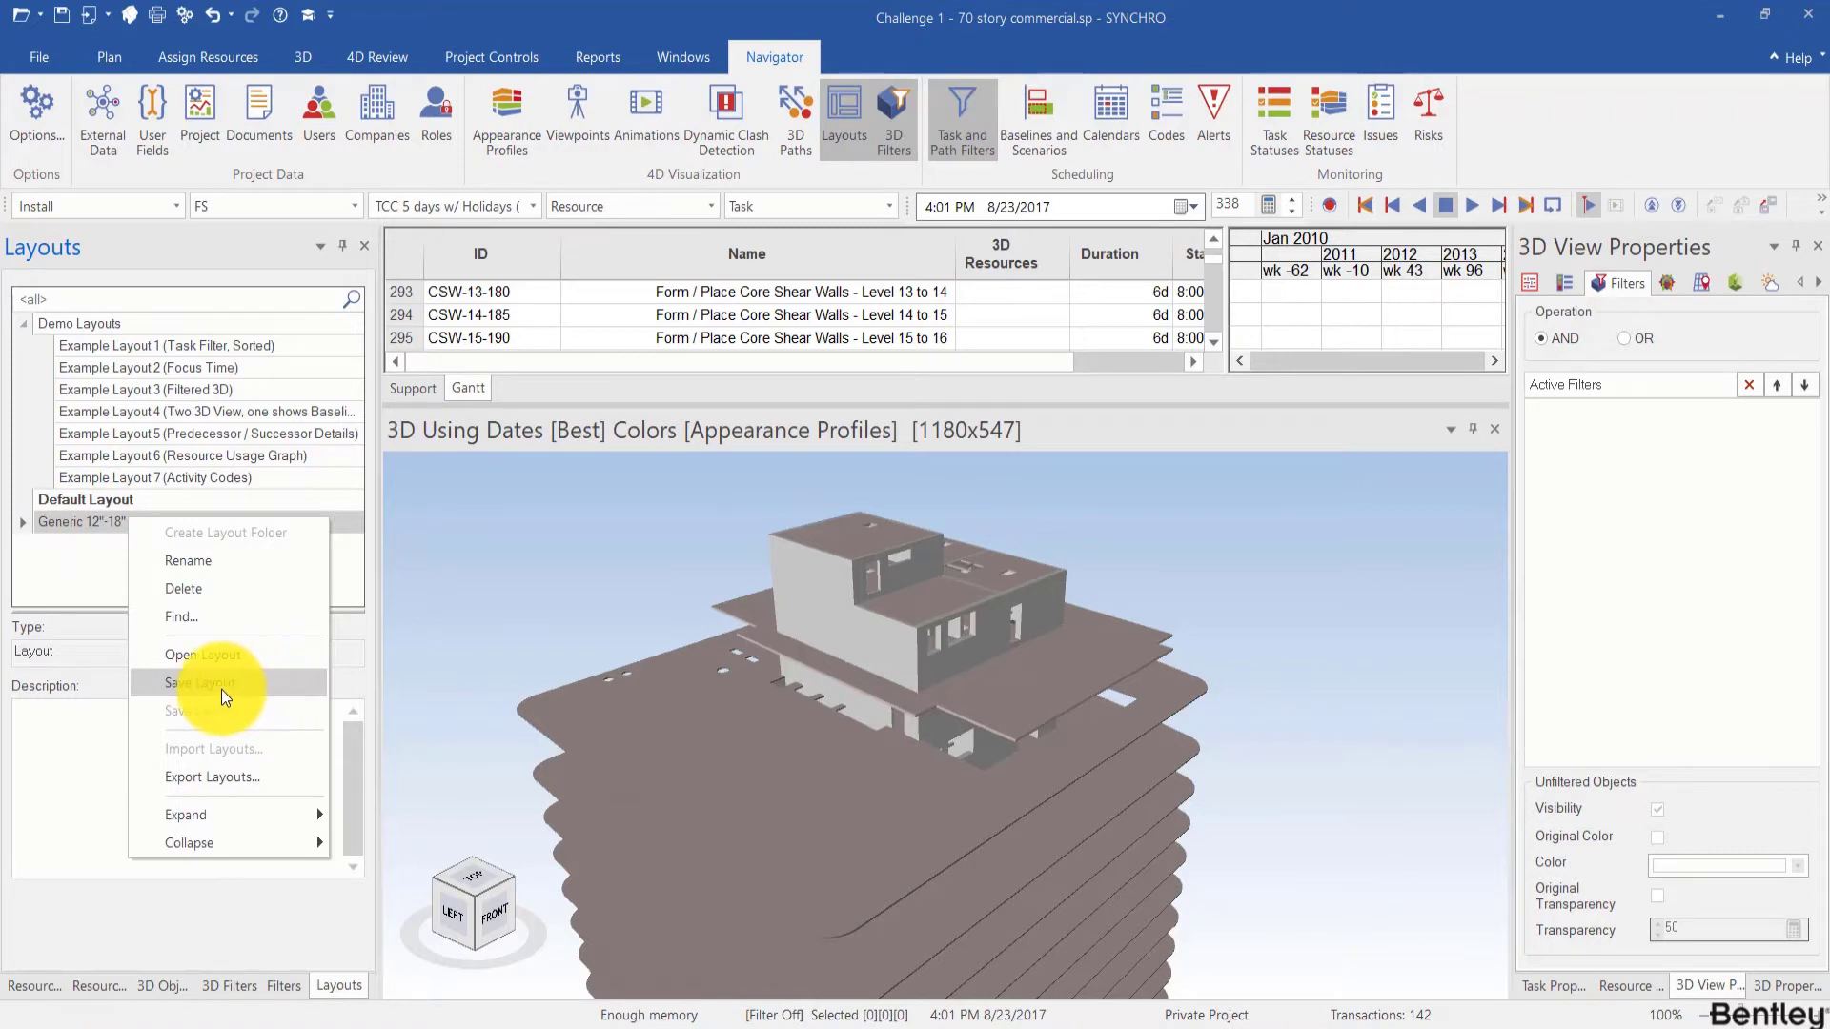
{"action": "left_click", "coordinate": [220, 657]}
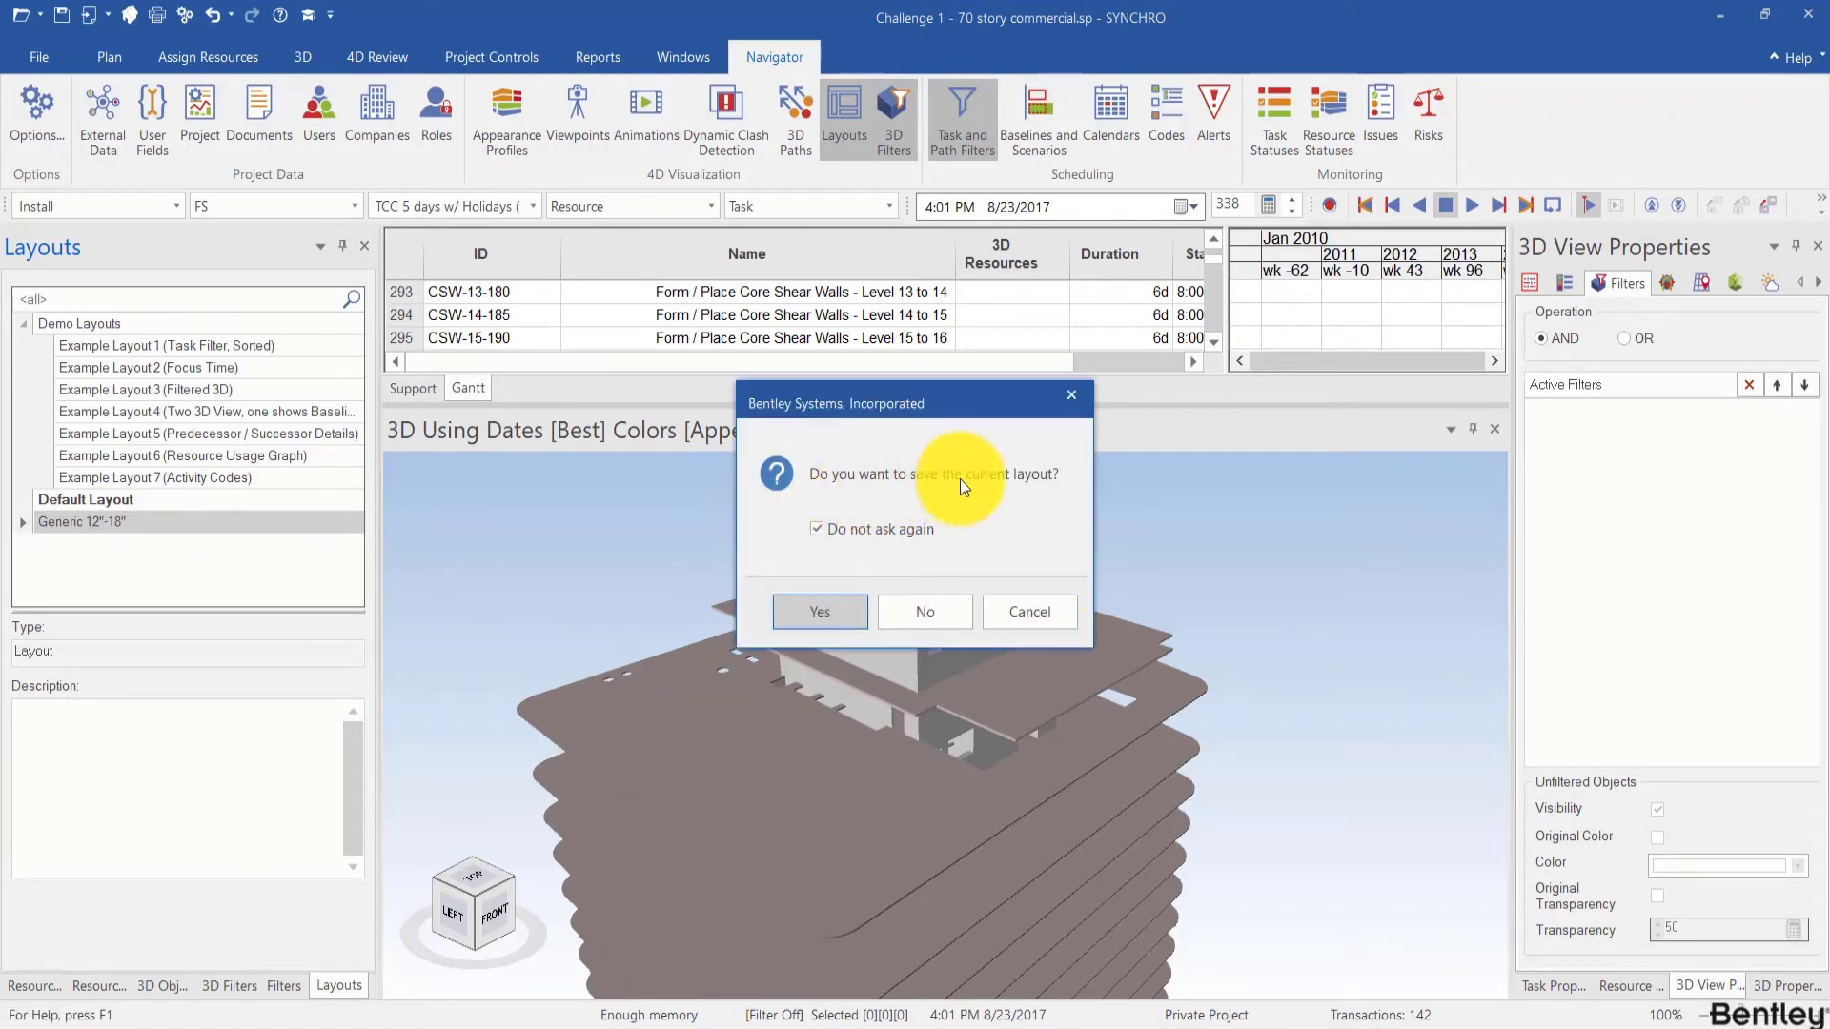
{"action": "left_click", "coordinate": [925, 611]}
{"action": "left_click_drag", "start_coordinate": [1058, 684], "coordinate": [1166, 633]}
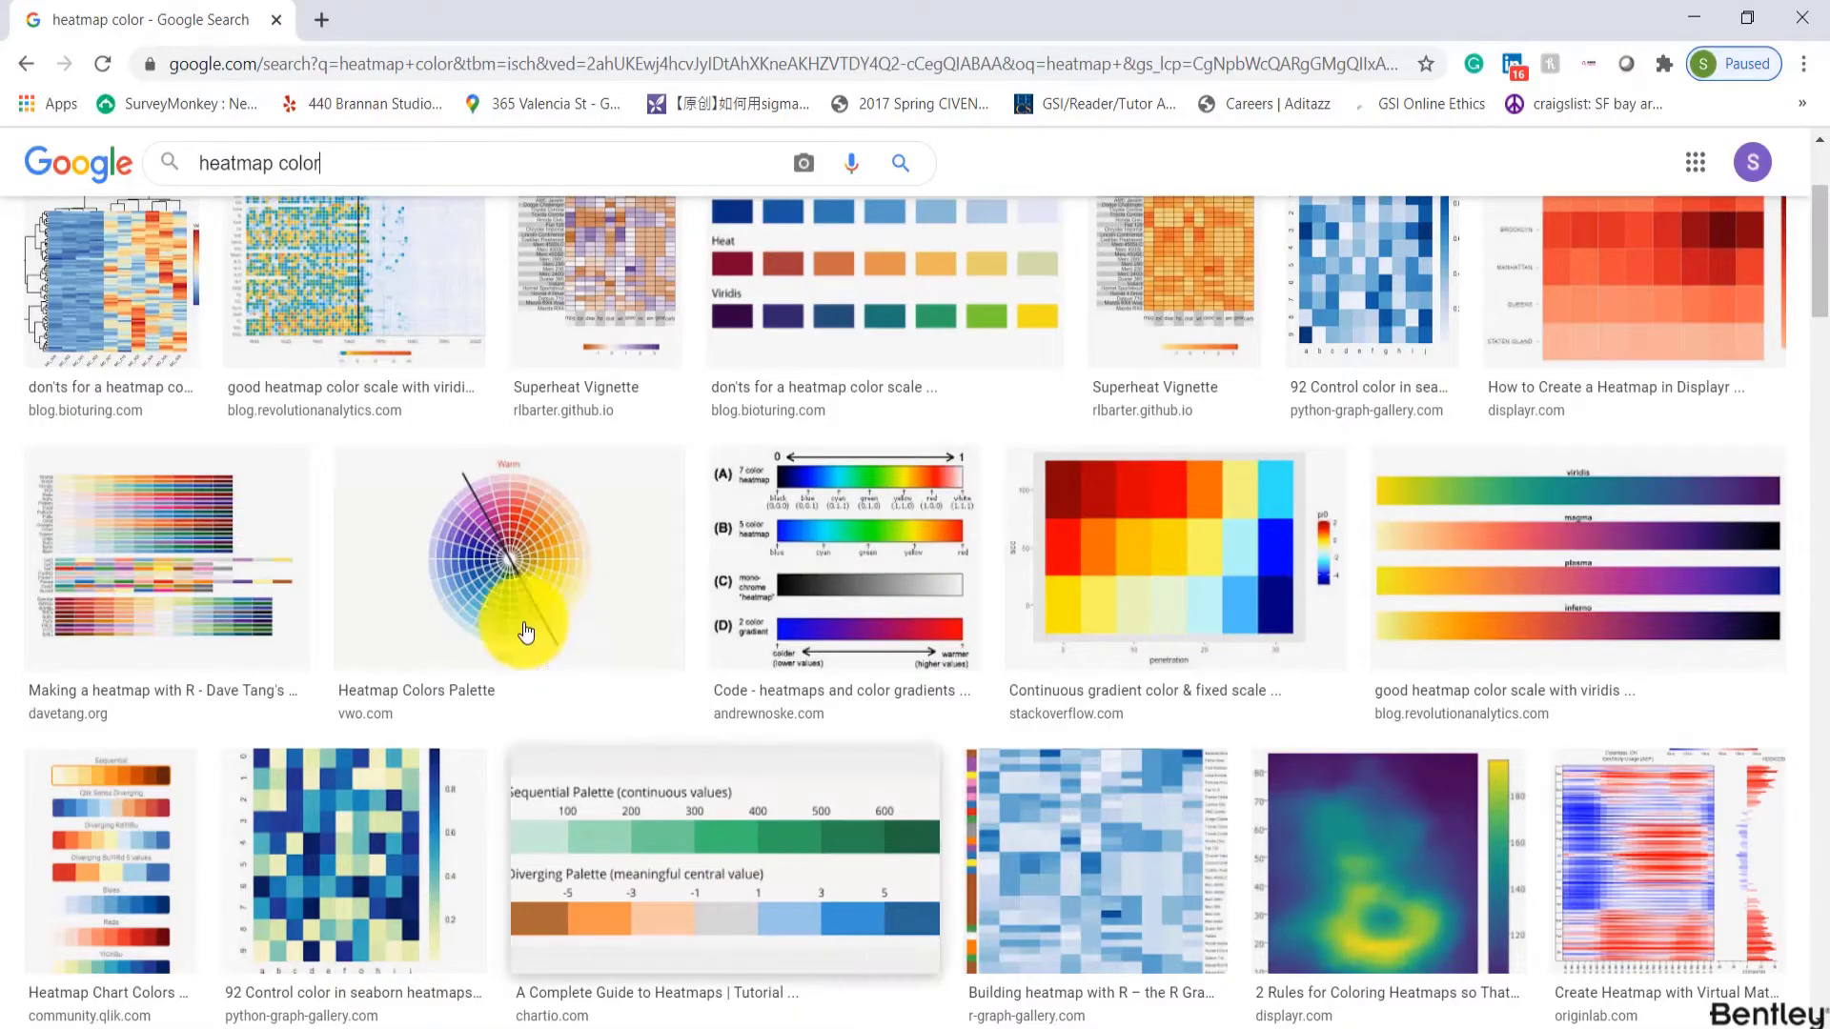
Step: Switch to the browser to look through the heatmap color image results for a color scale, and return to SYNCHRO
{"action": "left_click_drag", "start_coordinate": [315, 157], "coordinate": [167, 154]}
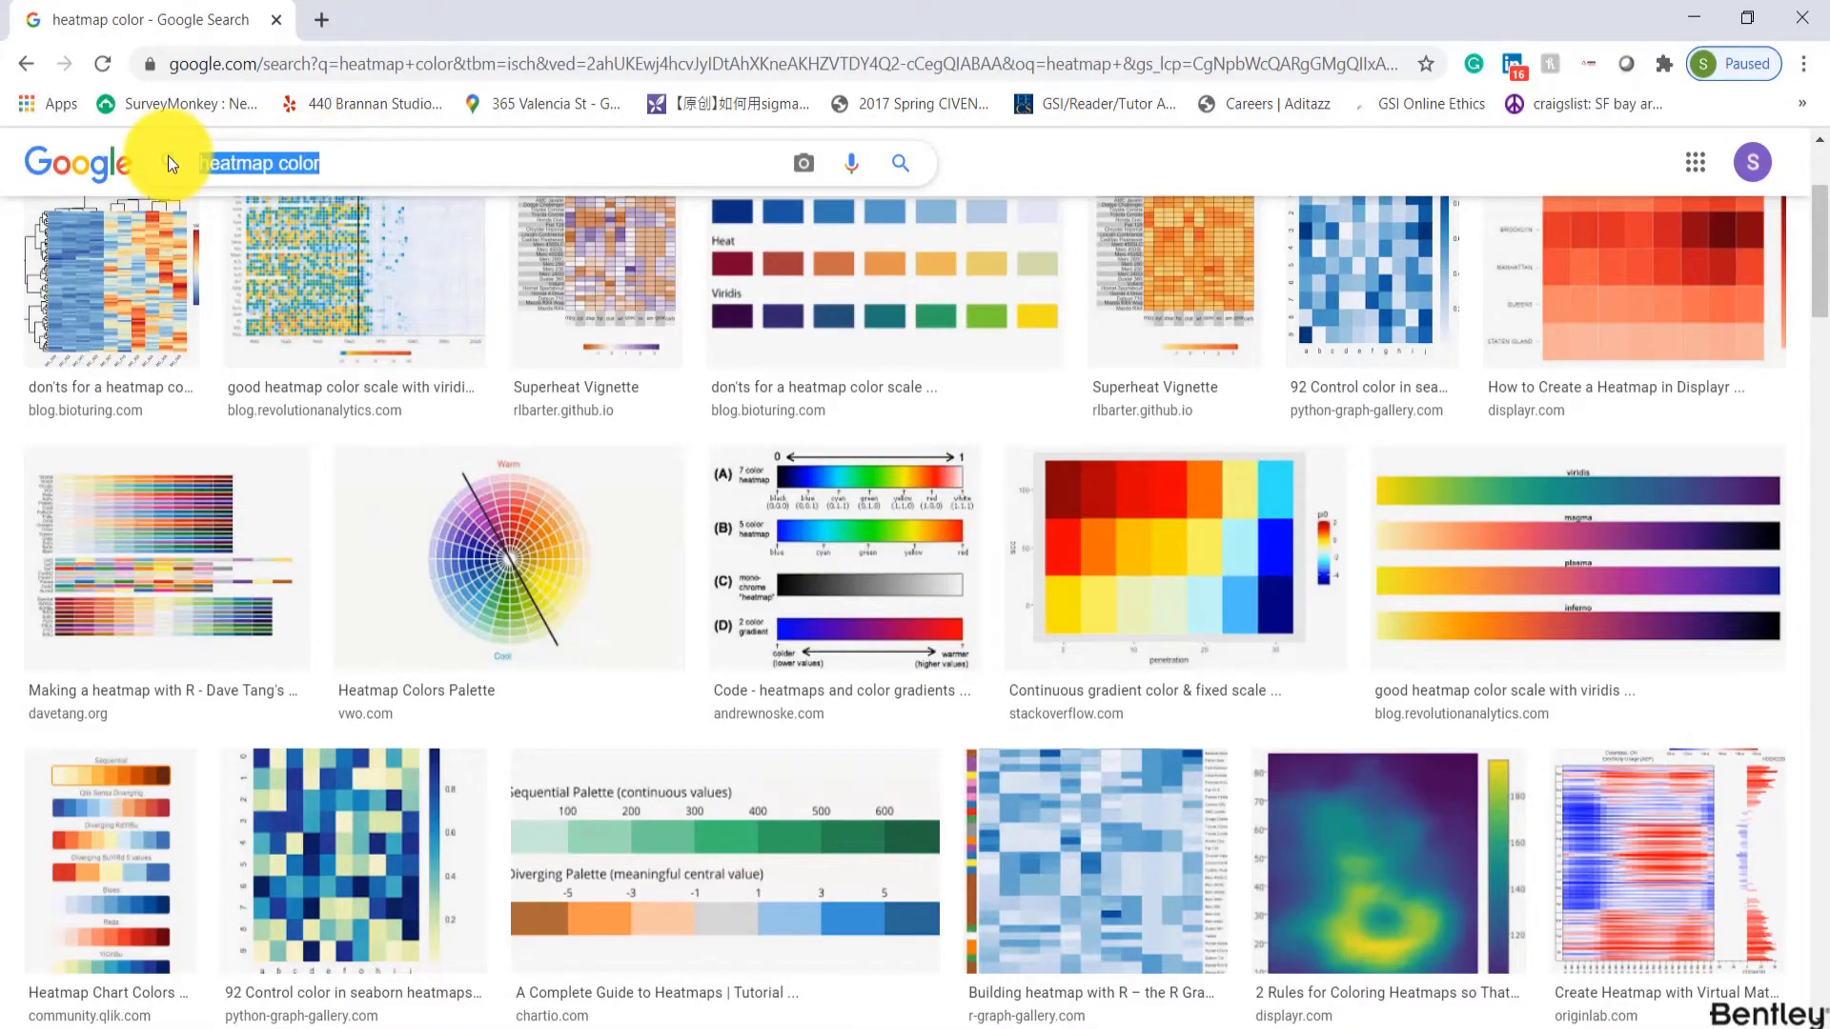
{"action": "scroll", "coordinate": [867, 620], "scroll_direction": "down", "scroll_amount": 5}
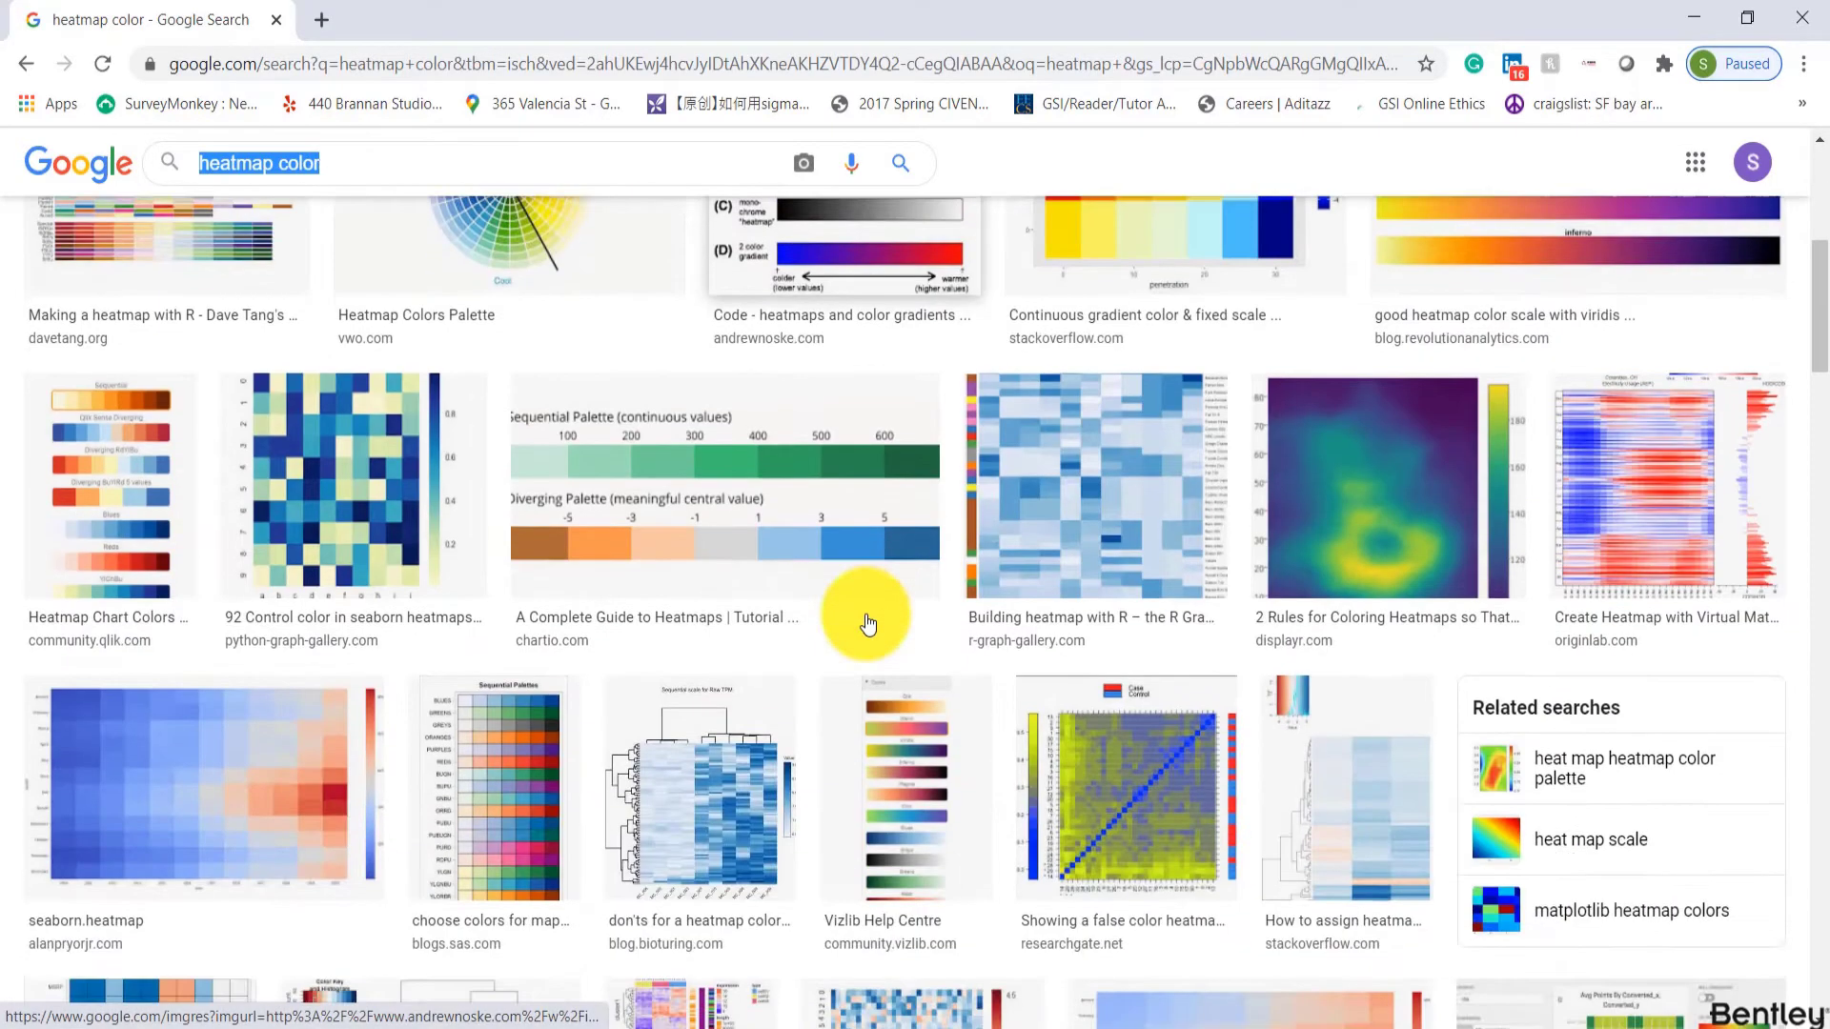
{"action": "scroll", "coordinate": [868, 620], "scroll_direction": "up", "scroll_amount": 6}
{"action": "scroll", "coordinate": [869, 620], "scroll_direction": "down", "scroll_amount": 4}
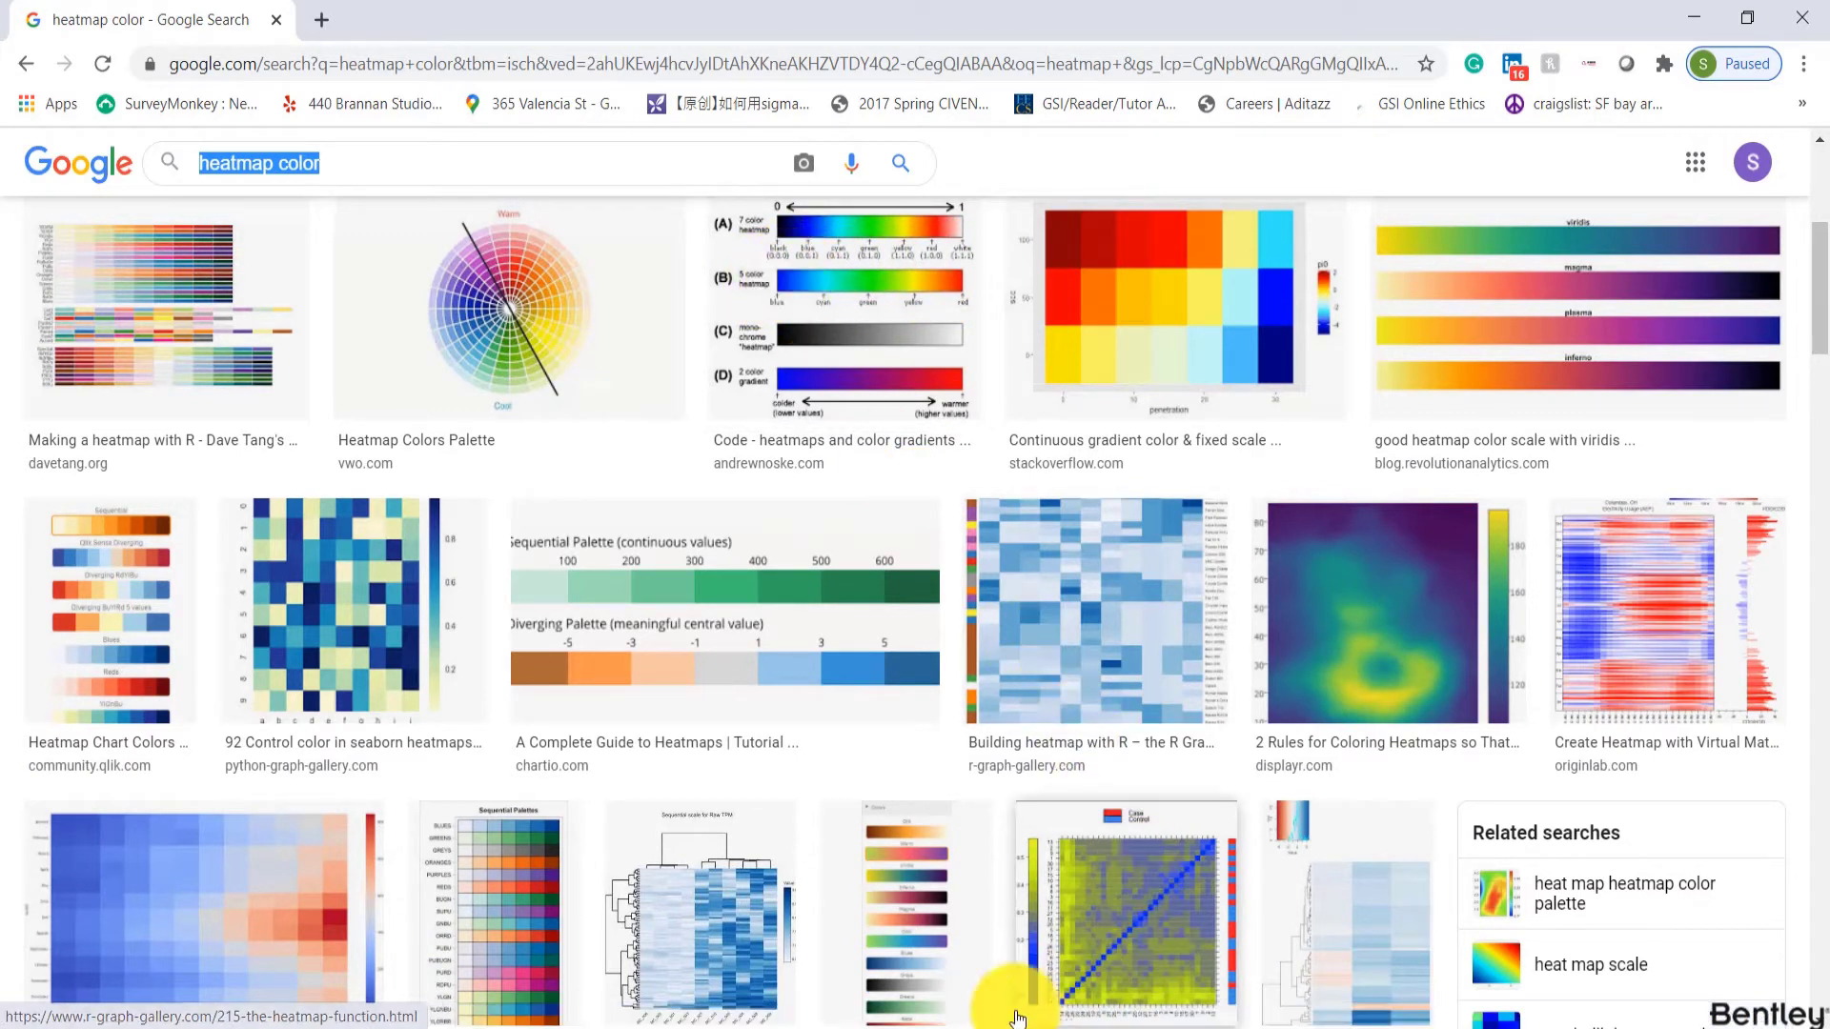
{"action": "left_click", "coordinate": [1039, 1012]}
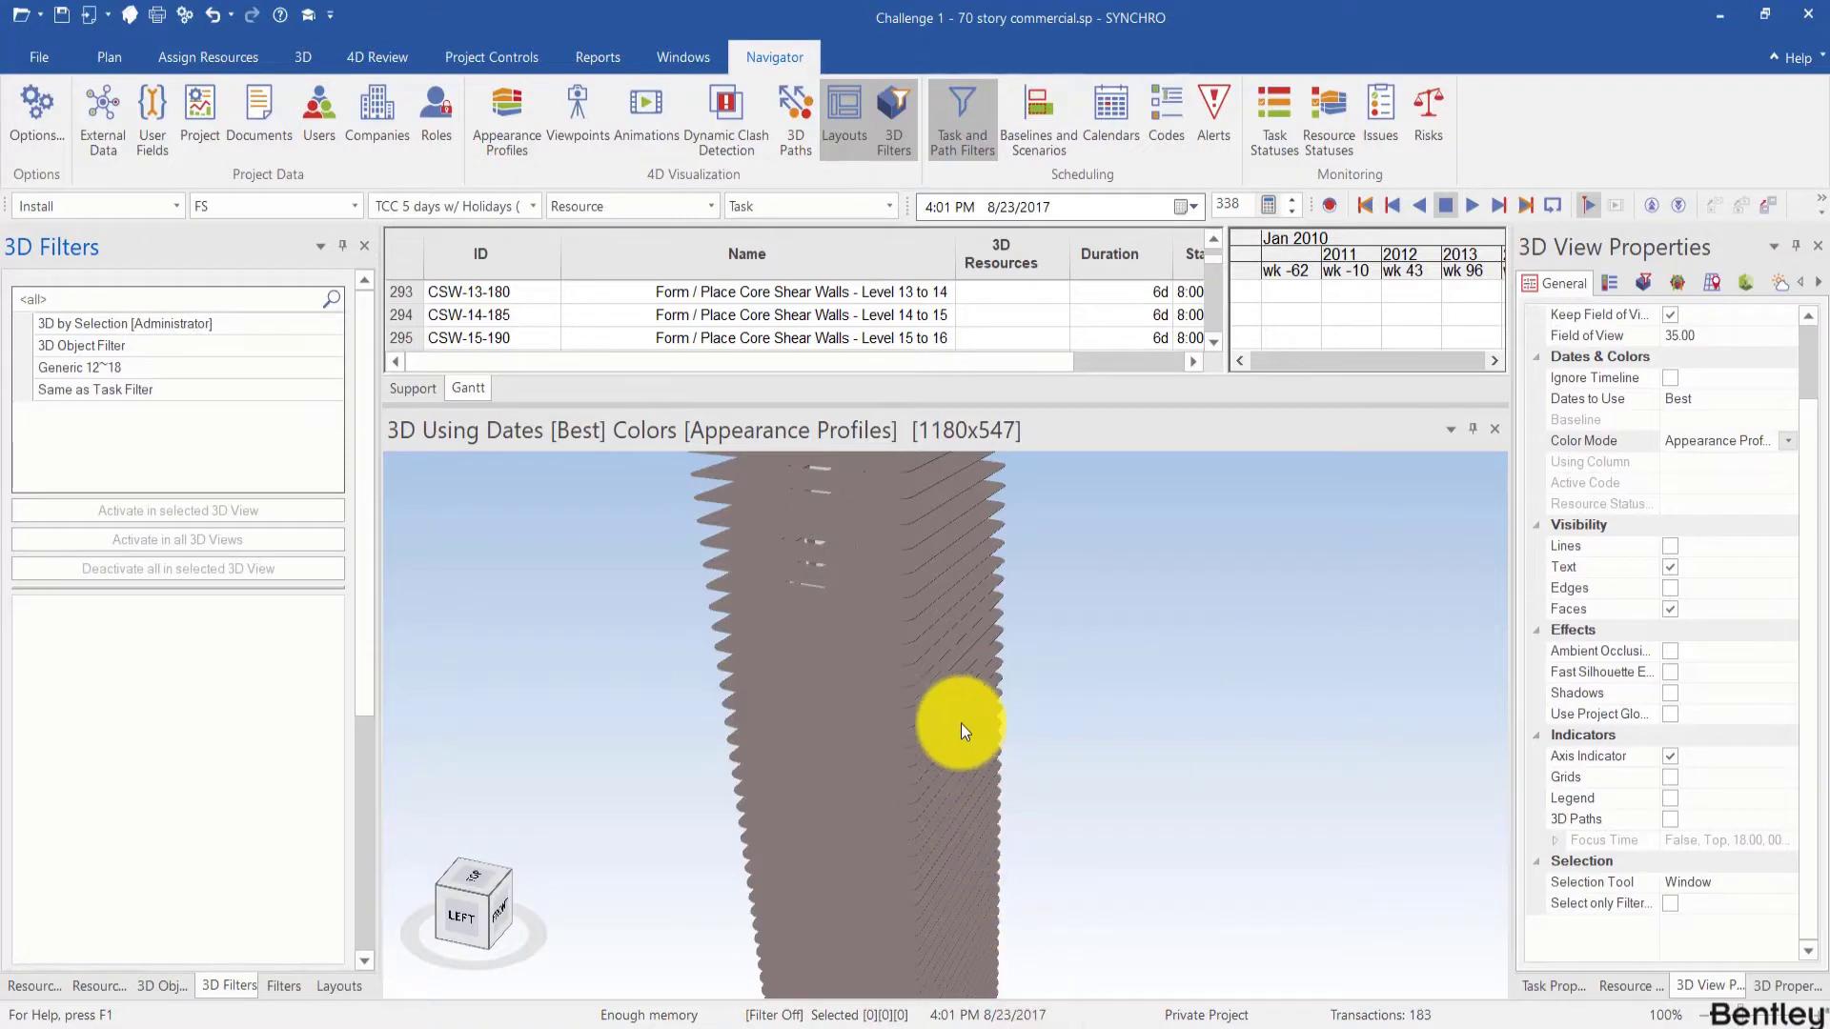
Step: Select an upper floor slab of the tower, look up its Volume among the 3D user fields, and clear the selection
{"action": "left_click_drag", "start_coordinate": [957, 692], "coordinate": [901, 649]}
{"action": "scroll", "coordinate": [936, 540], "scroll_direction": "up", "scroll_amount": 3}
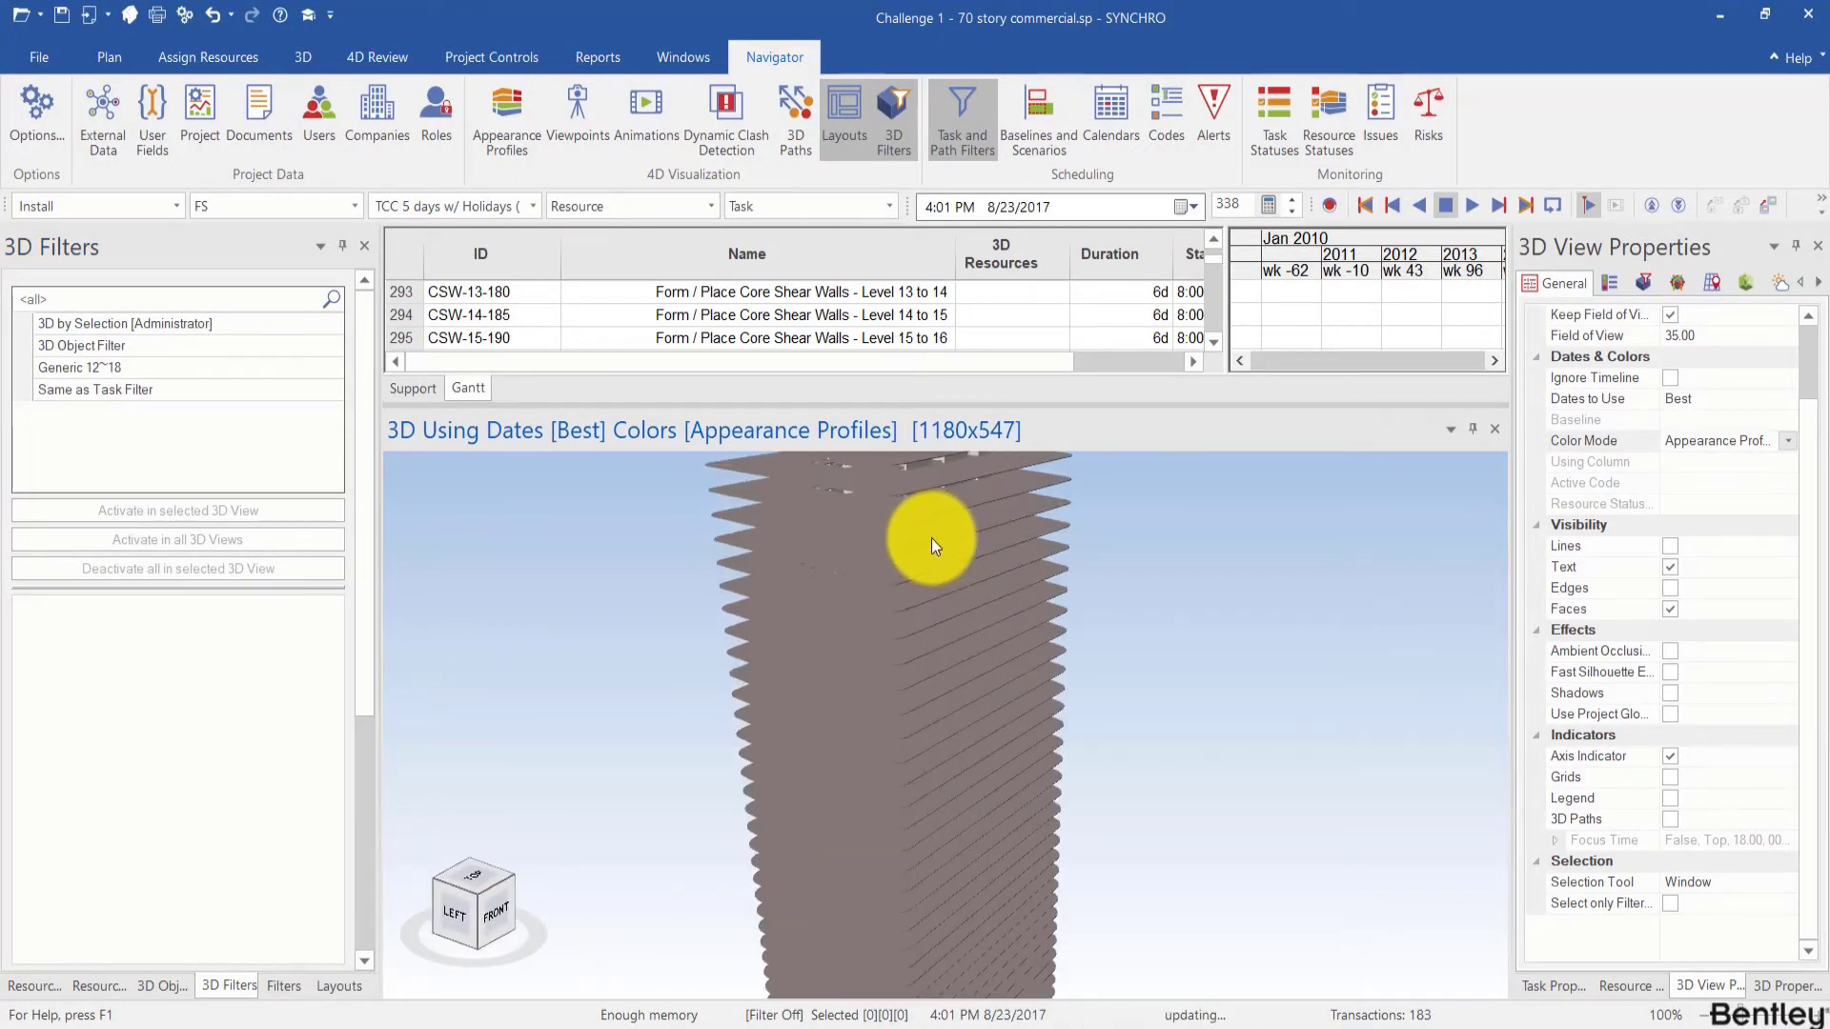
{"action": "scroll", "coordinate": [933, 552], "scroll_direction": "up", "scroll_amount": 2}
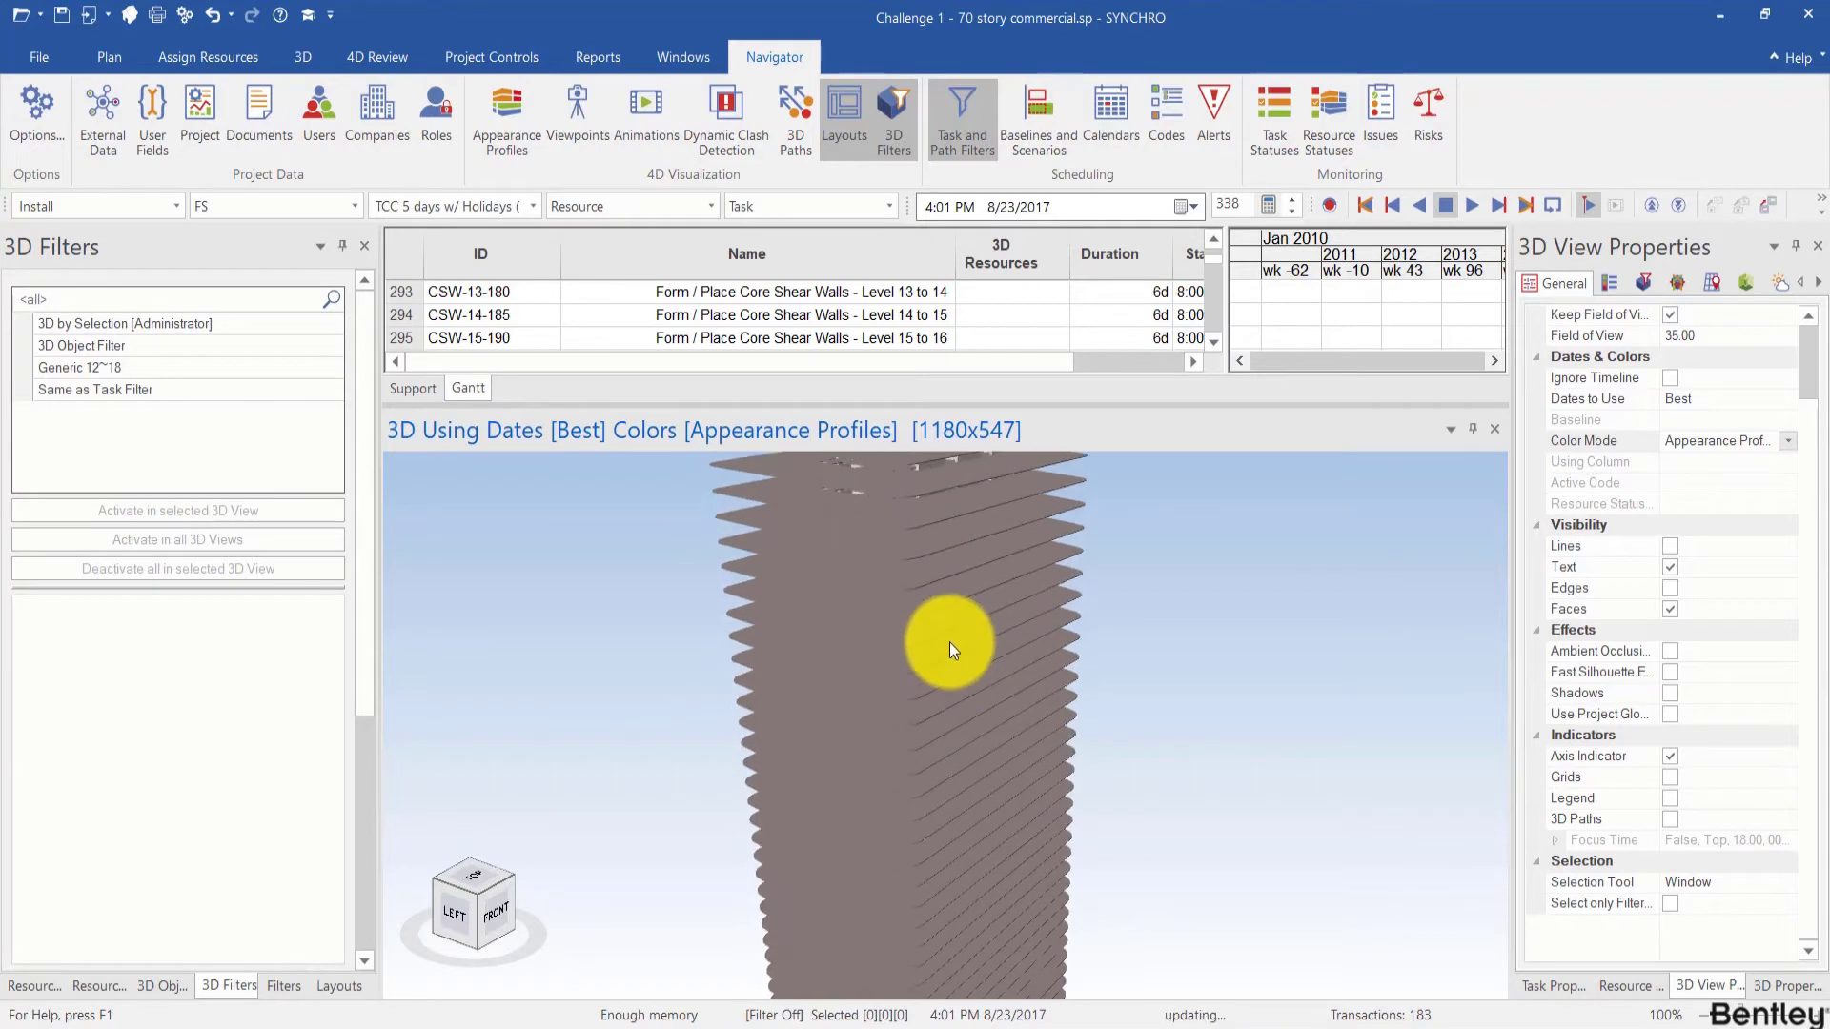
{"action": "left_click_drag", "start_coordinate": [925, 543], "coordinate": [895, 583]}
{"action": "left_click", "coordinate": [896, 566]}
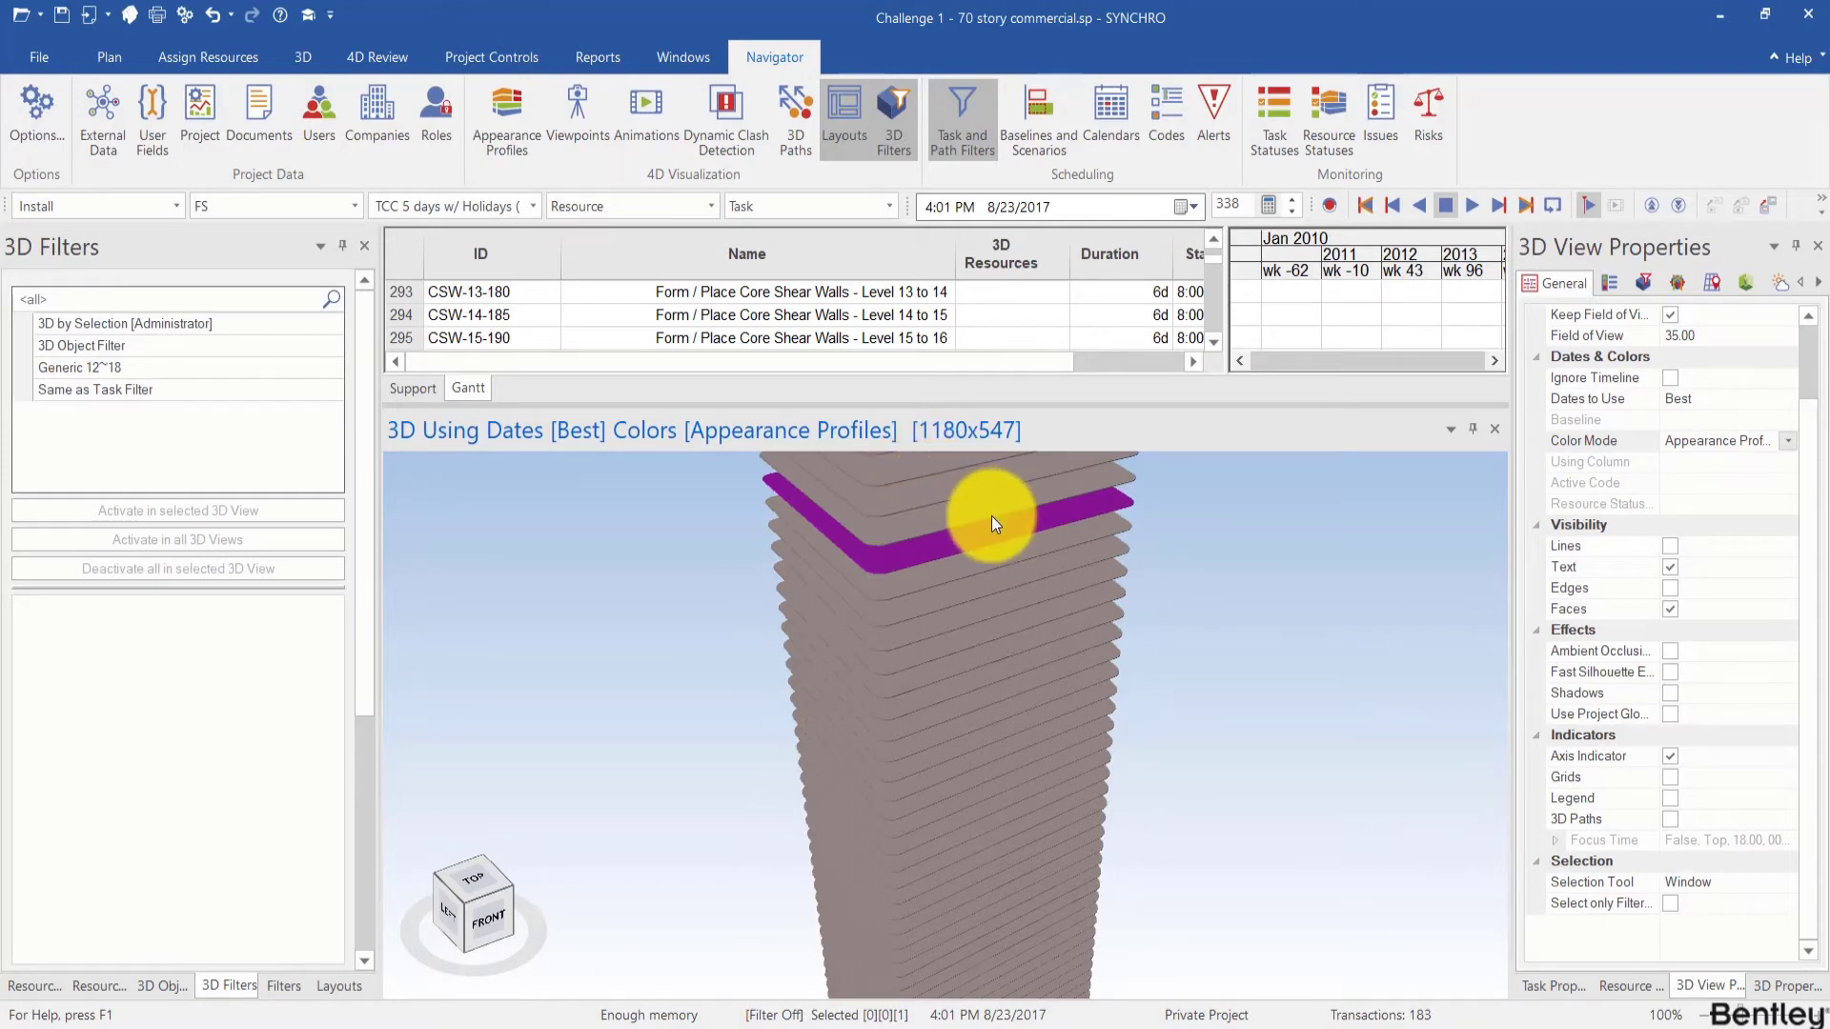
{"action": "left_click", "coordinate": [1805, 994]}
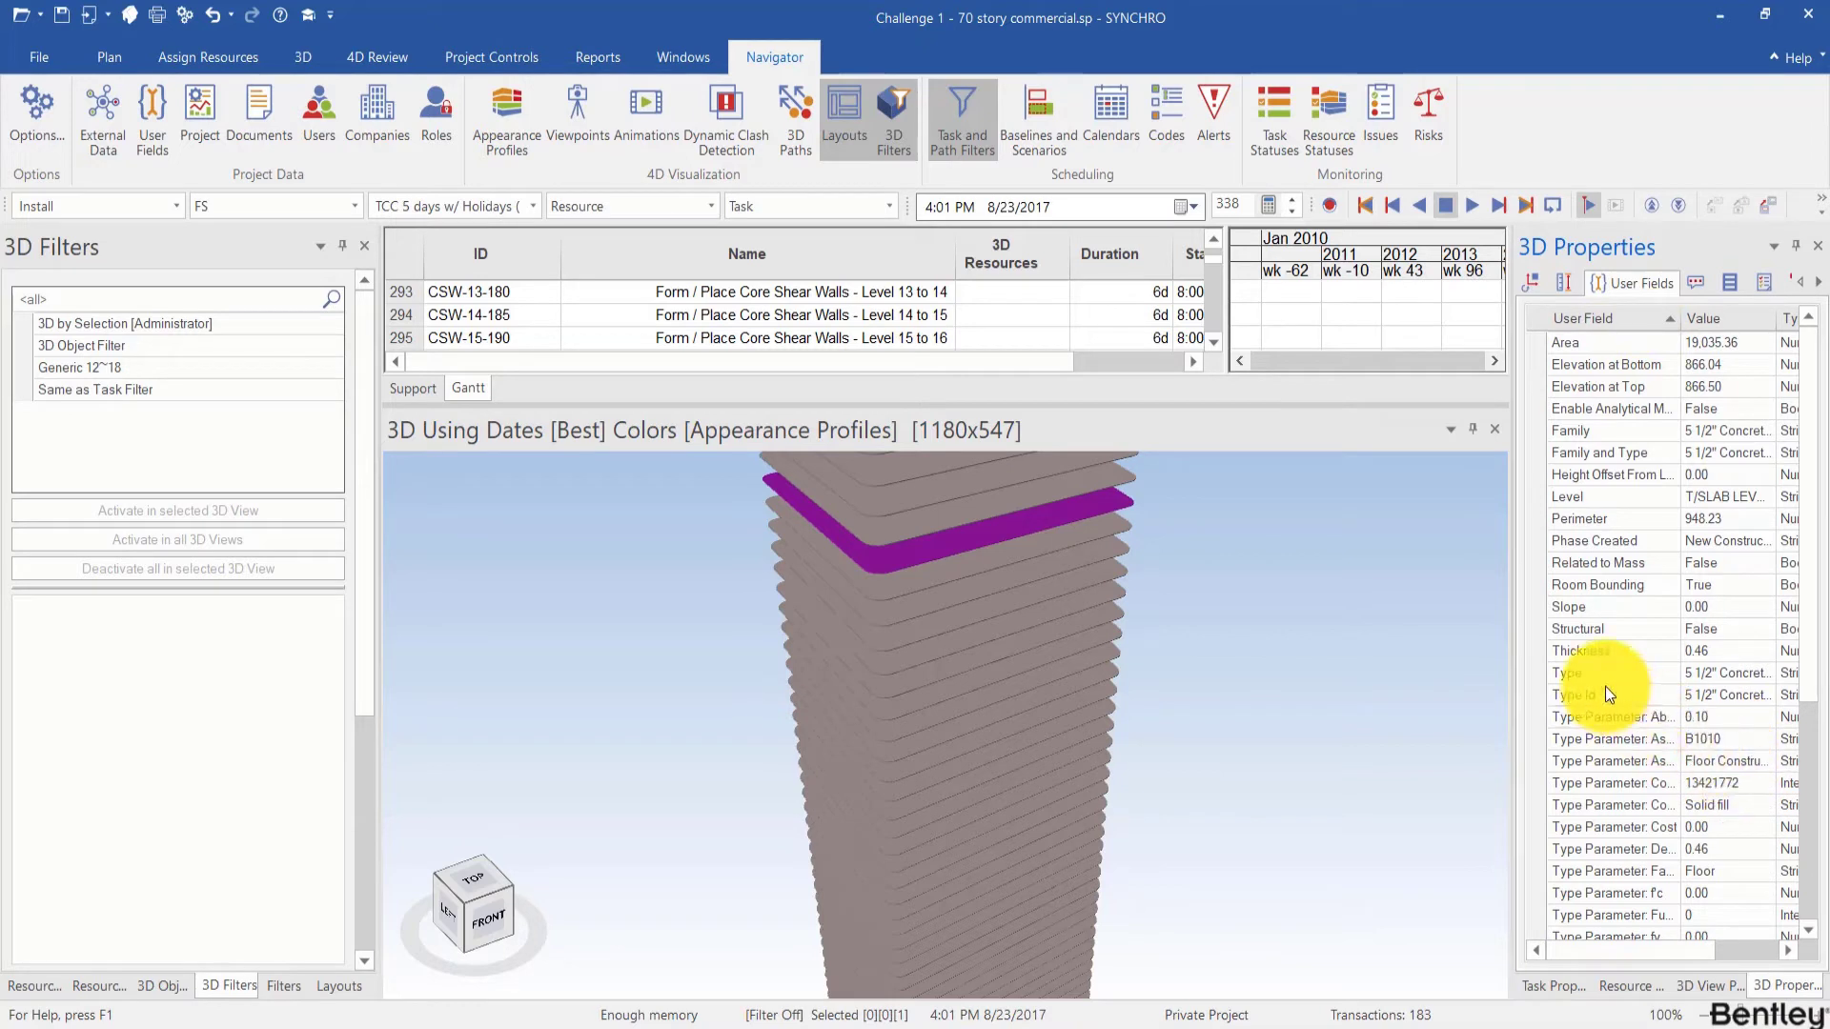
{"action": "scroll", "coordinate": [1605, 686], "scroll_direction": "down", "scroll_amount": 5}
{"action": "left_click", "coordinate": [1583, 883]}
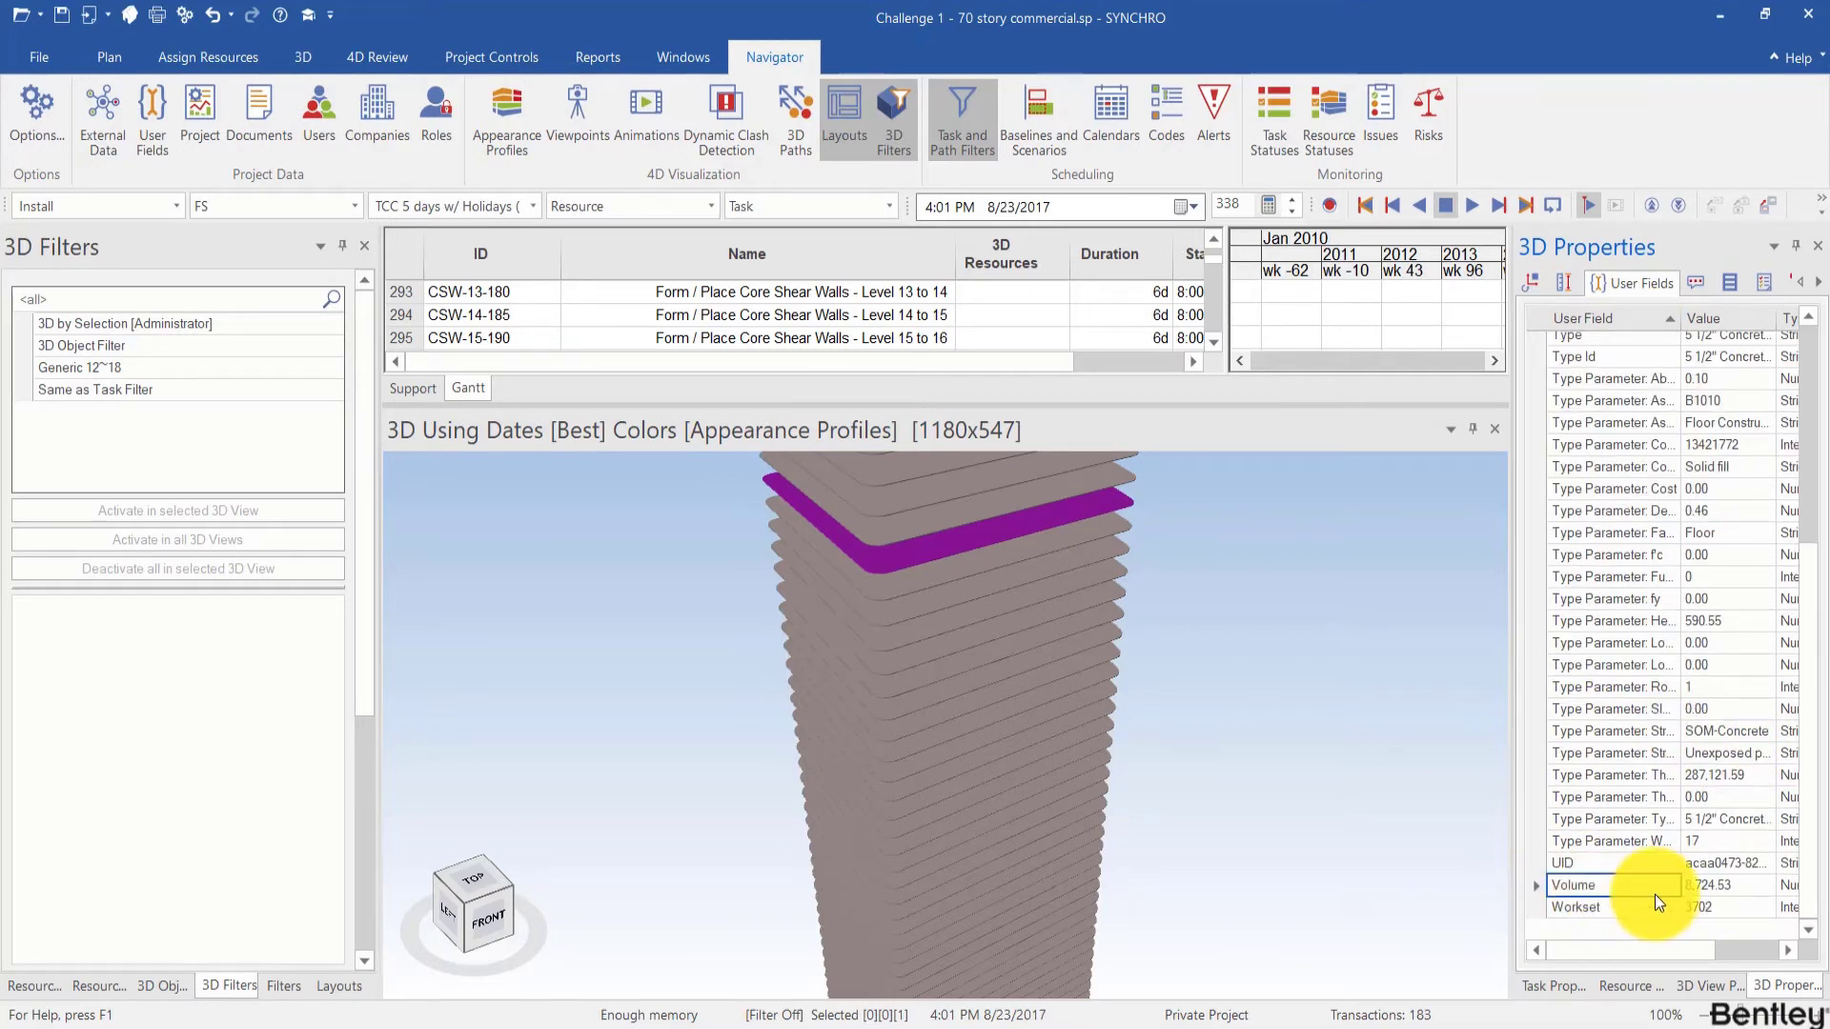
{"action": "left_click", "coordinate": [1753, 887]}
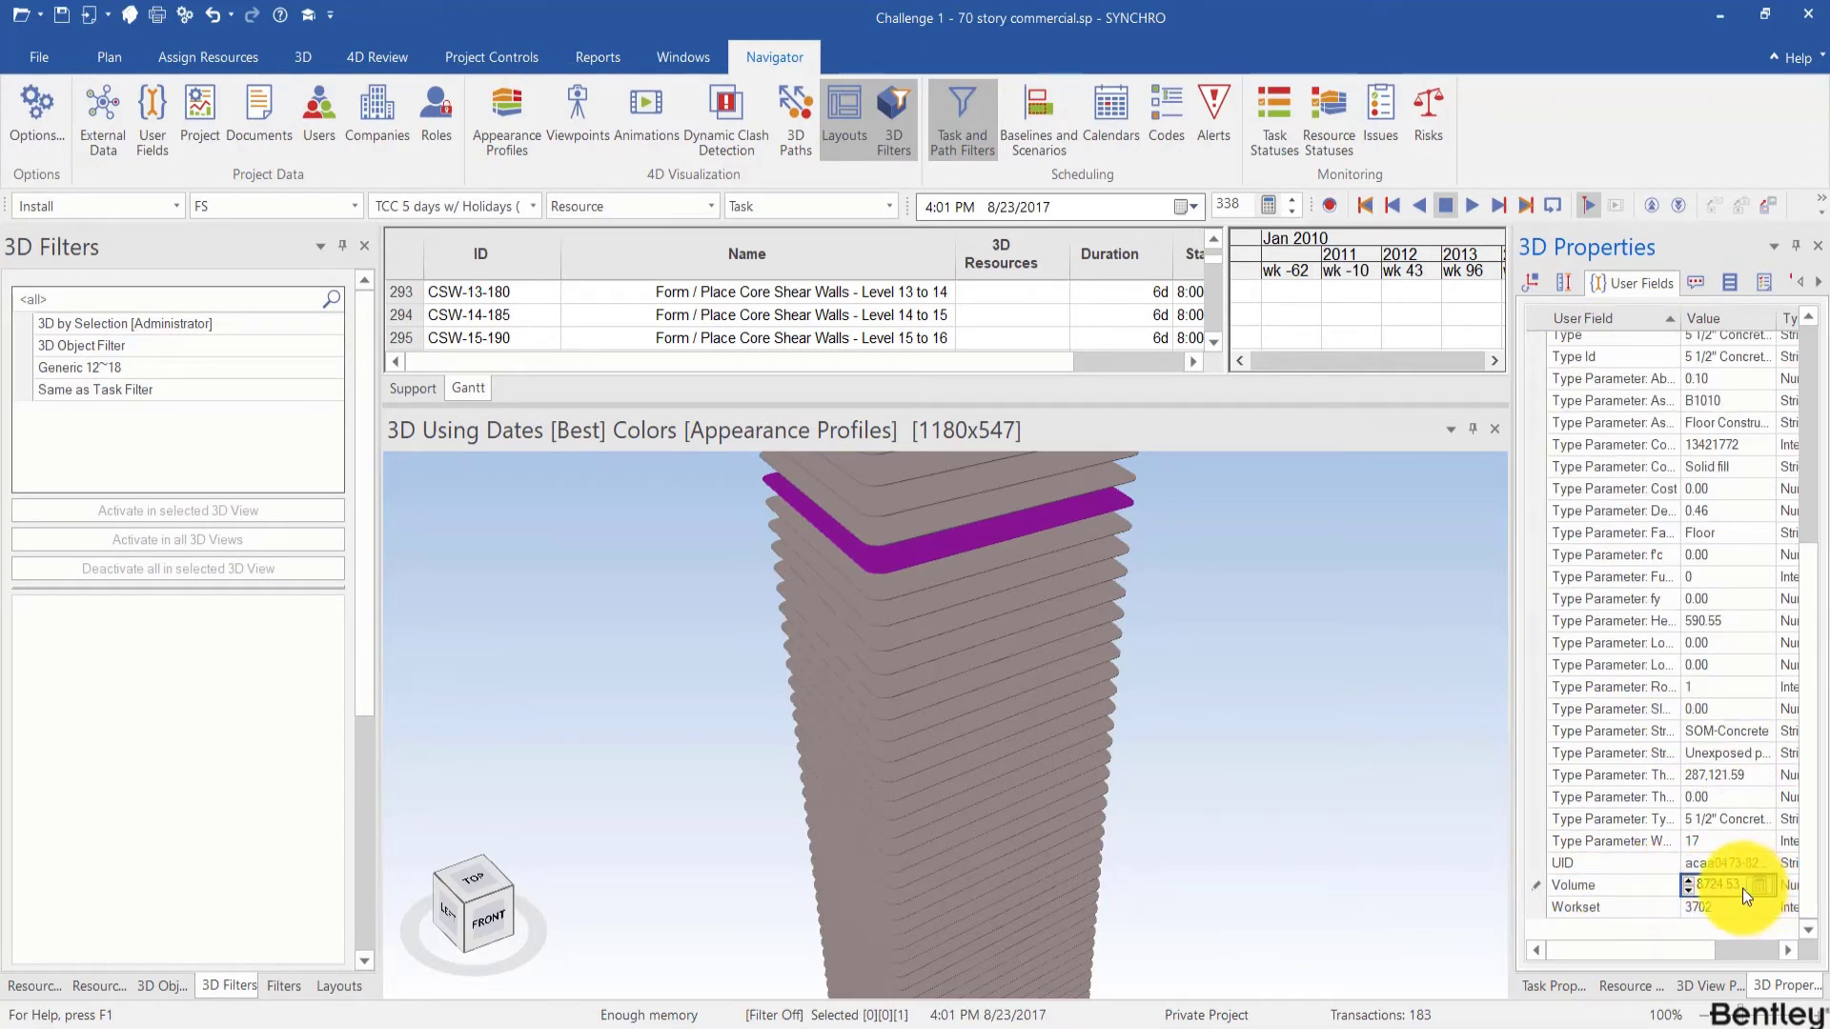
{"action": "left_click", "coordinate": [1630, 892]}
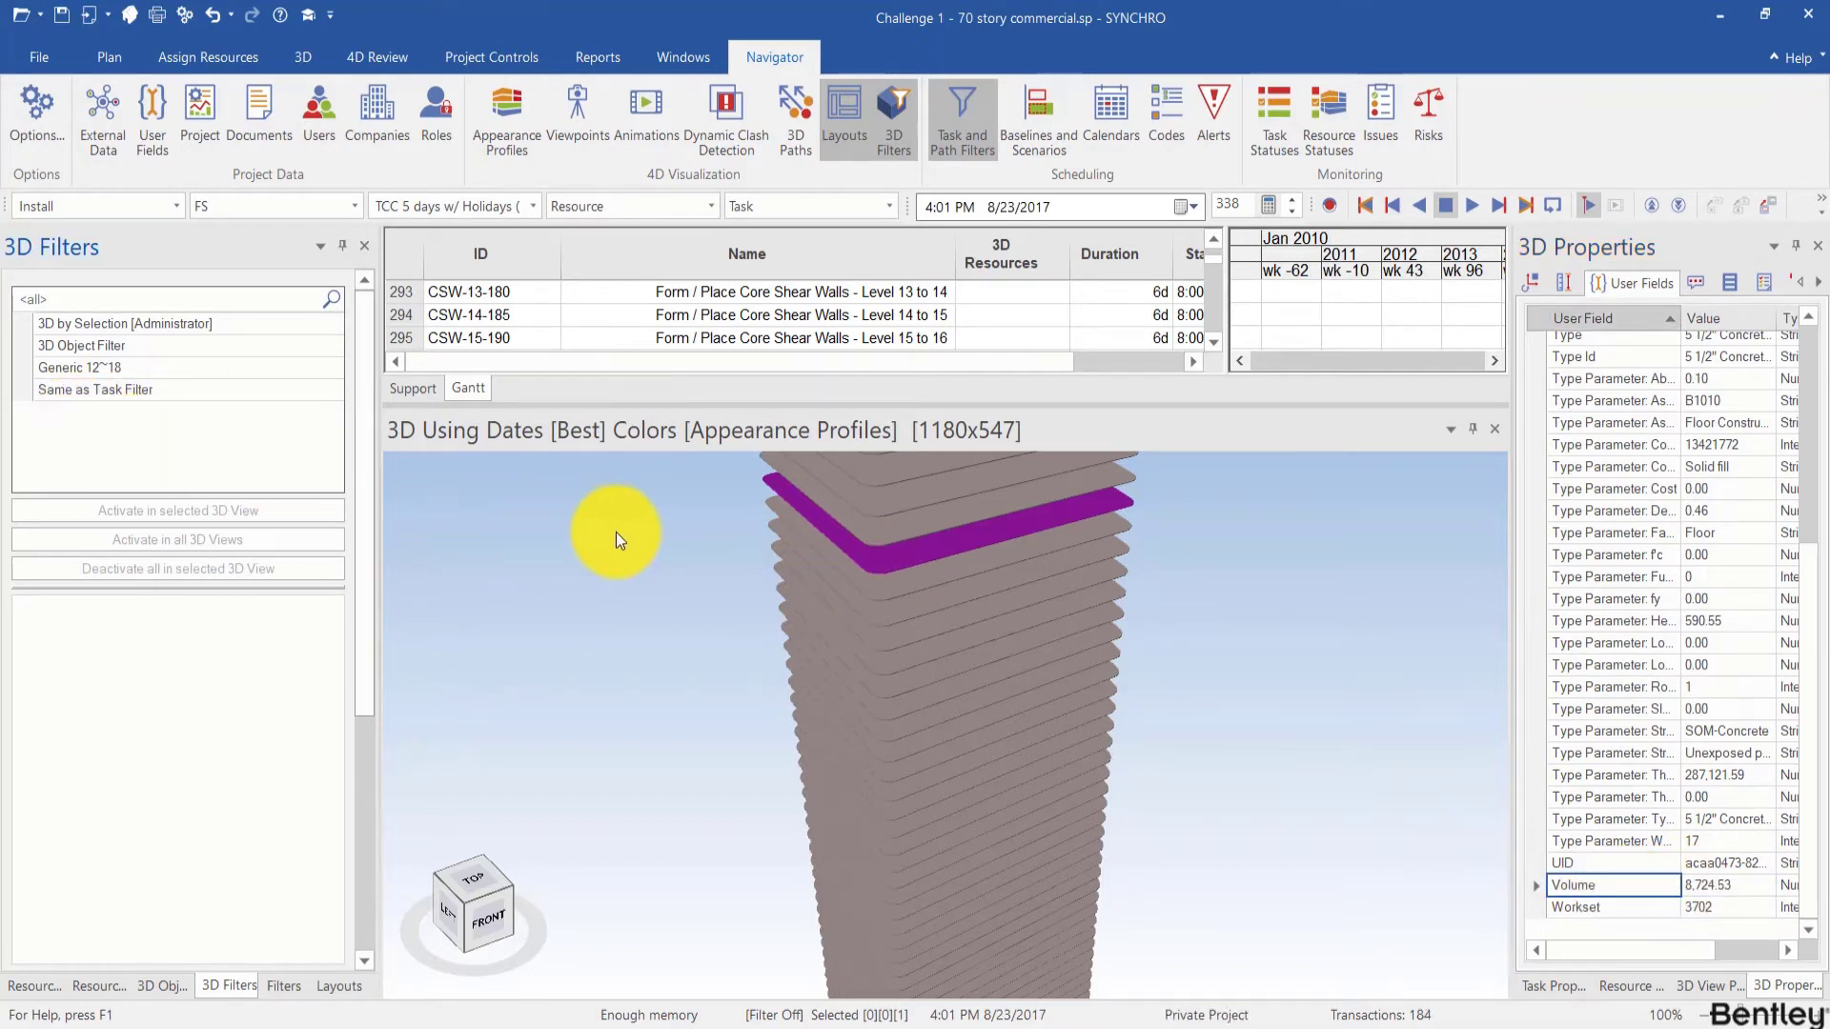
{"action": "left_click", "coordinate": [562, 536]}
Step: Add a new 3D filter named >10000
{"action": "right_click", "coordinate": [77, 443]}
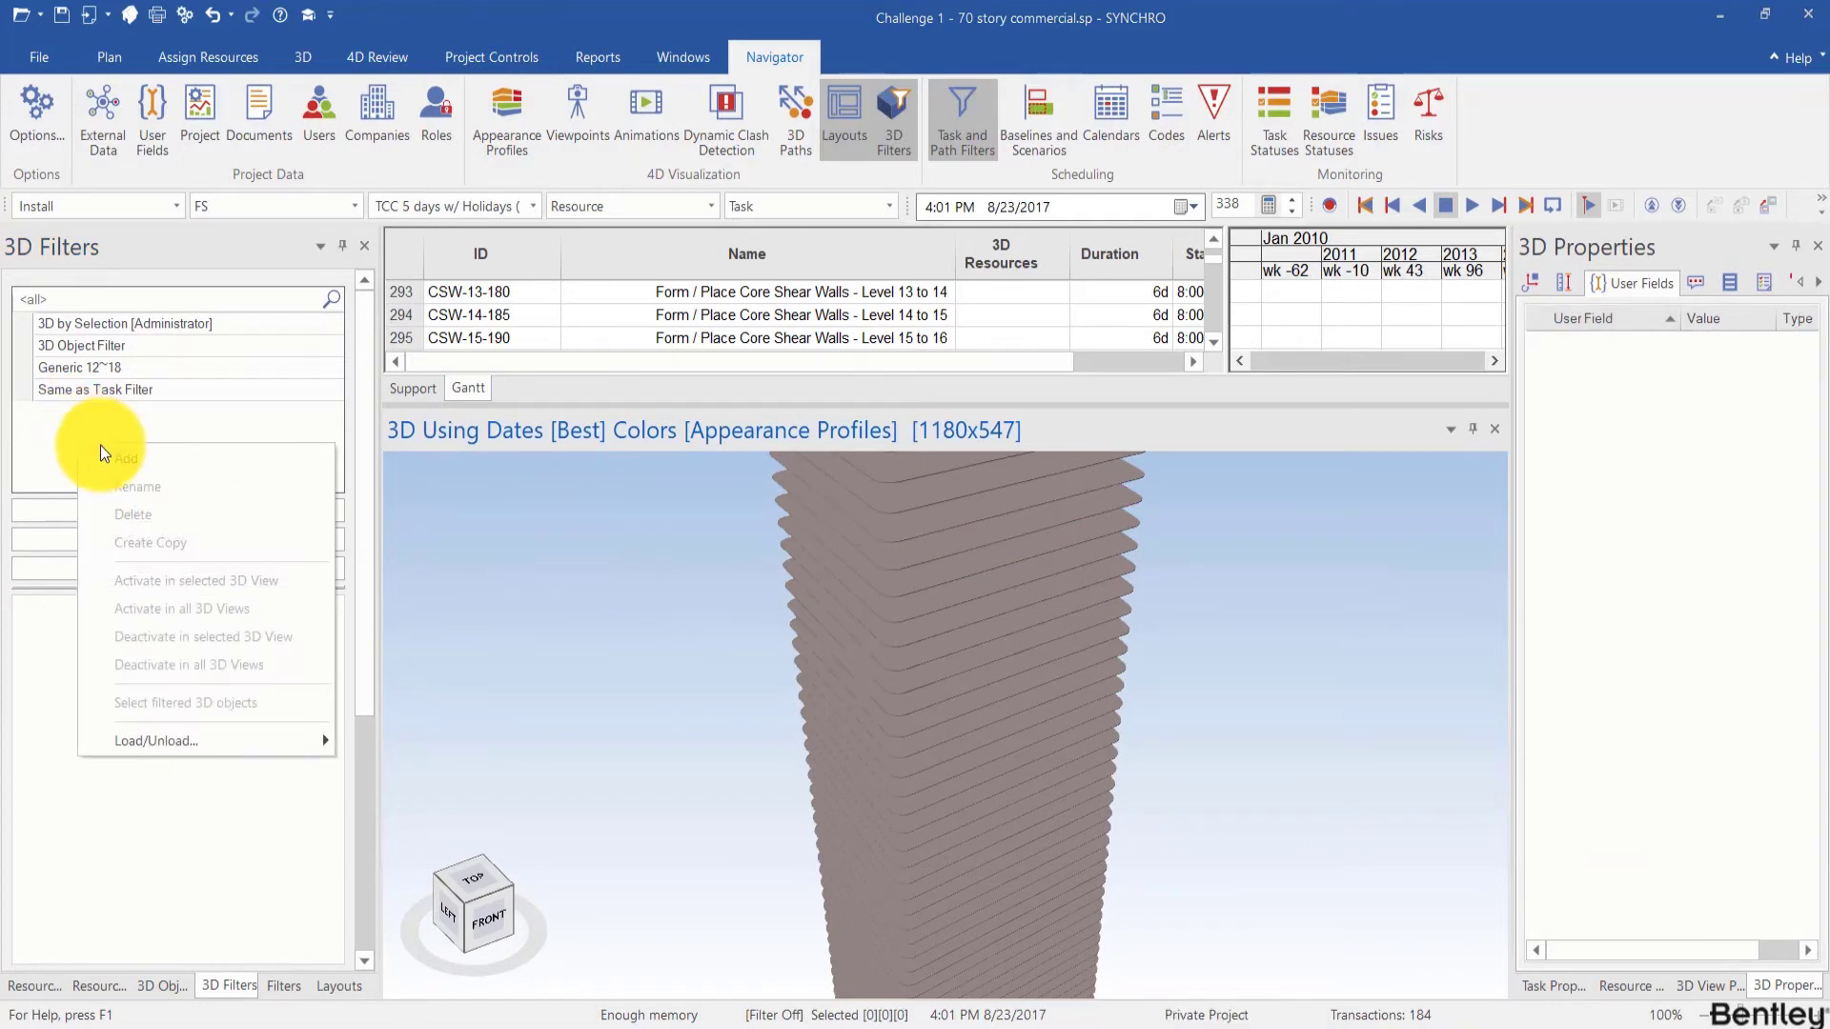
{"action": "left_click", "coordinate": [106, 455]}
{"action": "type", "text": ">"}
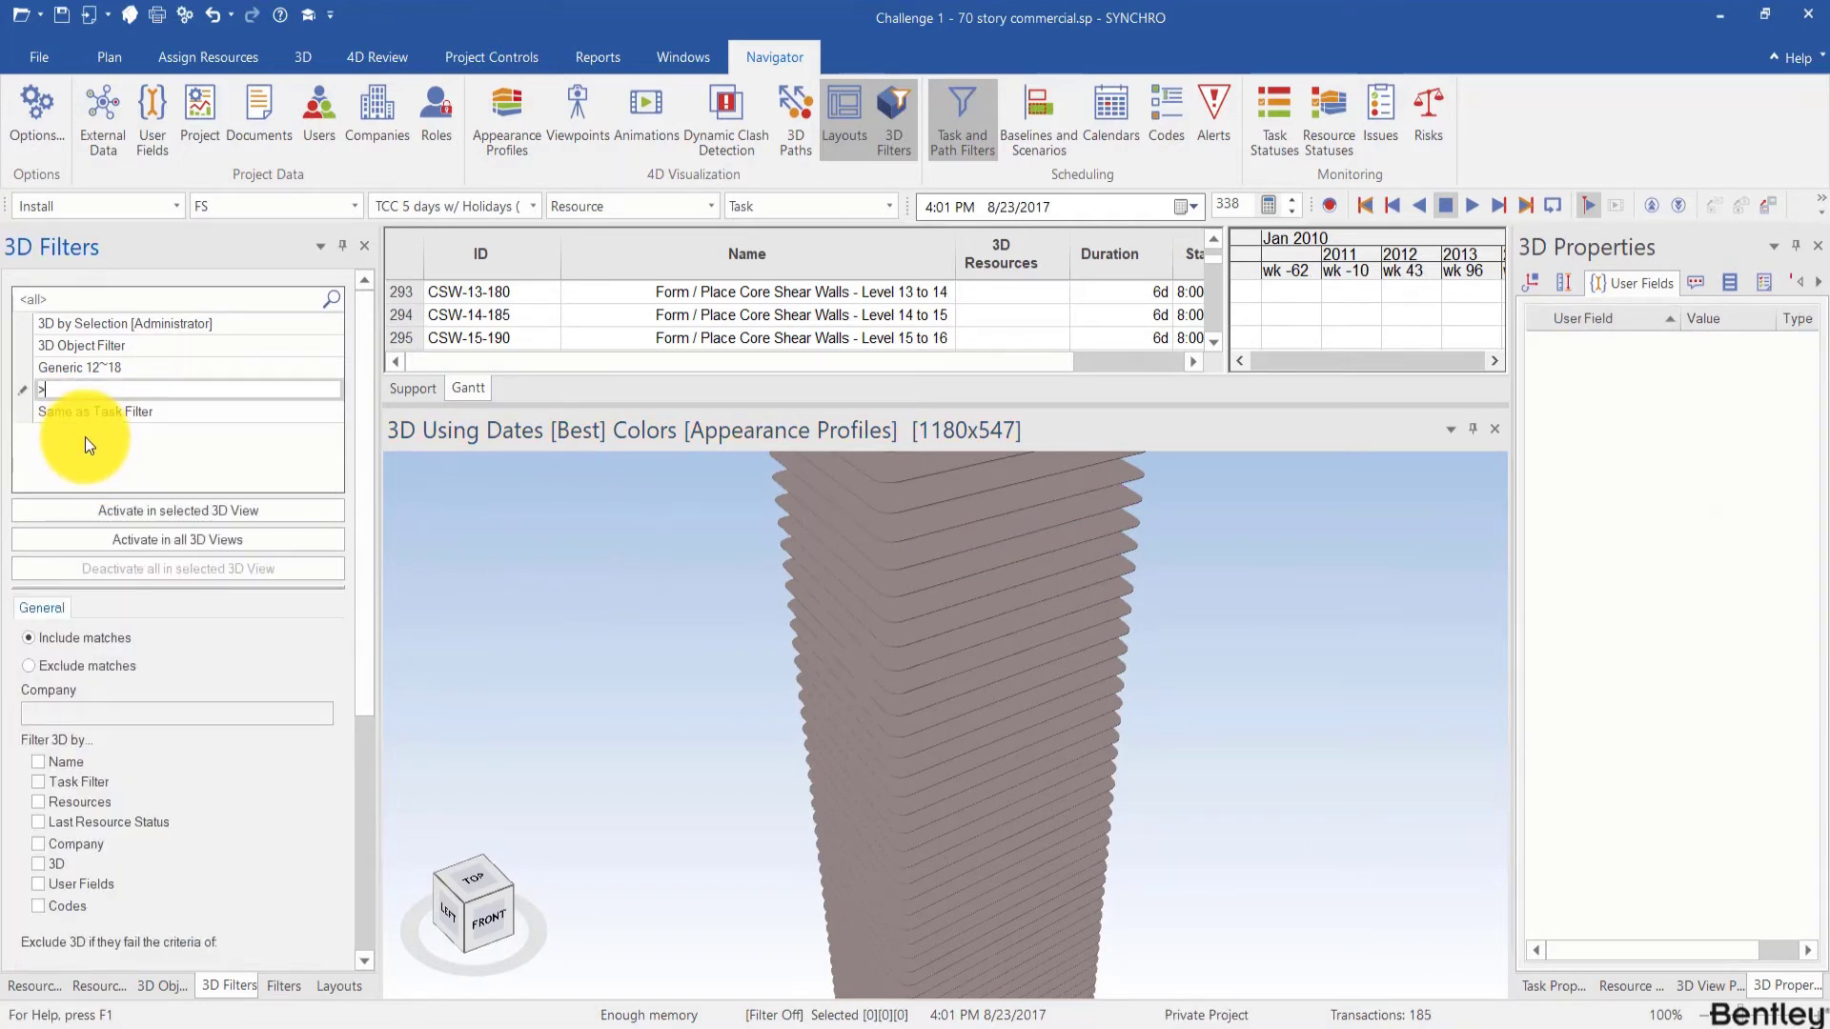
{"action": "type", "text": "10000"}
{"action": "key", "text": "Return"}
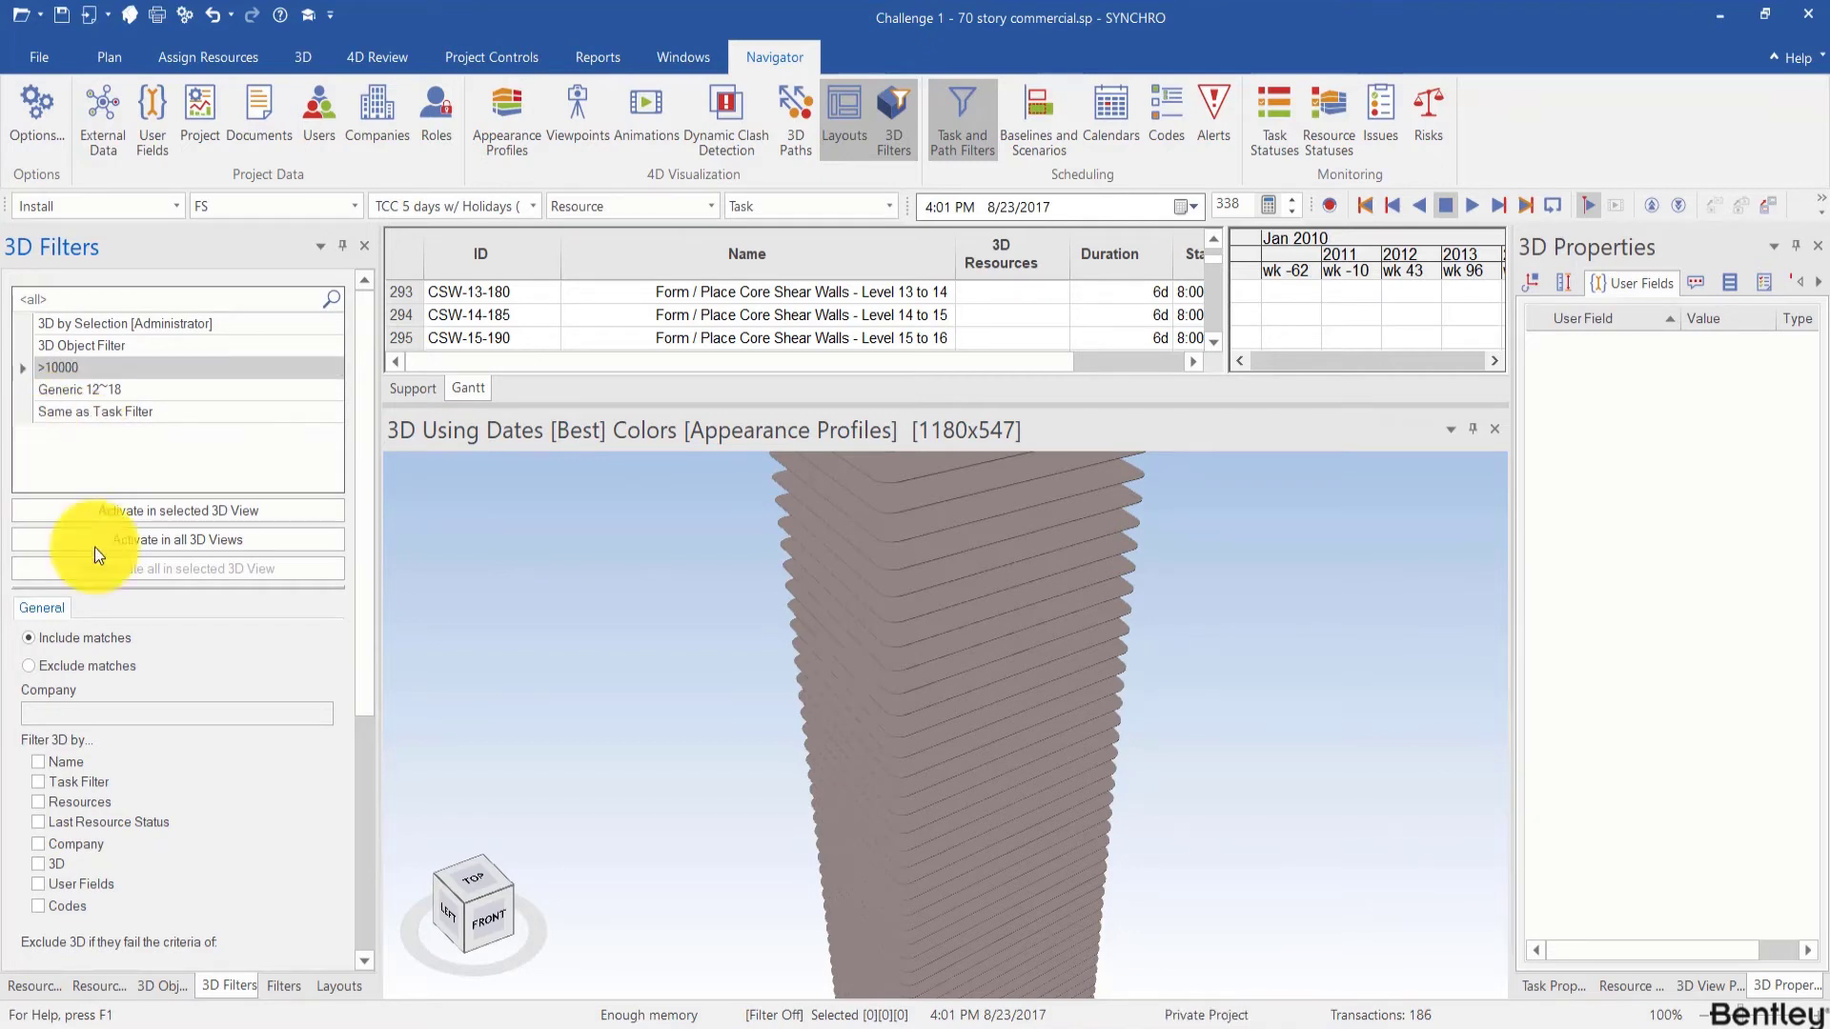
Step: Make the >10000 filter match by user fields, with the 3D user field Volume set to >10000
{"action": "left_click_drag", "start_coordinate": [368, 639], "coordinate": [324, 768]}
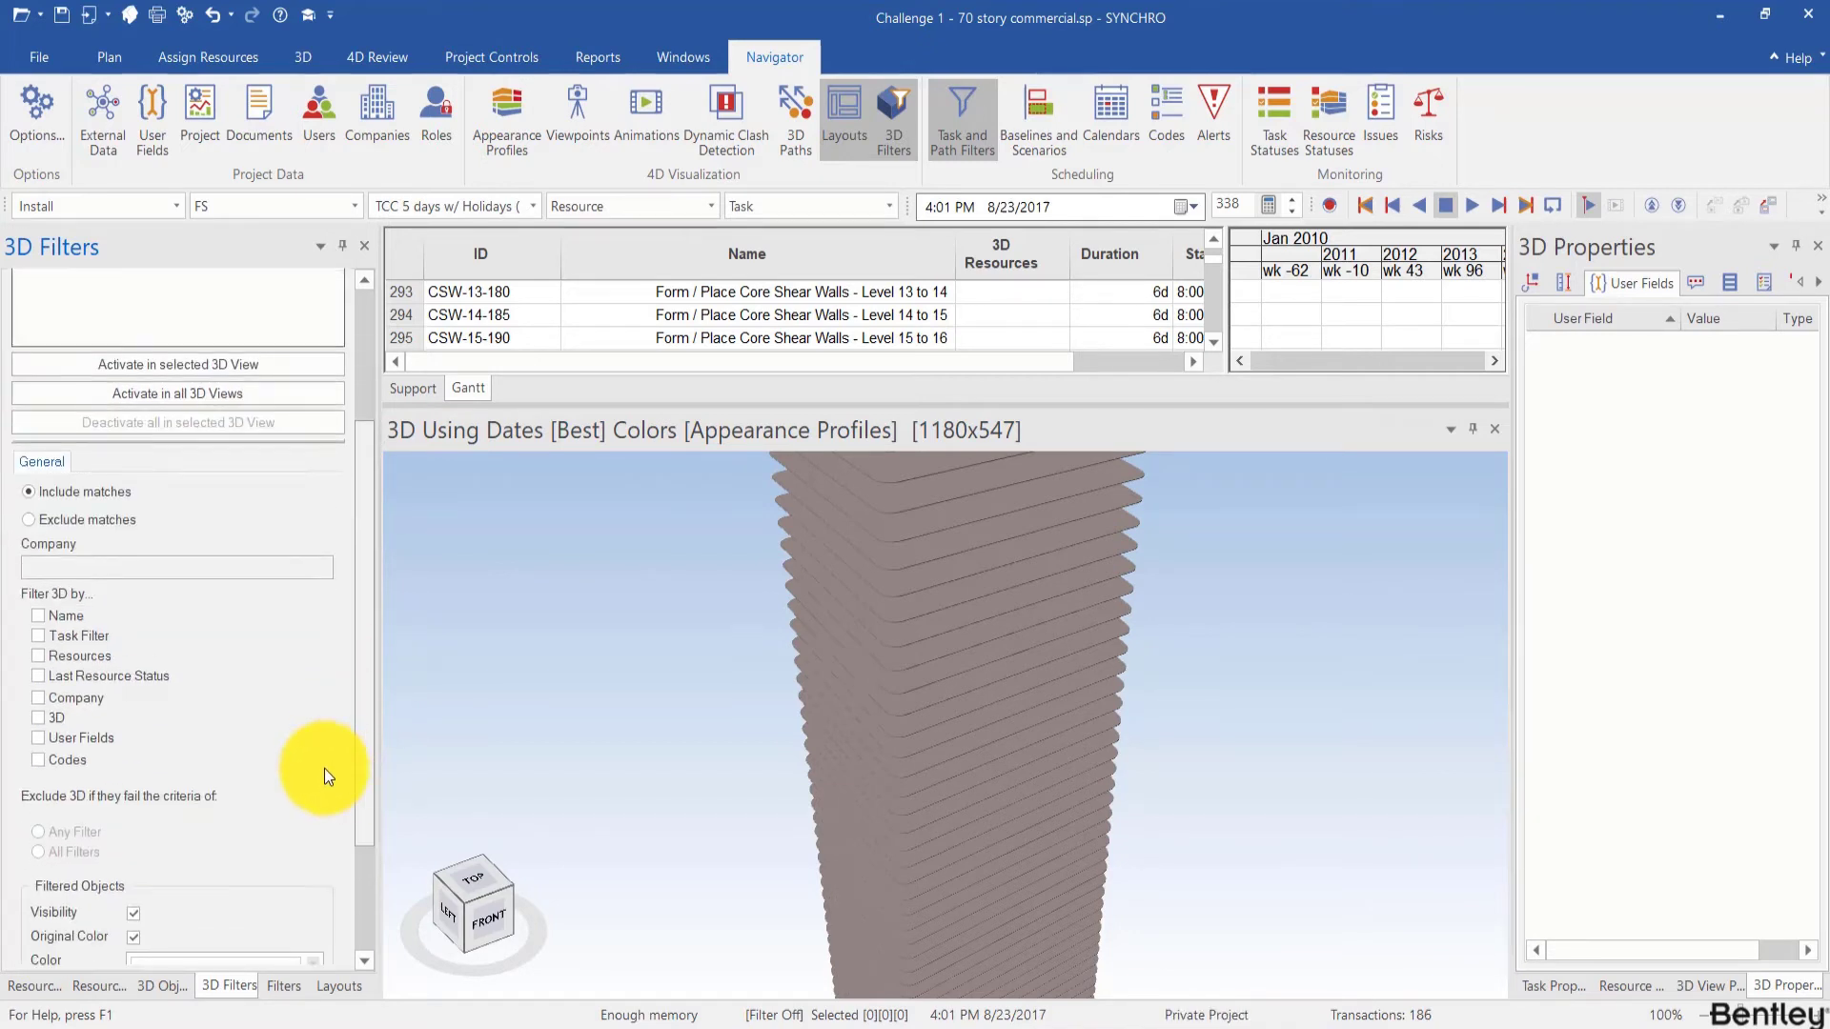
{"action": "left_click", "coordinate": [37, 737]}
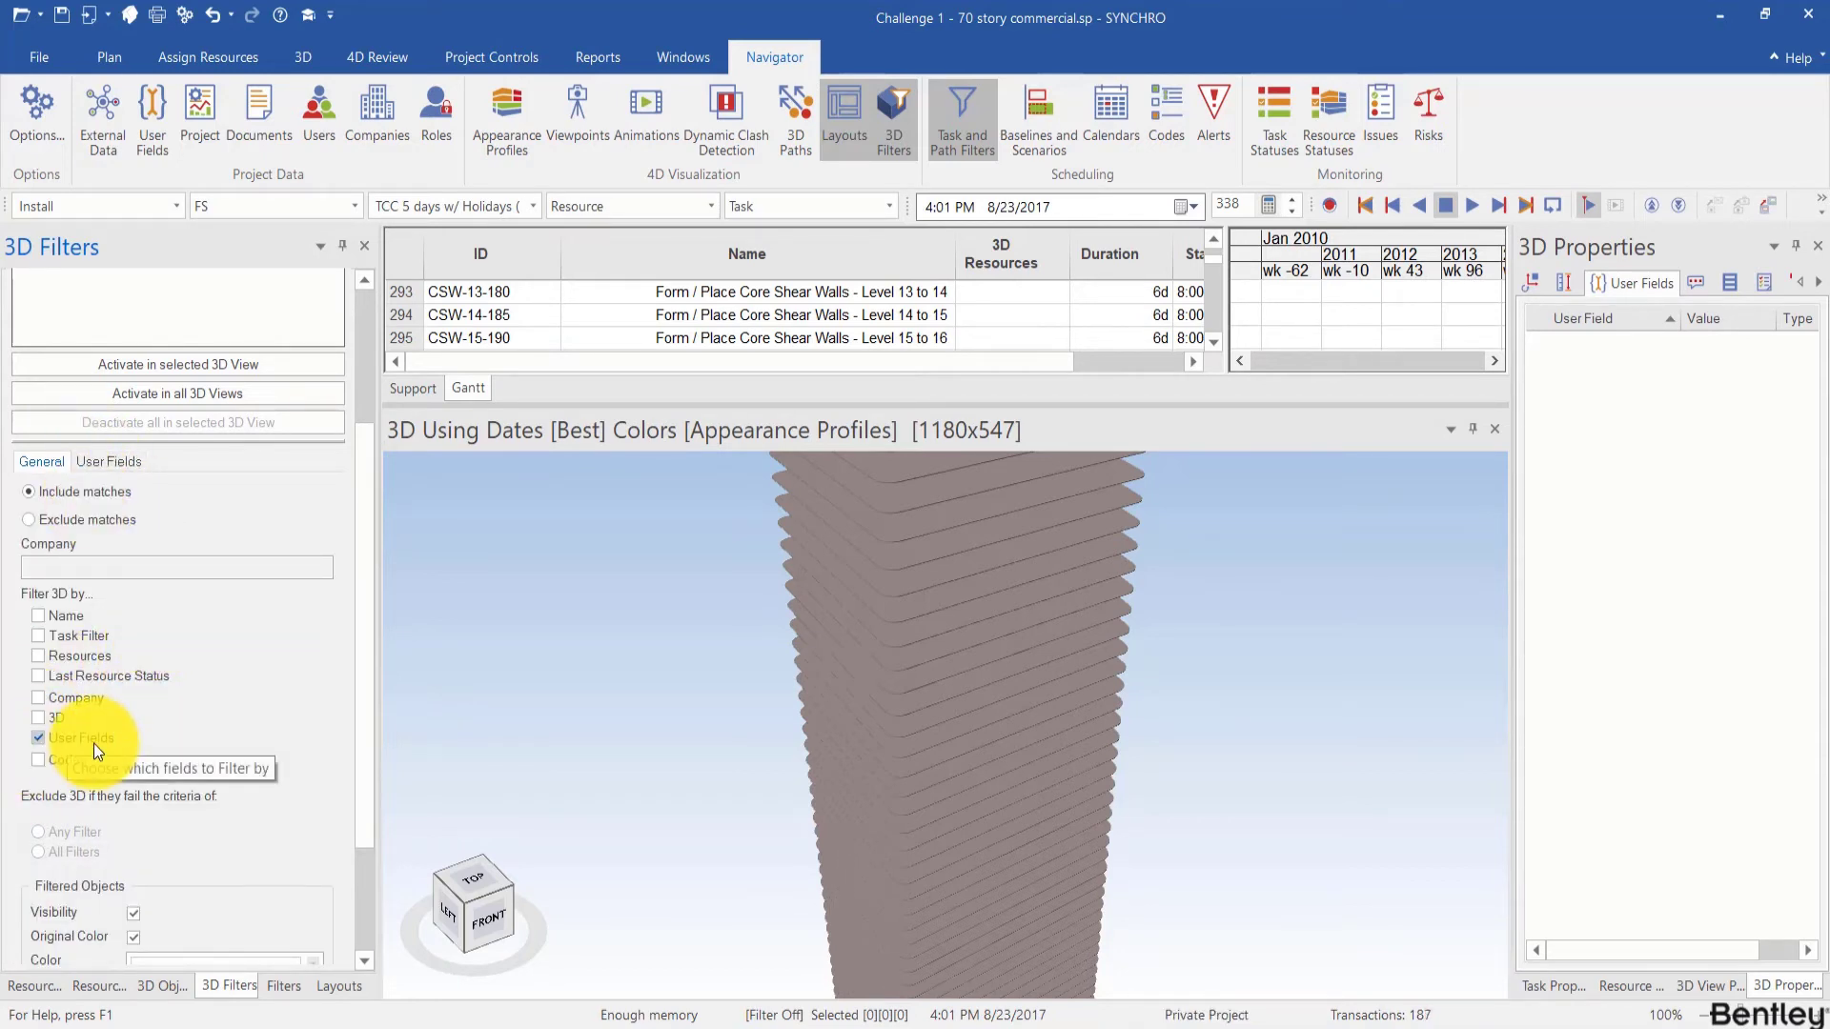
{"action": "left_click", "coordinate": [106, 462]}
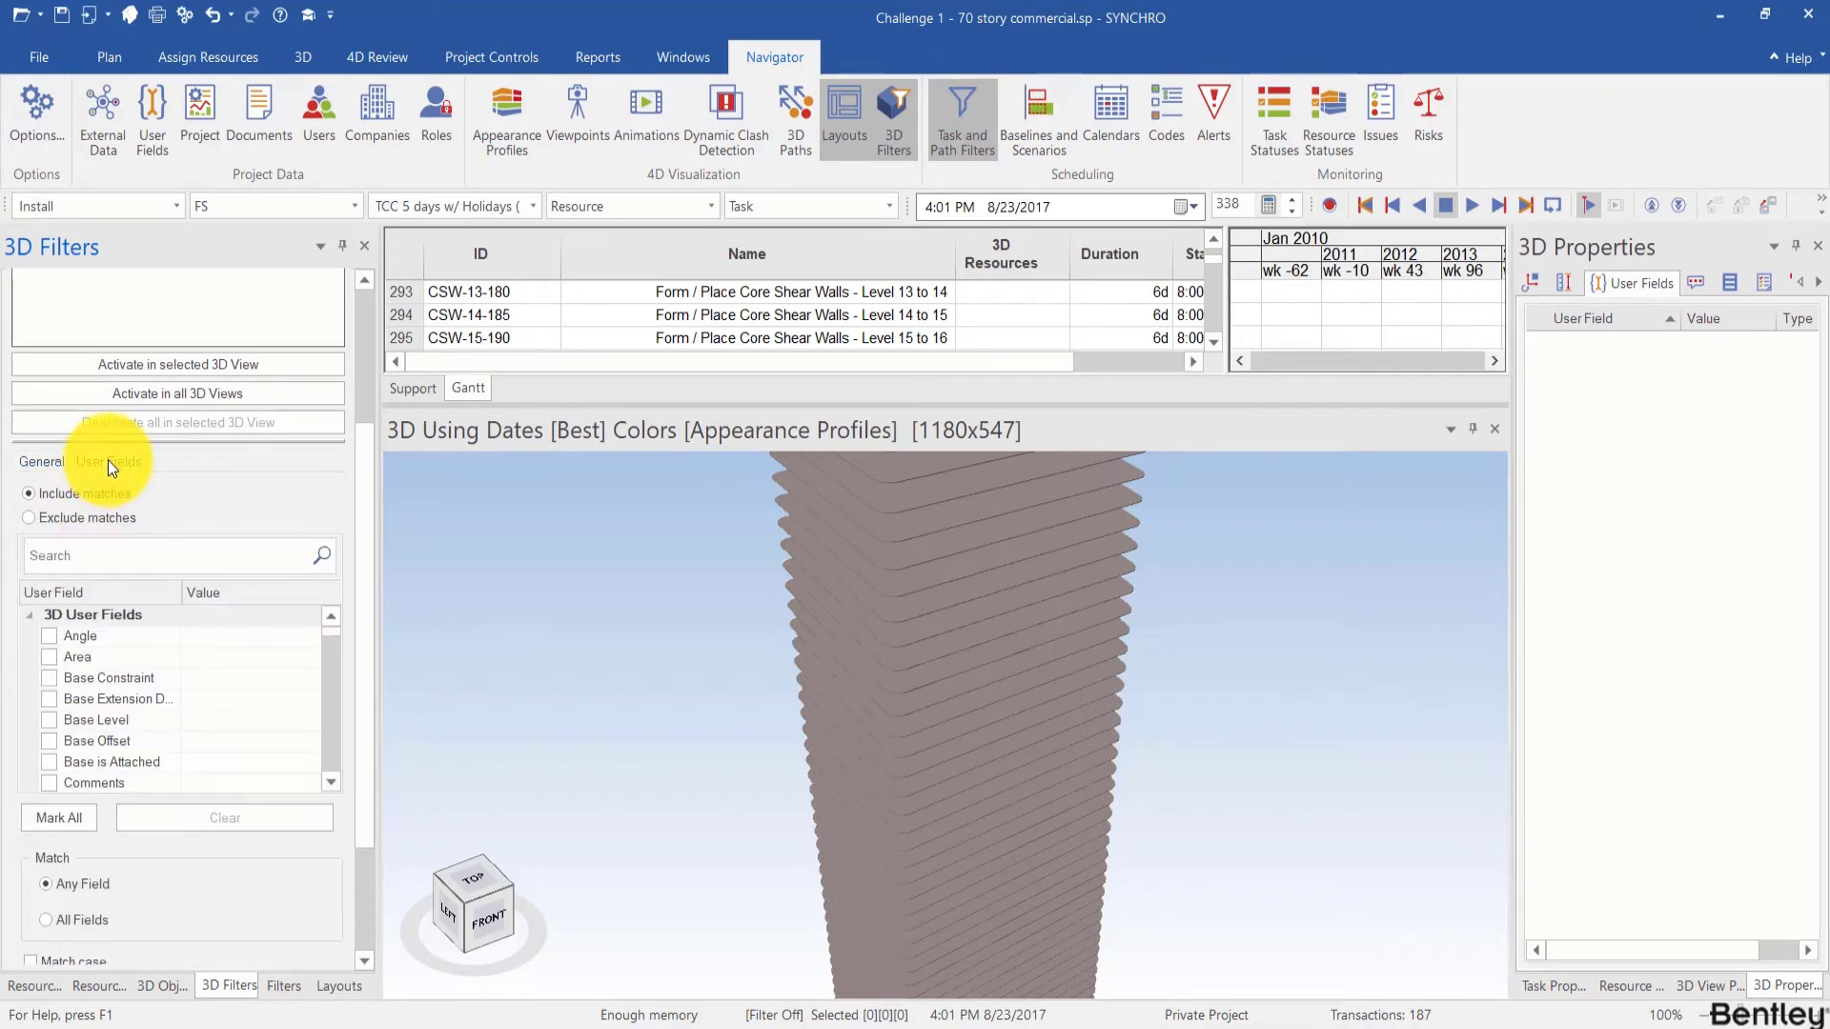
{"action": "left_click", "coordinate": [110, 557]}
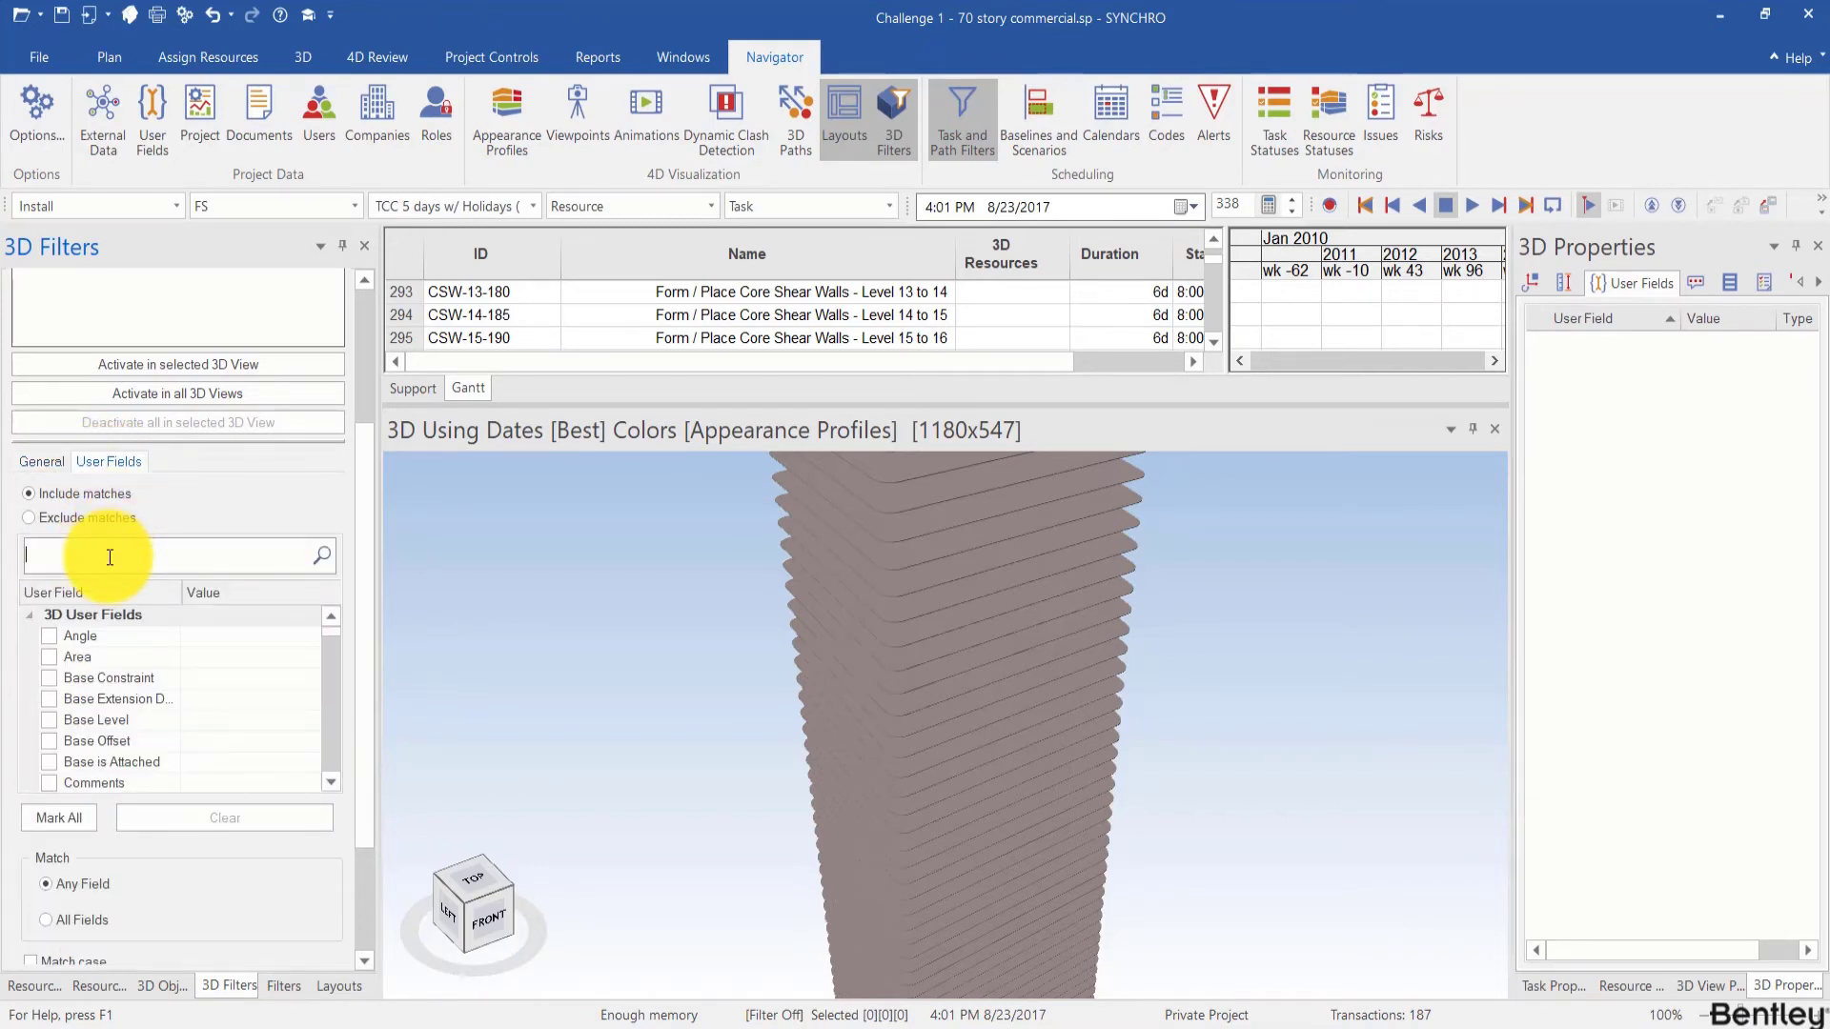
{"action": "type", "text": "VOLUME"}
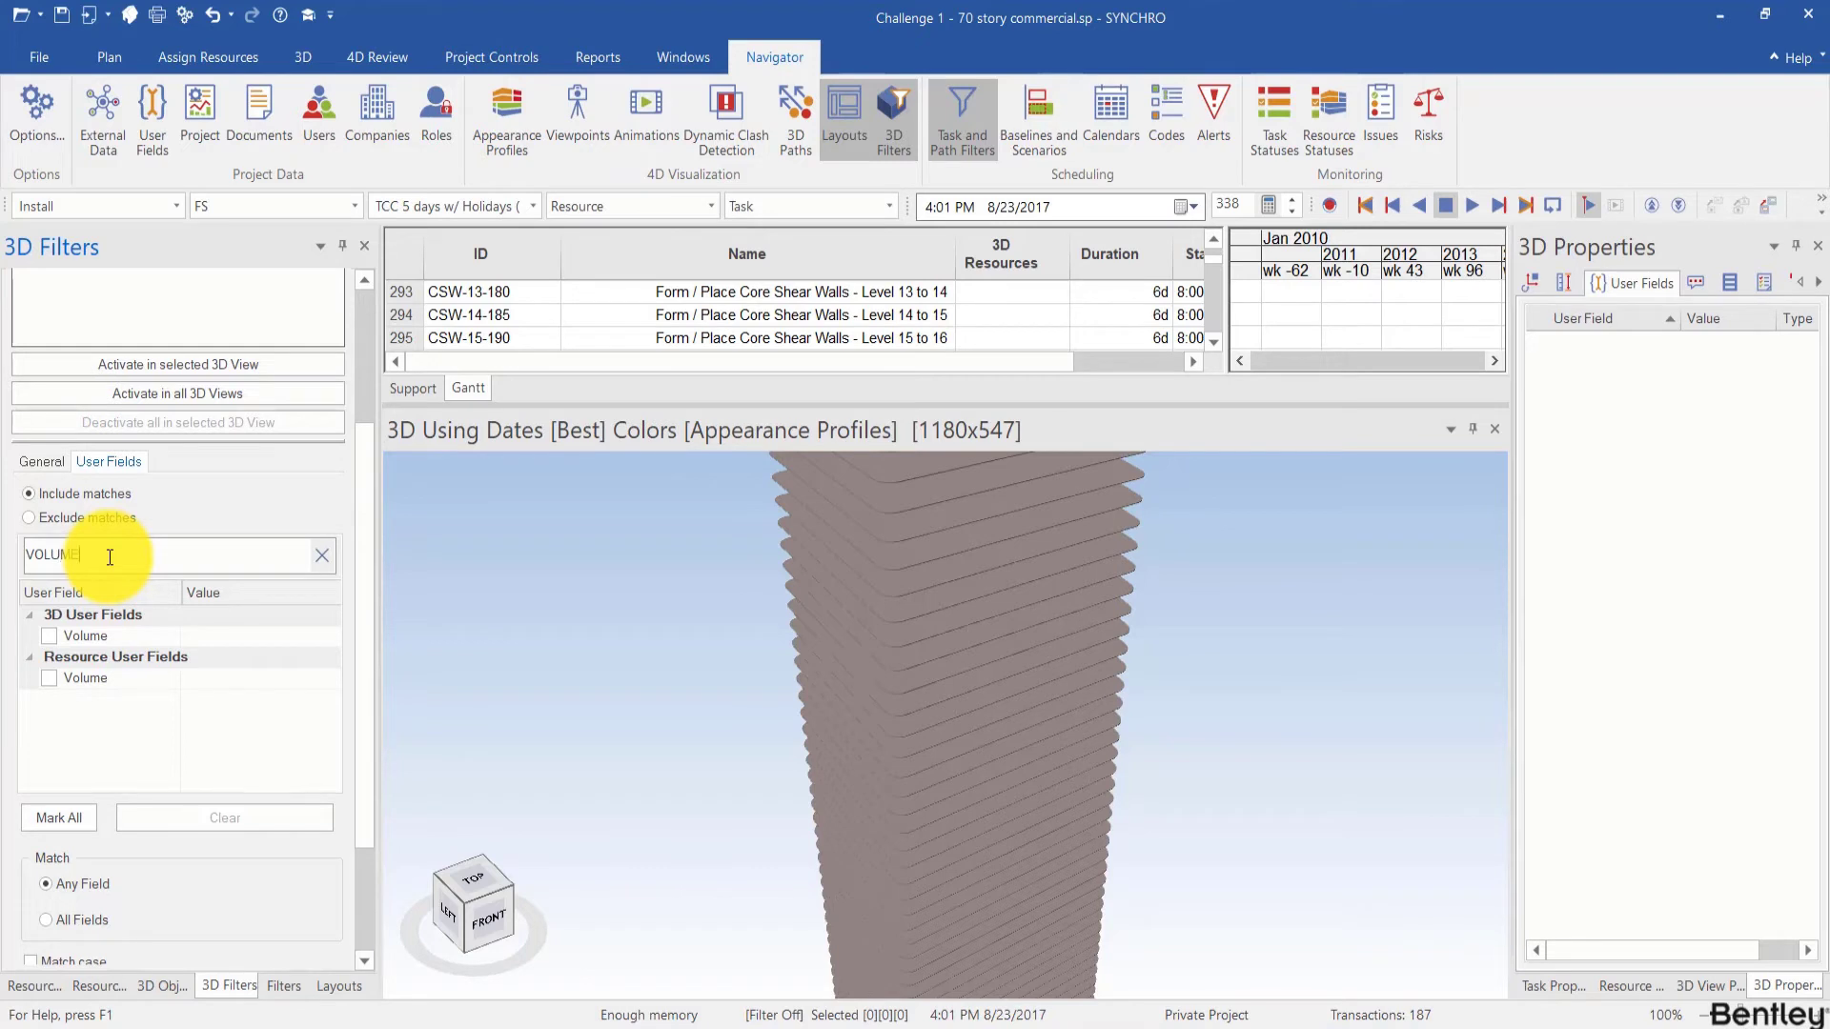
{"action": "left_click", "coordinate": [50, 636]}
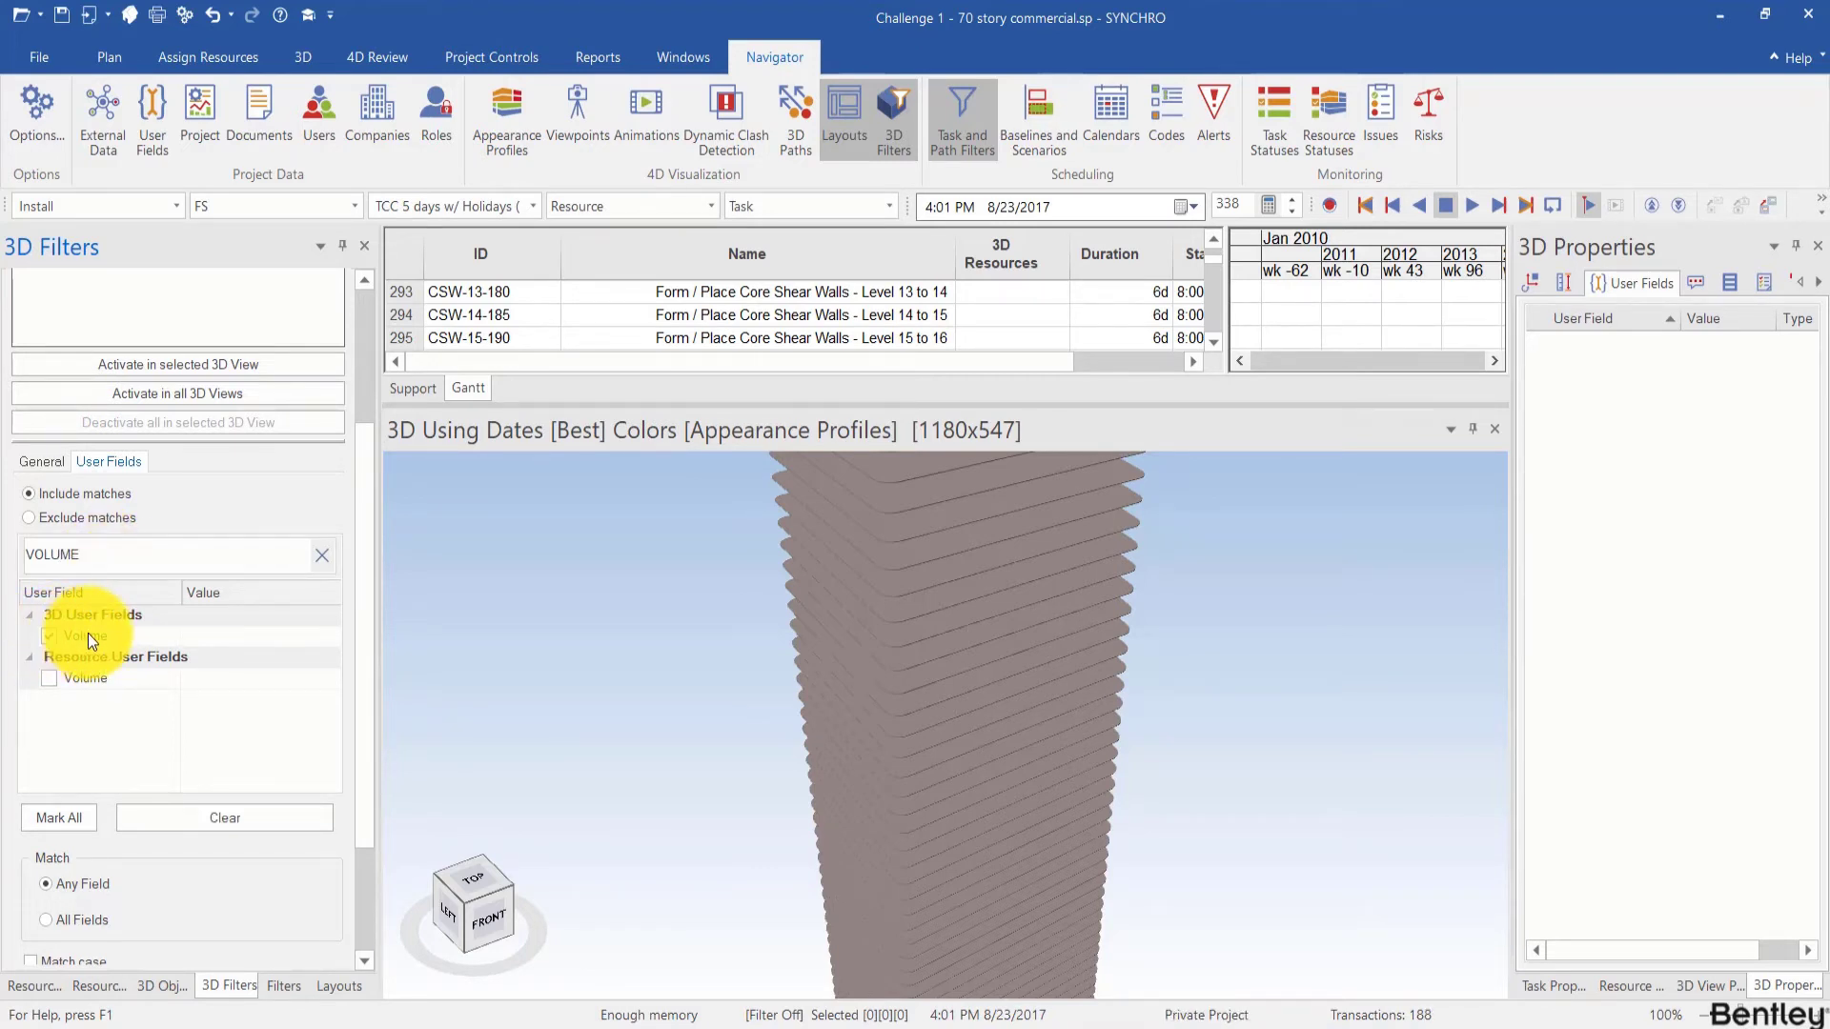
{"action": "left_click", "coordinate": [210, 637]}
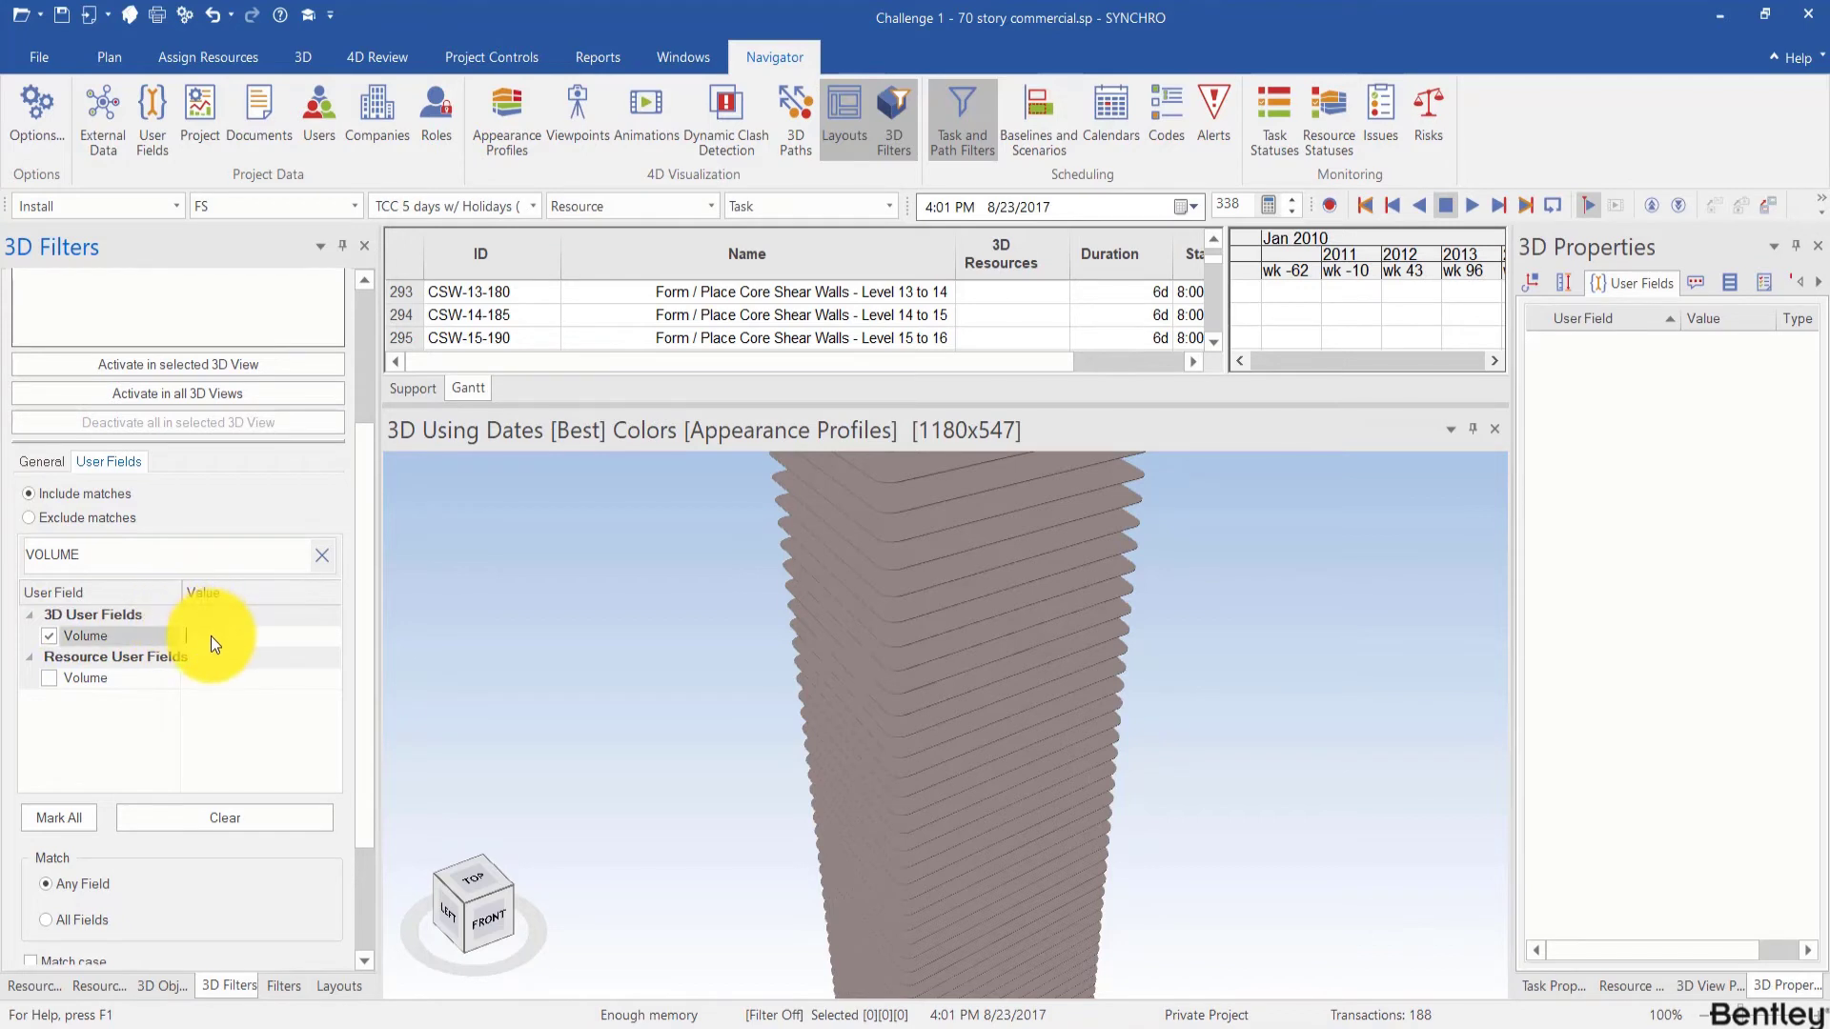
{"action": "type", "text": ">10000"}
{"action": "key", "text": "Return"}
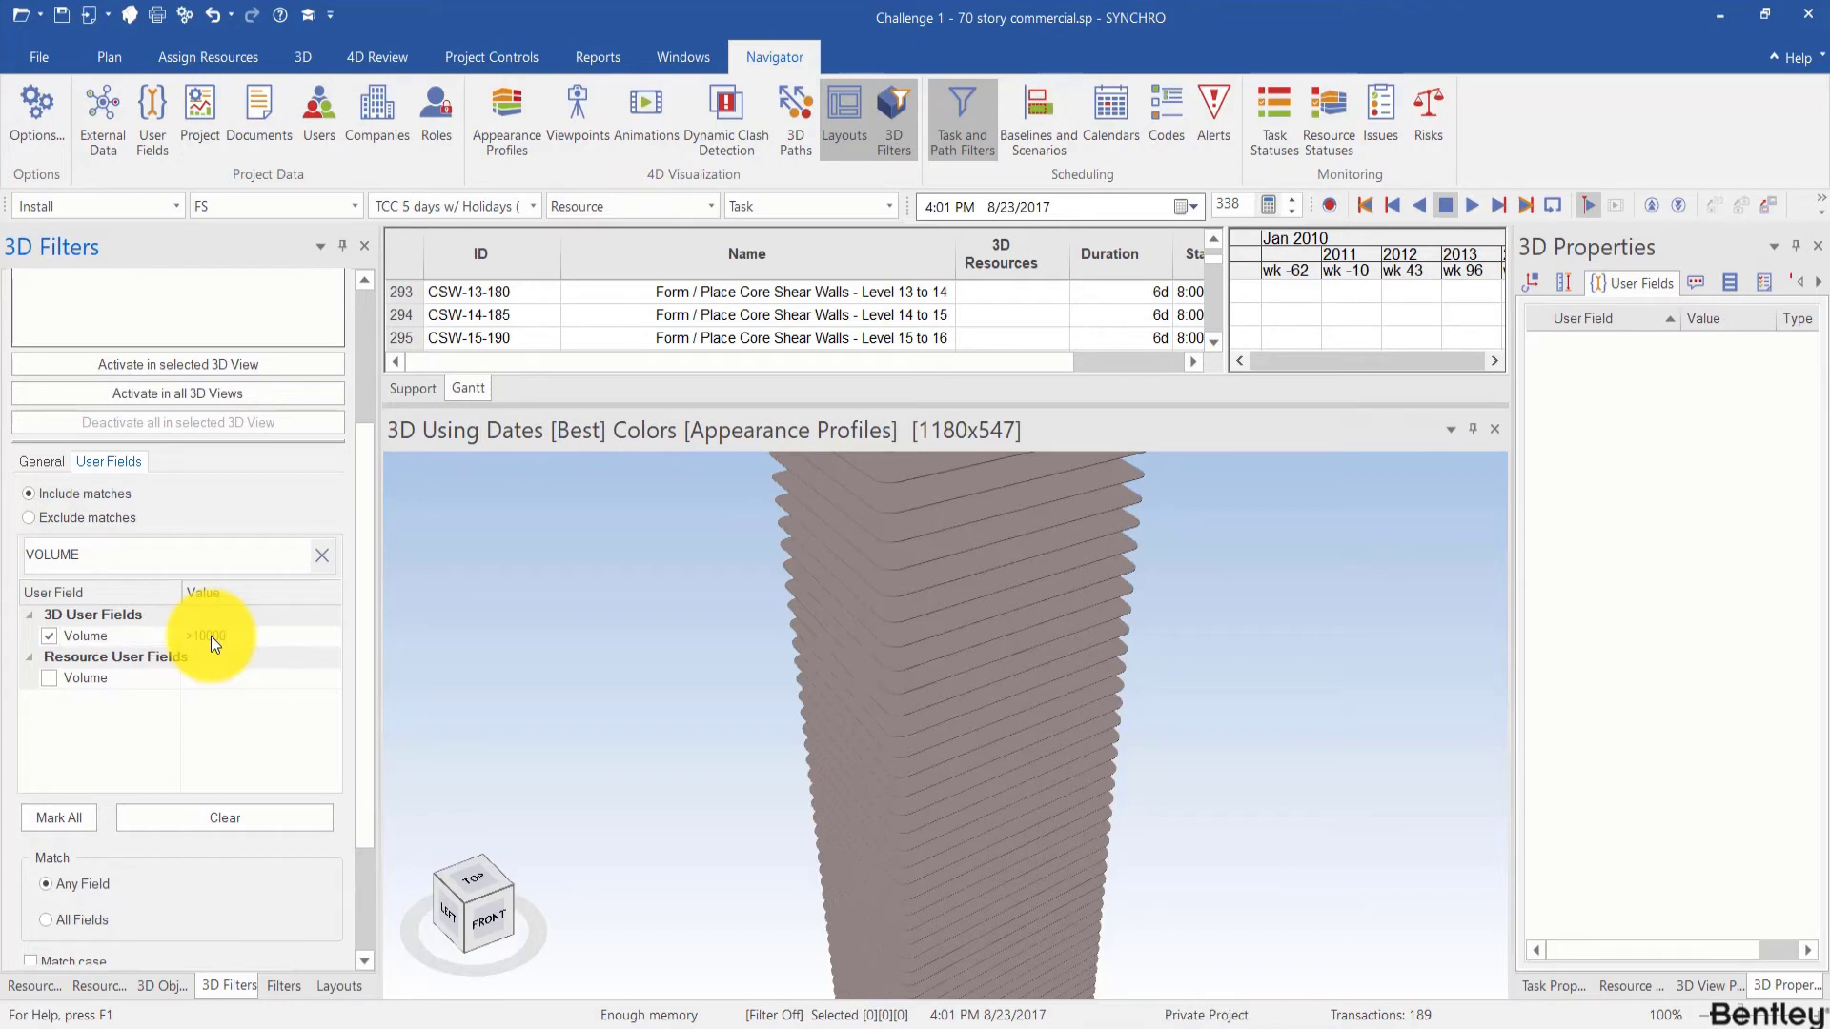
Step: Activate the >10000 filter in the selected 3D view and inspect the filtered slabs from different angles
{"action": "left_click", "coordinate": [139, 363]}
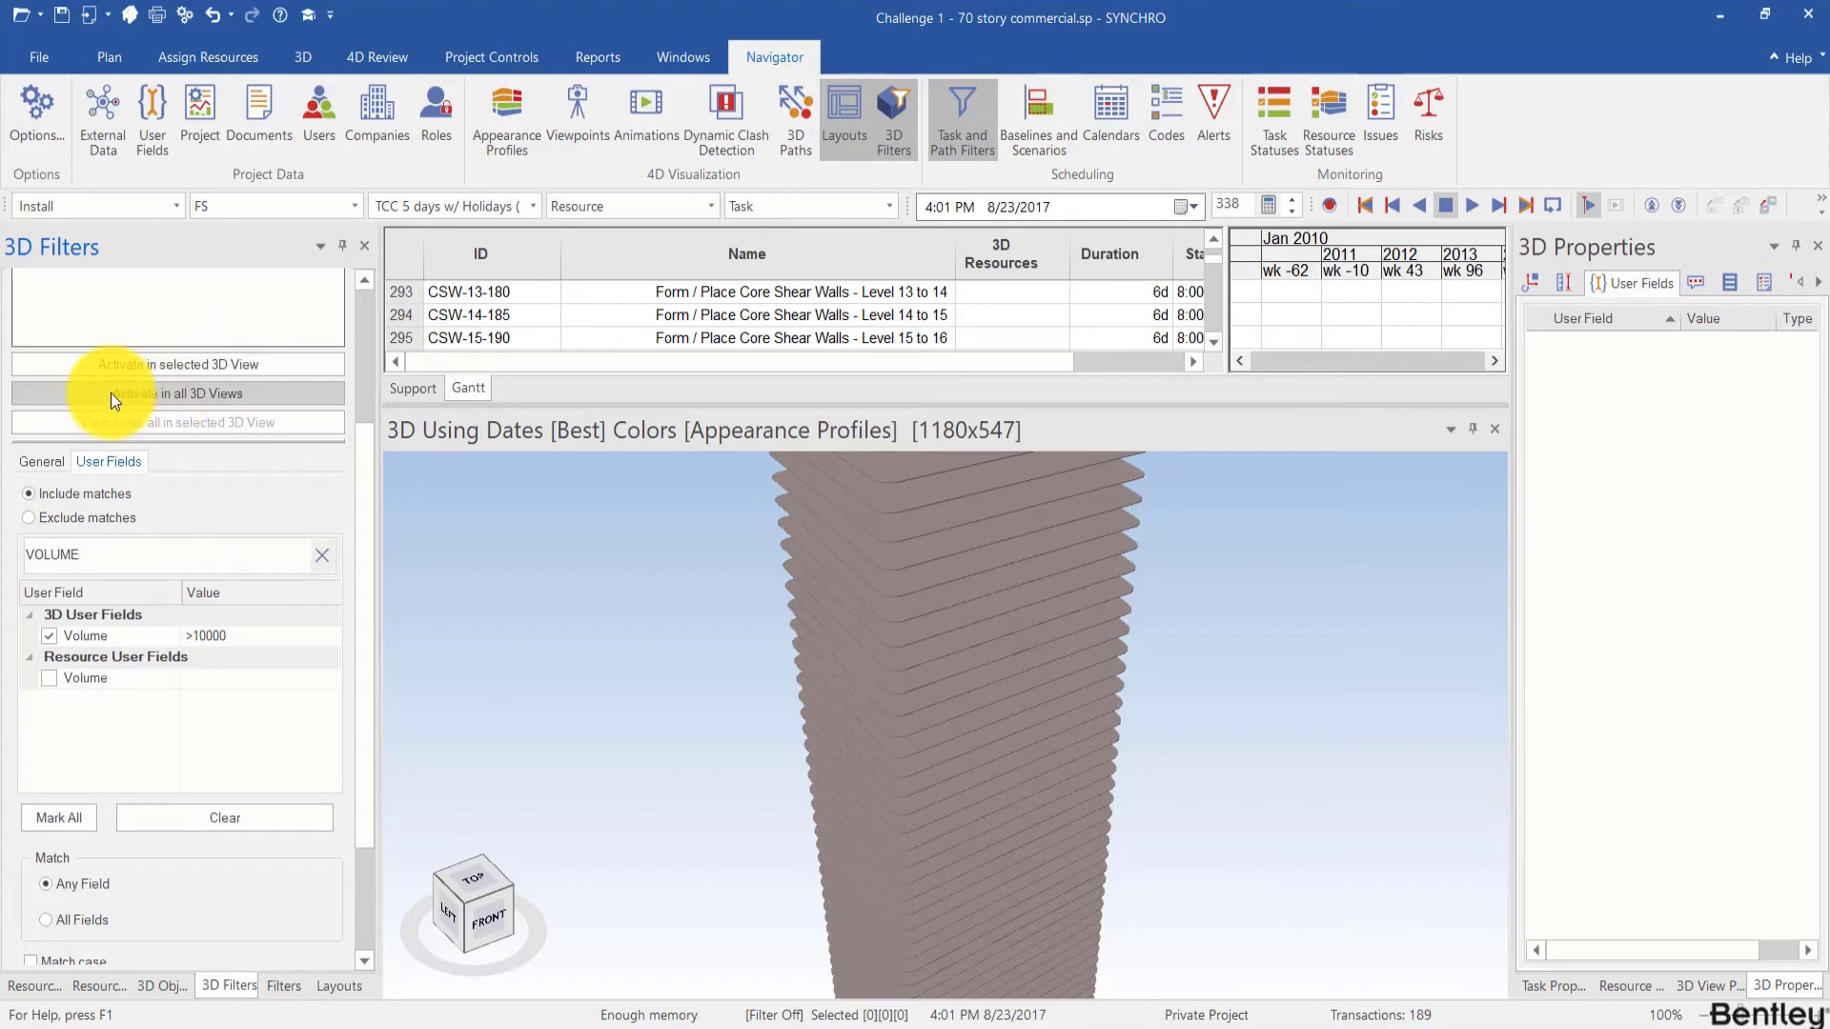
{"action": "left_click", "coordinate": [242, 364]}
{"action": "left_click_drag", "start_coordinate": [953, 775], "coordinate": [989, 584]}
{"action": "left_click_drag", "start_coordinate": [930, 771], "coordinate": [933, 844]}
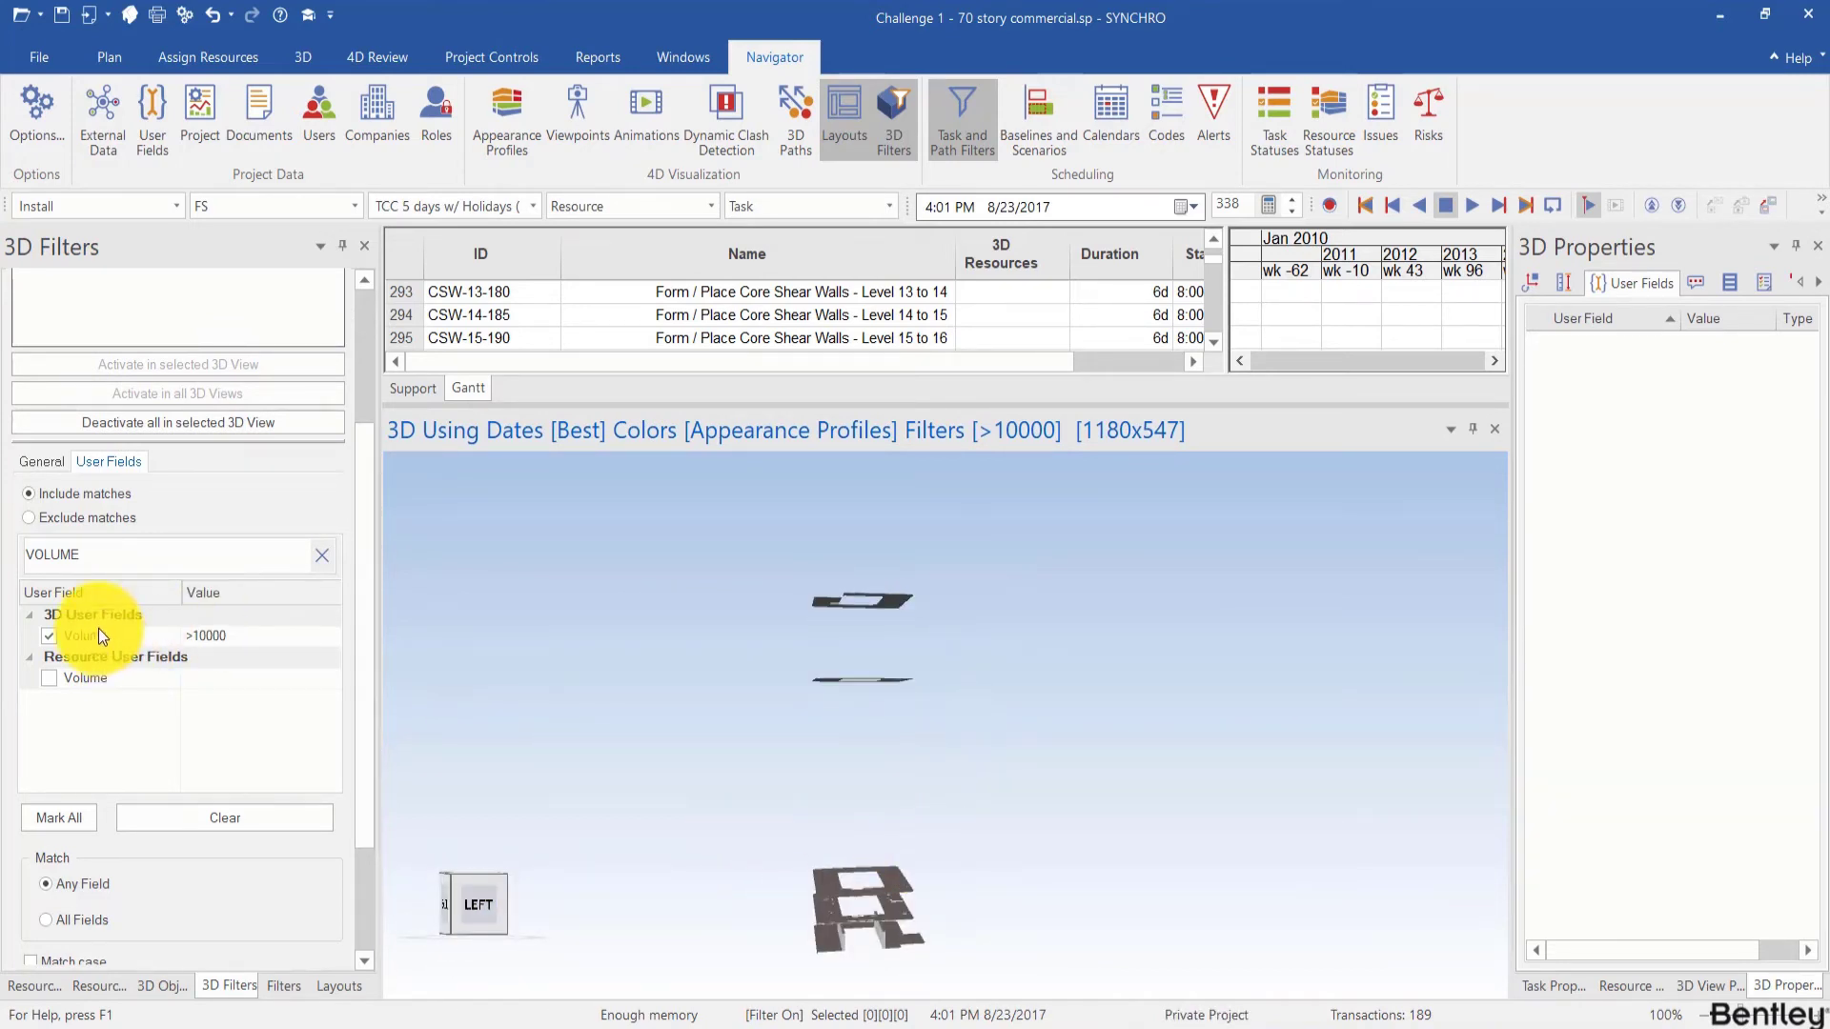
{"action": "left_click_drag", "start_coordinate": [825, 726], "coordinate": [752, 763]}
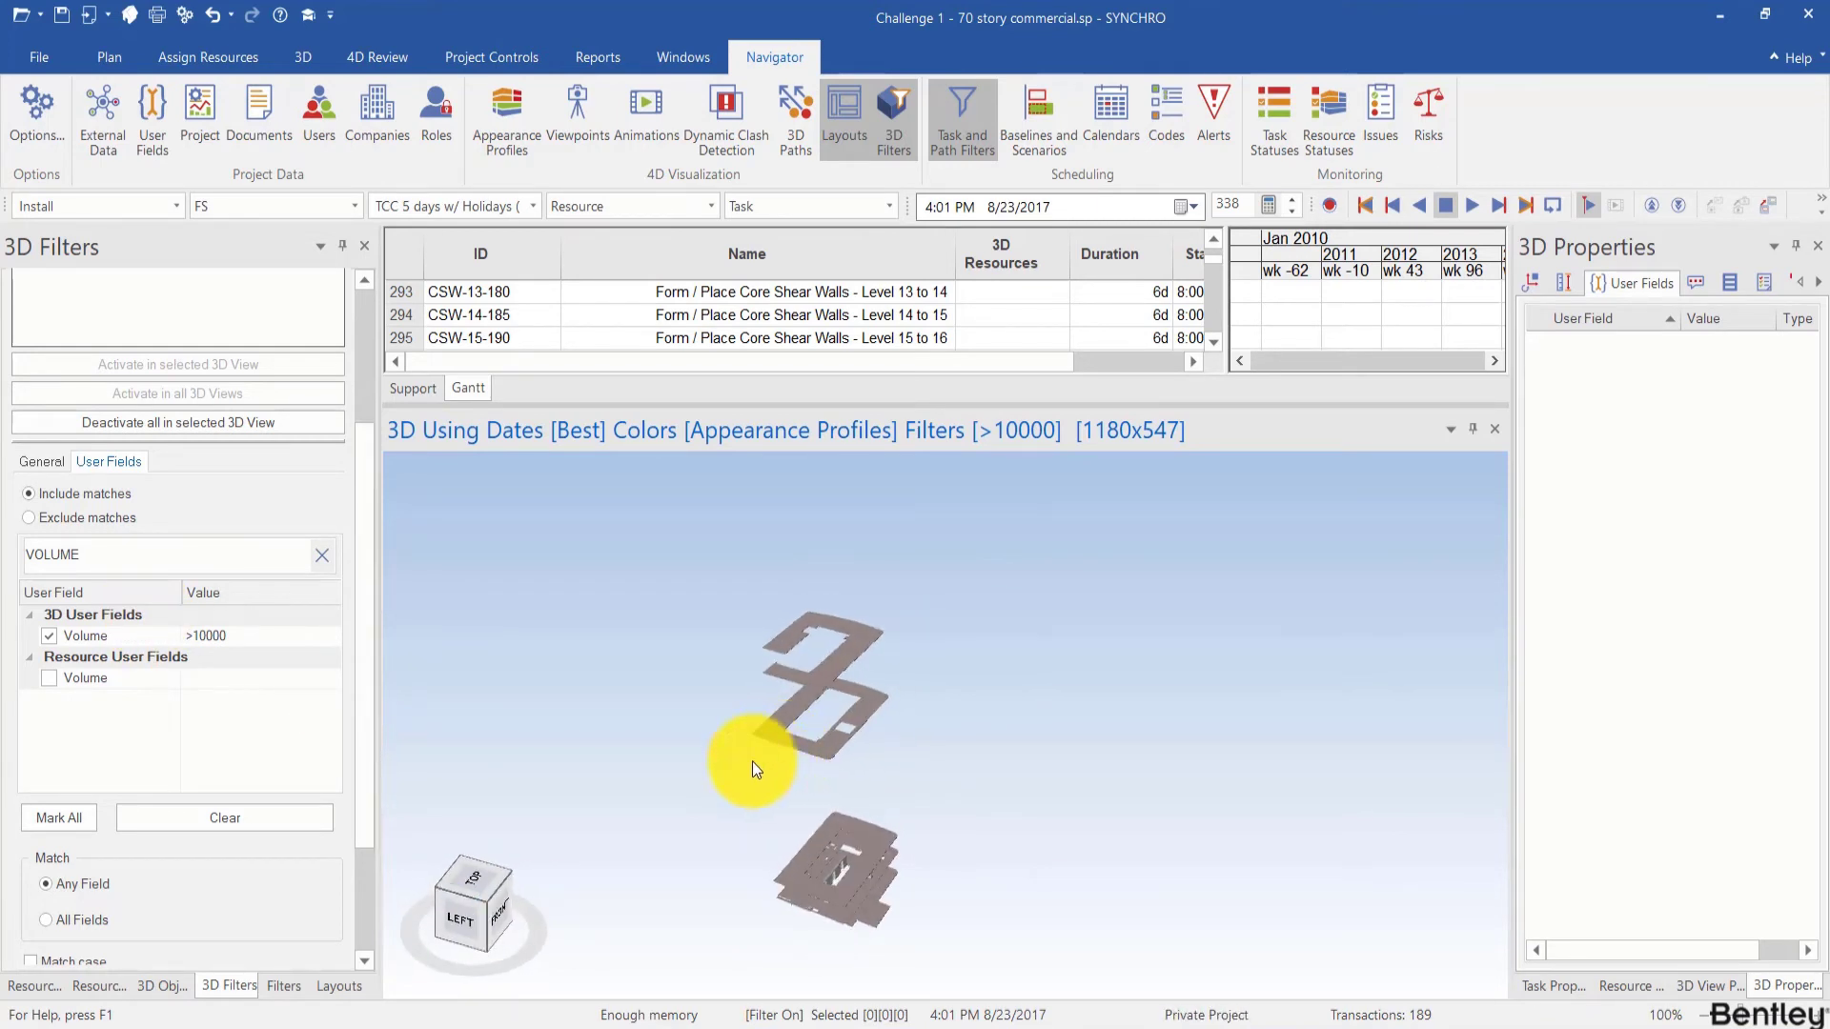
Step: Try the filter's 3D Volume criterion with >5000 and with >8000
{"action": "left_click", "coordinate": [237, 637]}
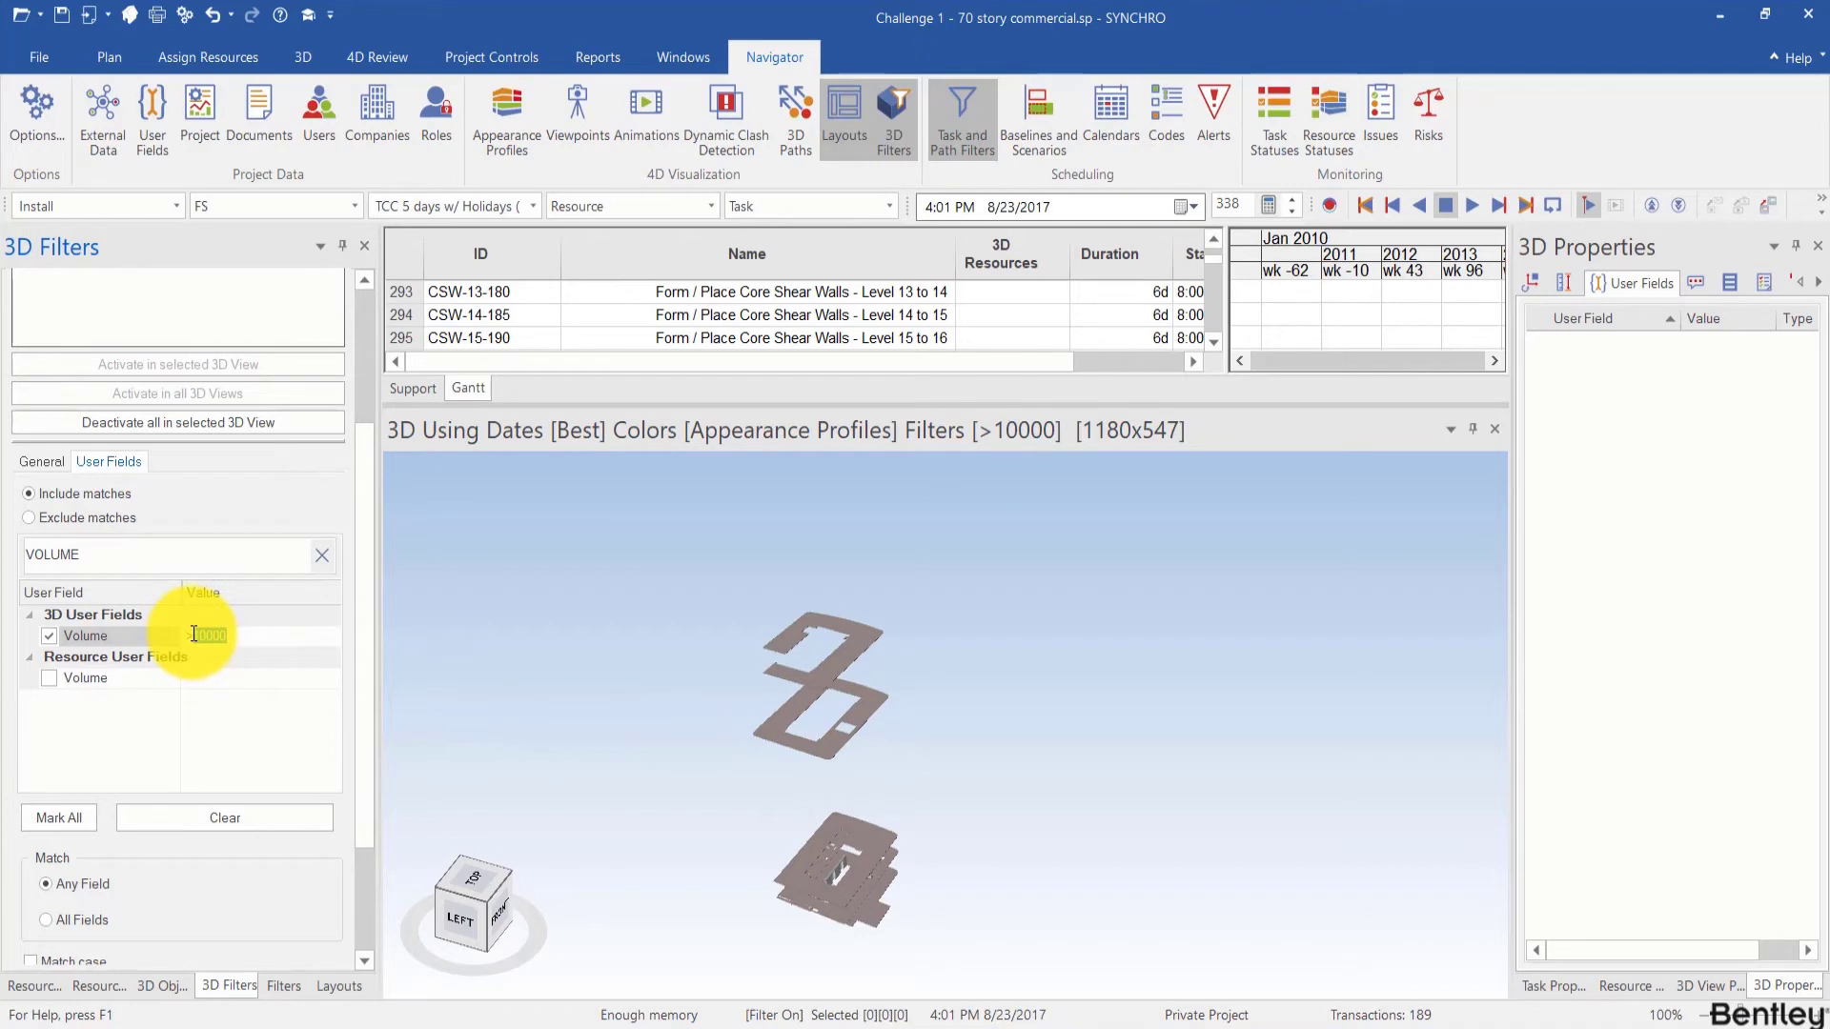
{"action": "key", "text": "BackSpace"}
{"action": "type", "text": "500"}
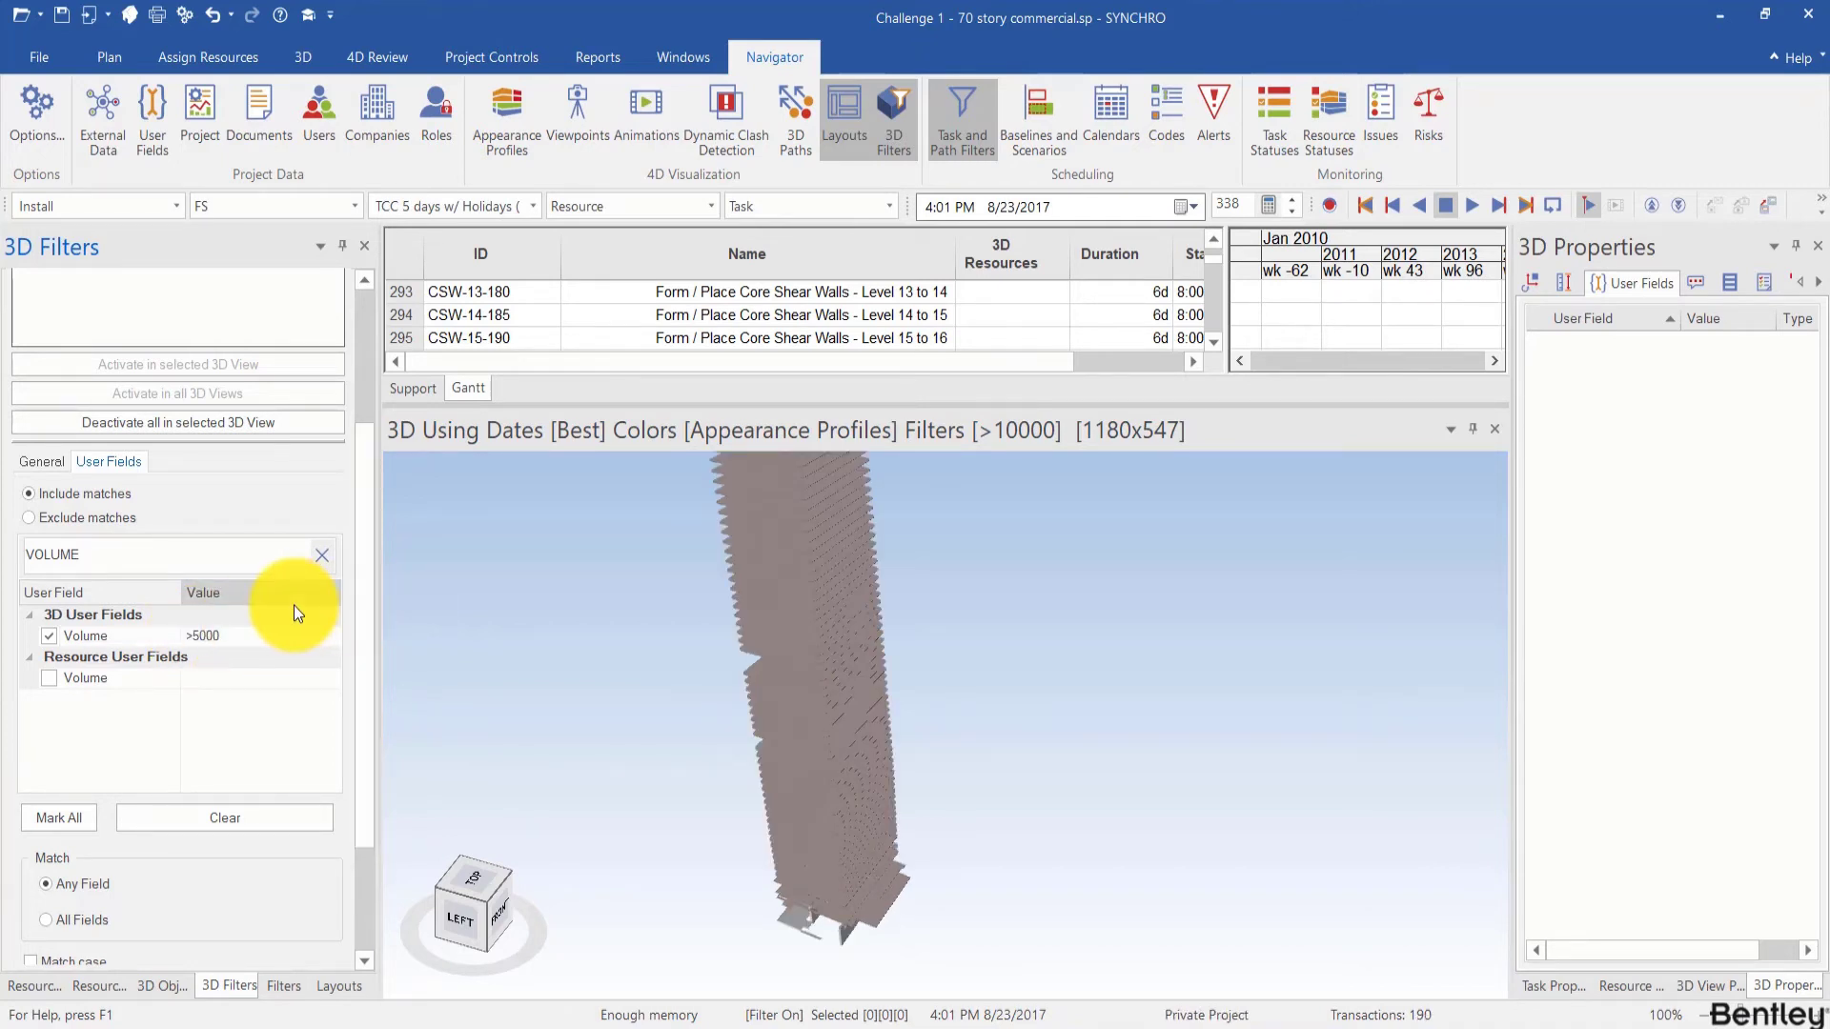
{"action": "double_click", "coordinate": [237, 637]}
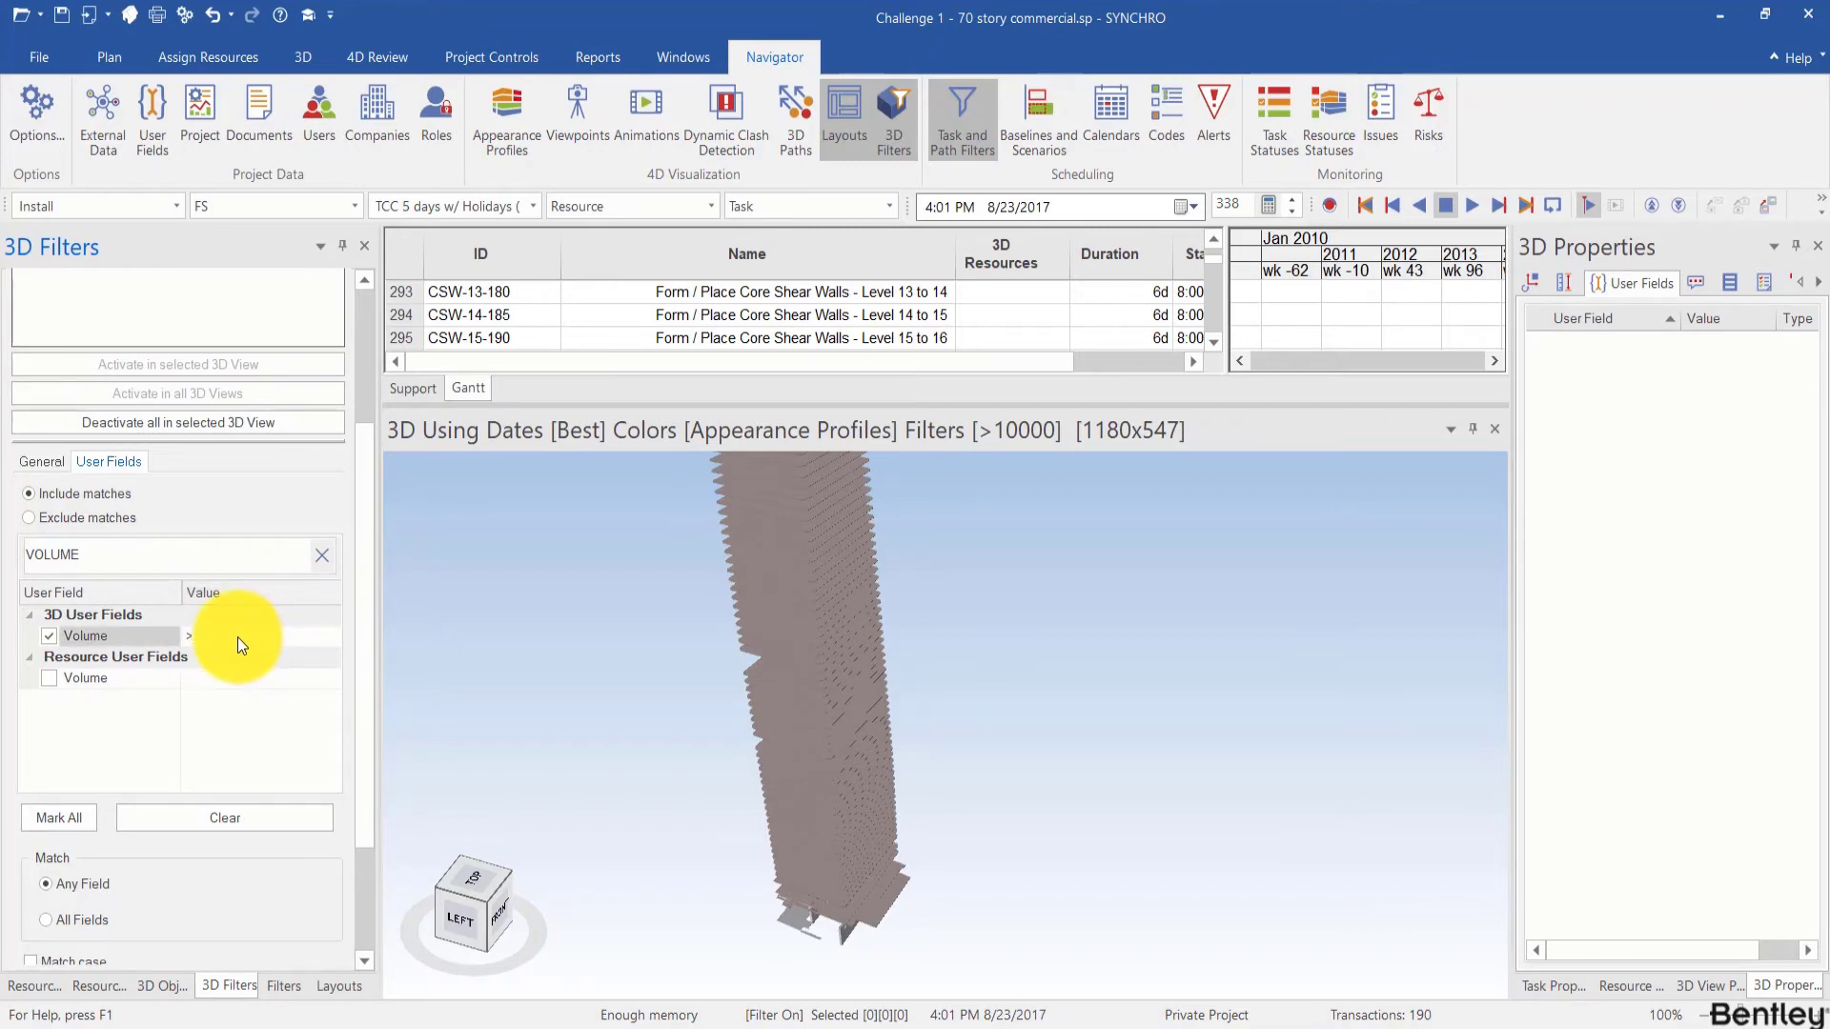
{"action": "type", "text": "8000"}
{"action": "key", "text": "Return"}
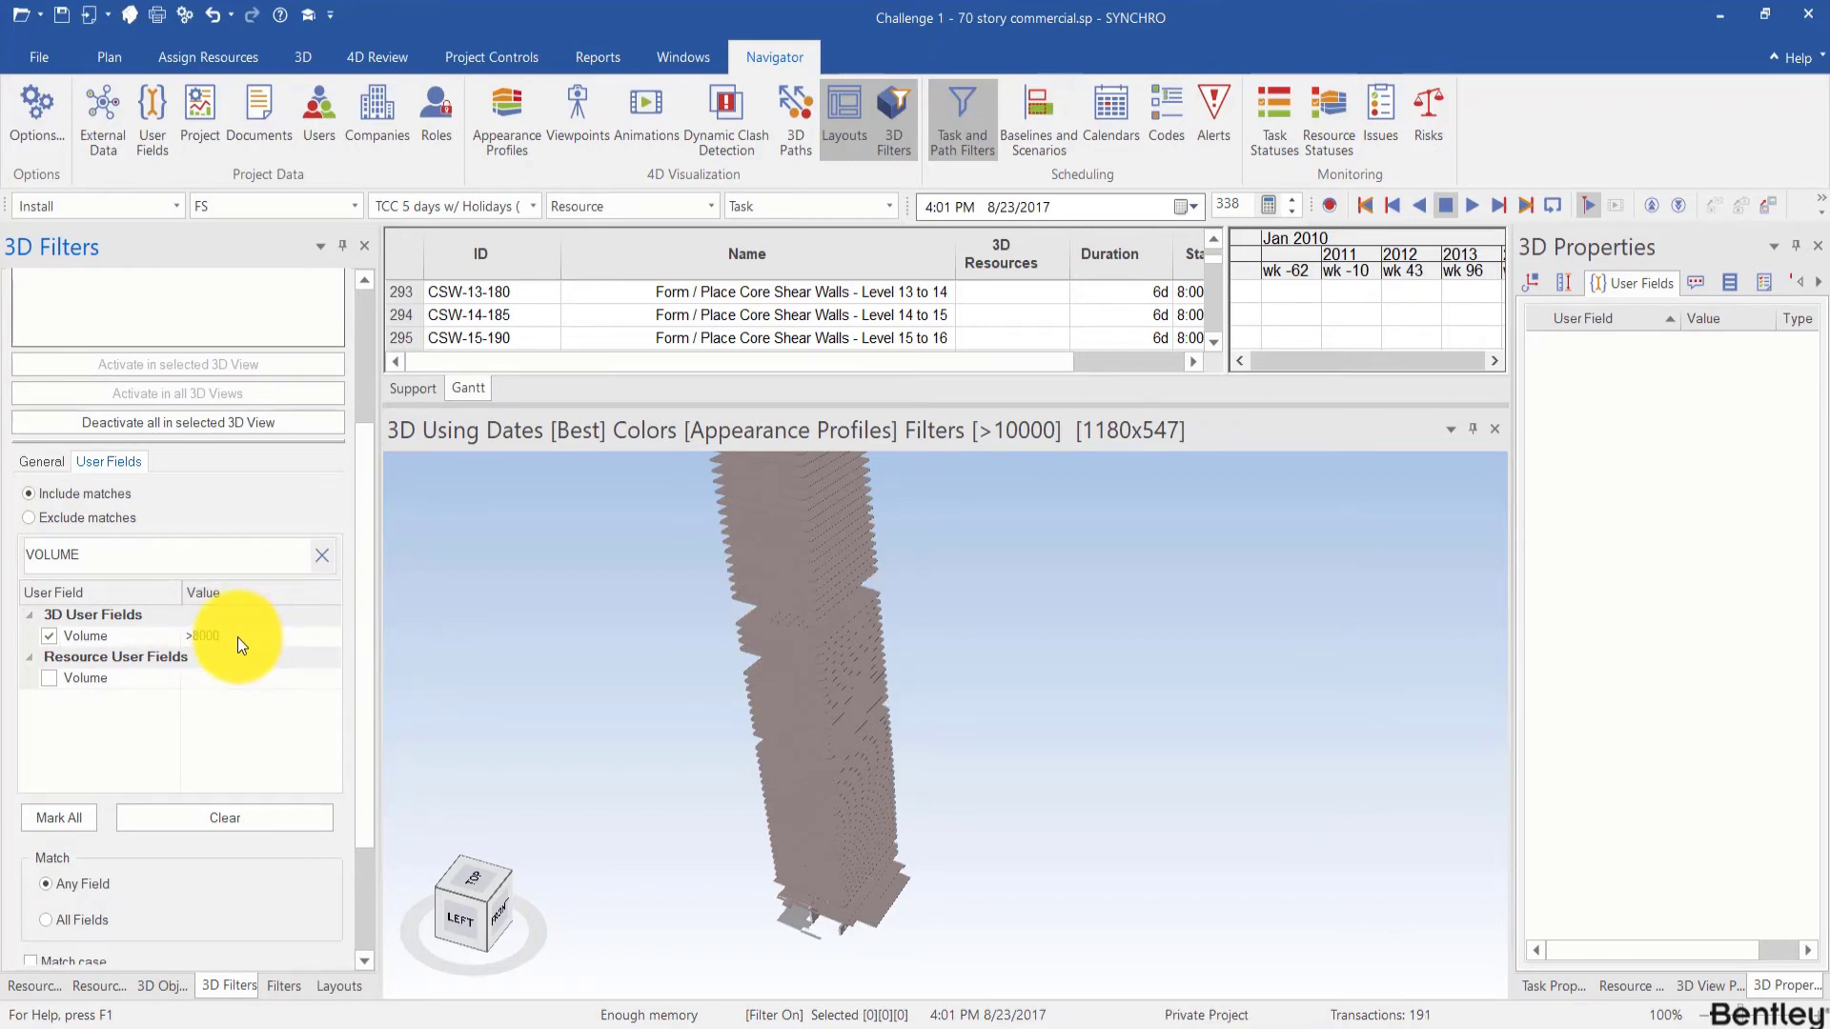
Step: Set the filter's 3D Volume criterion back to >10000
{"action": "left_click", "coordinate": [227, 639]}
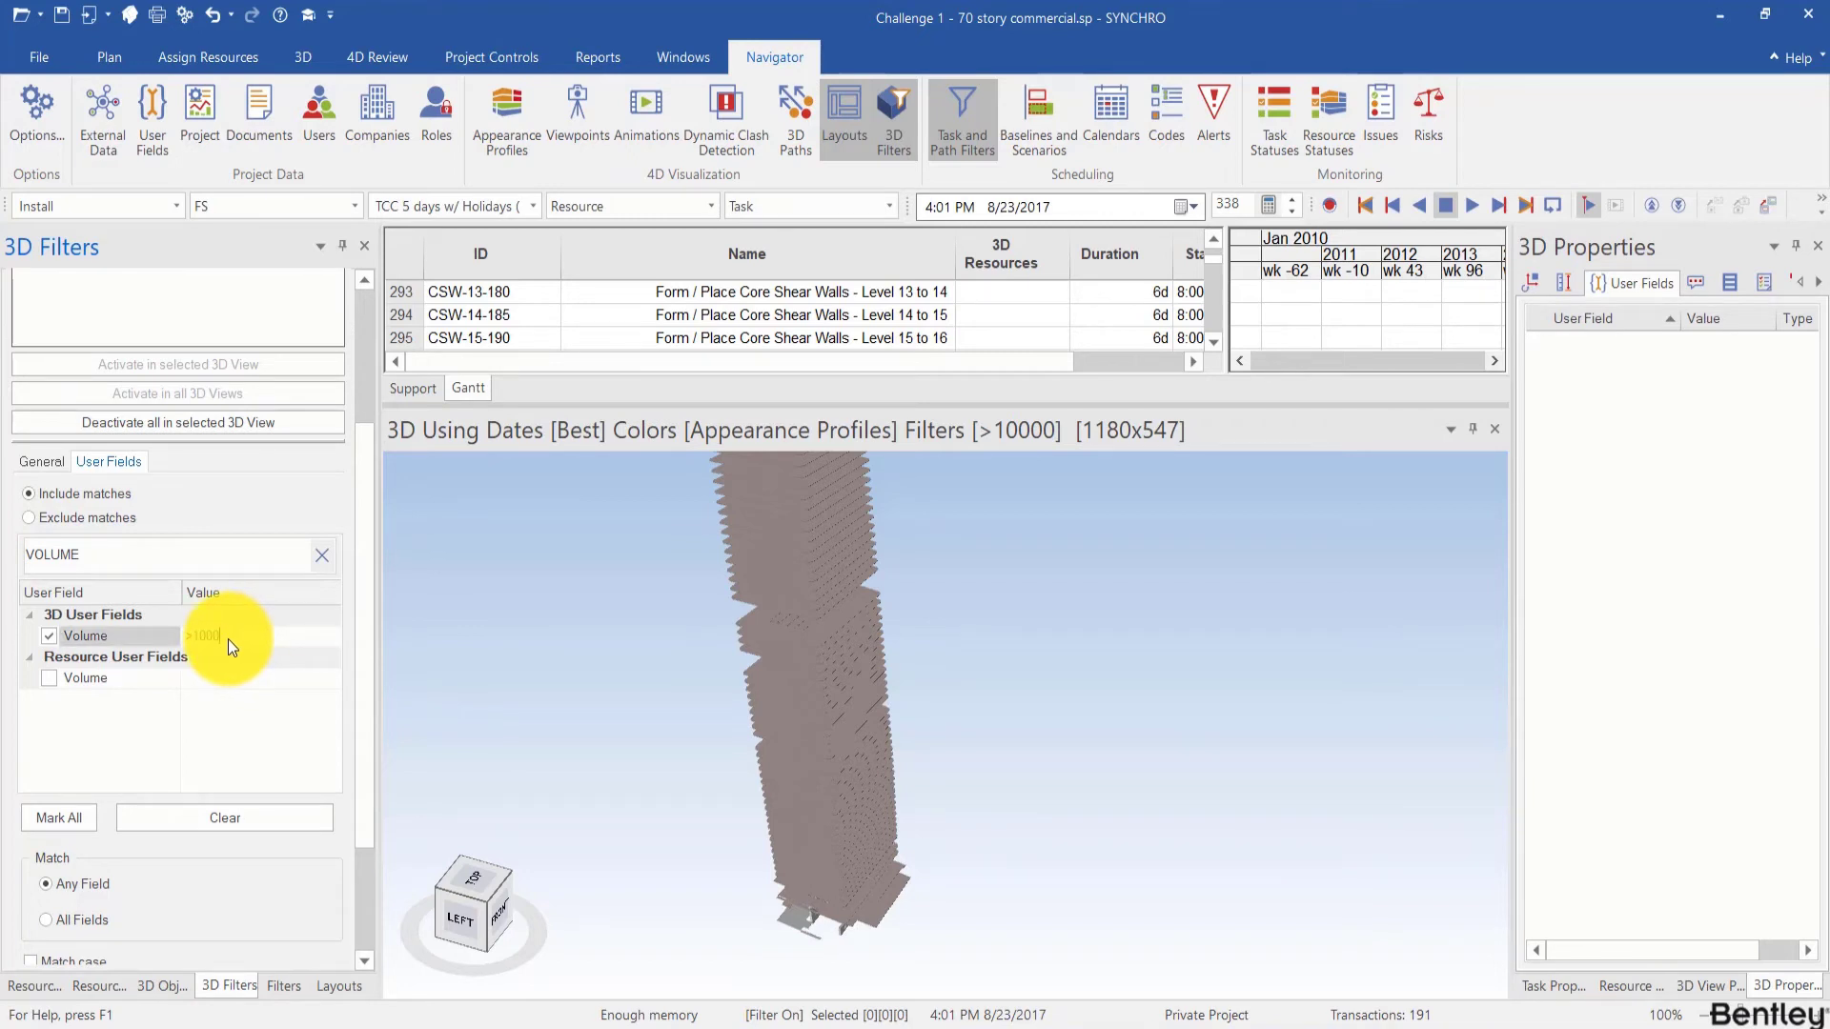
{"action": "key", "text": "Return"}
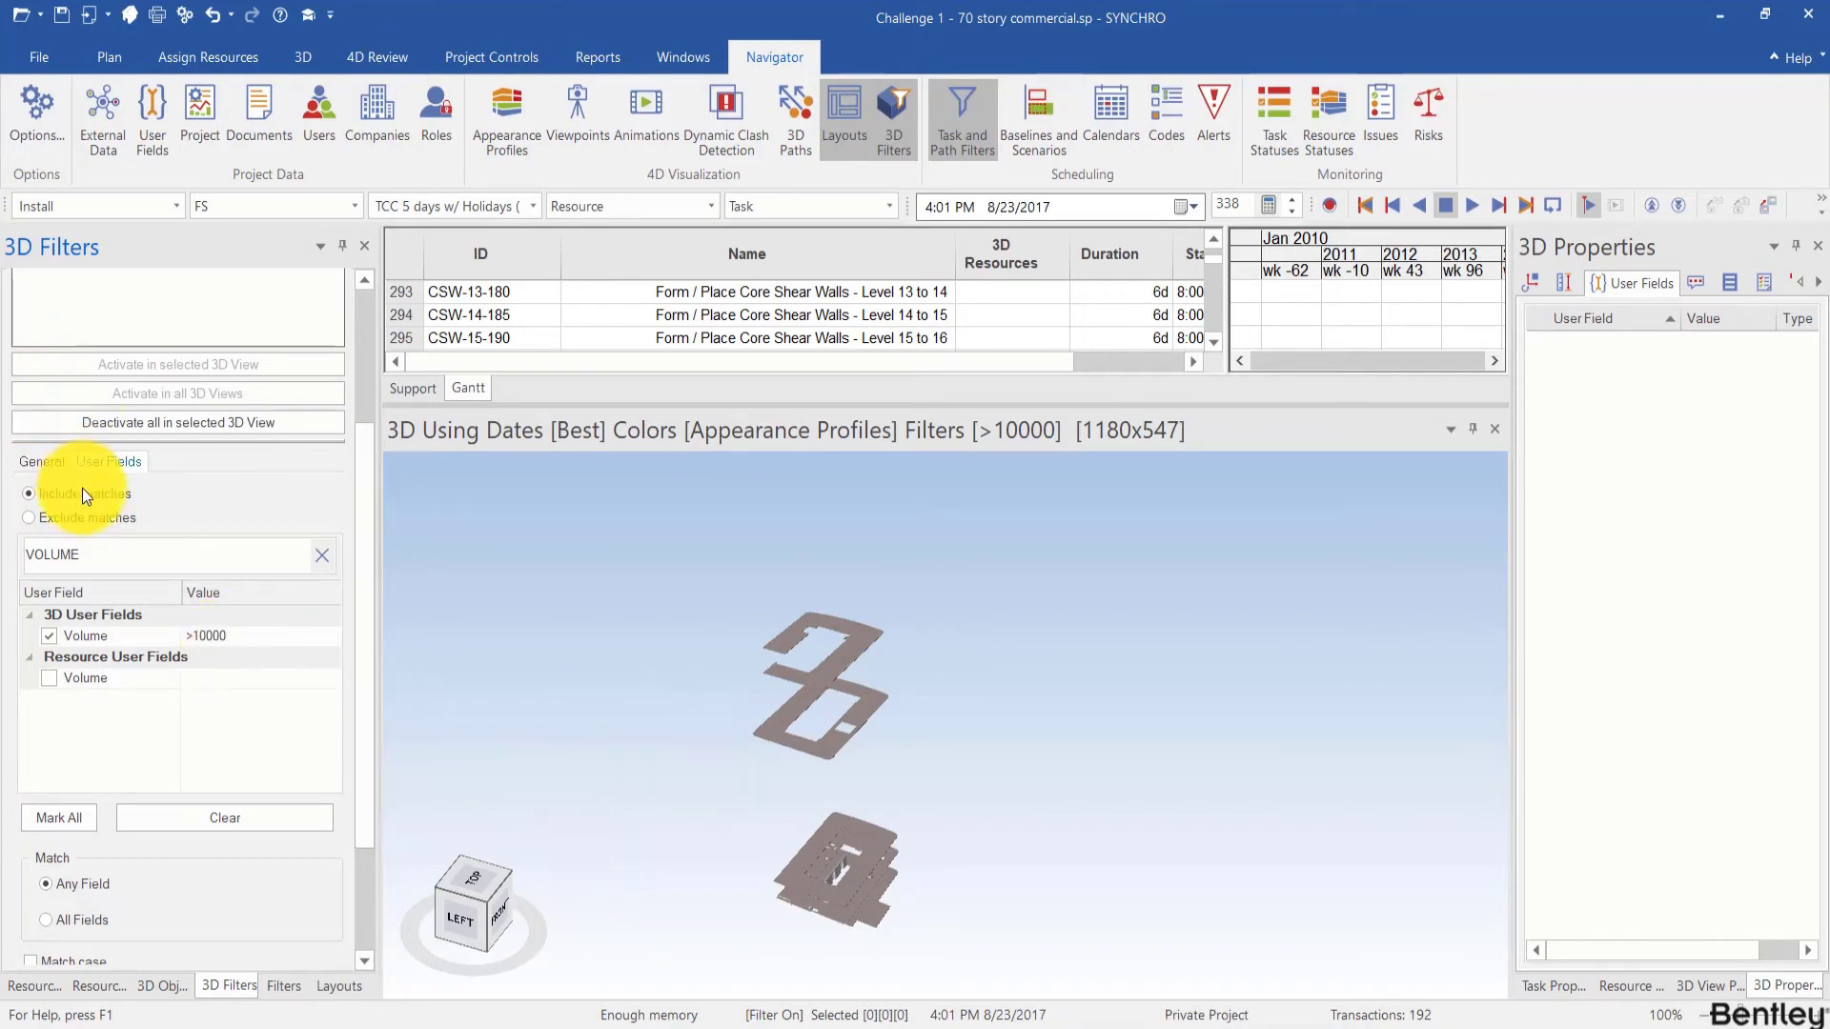
Step: Turn off the original color for objects matched by the >10000 filter and set their color to red
{"action": "left_click", "coordinate": [43, 463]}
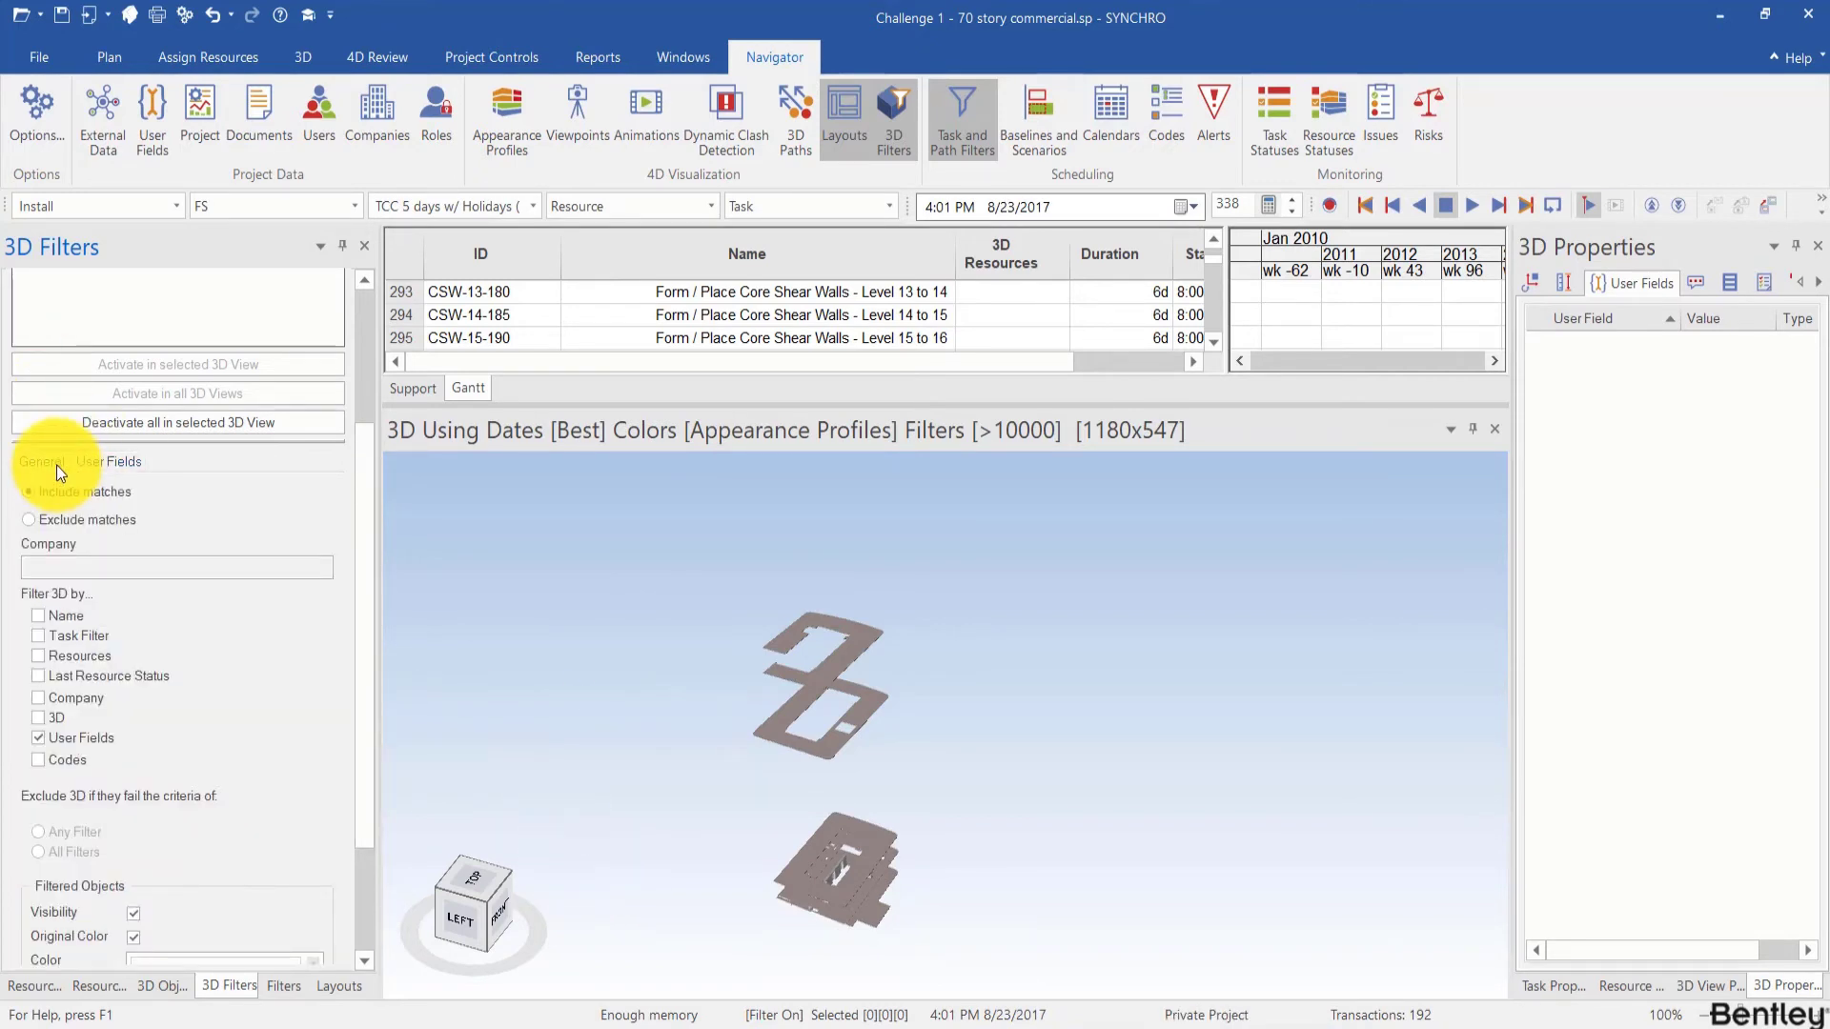
{"action": "scroll", "coordinate": [234, 873], "scroll_direction": "down", "scroll_amount": 3}
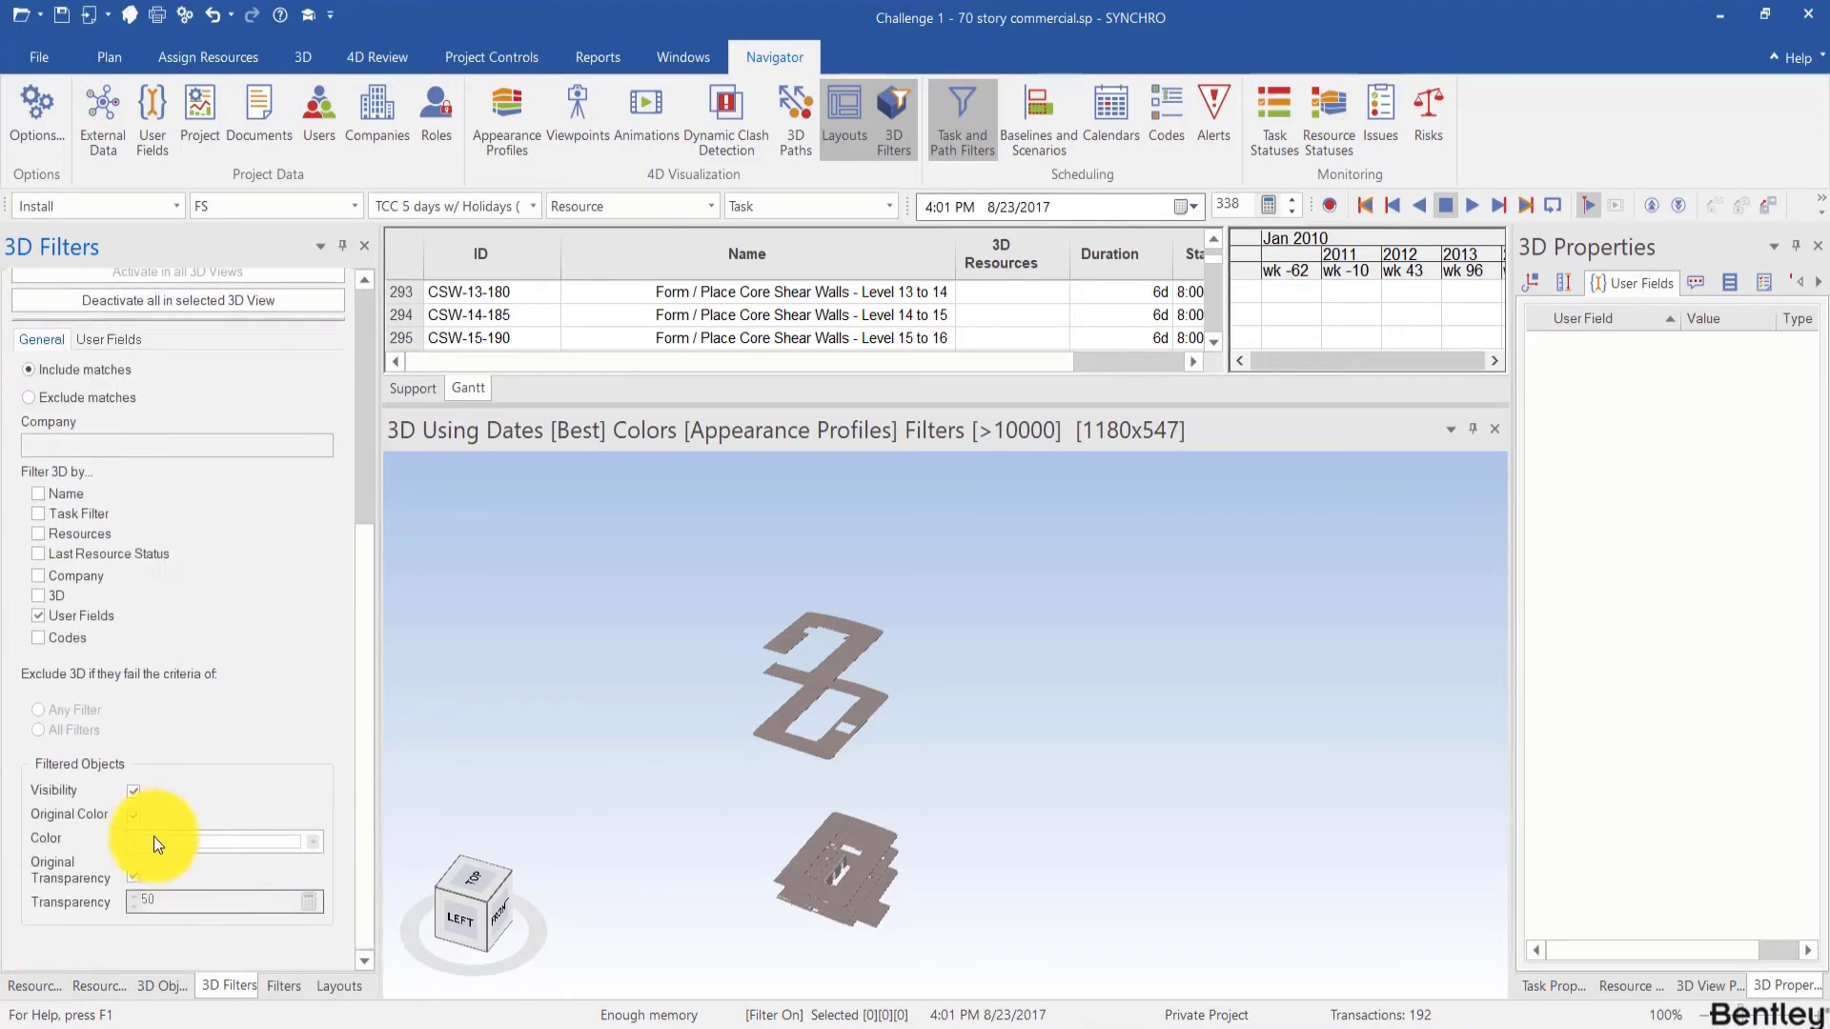
{"action": "left_click", "coordinate": [134, 812]}
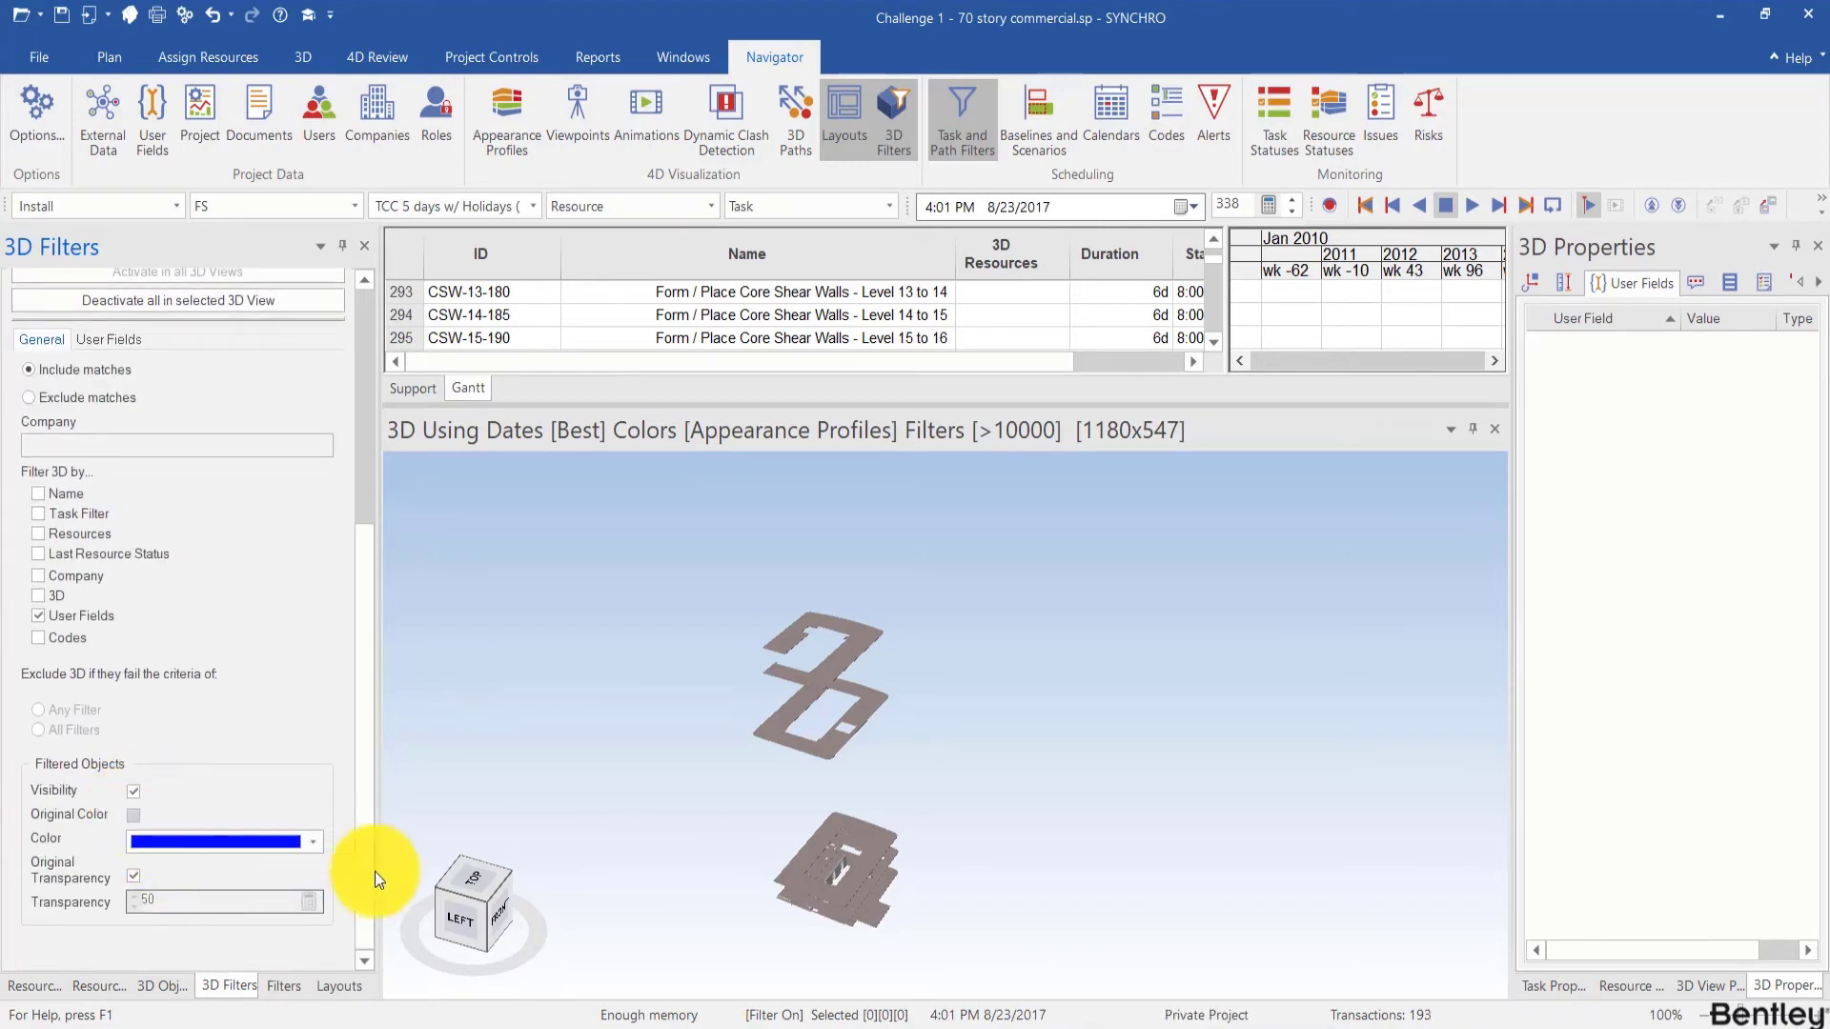
{"action": "left_click", "coordinate": [317, 843]}
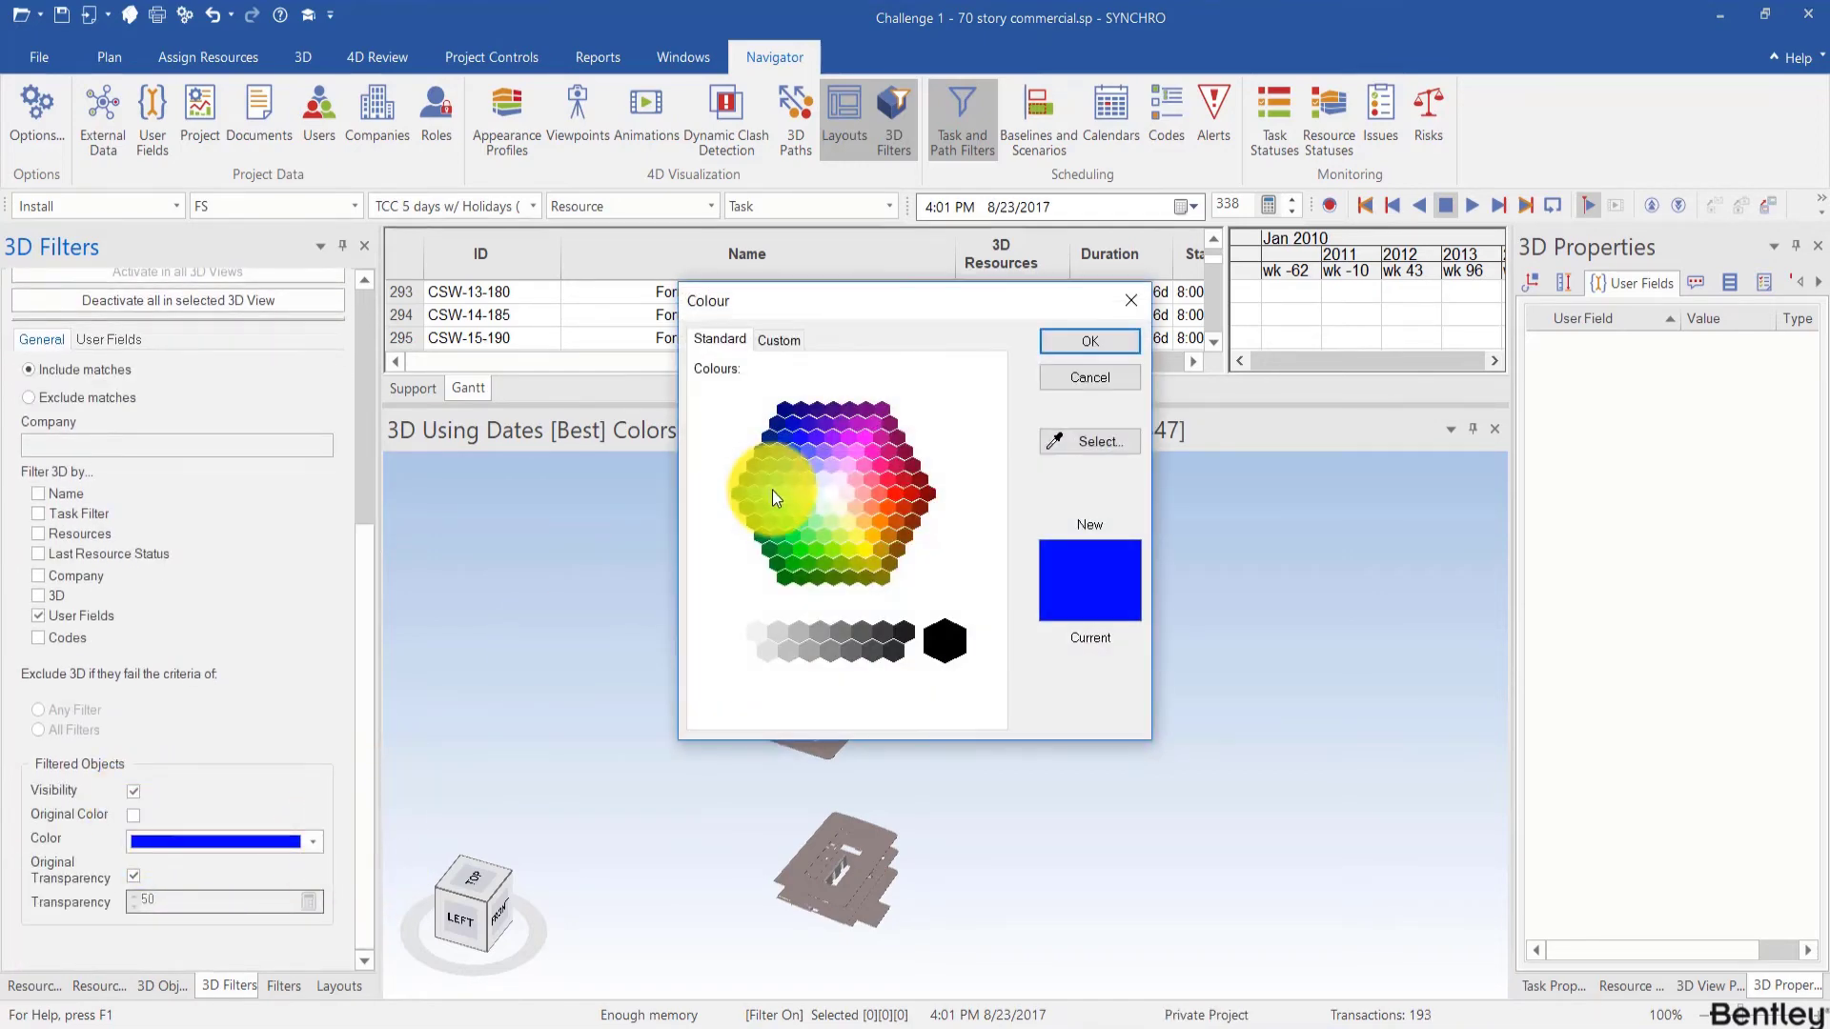
{"action": "left_click", "coordinate": [895, 494]}
{"action": "left_click", "coordinate": [1074, 341]}
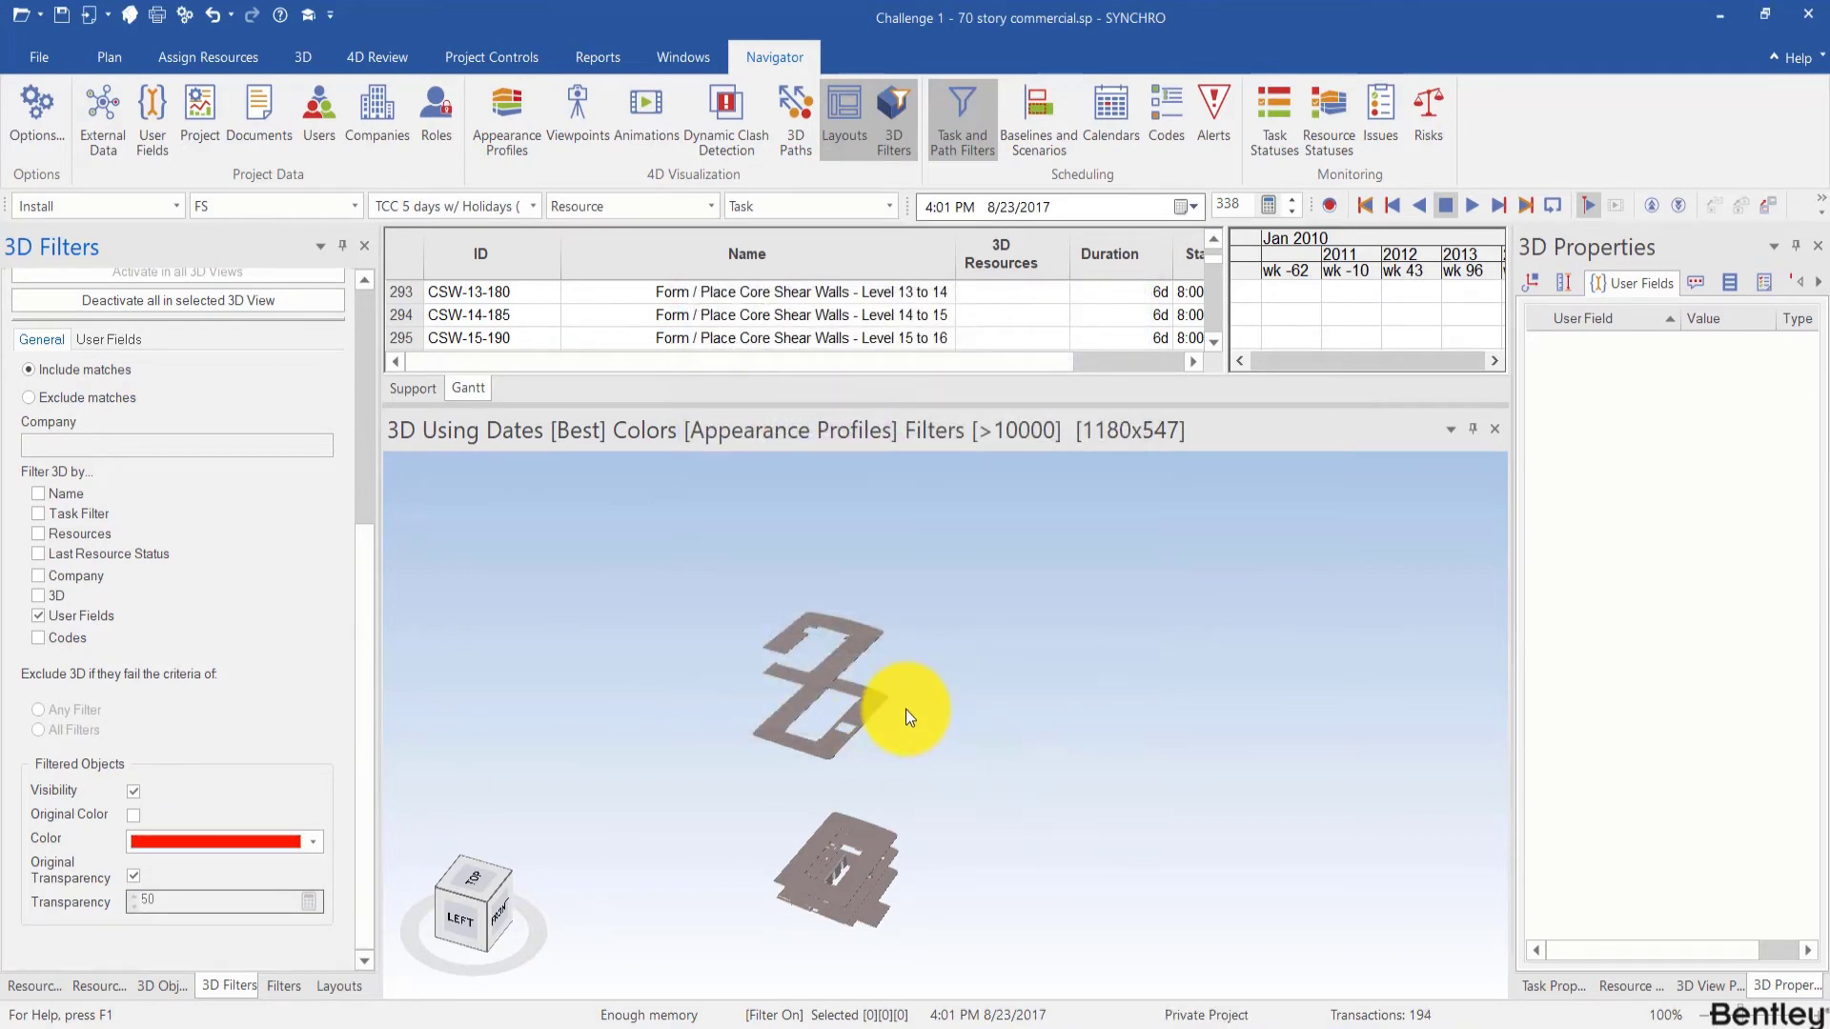
Step: Switch the 3D view's color mode to 3D Filter and inspect the colored slabs
{"action": "left_click_drag", "start_coordinate": [736, 718], "coordinate": [810, 704]}
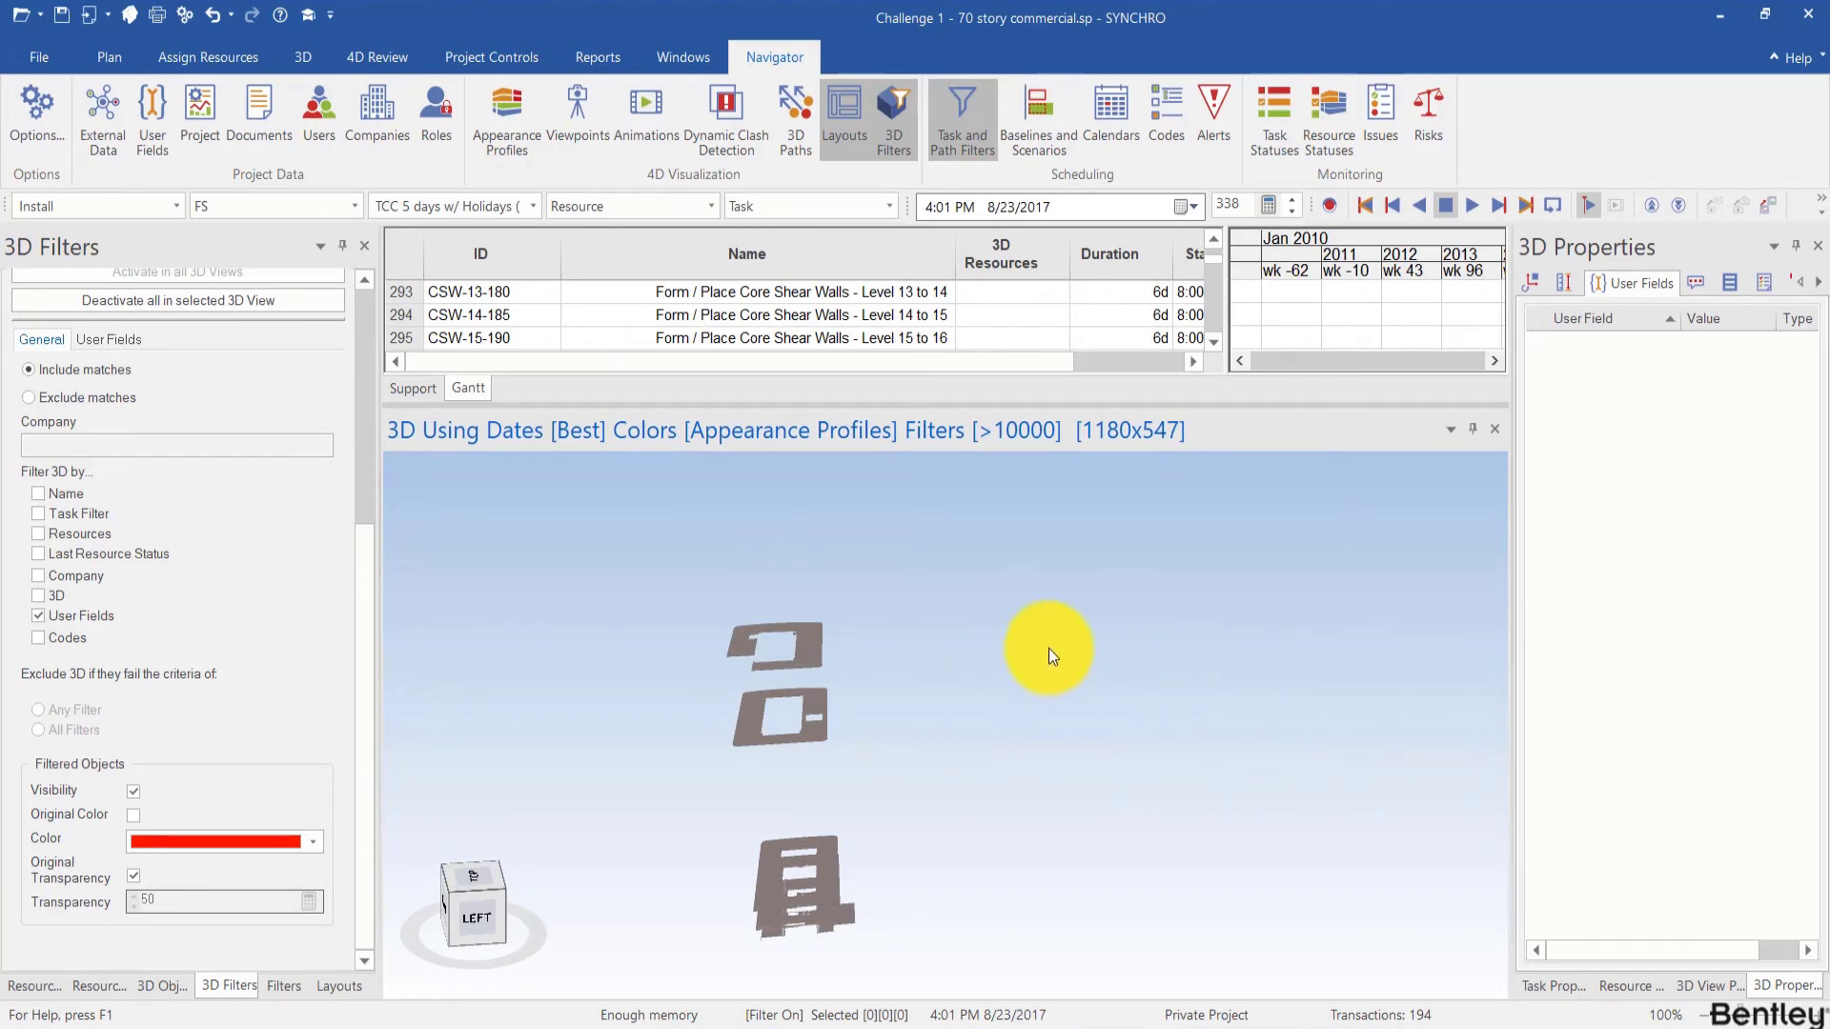
{"action": "right_click", "coordinate": [1043, 649]}
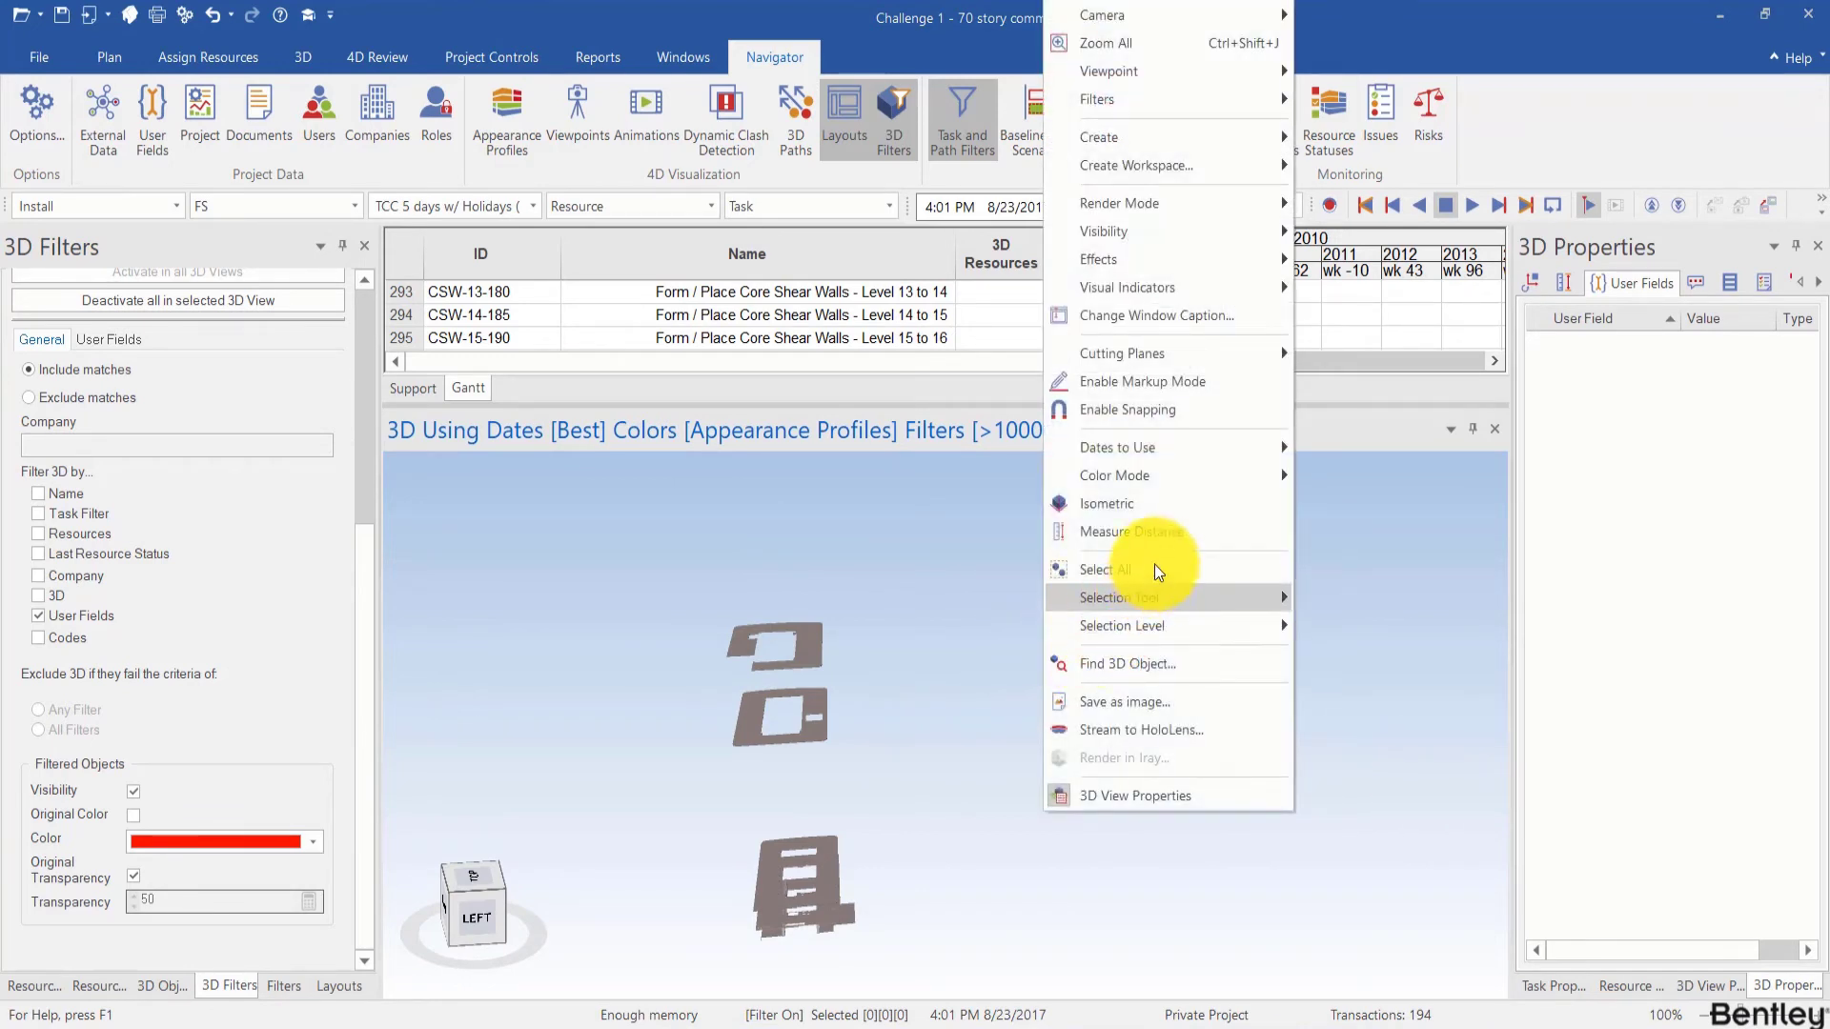
{"action": "mouse_move", "coordinate": [1191, 482]}
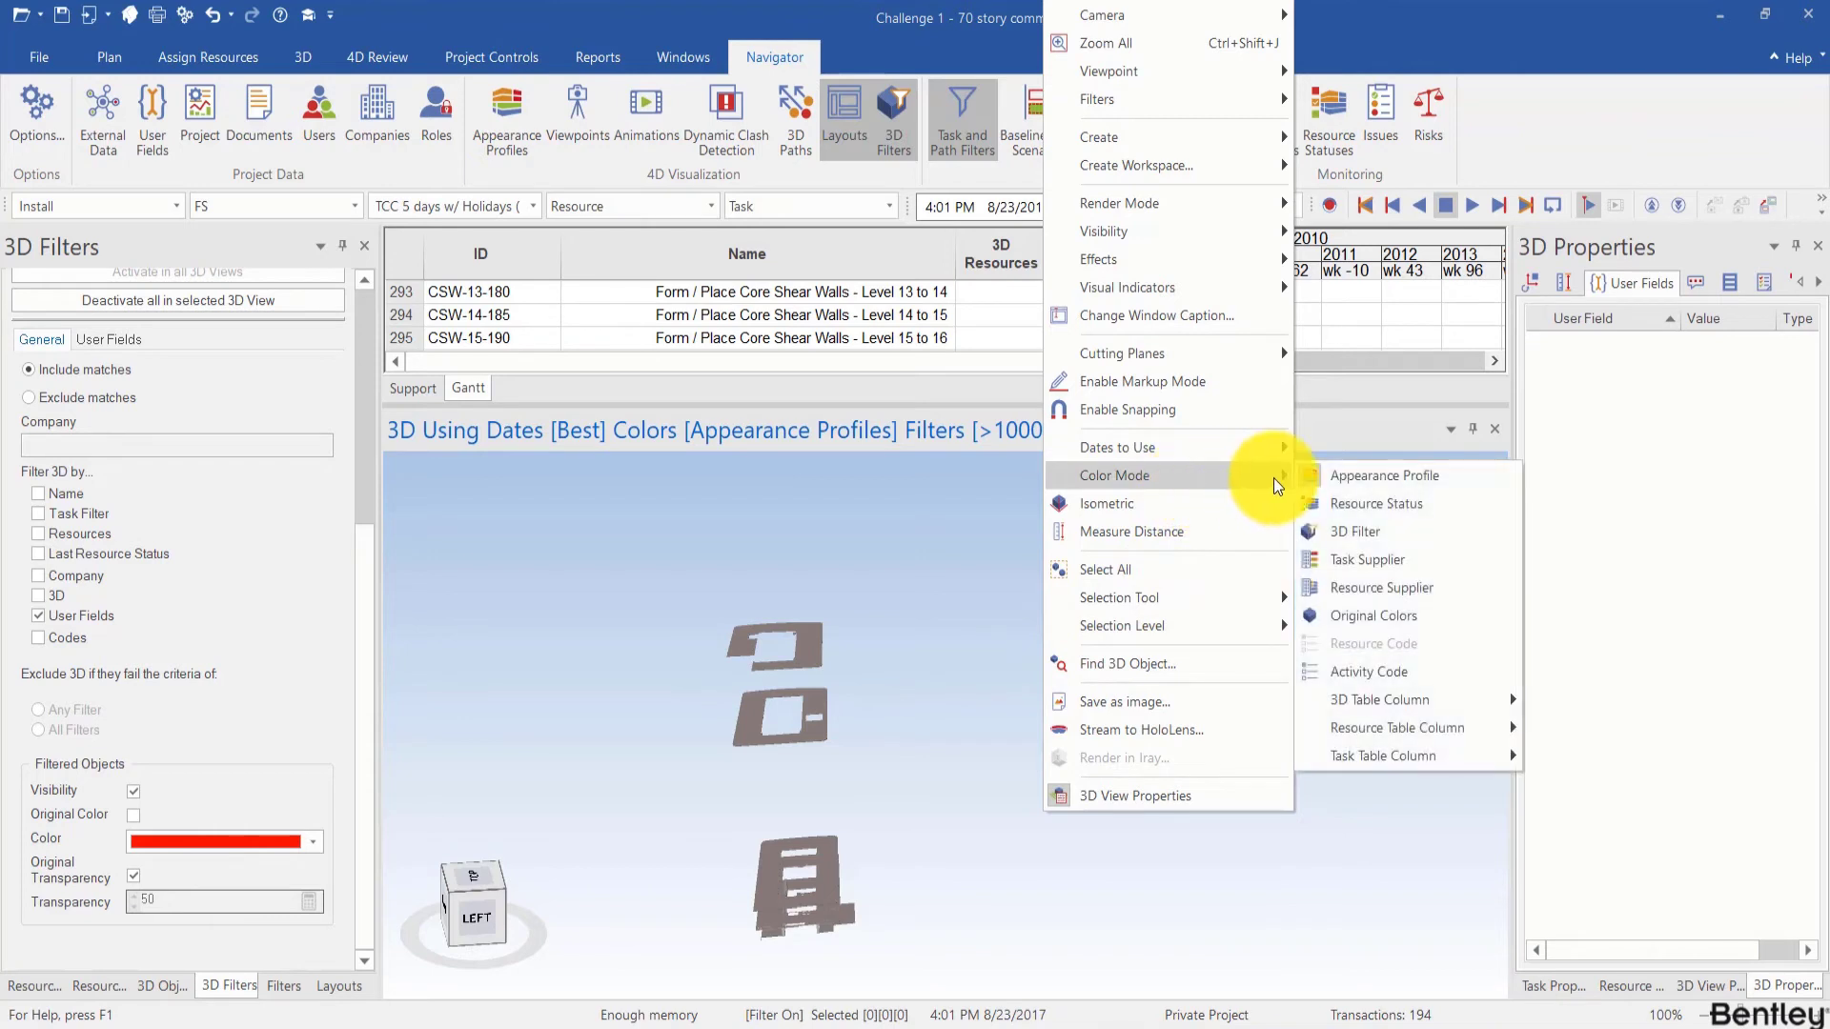
{"action": "left_click", "coordinate": [1357, 530]}
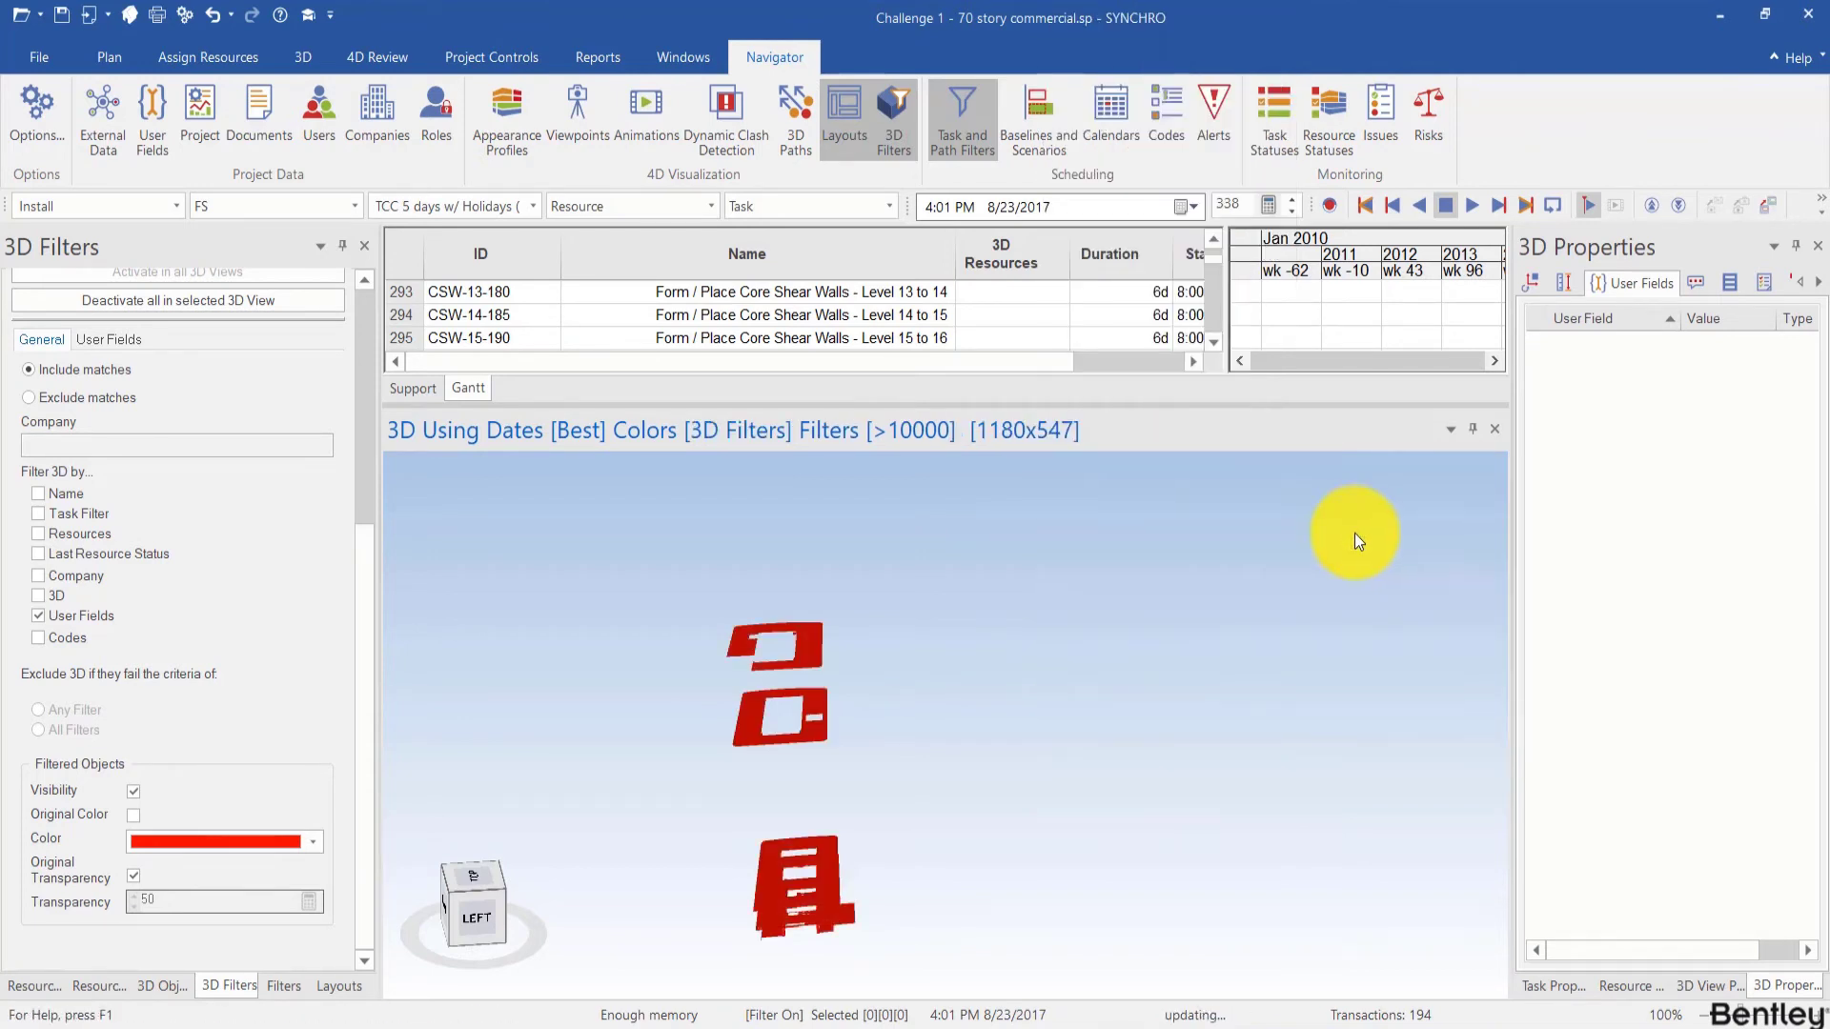
{"action": "left_click_drag", "start_coordinate": [816, 735], "coordinate": [696, 755]}
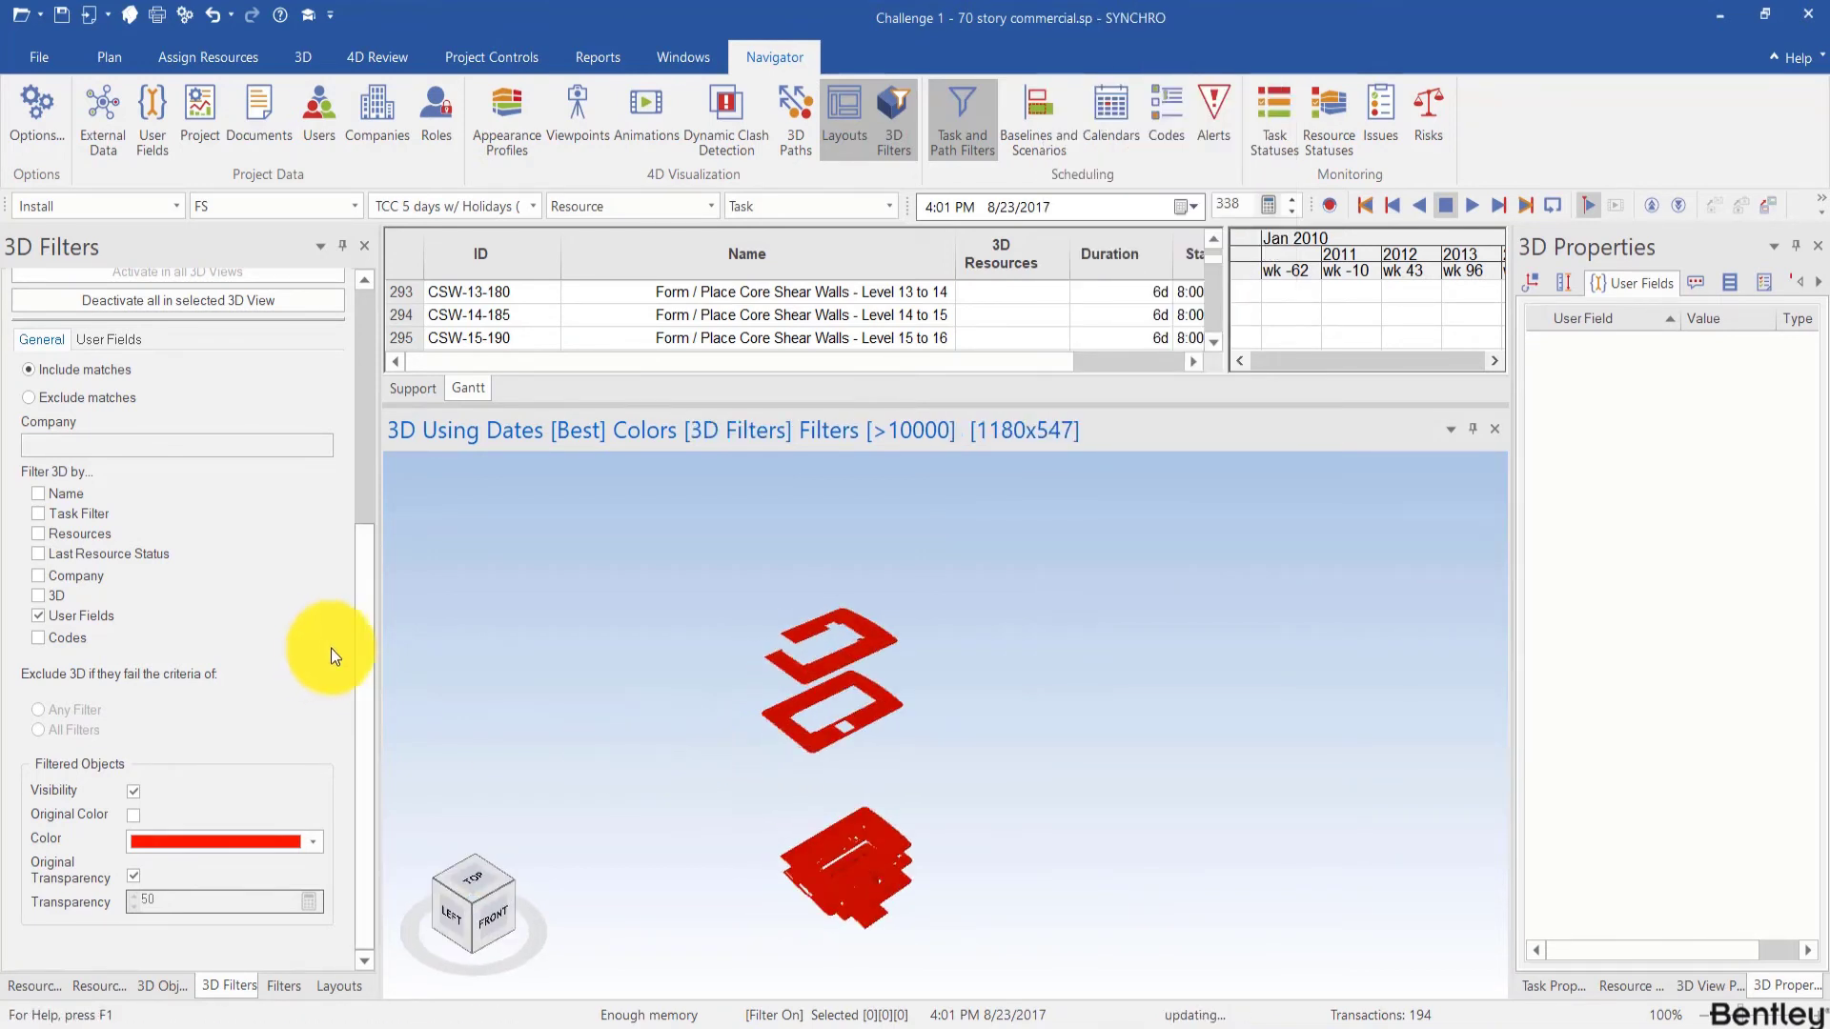
Step: Create a copy of the >10000 3D filter and rename it >8000
{"action": "left_click_drag", "start_coordinate": [358, 615], "coordinate": [294, 352]}
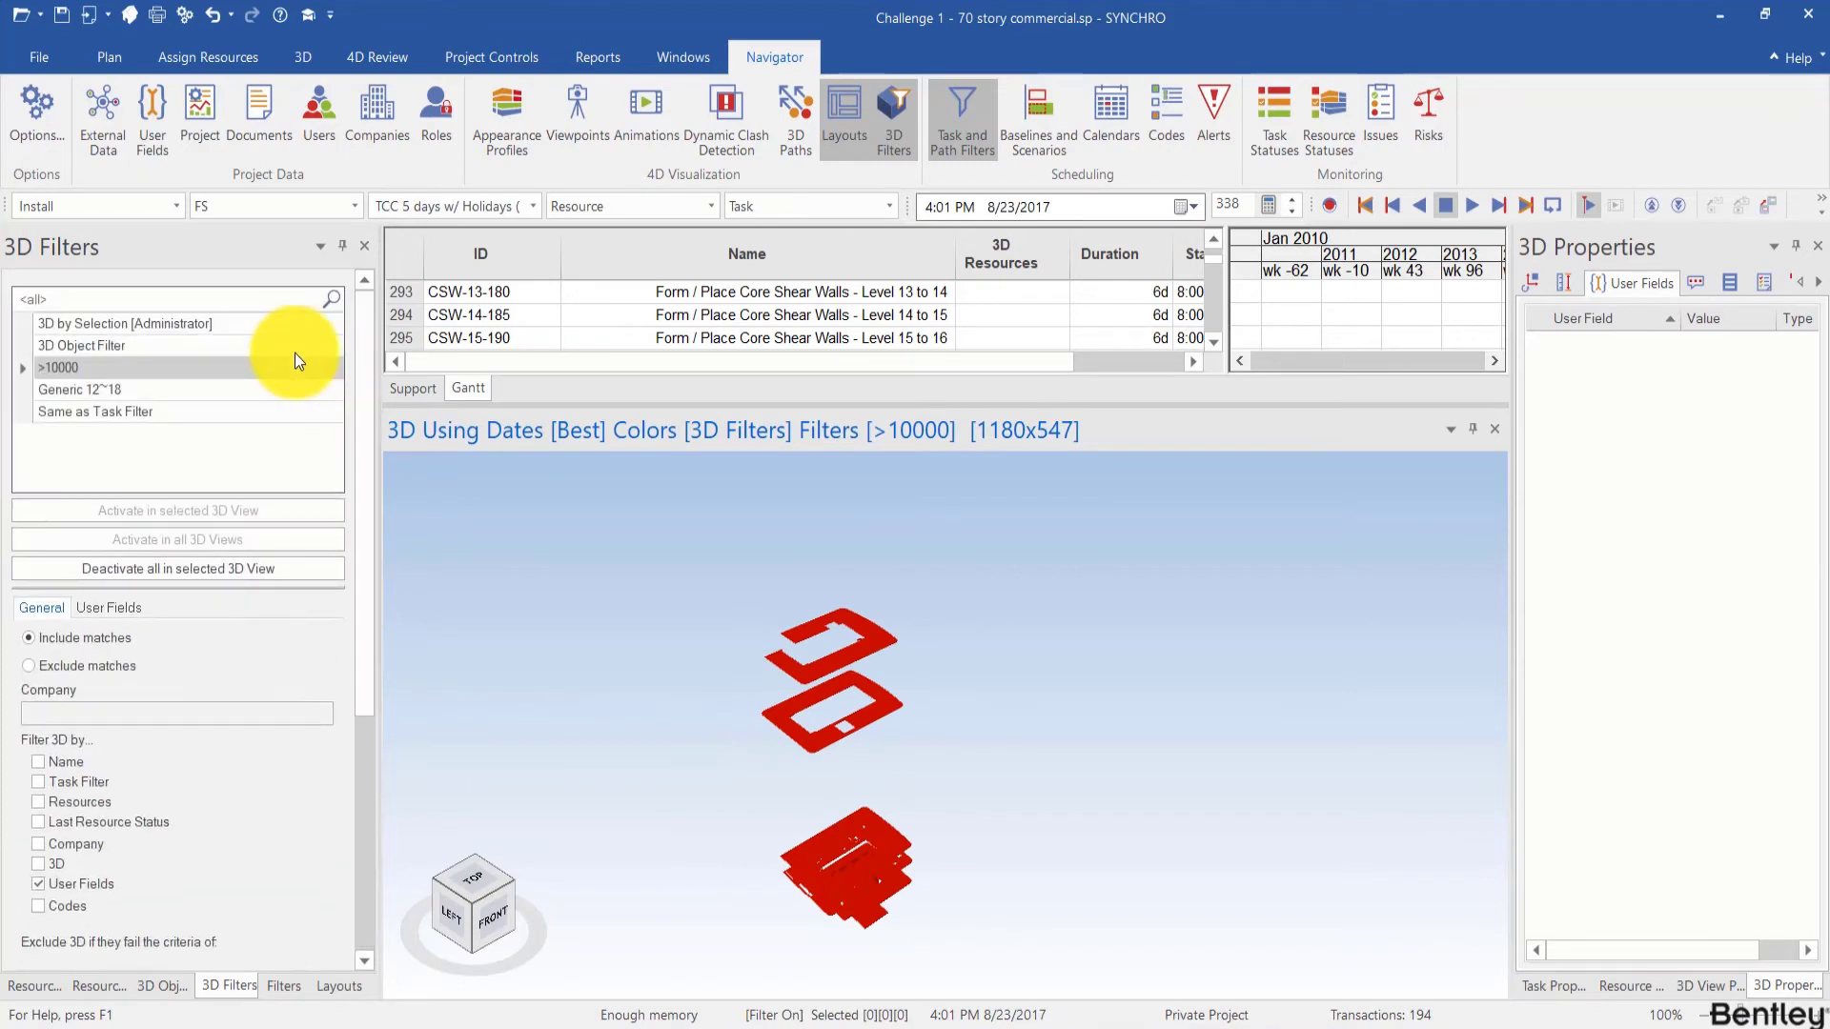
{"action": "right_click", "coordinate": [57, 367]}
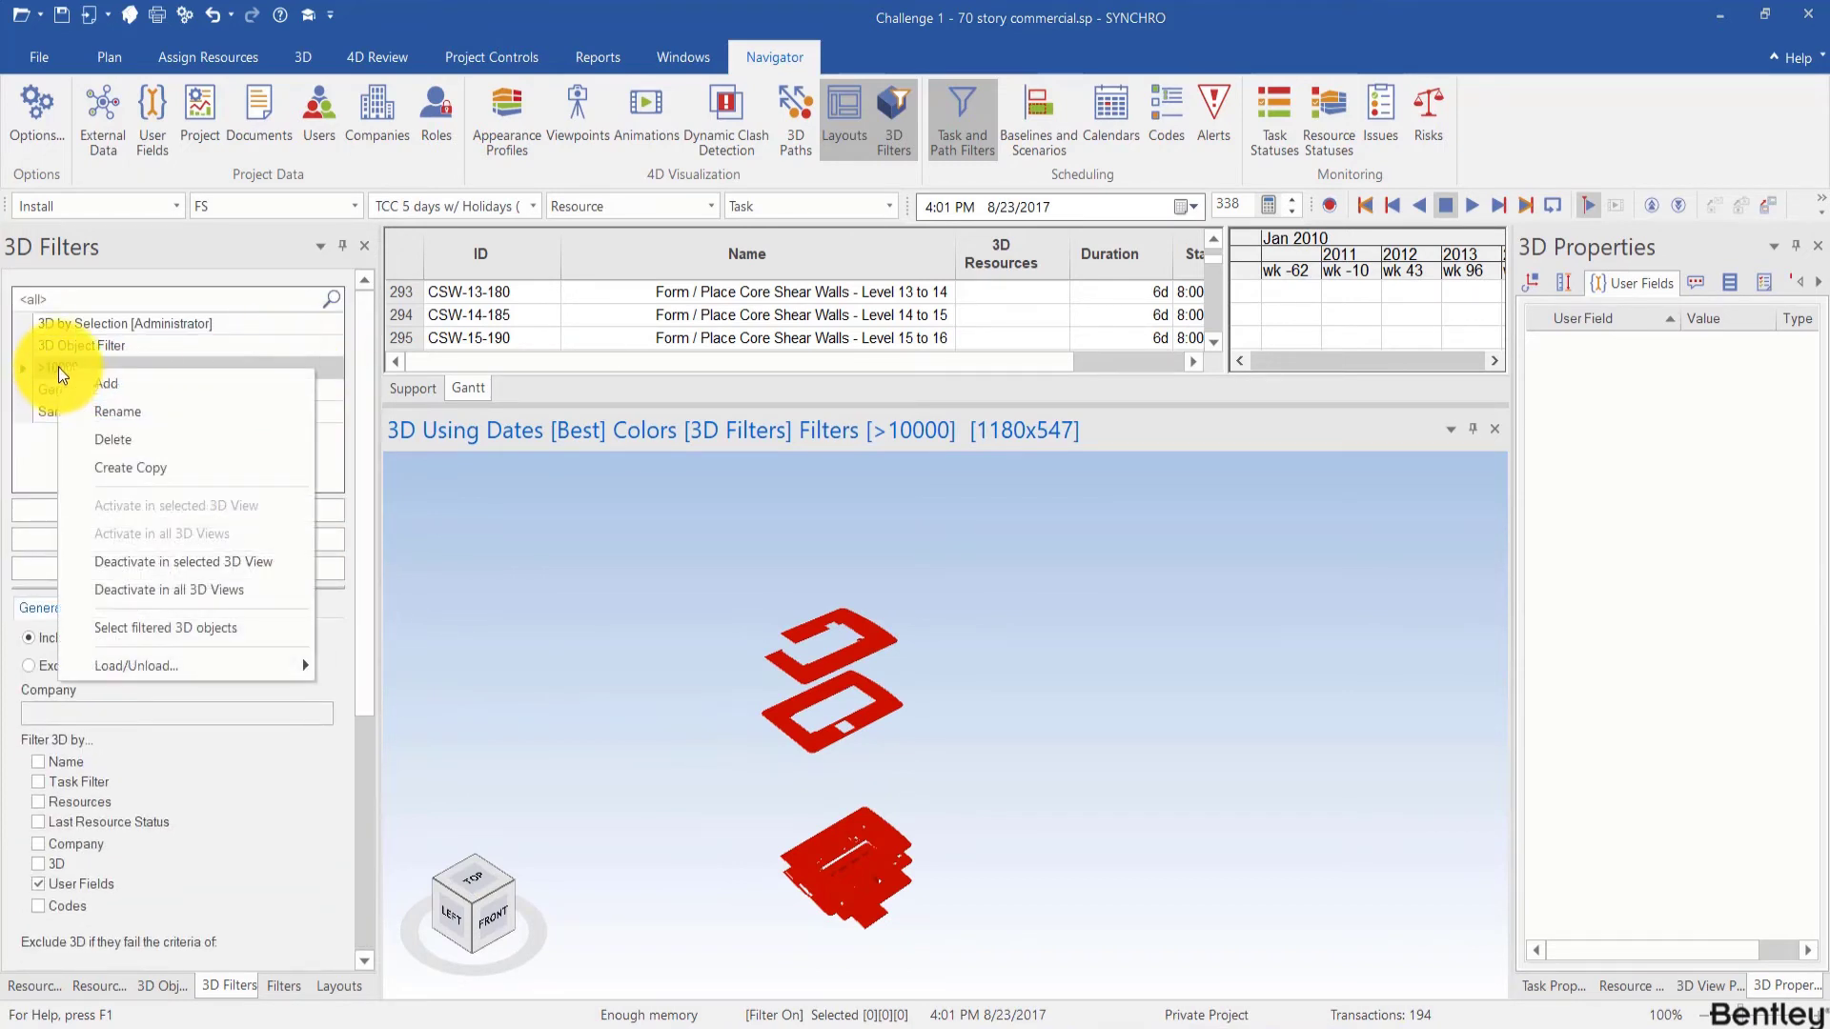
{"action": "left_click", "coordinate": [139, 465]}
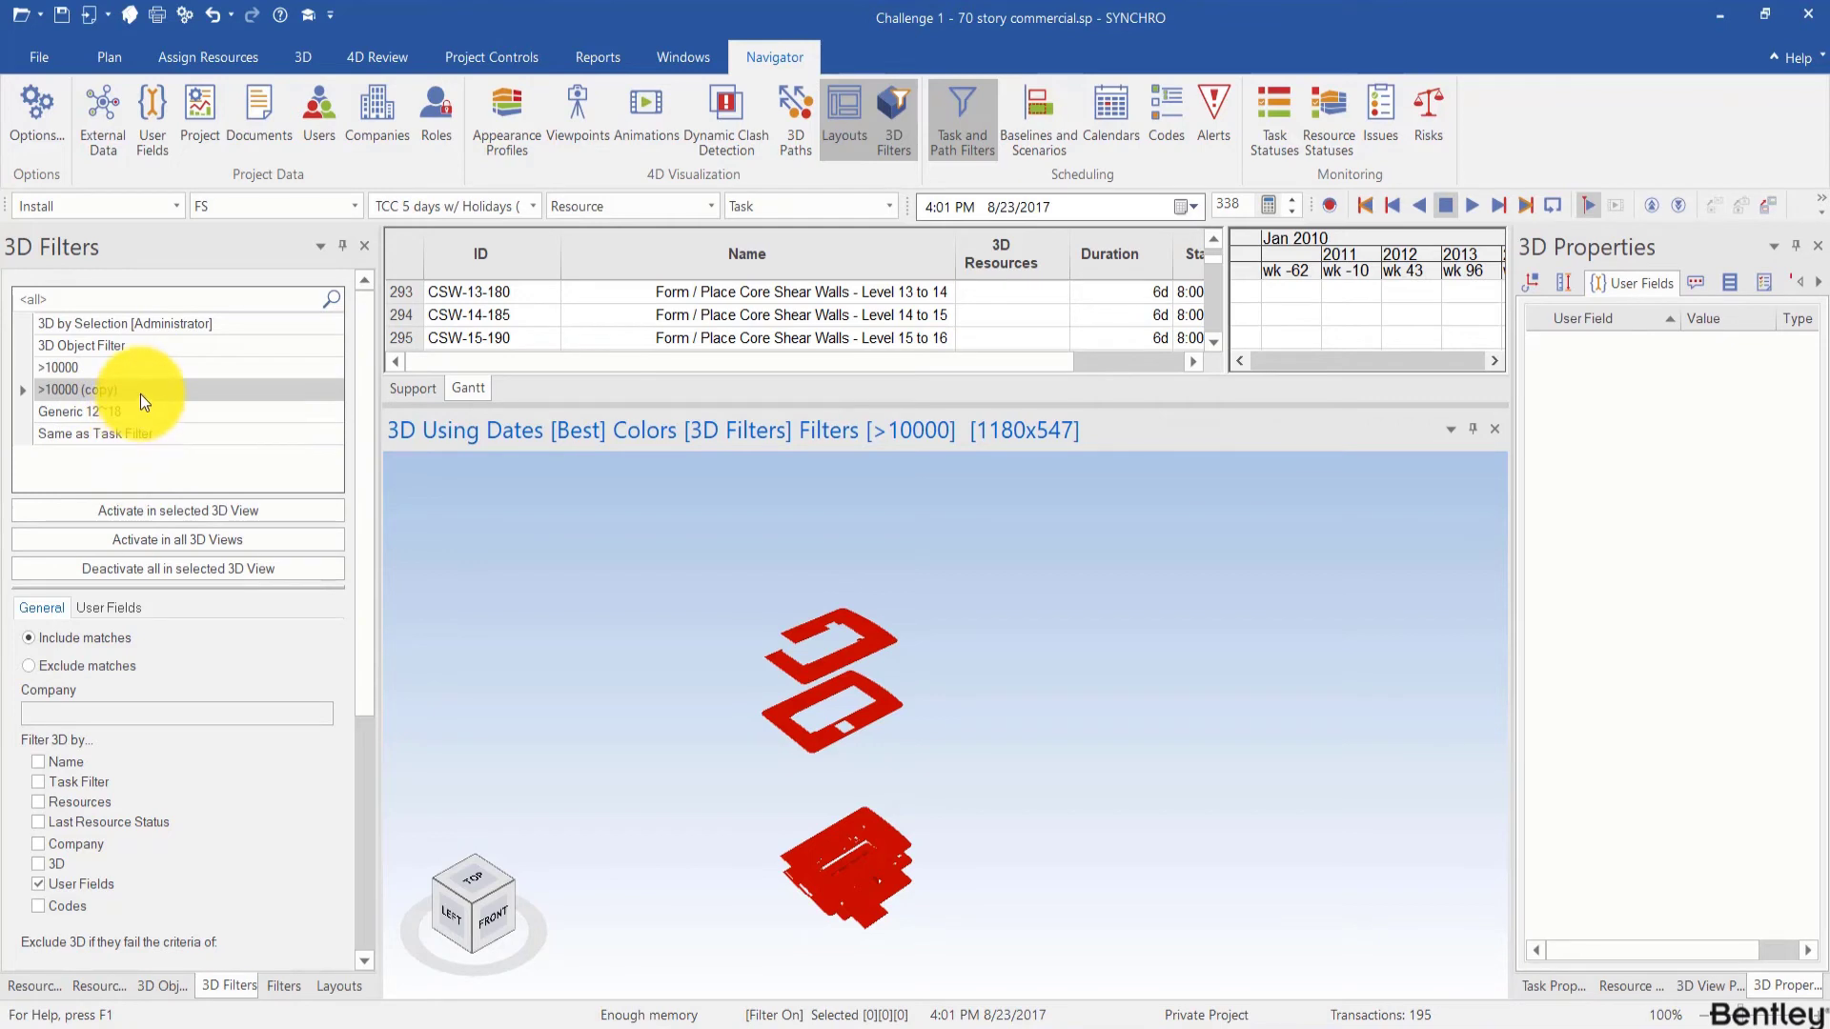
{"action": "double_click", "coordinate": [130, 388]}
{"action": "left_click_drag", "start_coordinate": [130, 387], "coordinate": [47, 384]}
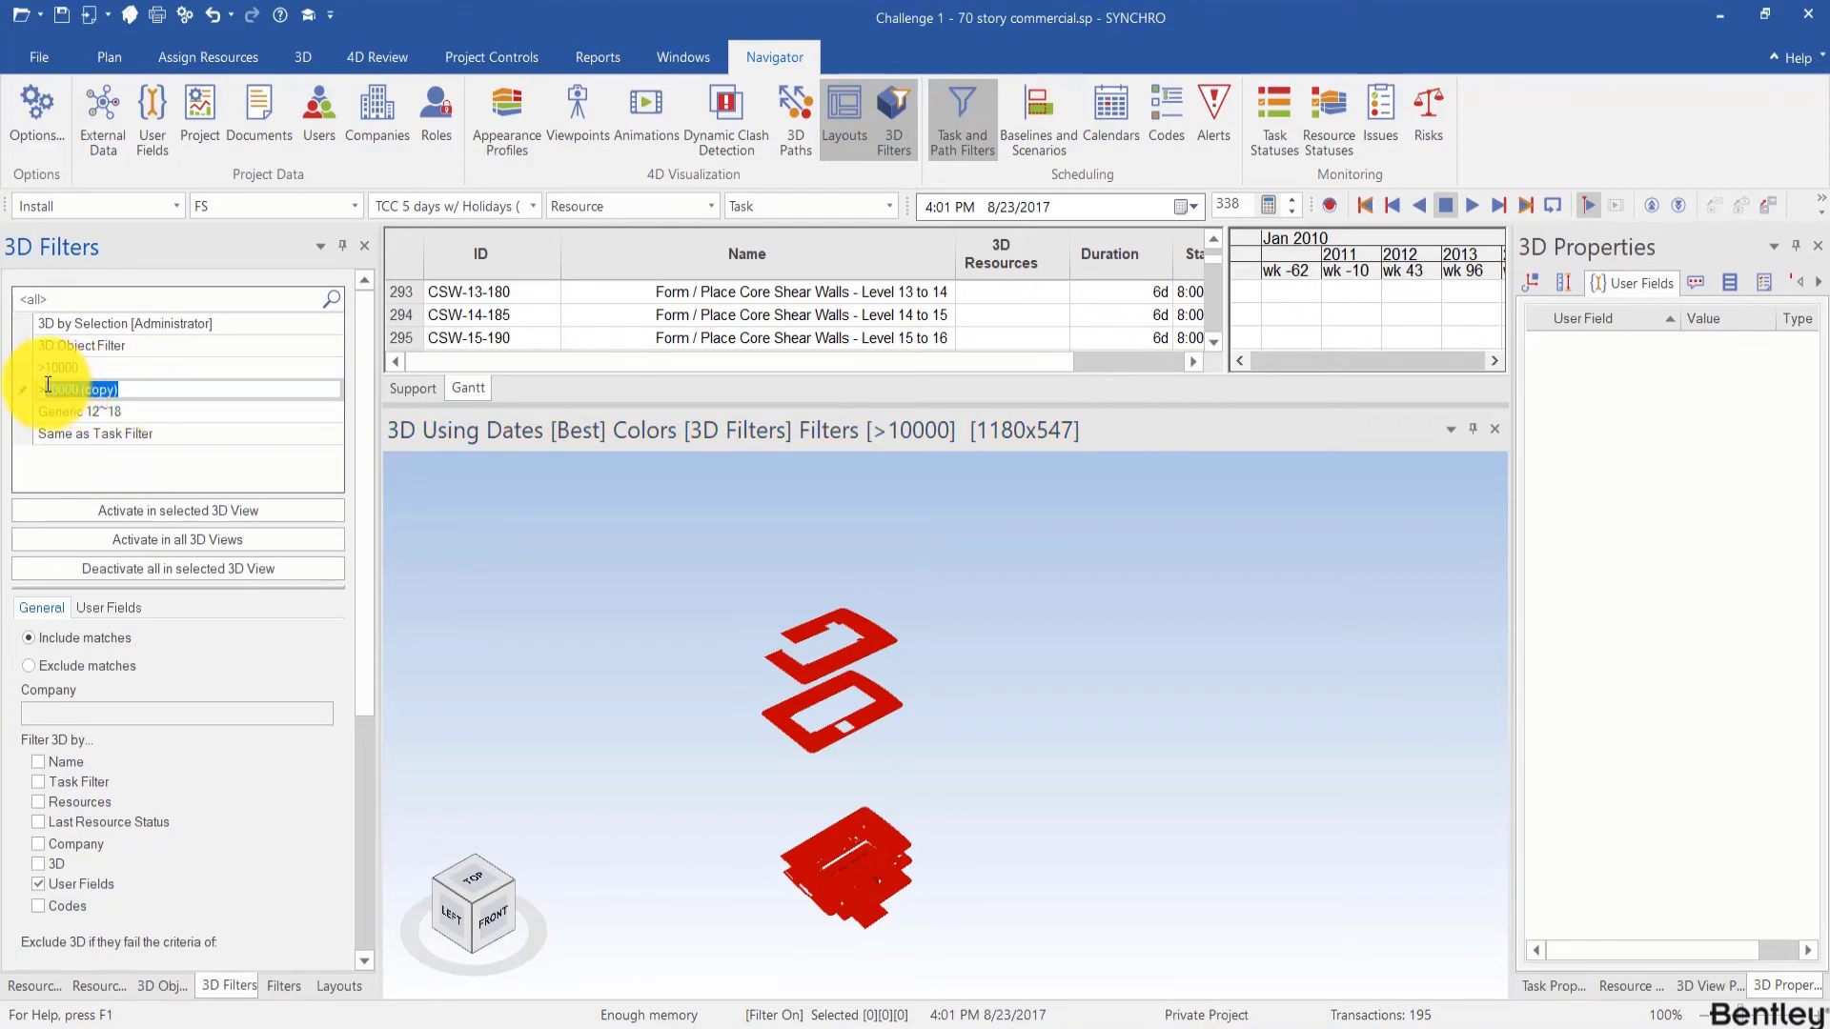
{"action": "type", "text": "5000"}
{"action": "key", "text": "Return"}
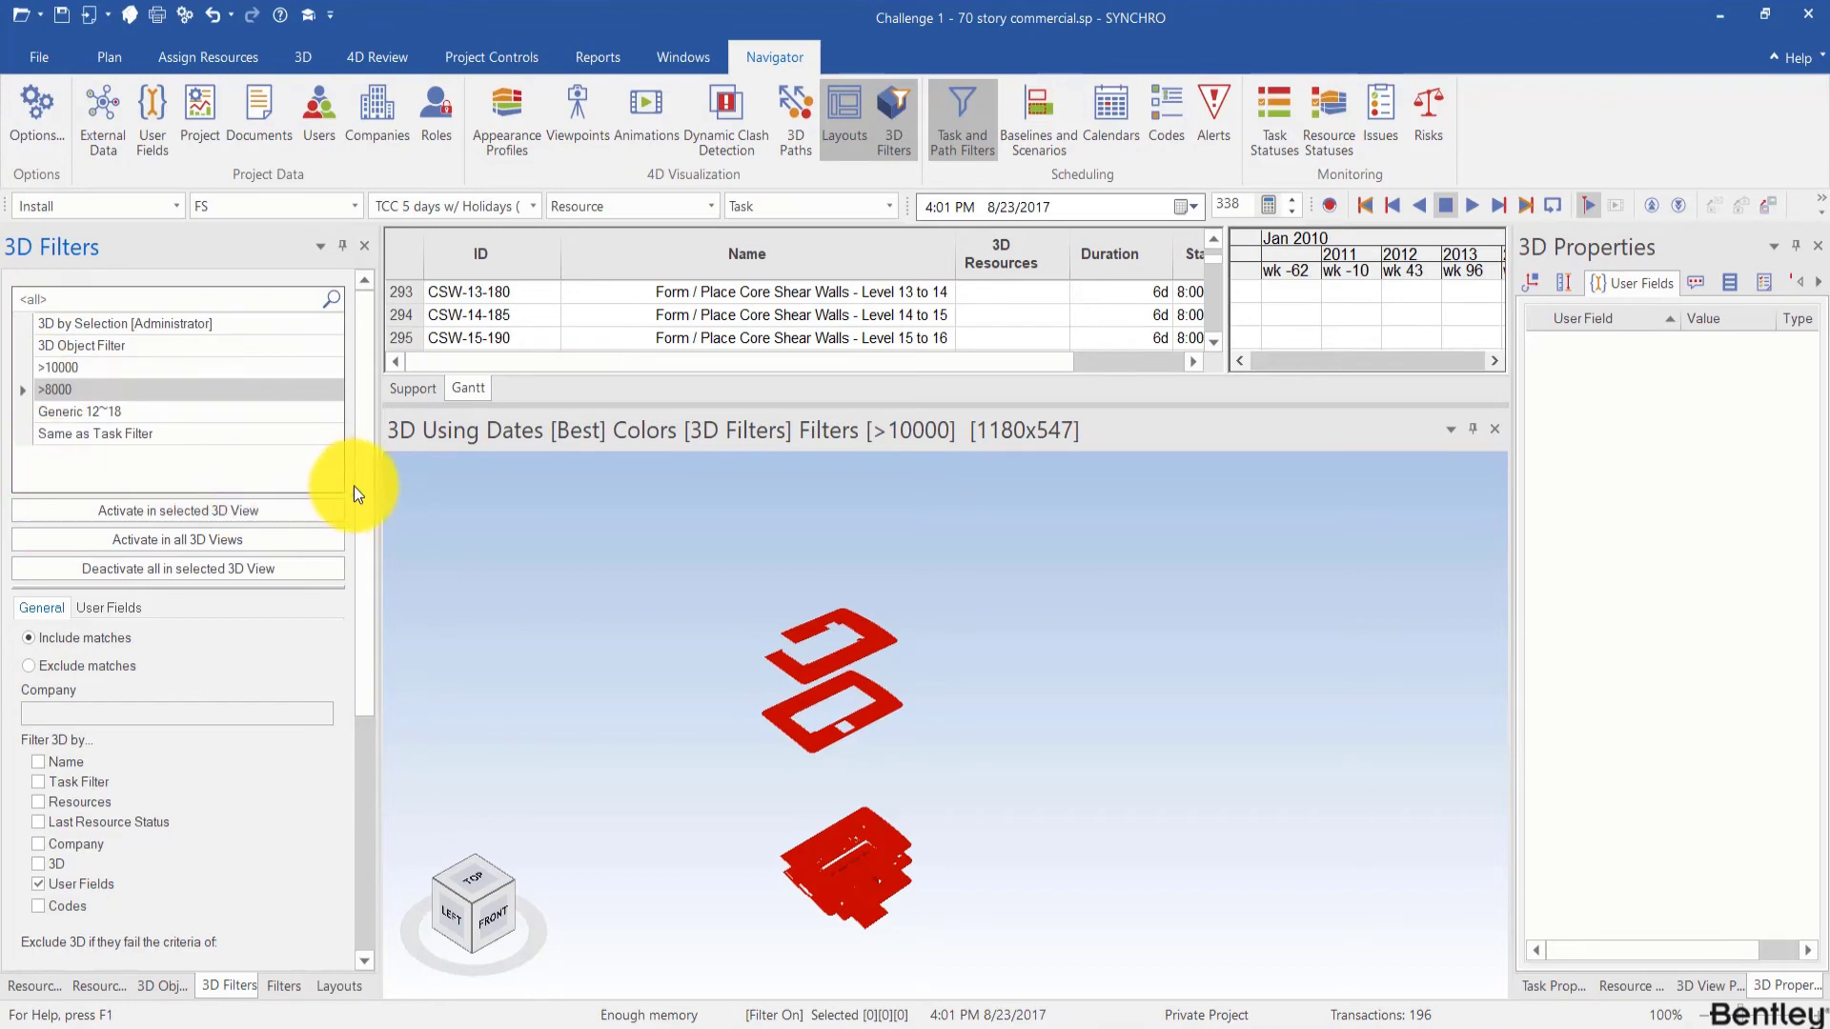
Step: Set the filtered objects' color of the >8000 filter to orange
{"action": "scroll", "coordinate": [364, 560], "scroll_direction": "down", "scroll_amount": 1}
{"action": "left_click_drag", "start_coordinate": [364, 560], "coordinate": [370, 729]}
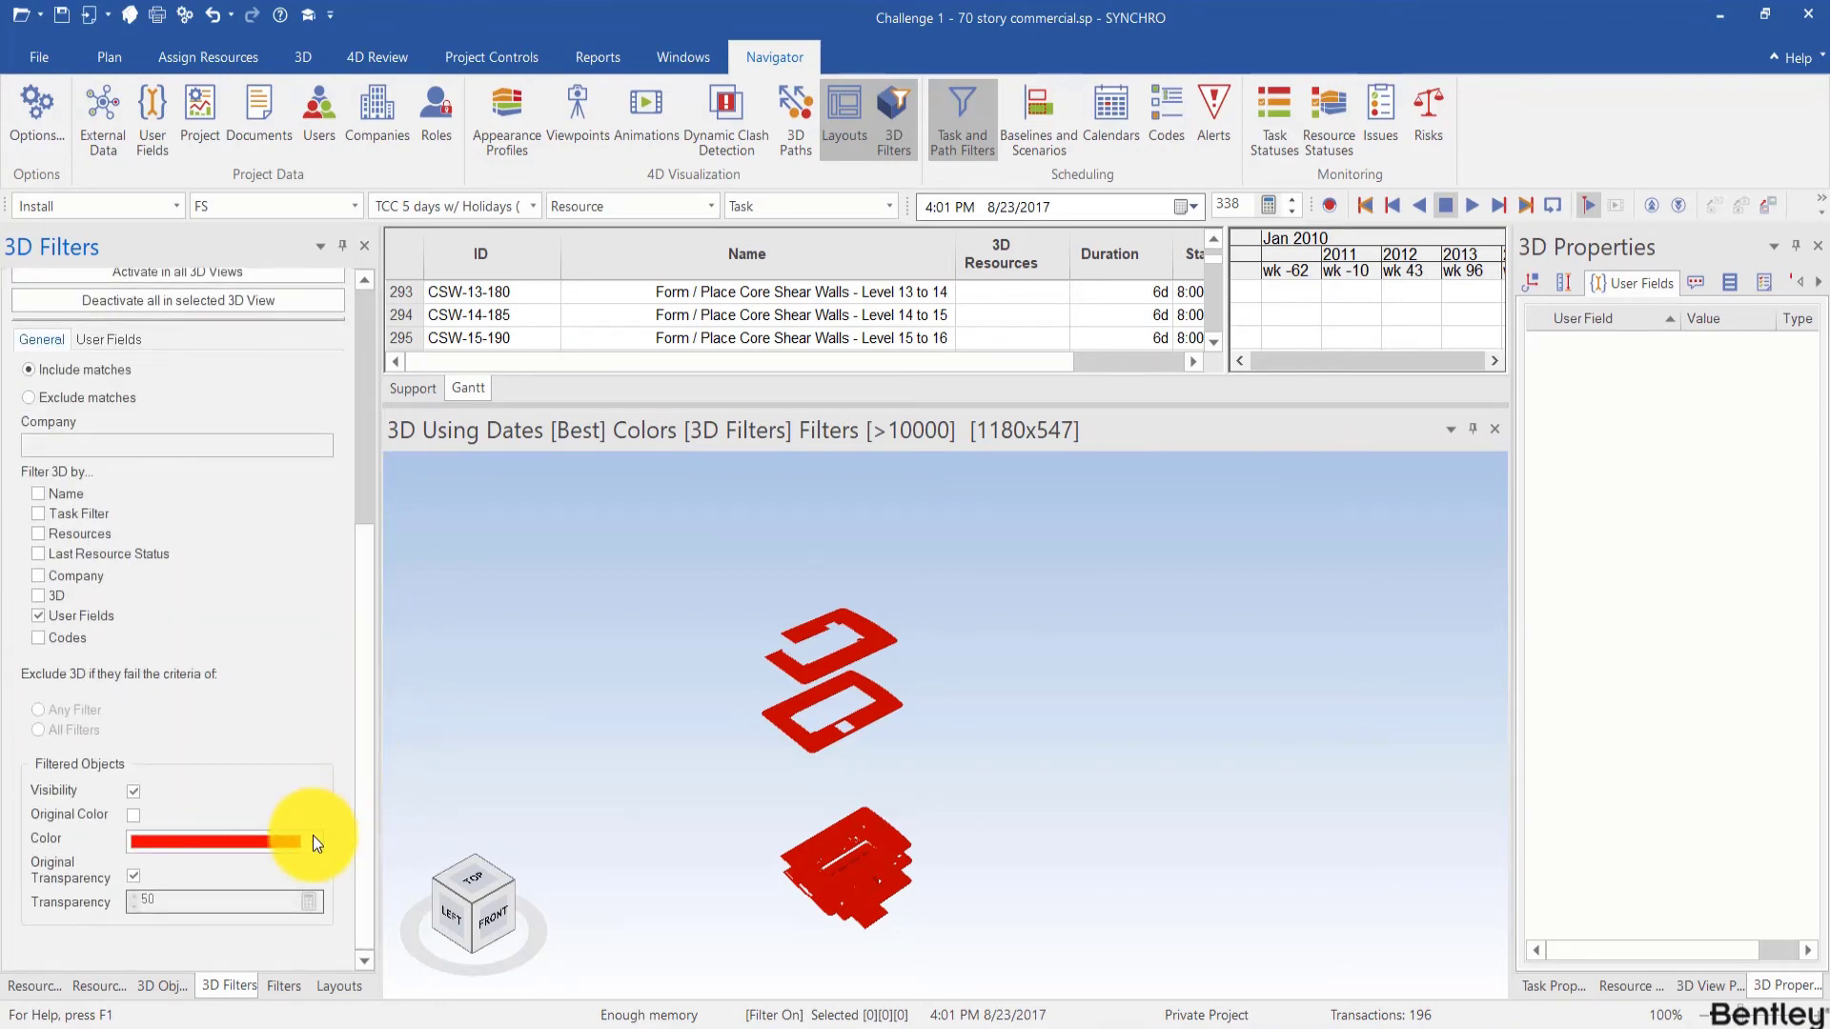
{"action": "left_click", "coordinate": [312, 842]}
{"action": "left_click", "coordinate": [878, 522]}
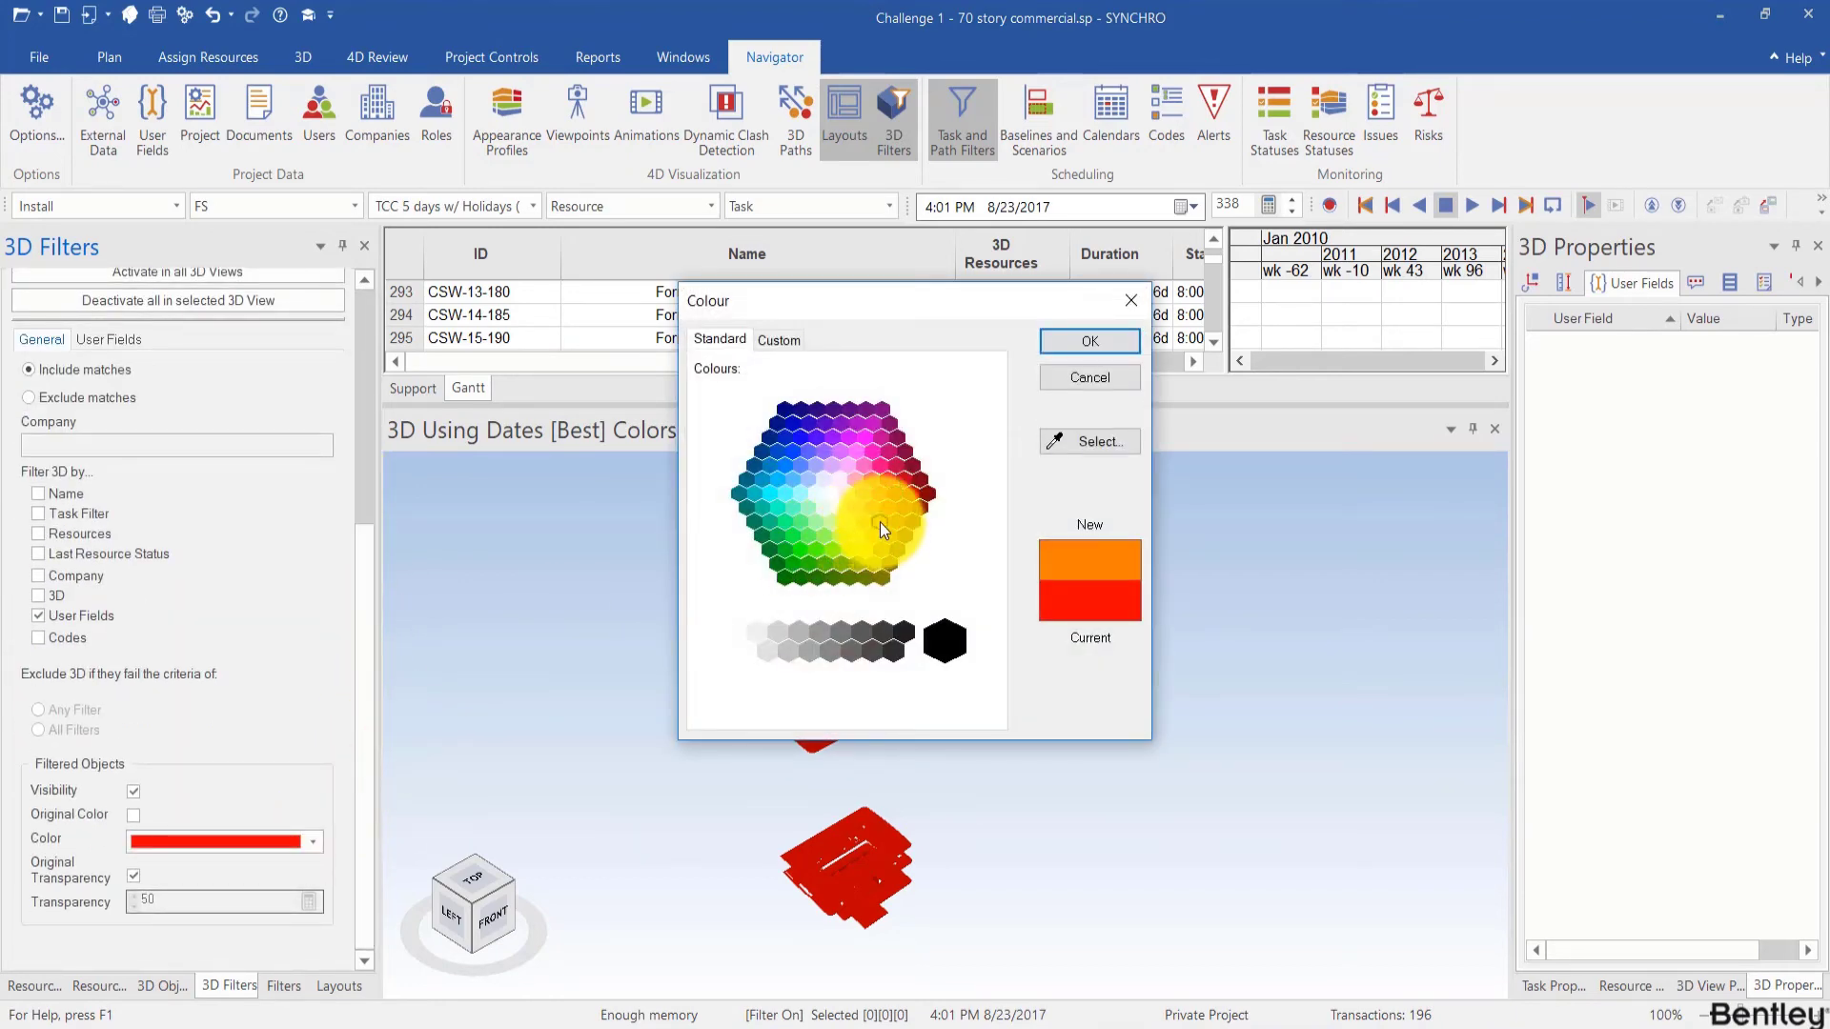
{"action": "left_click", "coordinate": [1090, 341]}
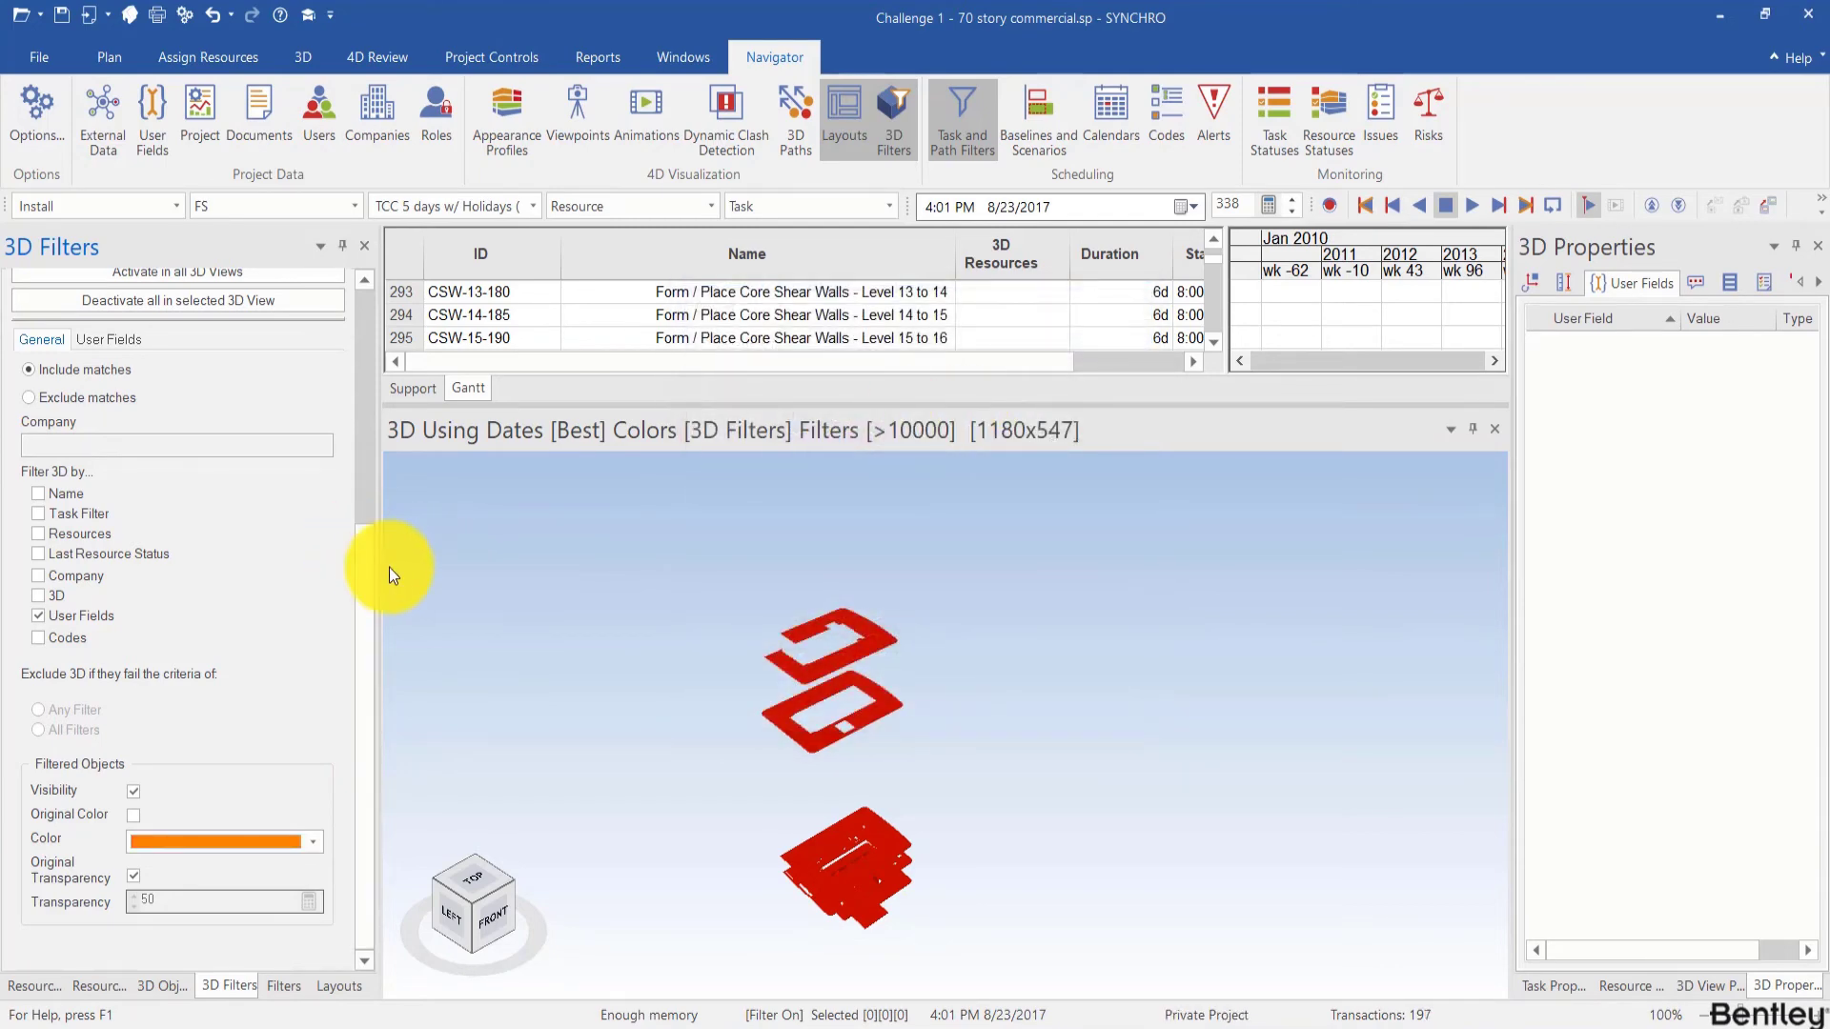
Step: Set the 3D user field Volume criterion of the >8000 filter to >8000
{"action": "left_click_drag", "start_coordinate": [366, 569], "coordinate": [370, 427]}
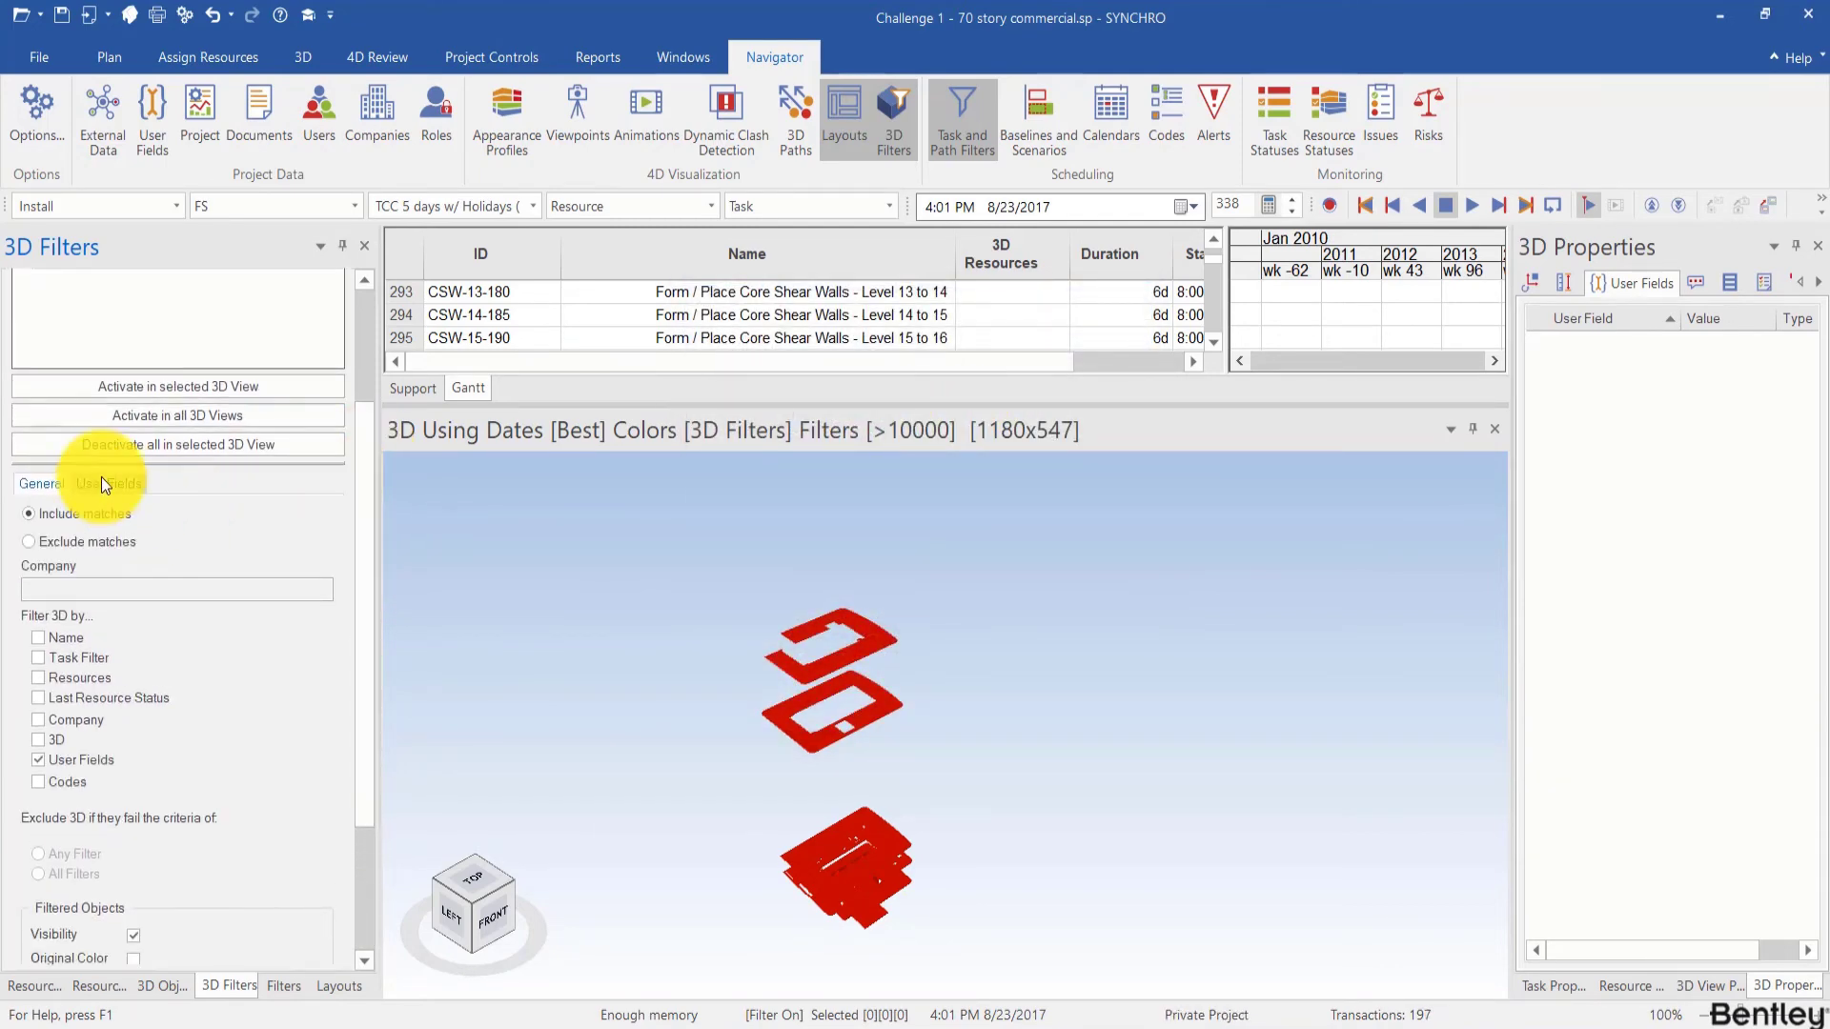
{"action": "left_click", "coordinate": [101, 482]}
{"action": "left_click", "coordinate": [243, 660]}
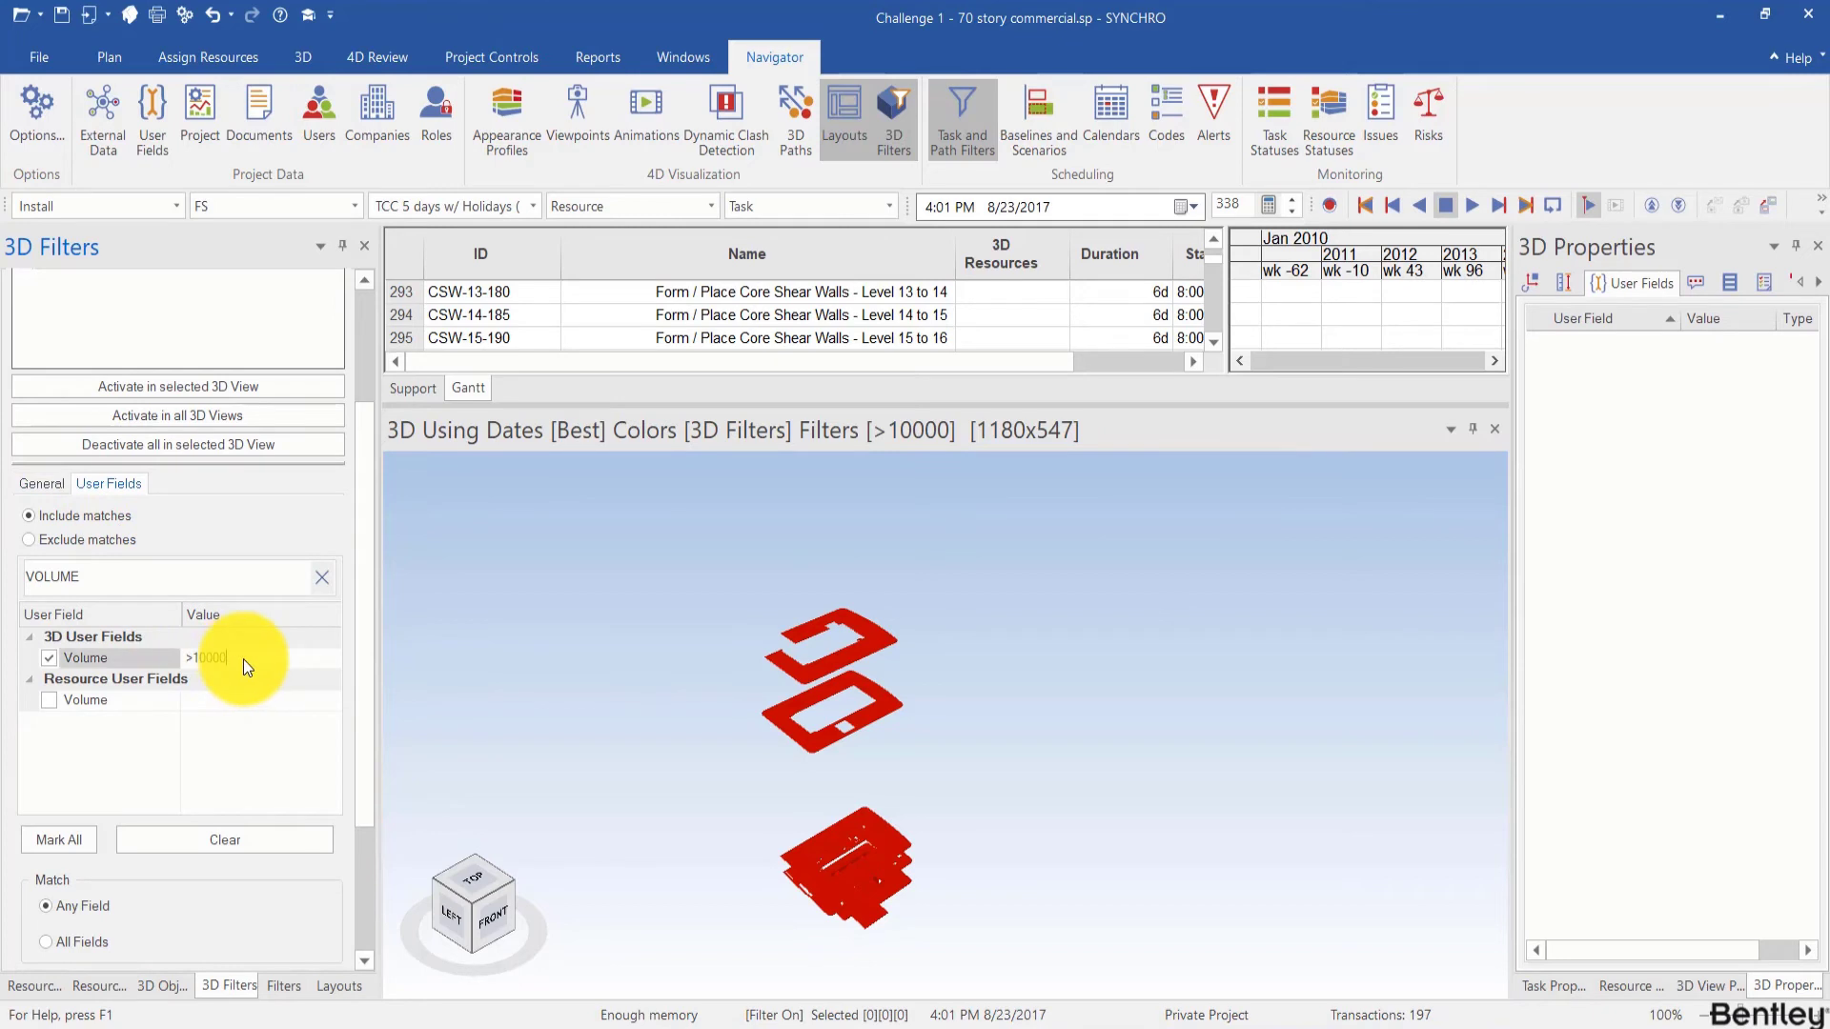
{"action": "key", "text": "BackSpace"}
{"action": "type", "text": "8000"}
{"action": "key", "text": "Return"}
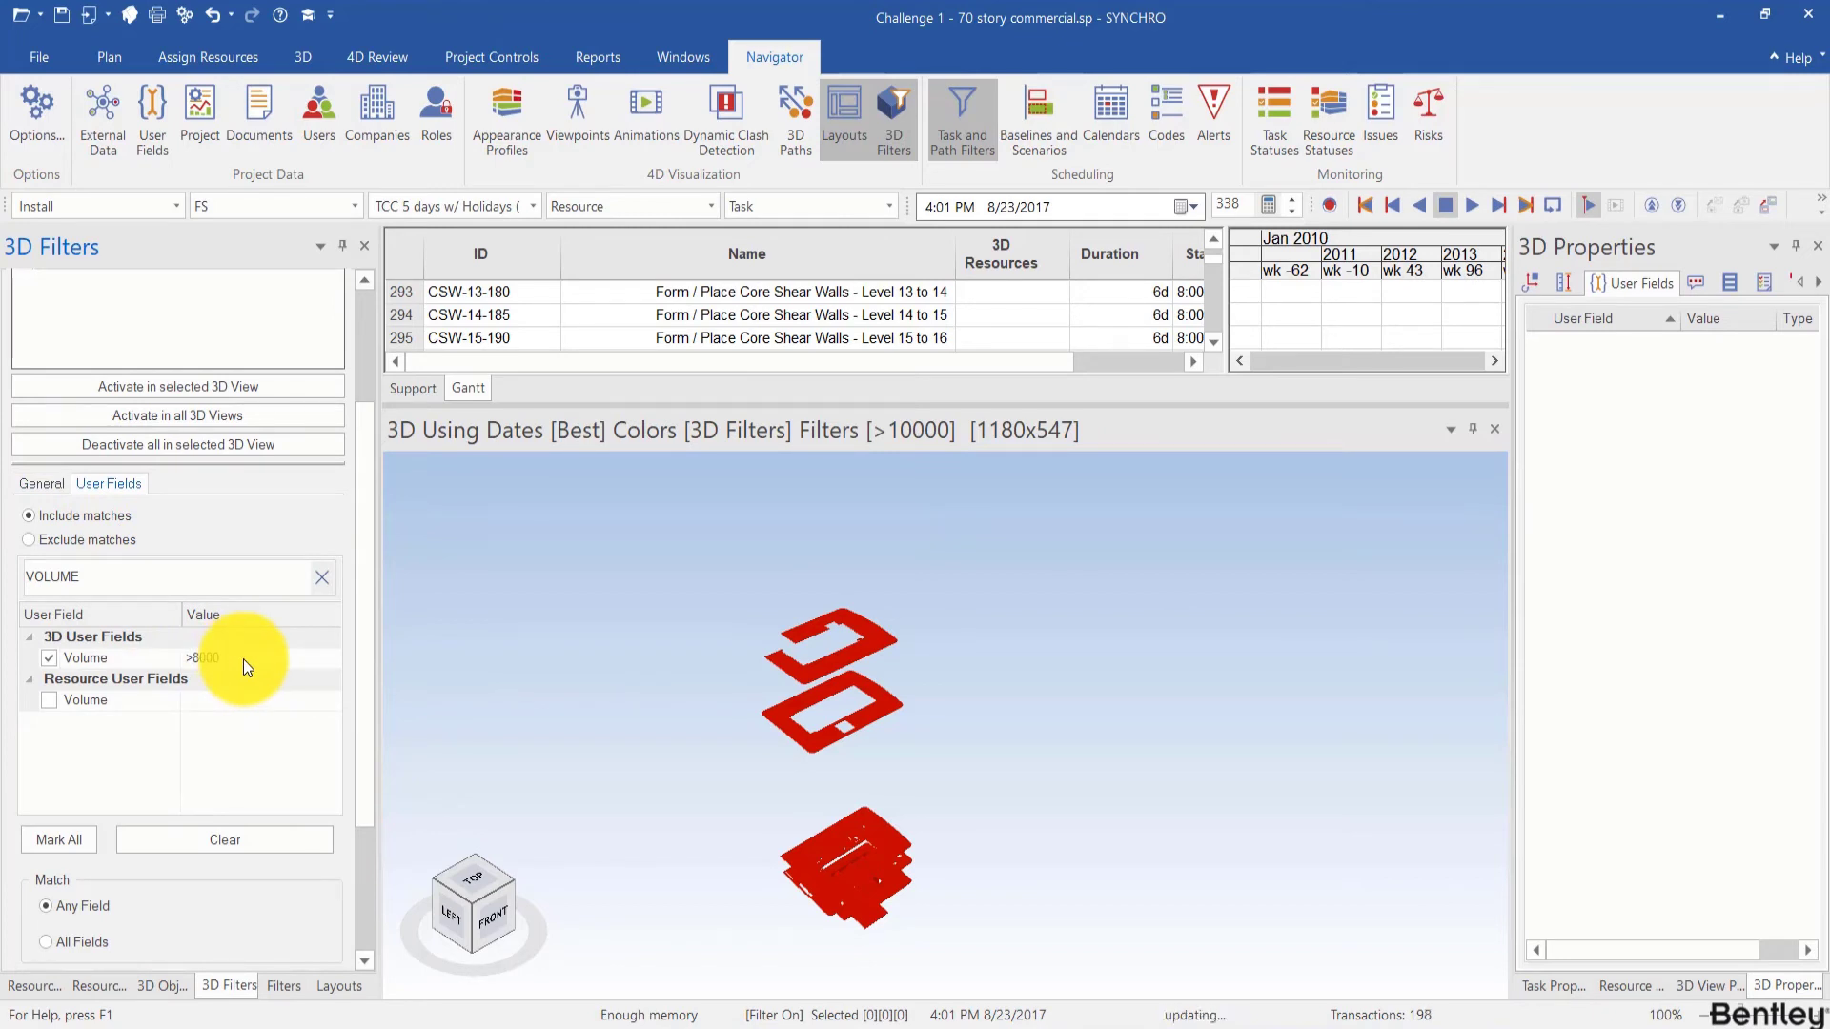
Step: Activate the >8000 filter in the selected 3D view and combine the view's active filters with the OR operation
{"action": "left_click", "coordinate": [163, 385]}
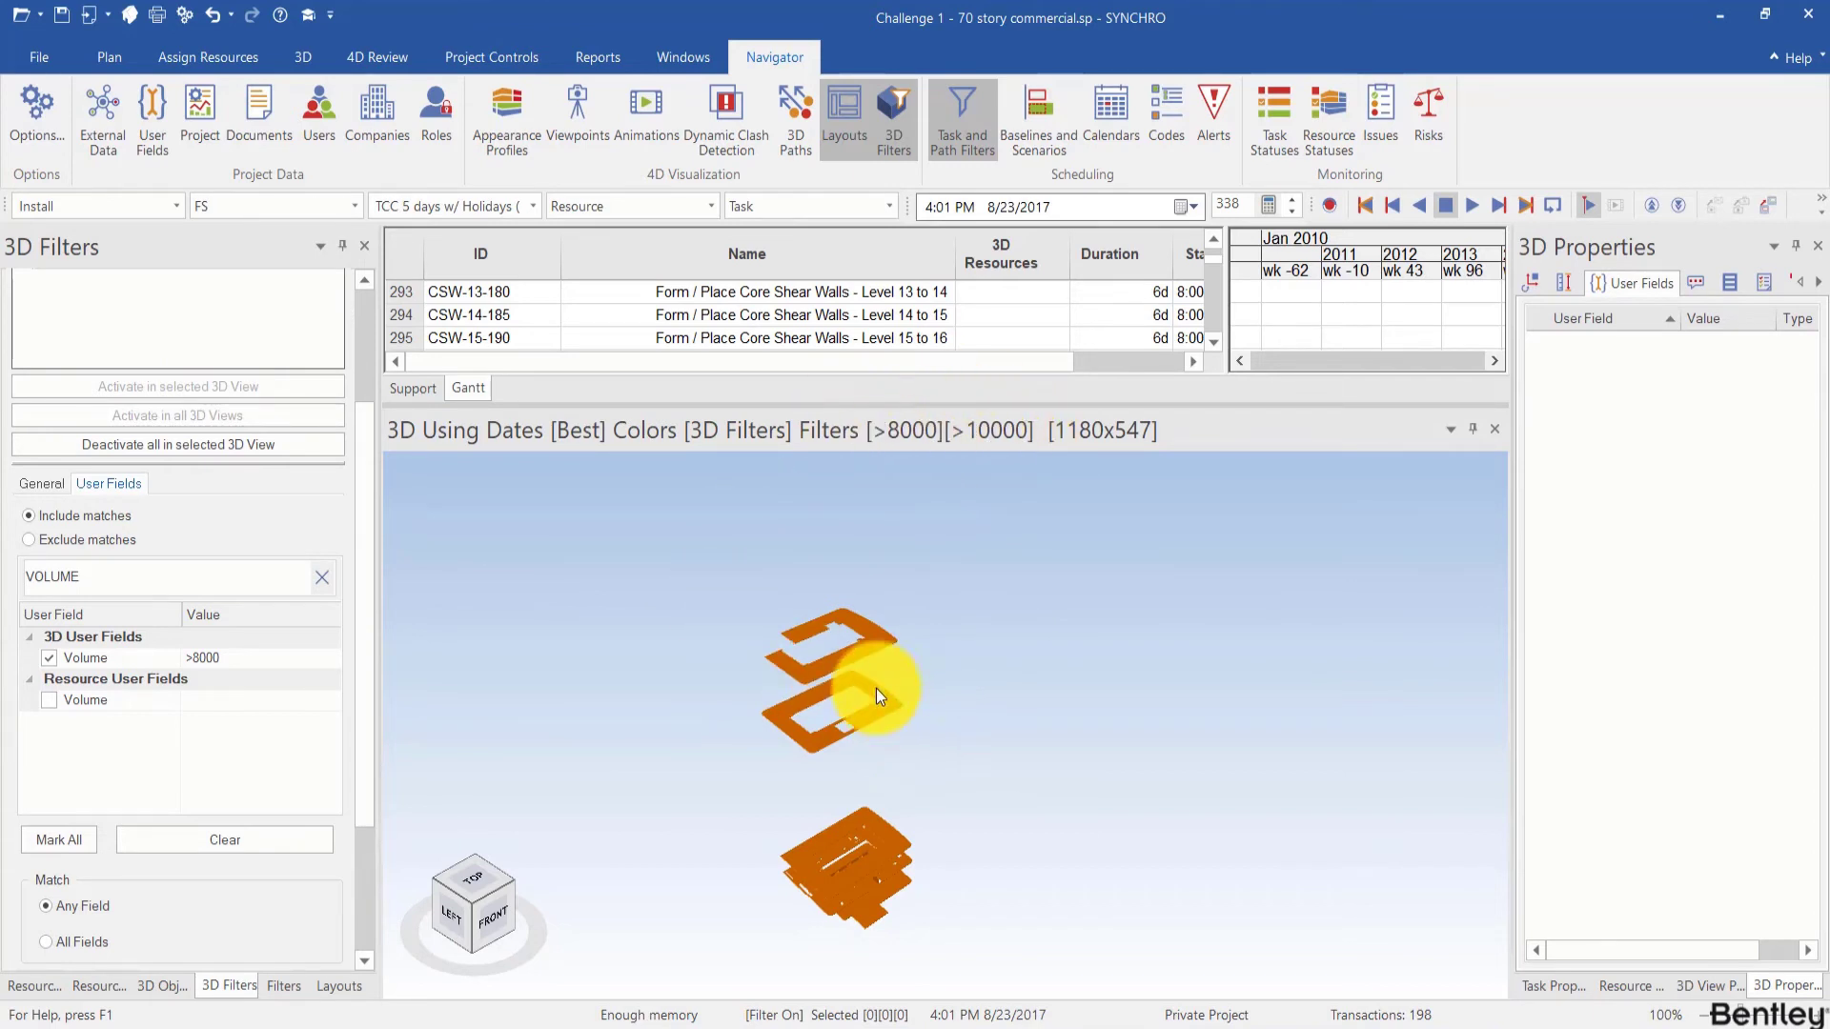
{"action": "left_click_drag", "start_coordinate": [877, 688], "coordinate": [946, 803]}
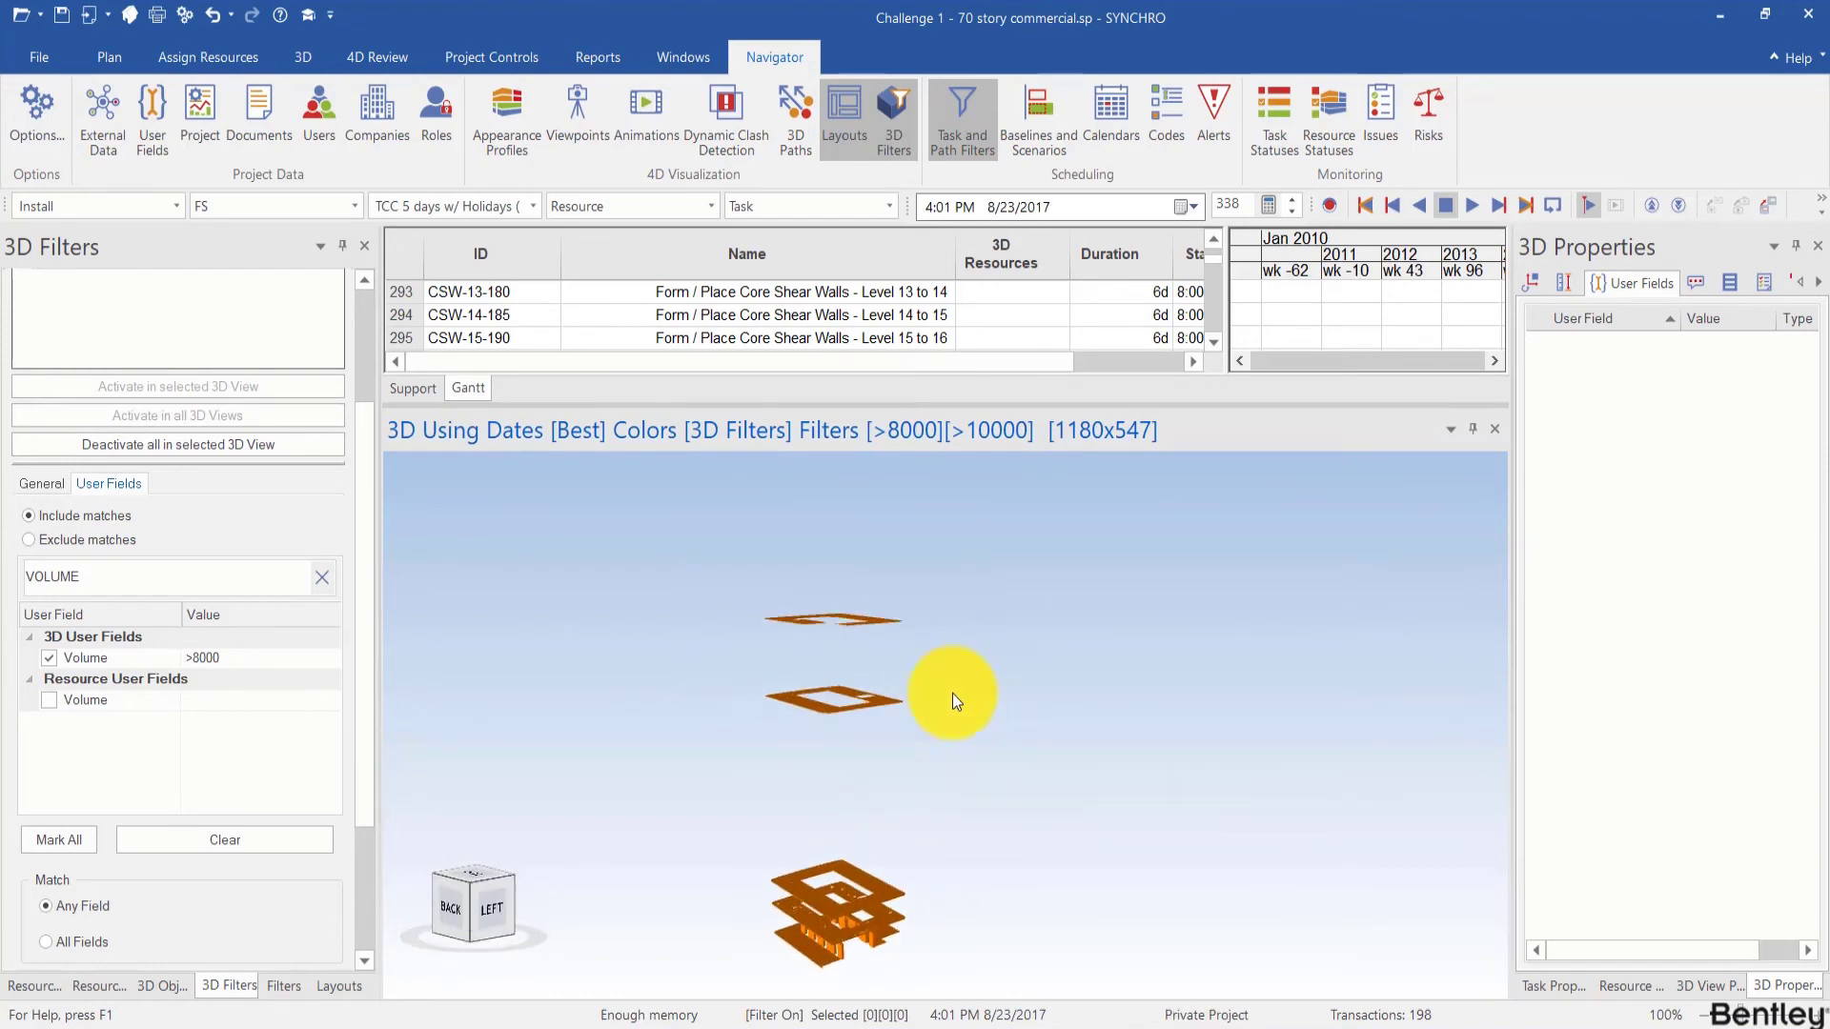
{"action": "left_click", "coordinate": [1719, 987]}
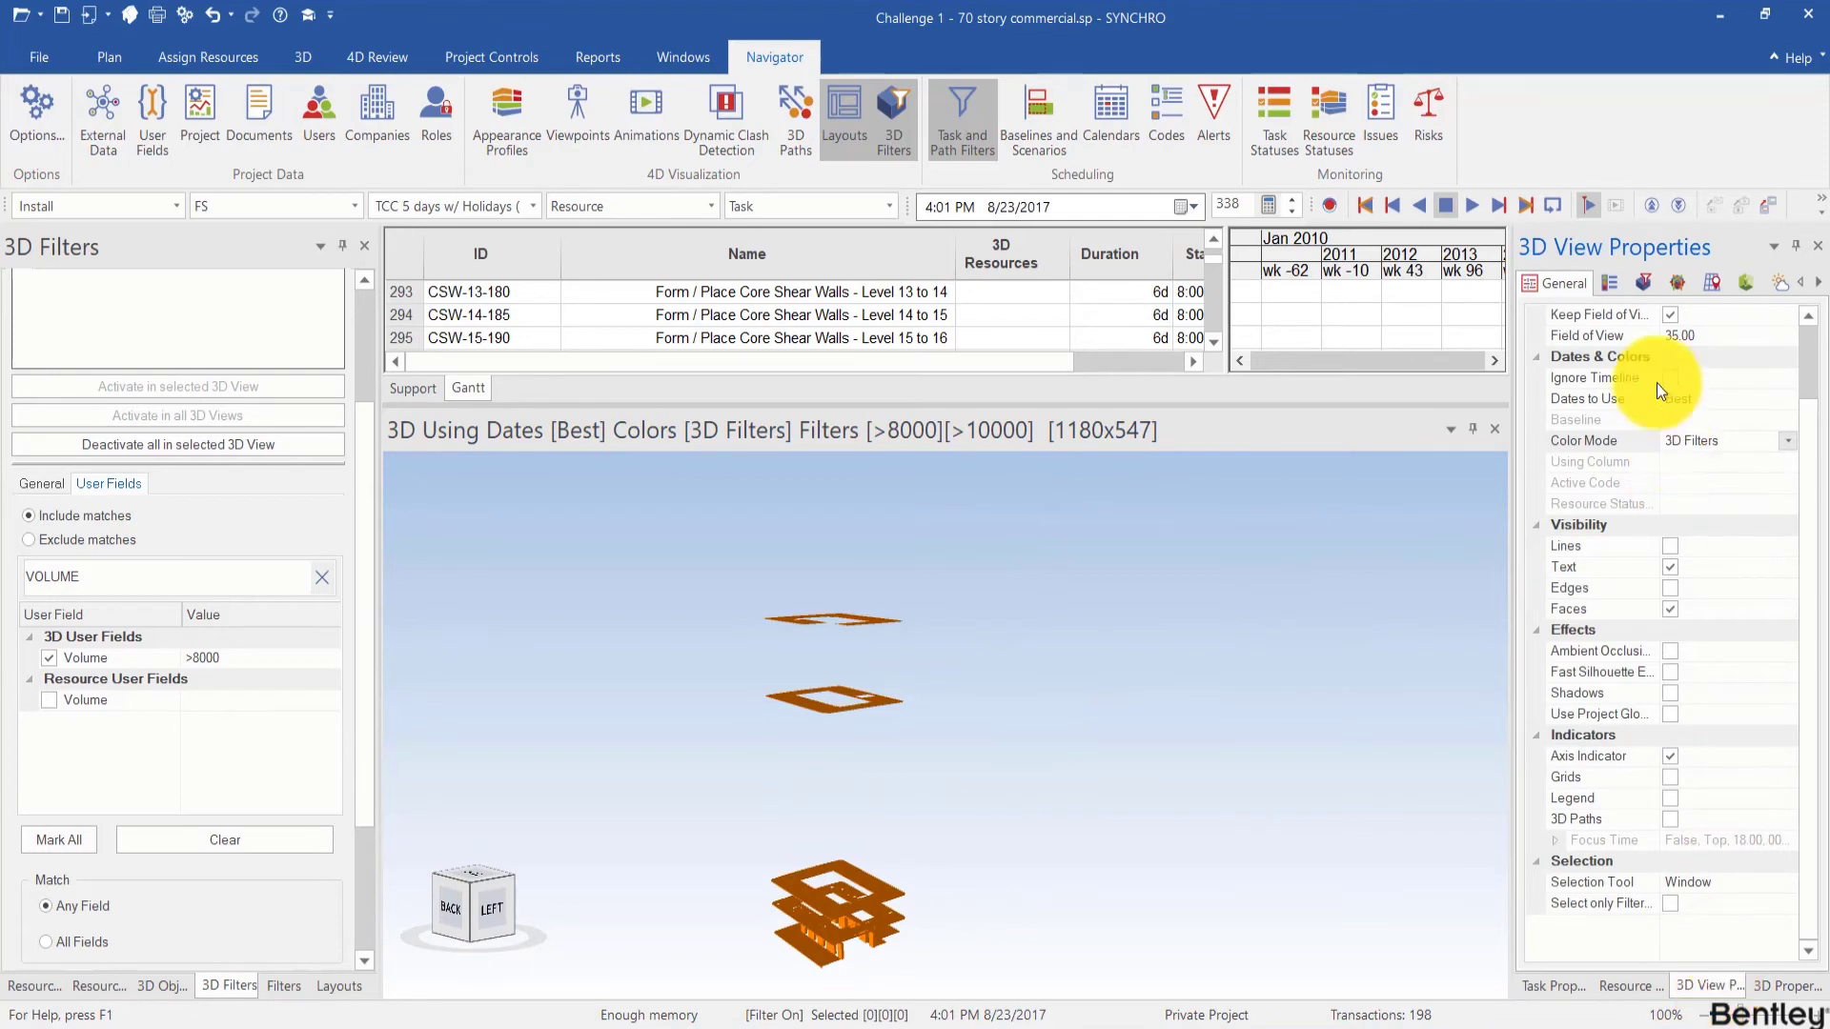
{"action": "left_click", "coordinate": [1640, 288]}
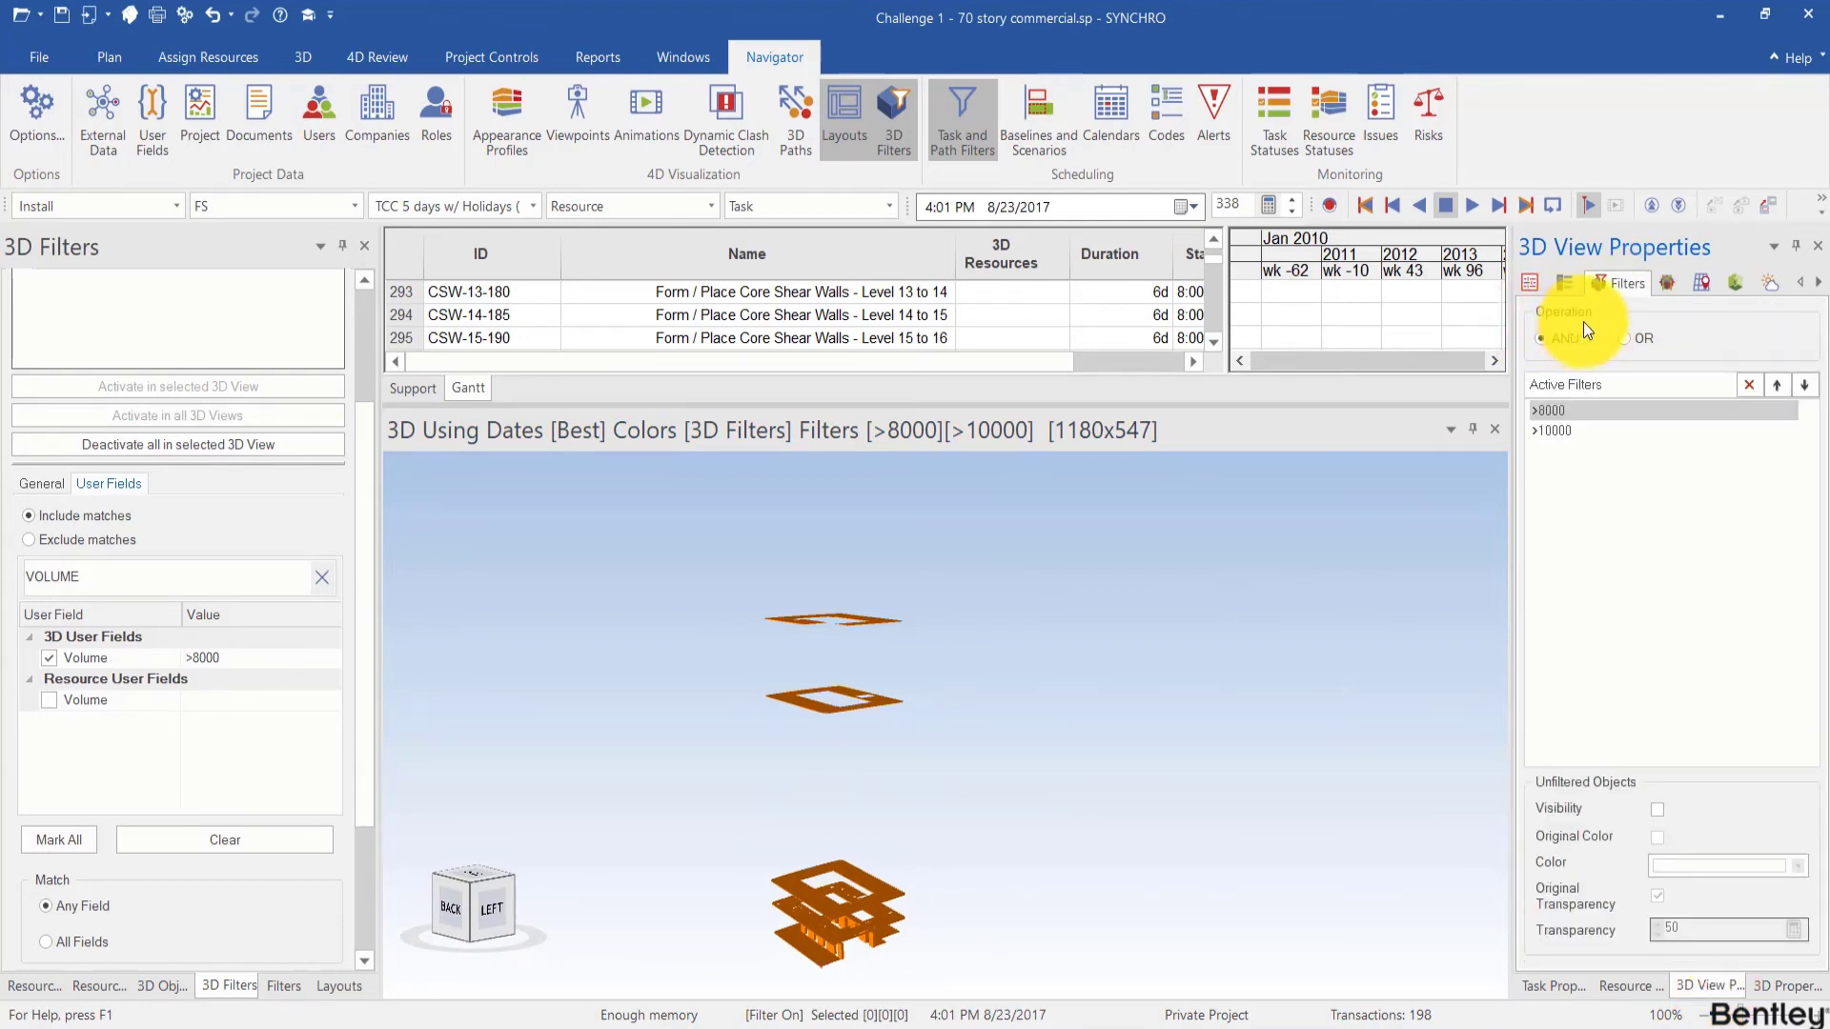
{"action": "left_click", "coordinate": [1648, 339]}
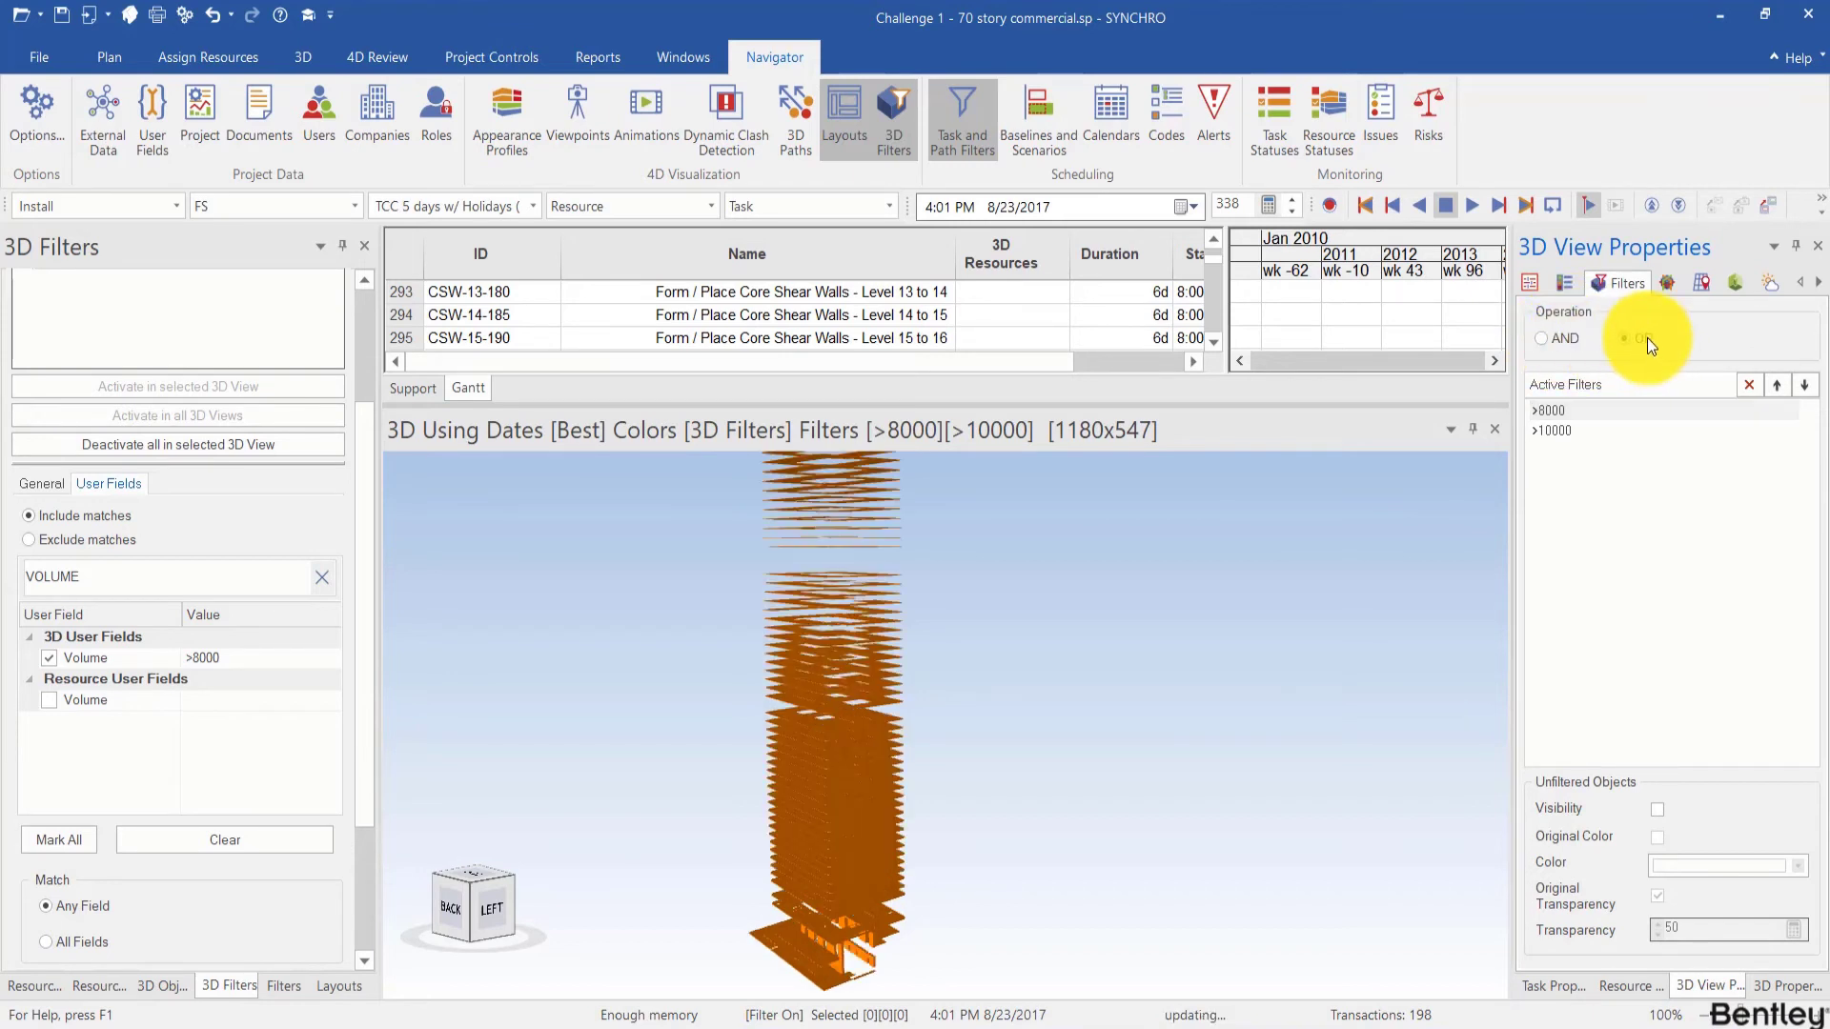
Step: Move the >10000 filter above >8000 in the view's active filters and inspect the tower's slab colors
{"action": "left_click", "coordinate": [1573, 429]}
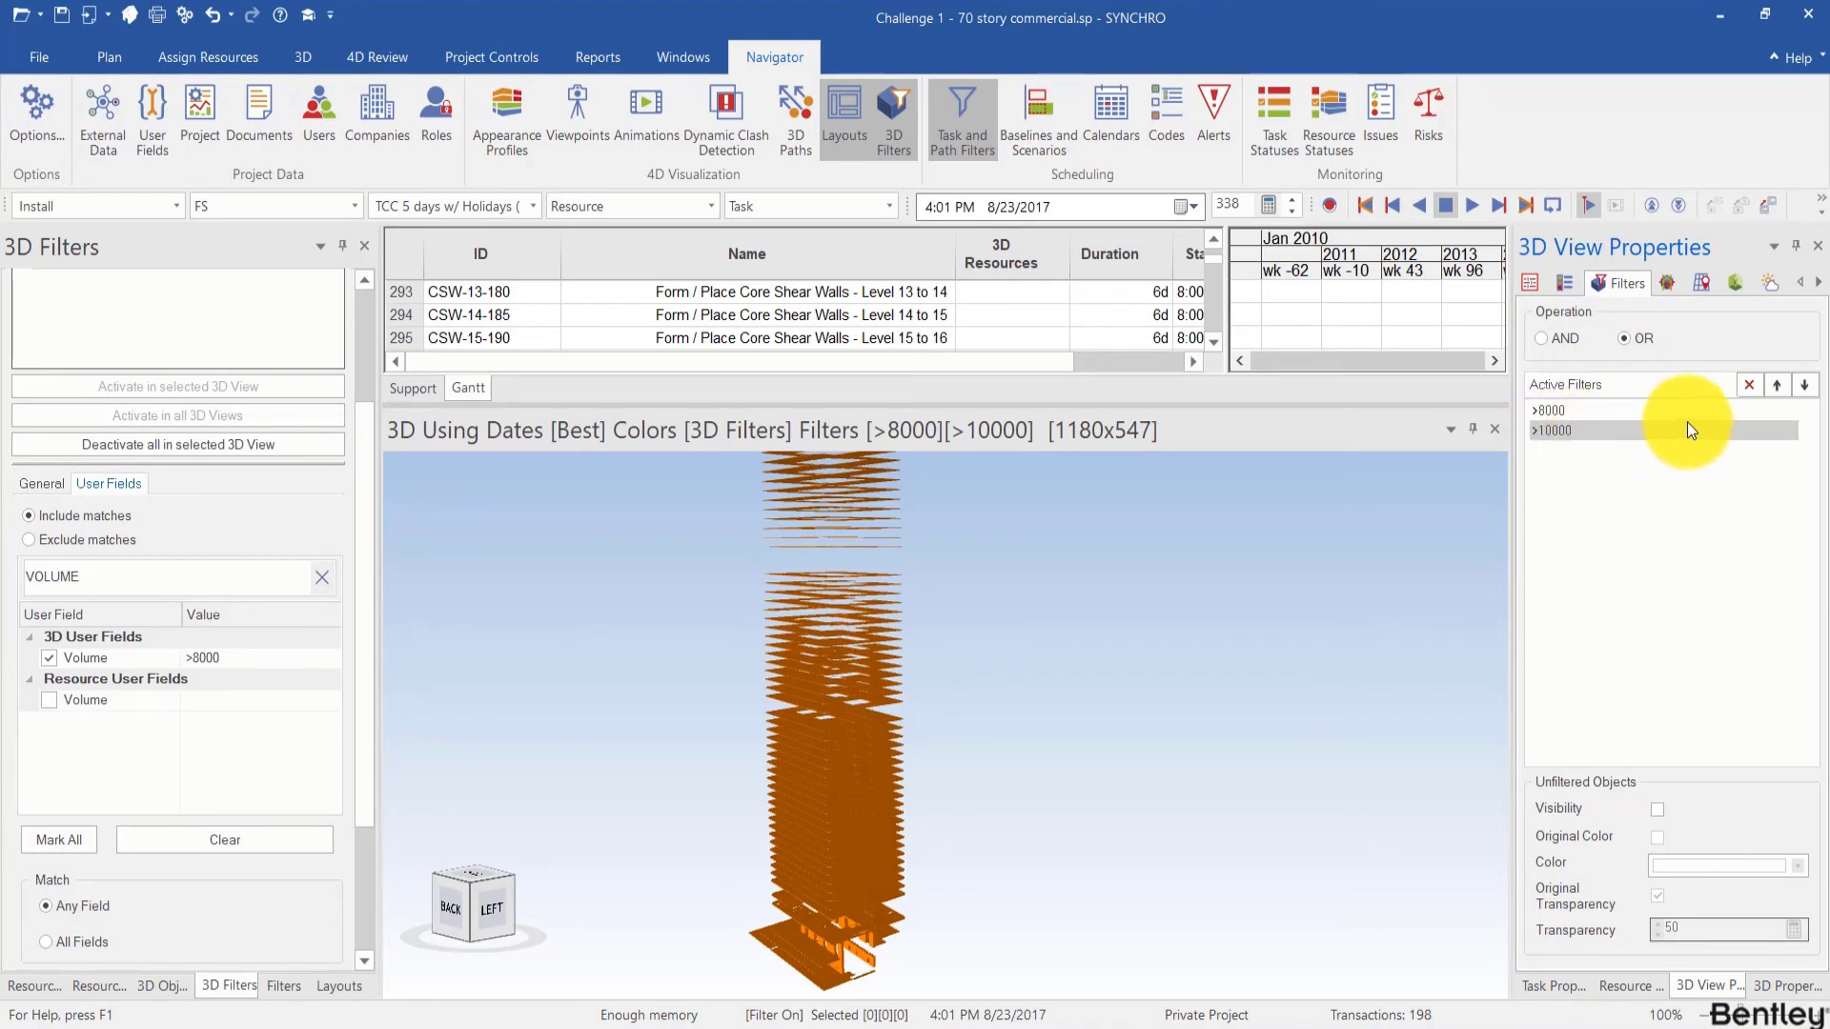
{"action": "left_click", "coordinate": [1774, 386]}
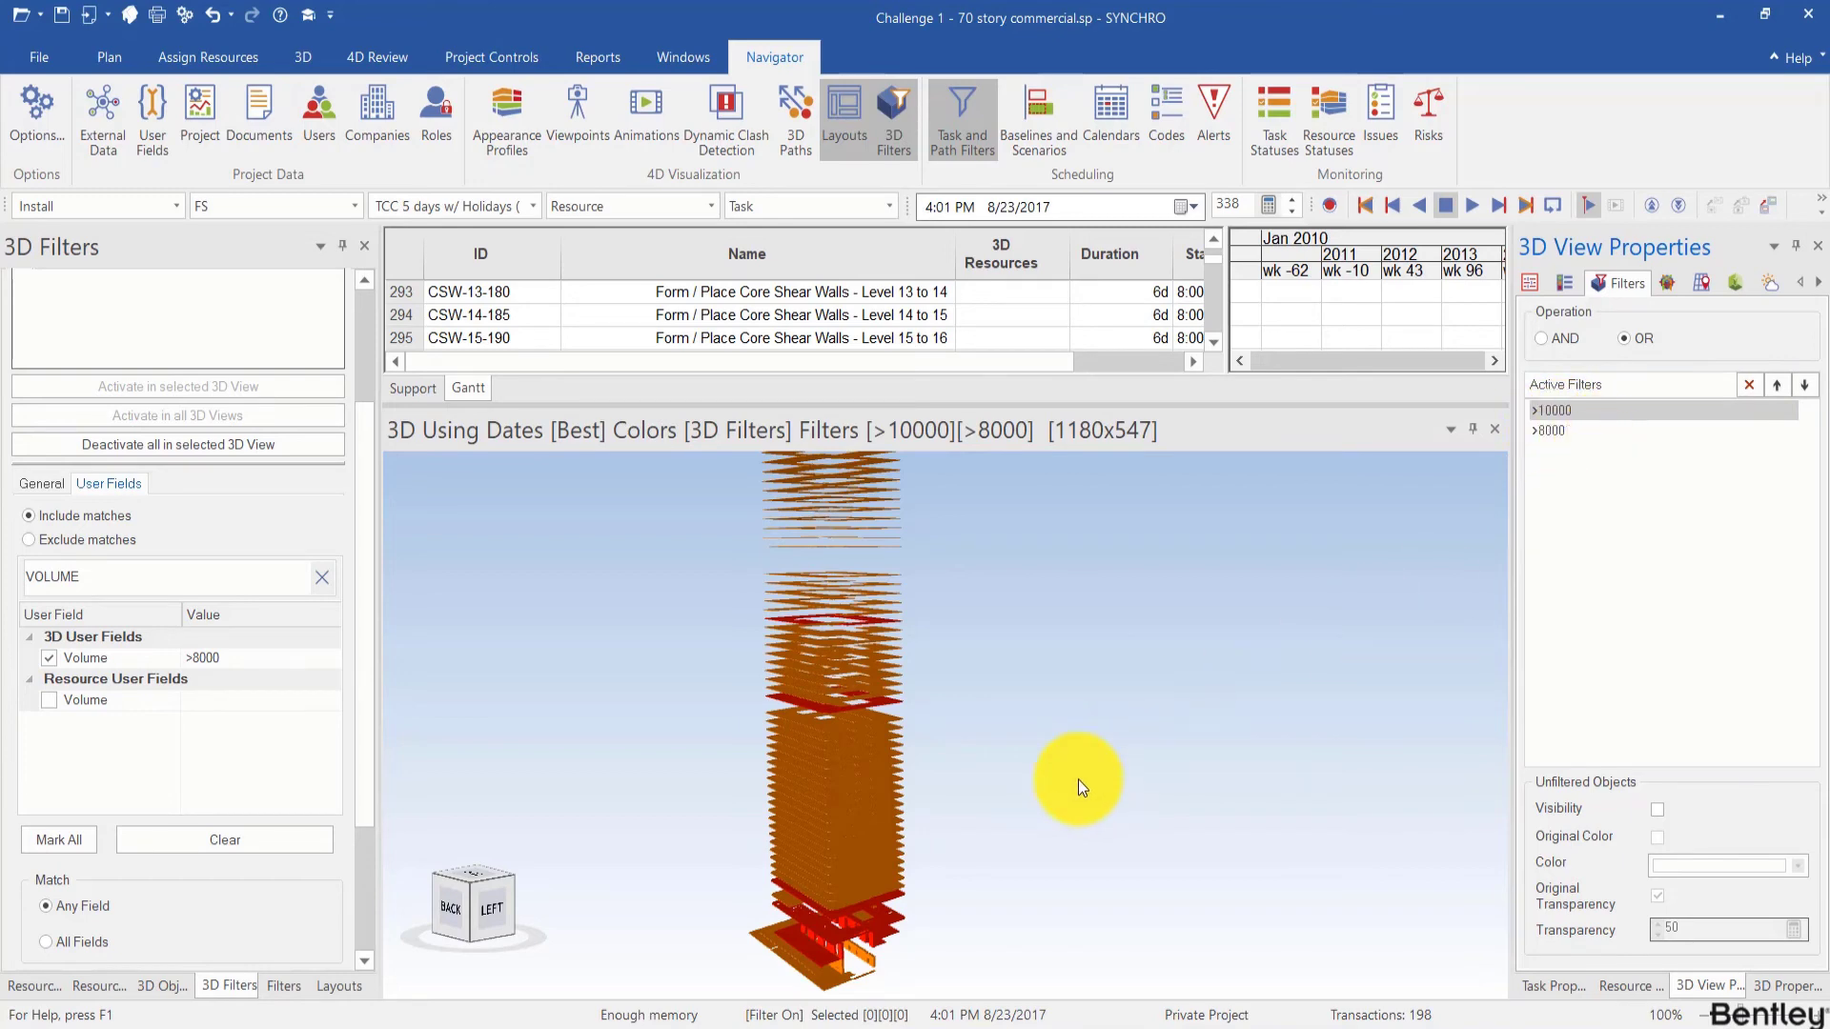
{"action": "left_click_drag", "start_coordinate": [878, 833], "coordinate": [828, 676]}
Step: Create a copy of the >8000 3D filter and rename it >7000
{"action": "left_click_drag", "start_coordinate": [358, 511], "coordinate": [348, 303]}
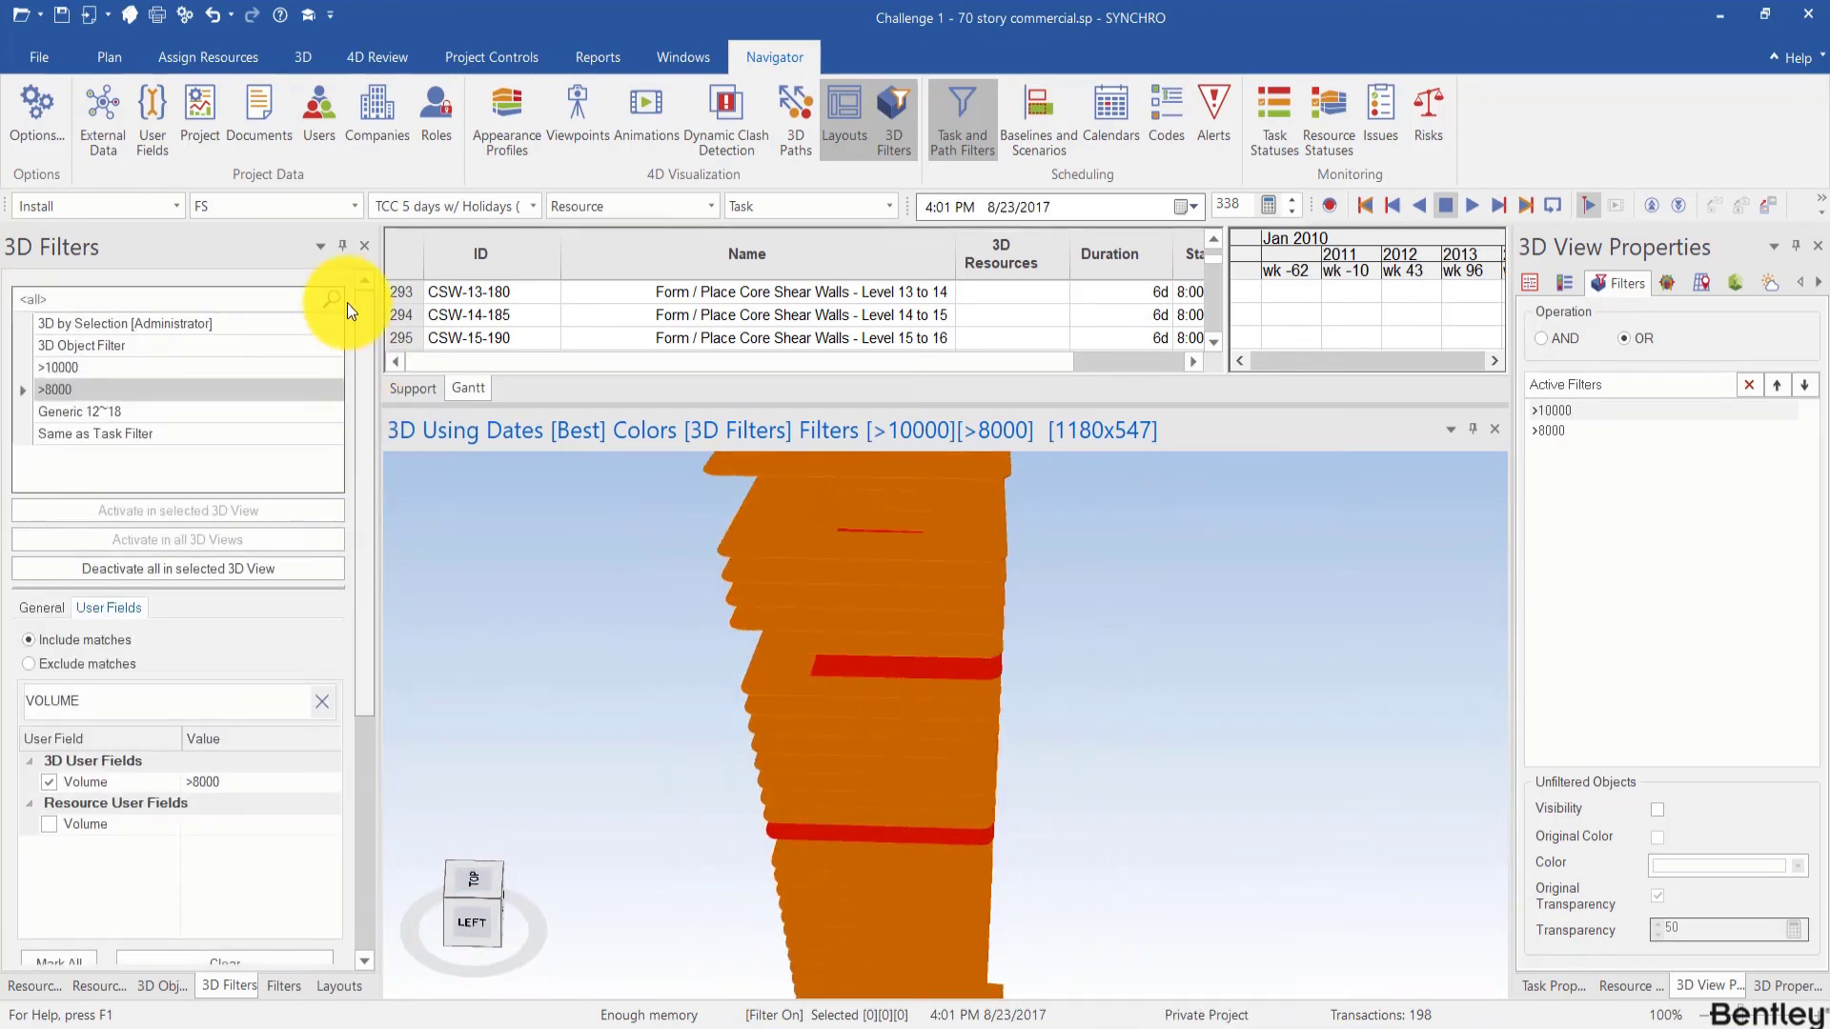
{"action": "right_click", "coordinate": [60, 389]}
{"action": "left_click", "coordinate": [187, 488]}
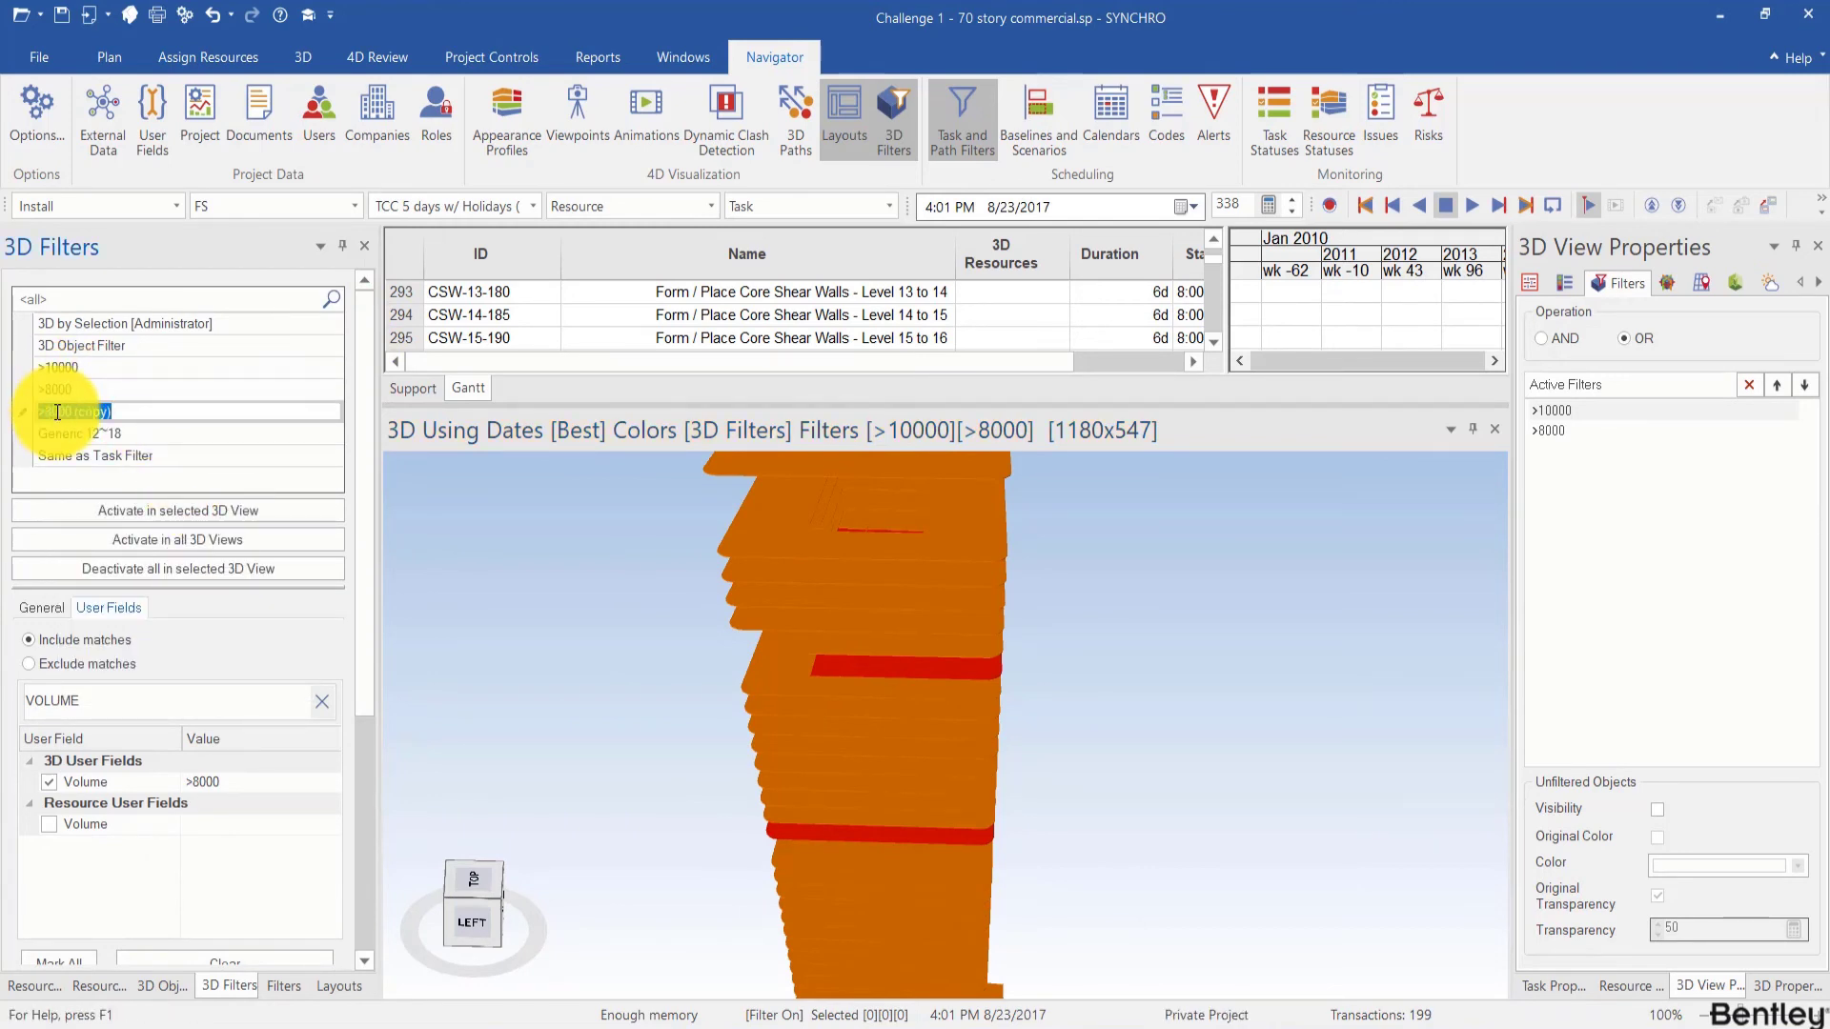
{"action": "type", "text": ">7000"}
{"action": "key", "text": "Return"}
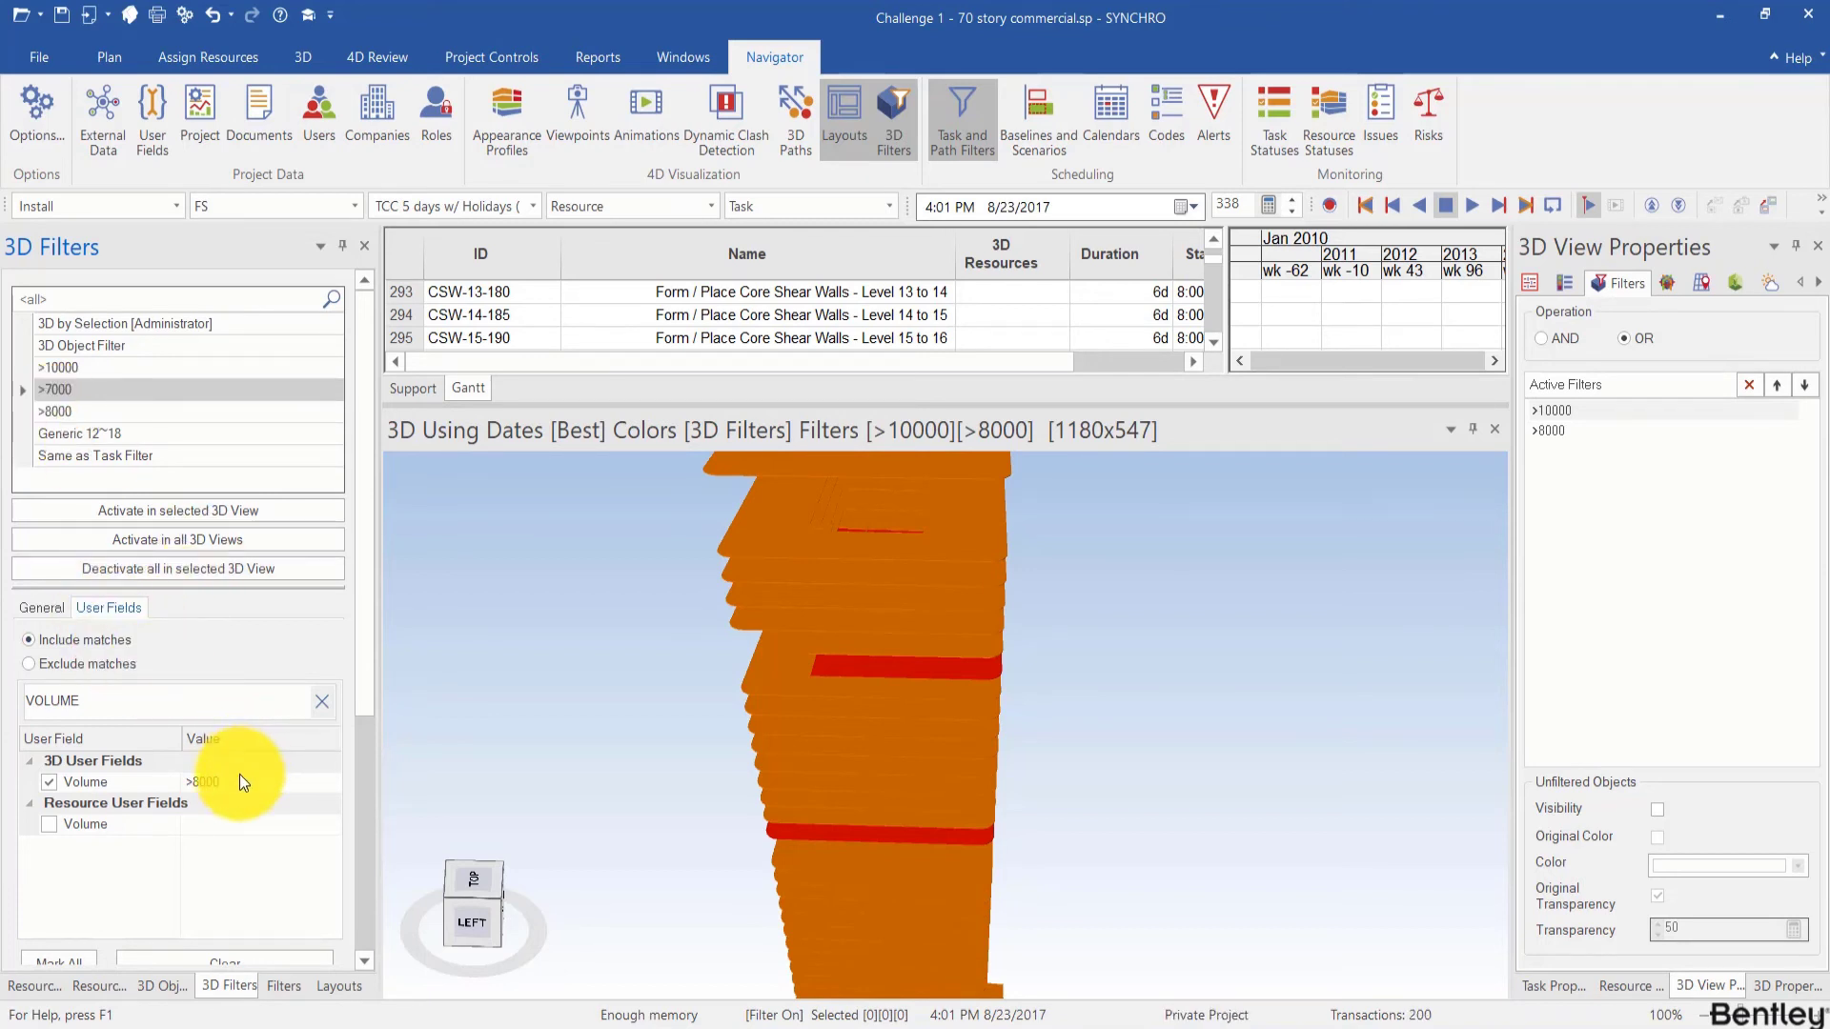
Step: Set the filtered objects' color of the >7000 filter to yellow
{"action": "left_click", "coordinate": [41, 607]}
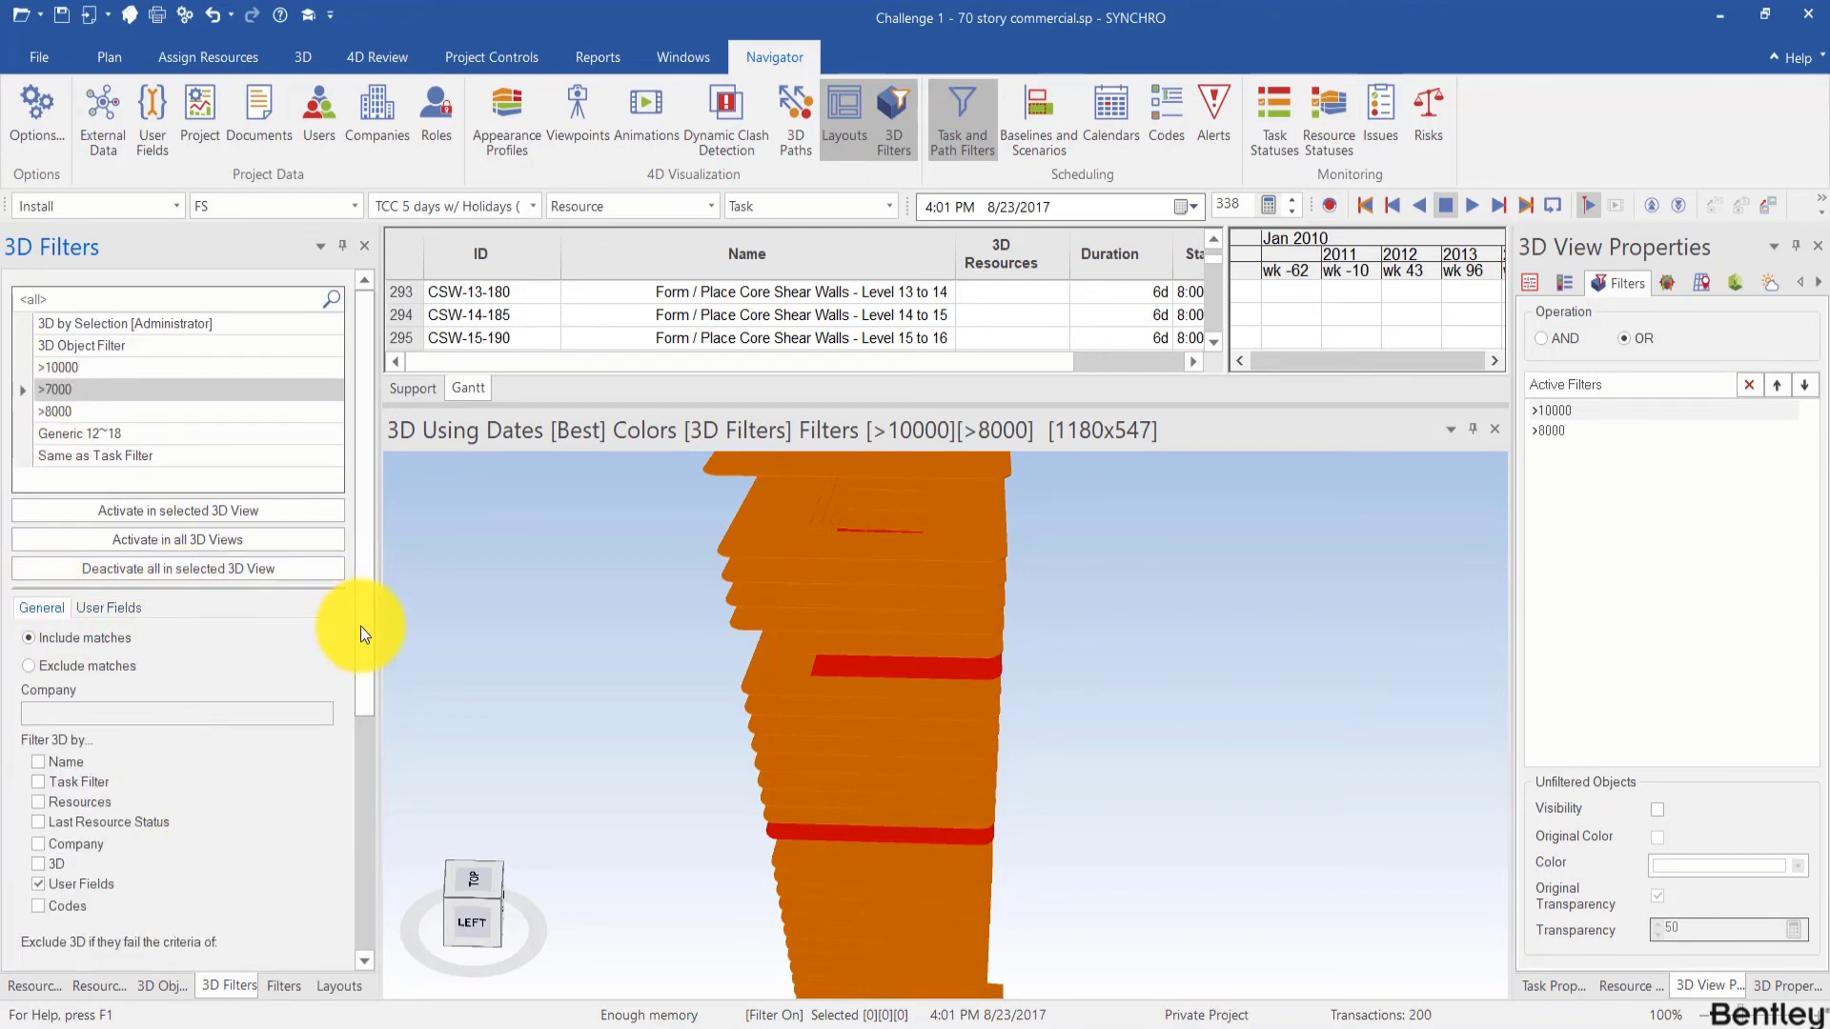
{"action": "left_click_drag", "start_coordinate": [360, 626], "coordinate": [351, 891]}
{"action": "left_click", "coordinate": [311, 843]}
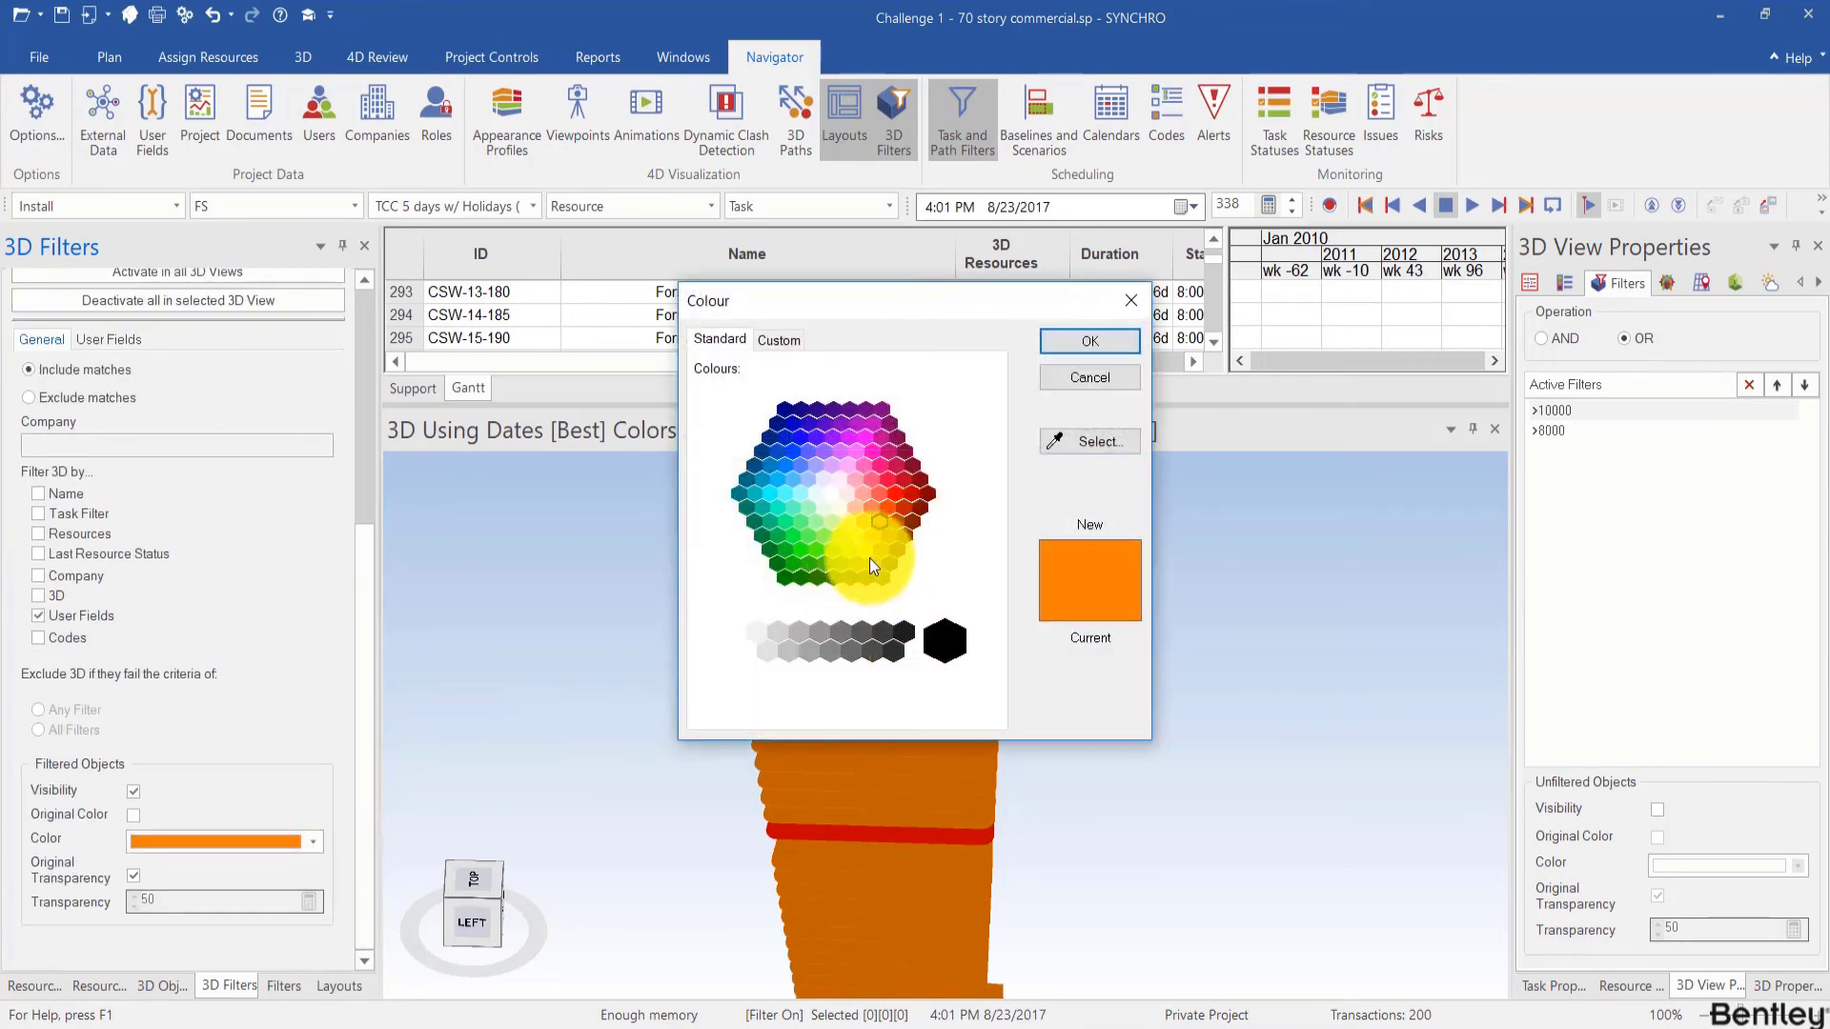
{"action": "left_click", "coordinate": [866, 543]}
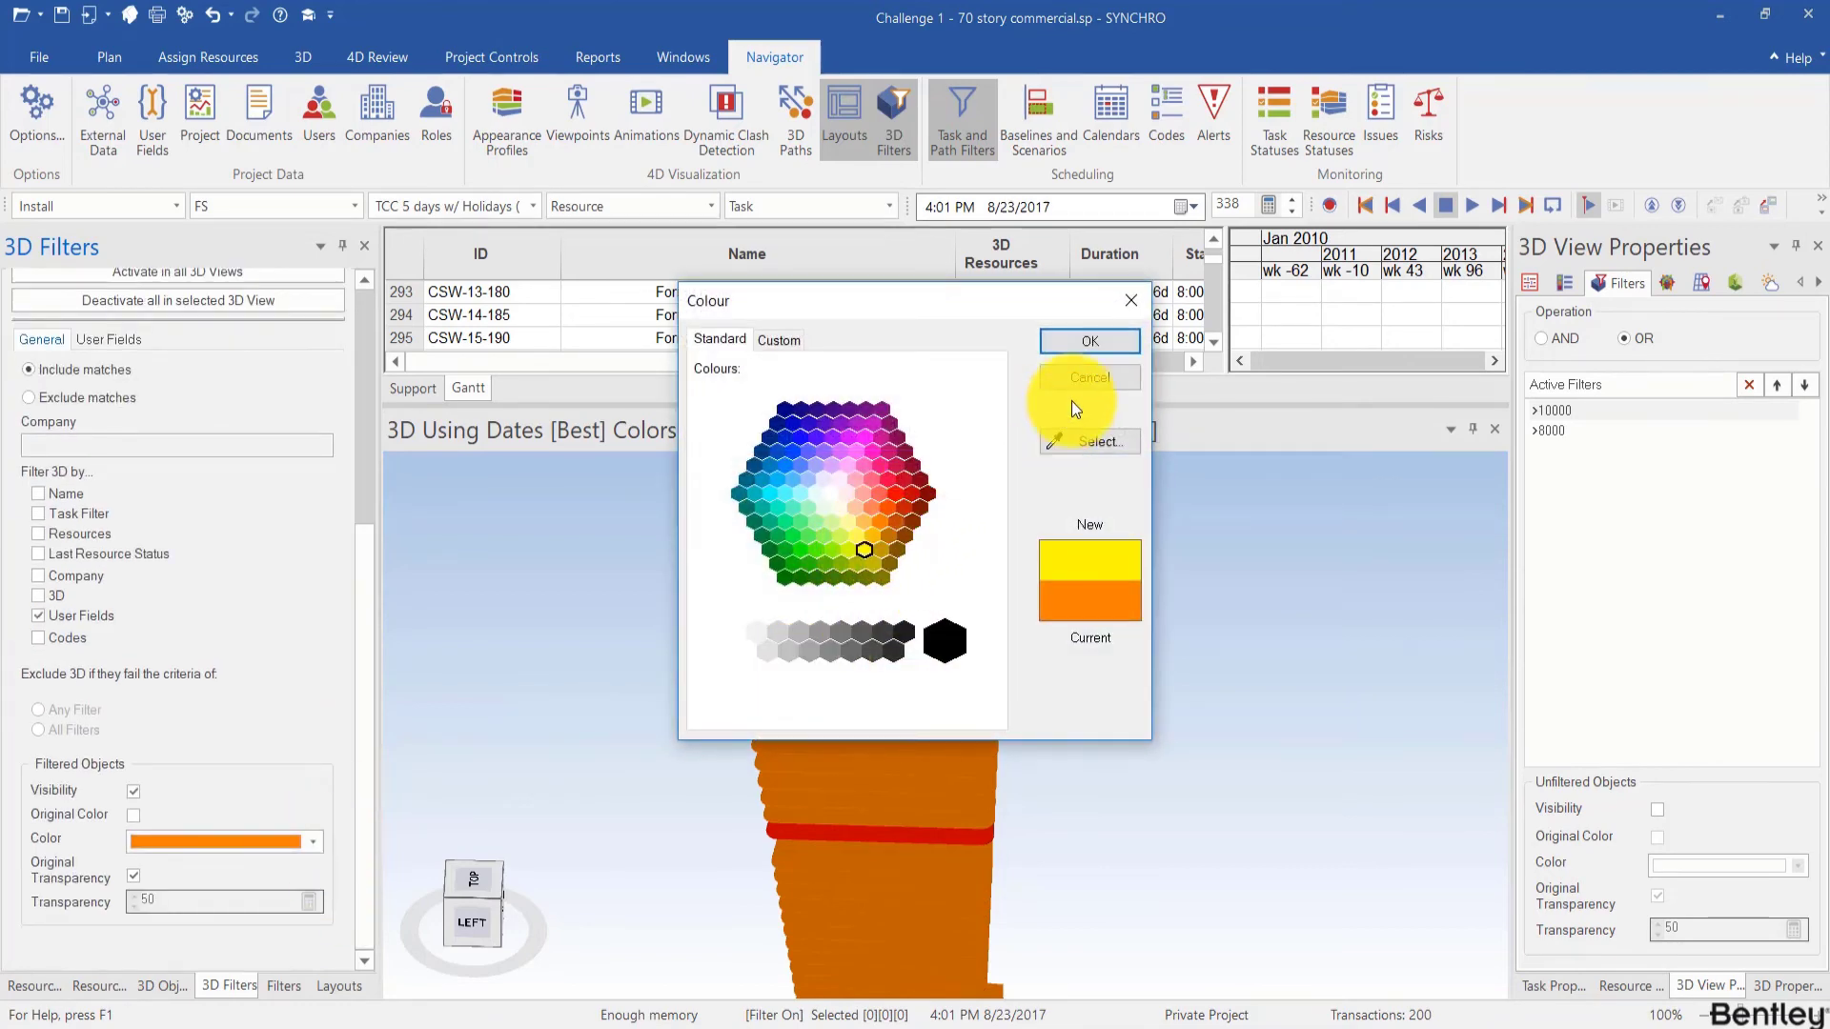
{"action": "left_click", "coordinate": [1089, 341]}
Step: Set the 3D Volume criterion of the >7000 filter to >7000 and activate the filter in the selected 3D view
{"action": "left_click", "coordinate": [96, 342]}
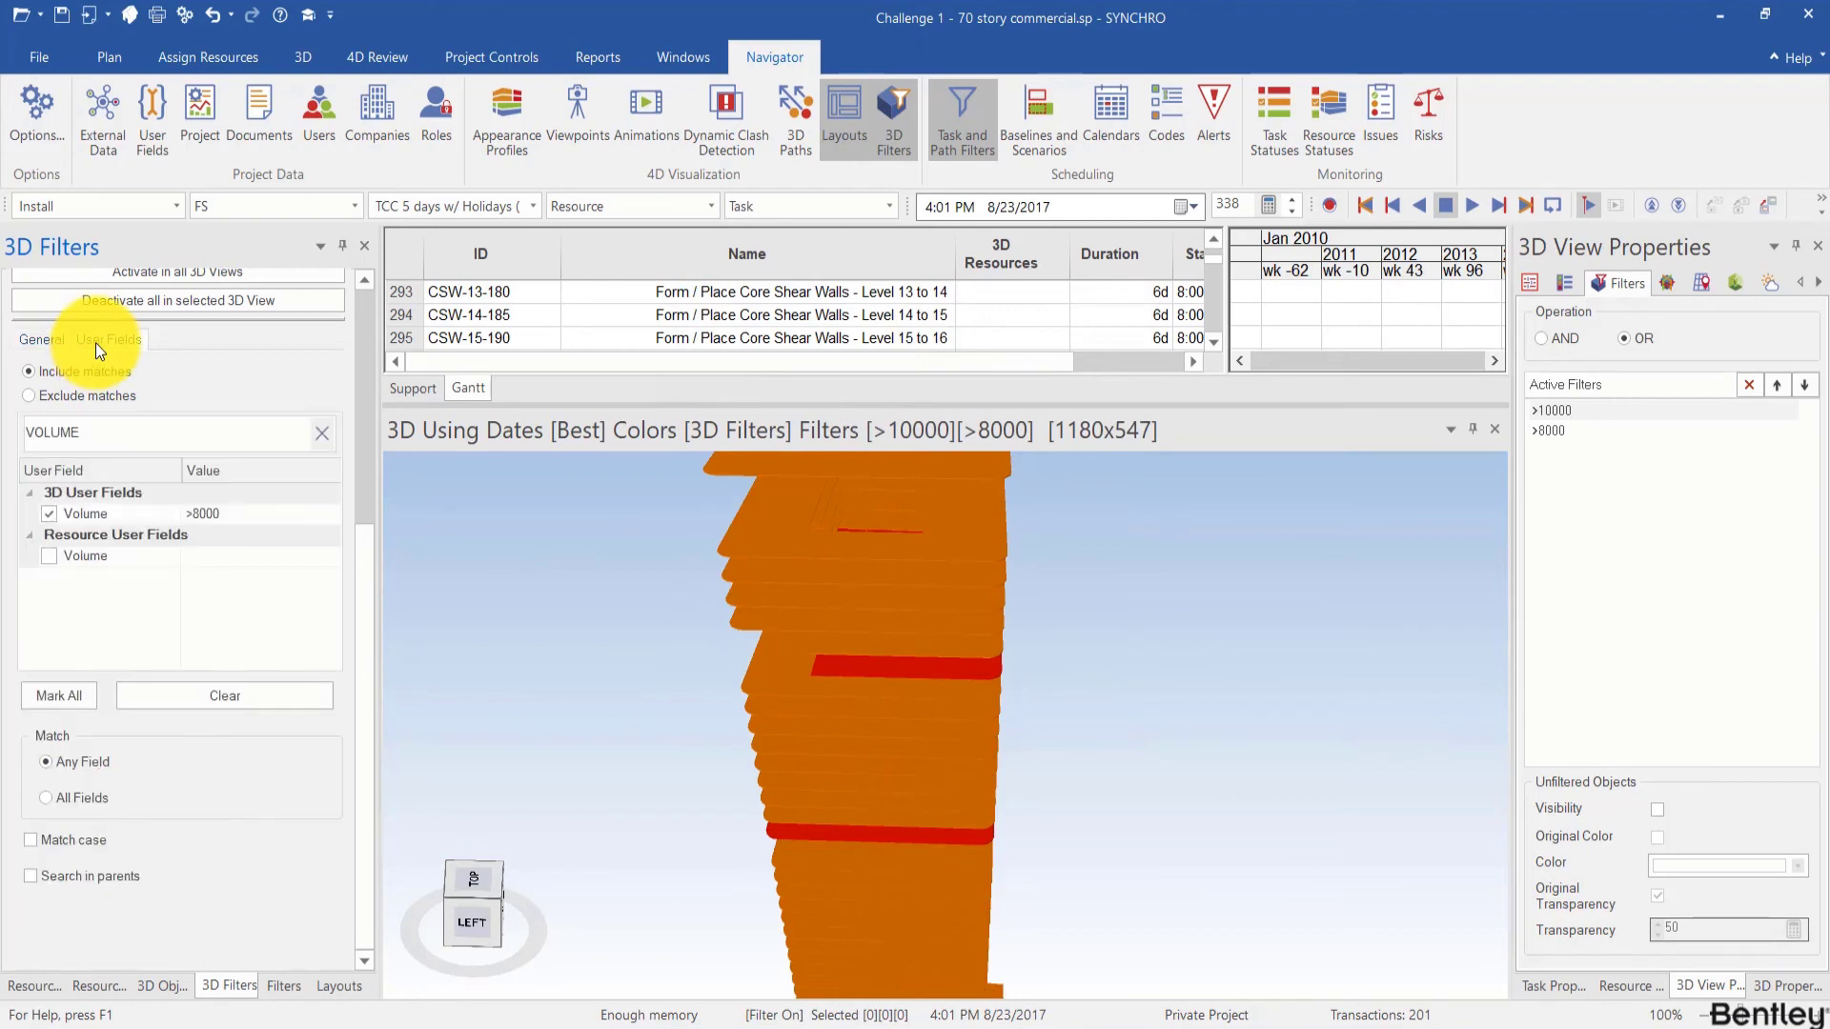
{"action": "left_click", "coordinate": [202, 513]}
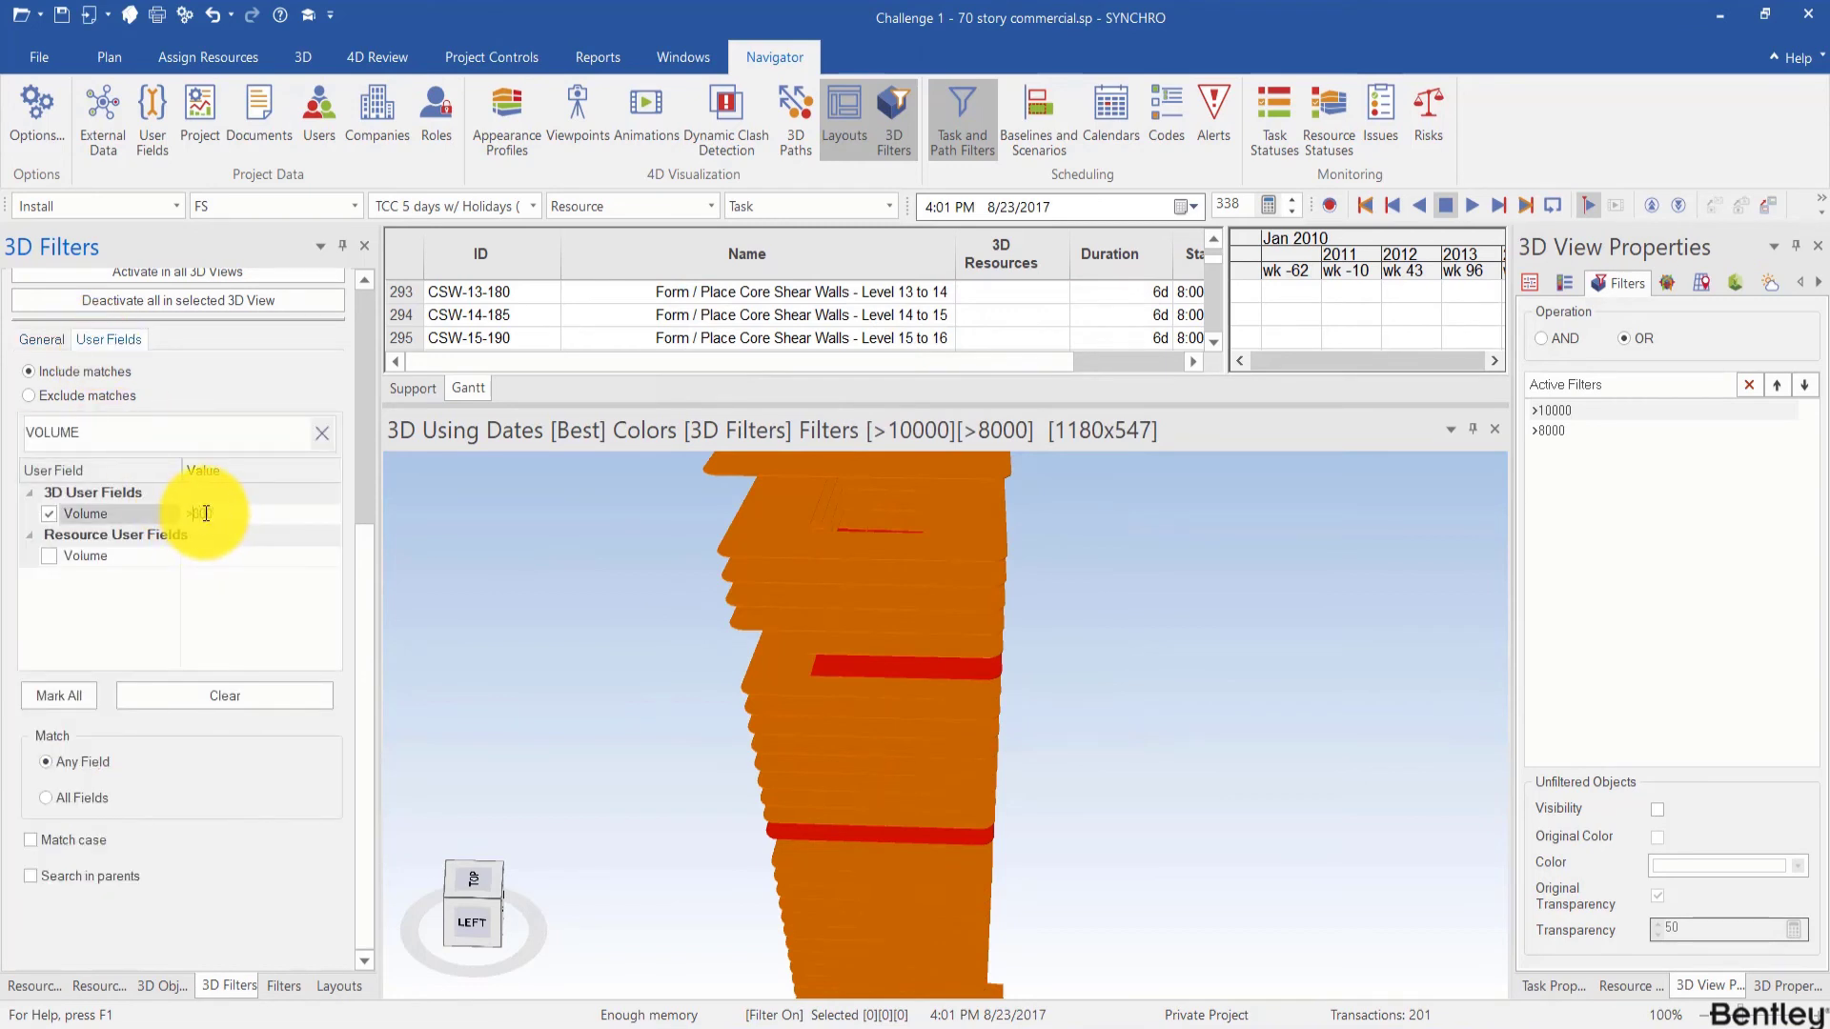
{"action": "type", "text": "7"}
{"action": "key", "text": "Return"}
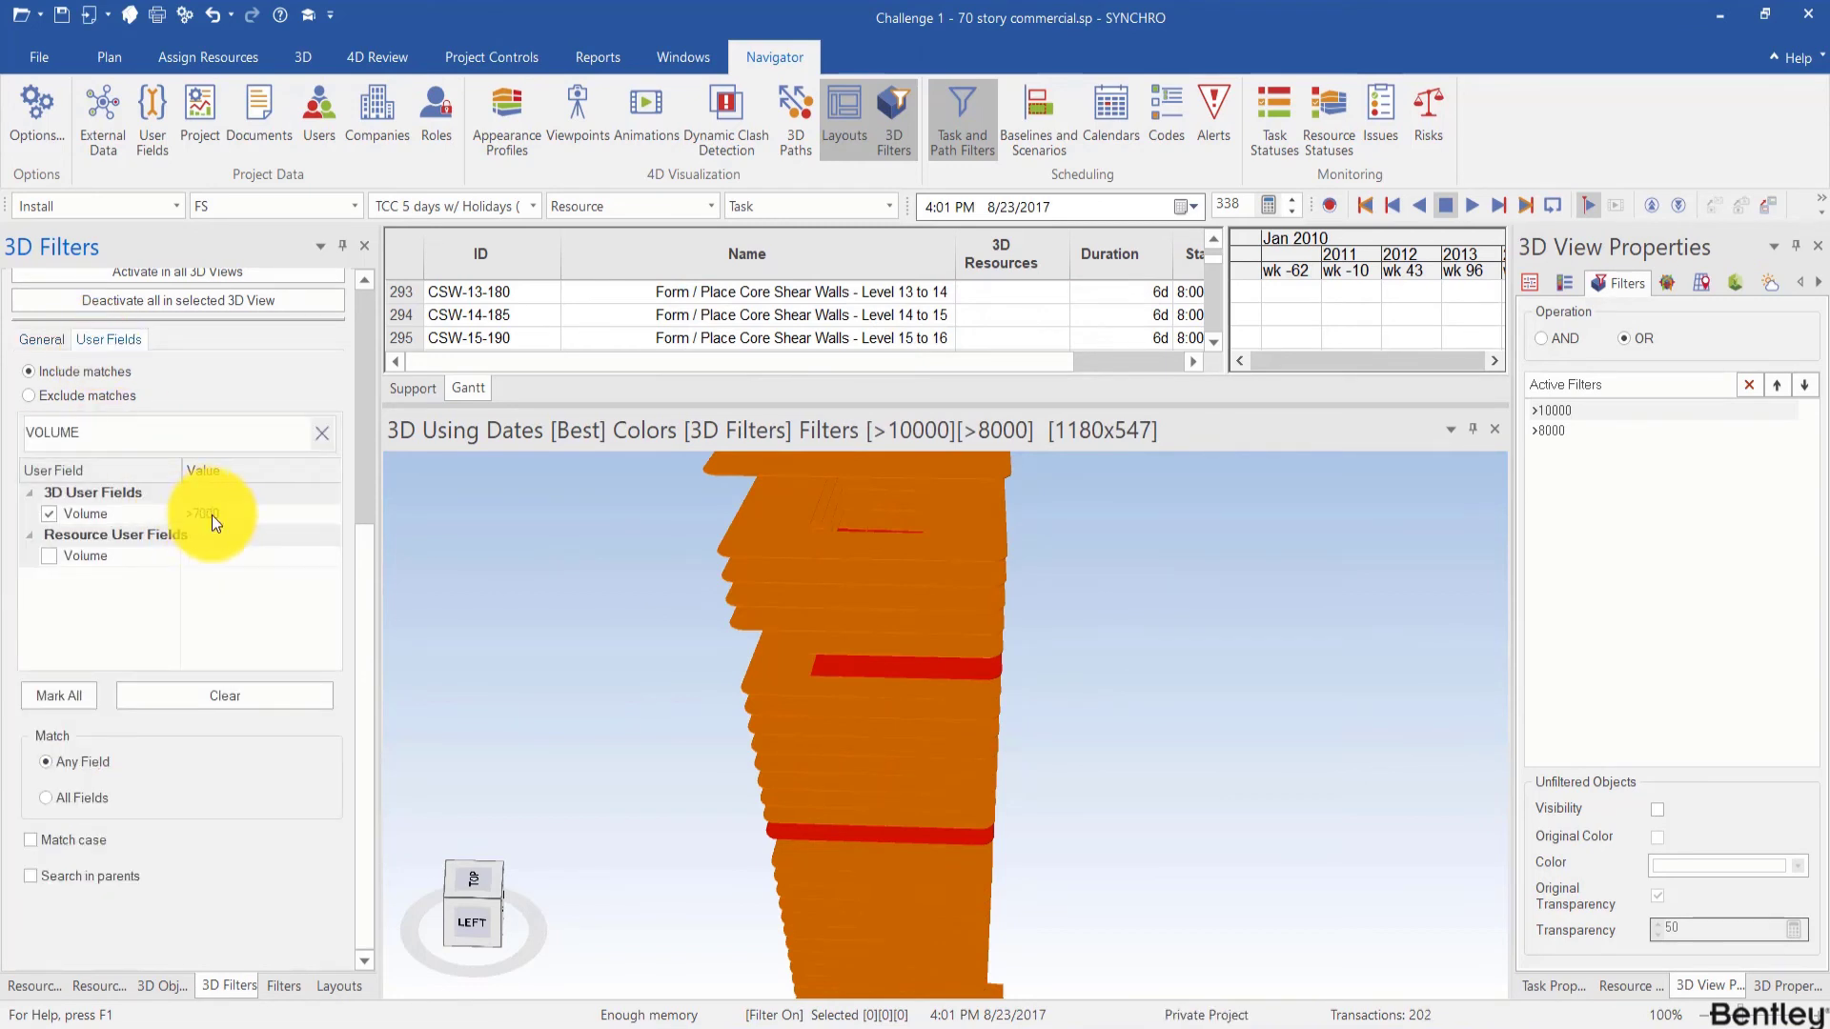
{"action": "left_click_drag", "start_coordinate": [362, 569], "coordinate": [357, 375]}
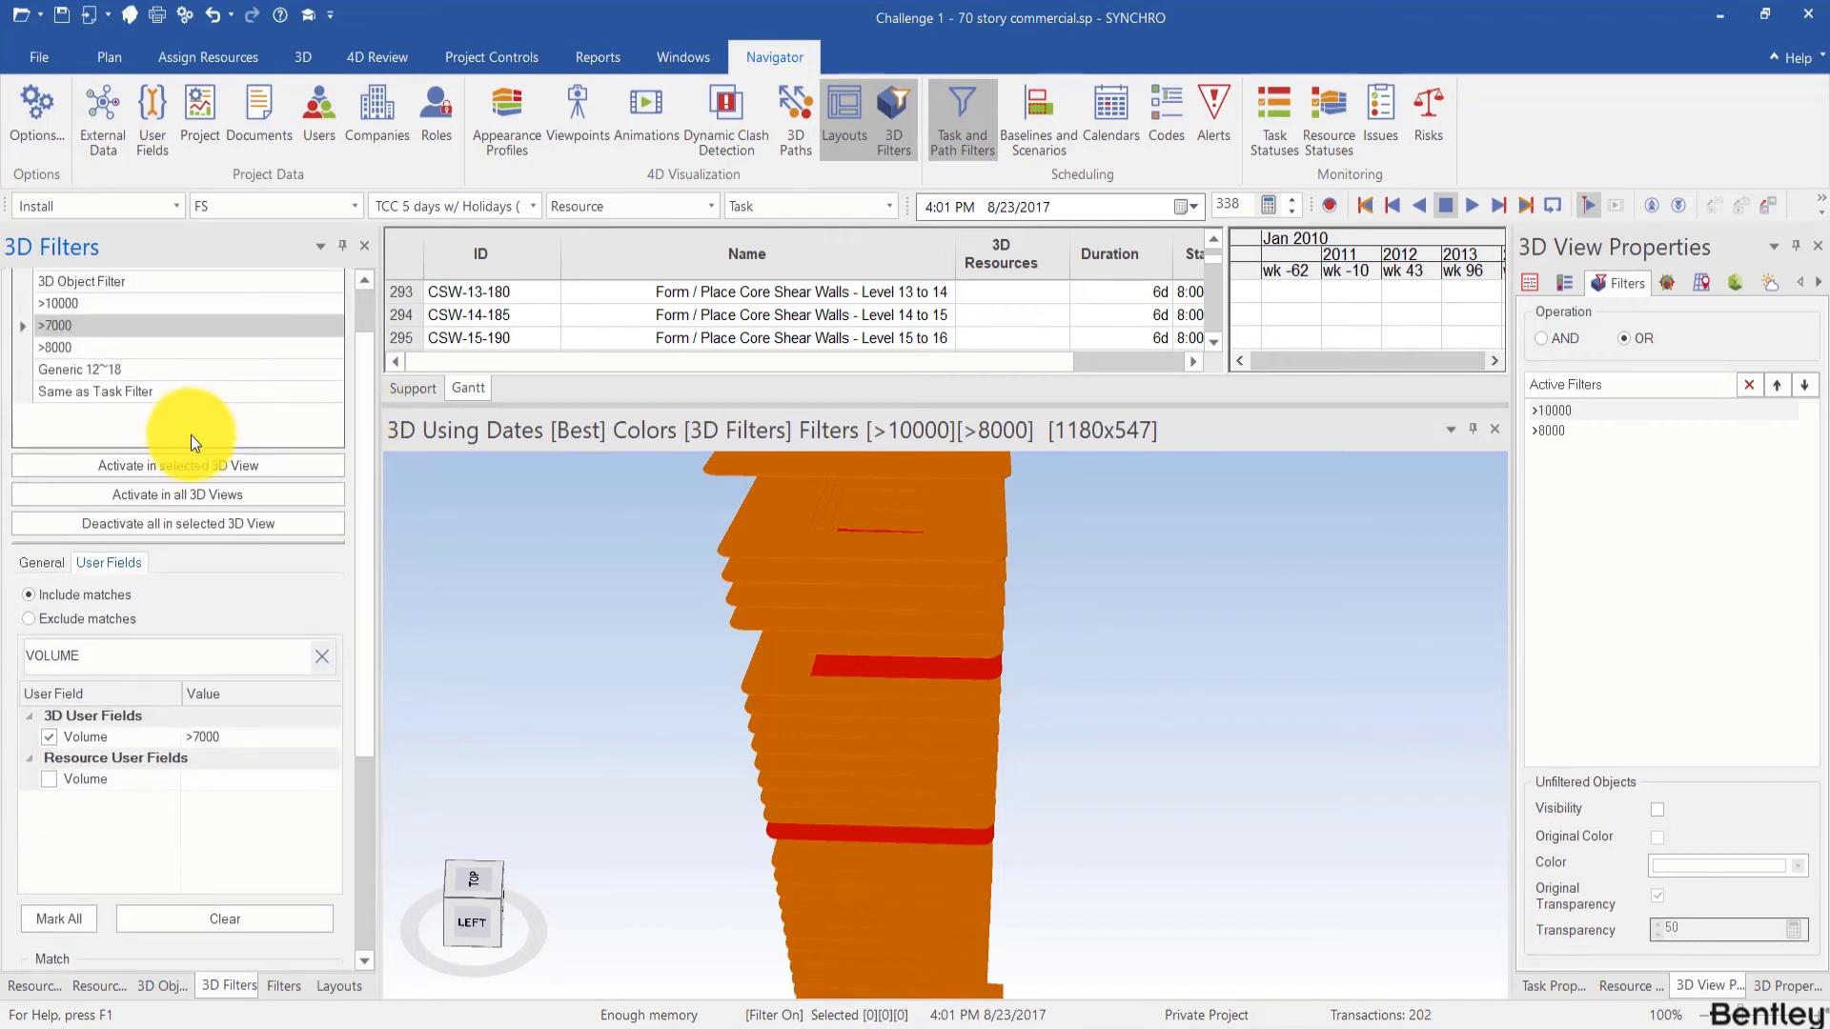
{"action": "left_click", "coordinate": [186, 458]}
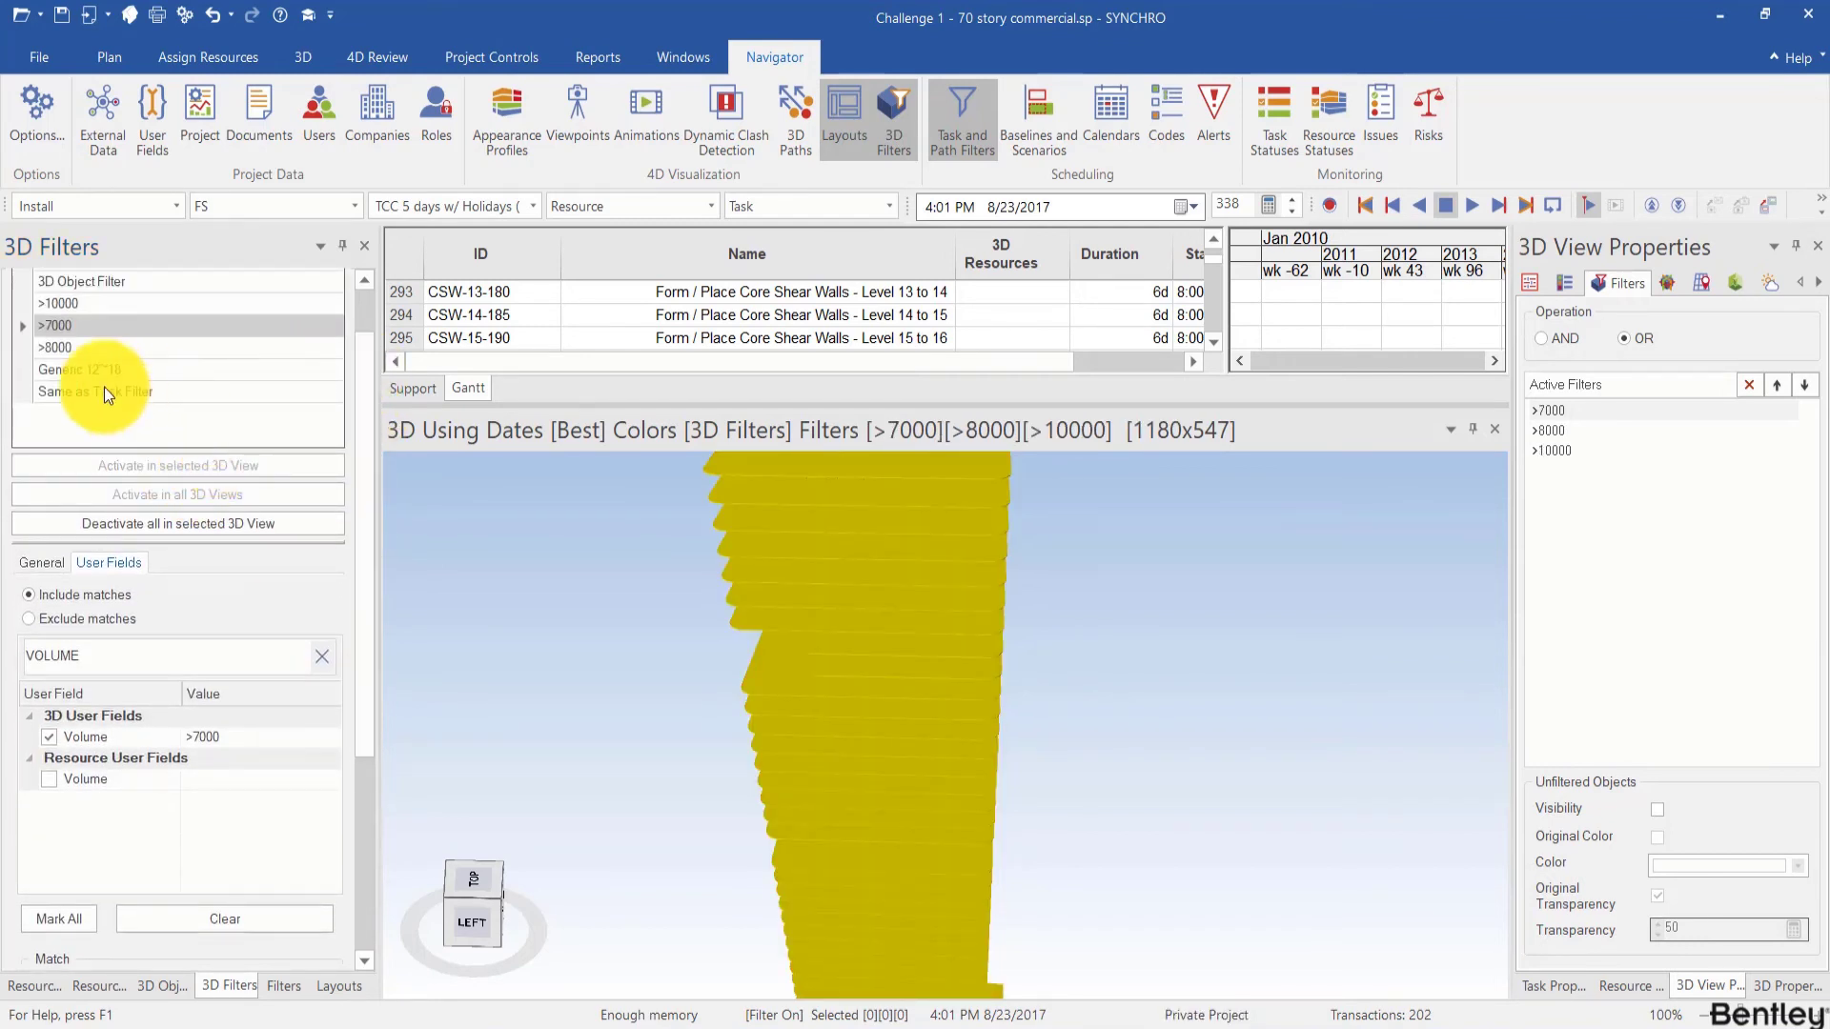
{"action": "scroll", "coordinate": [820, 690], "scroll_direction": "down", "scroll_amount": 4}
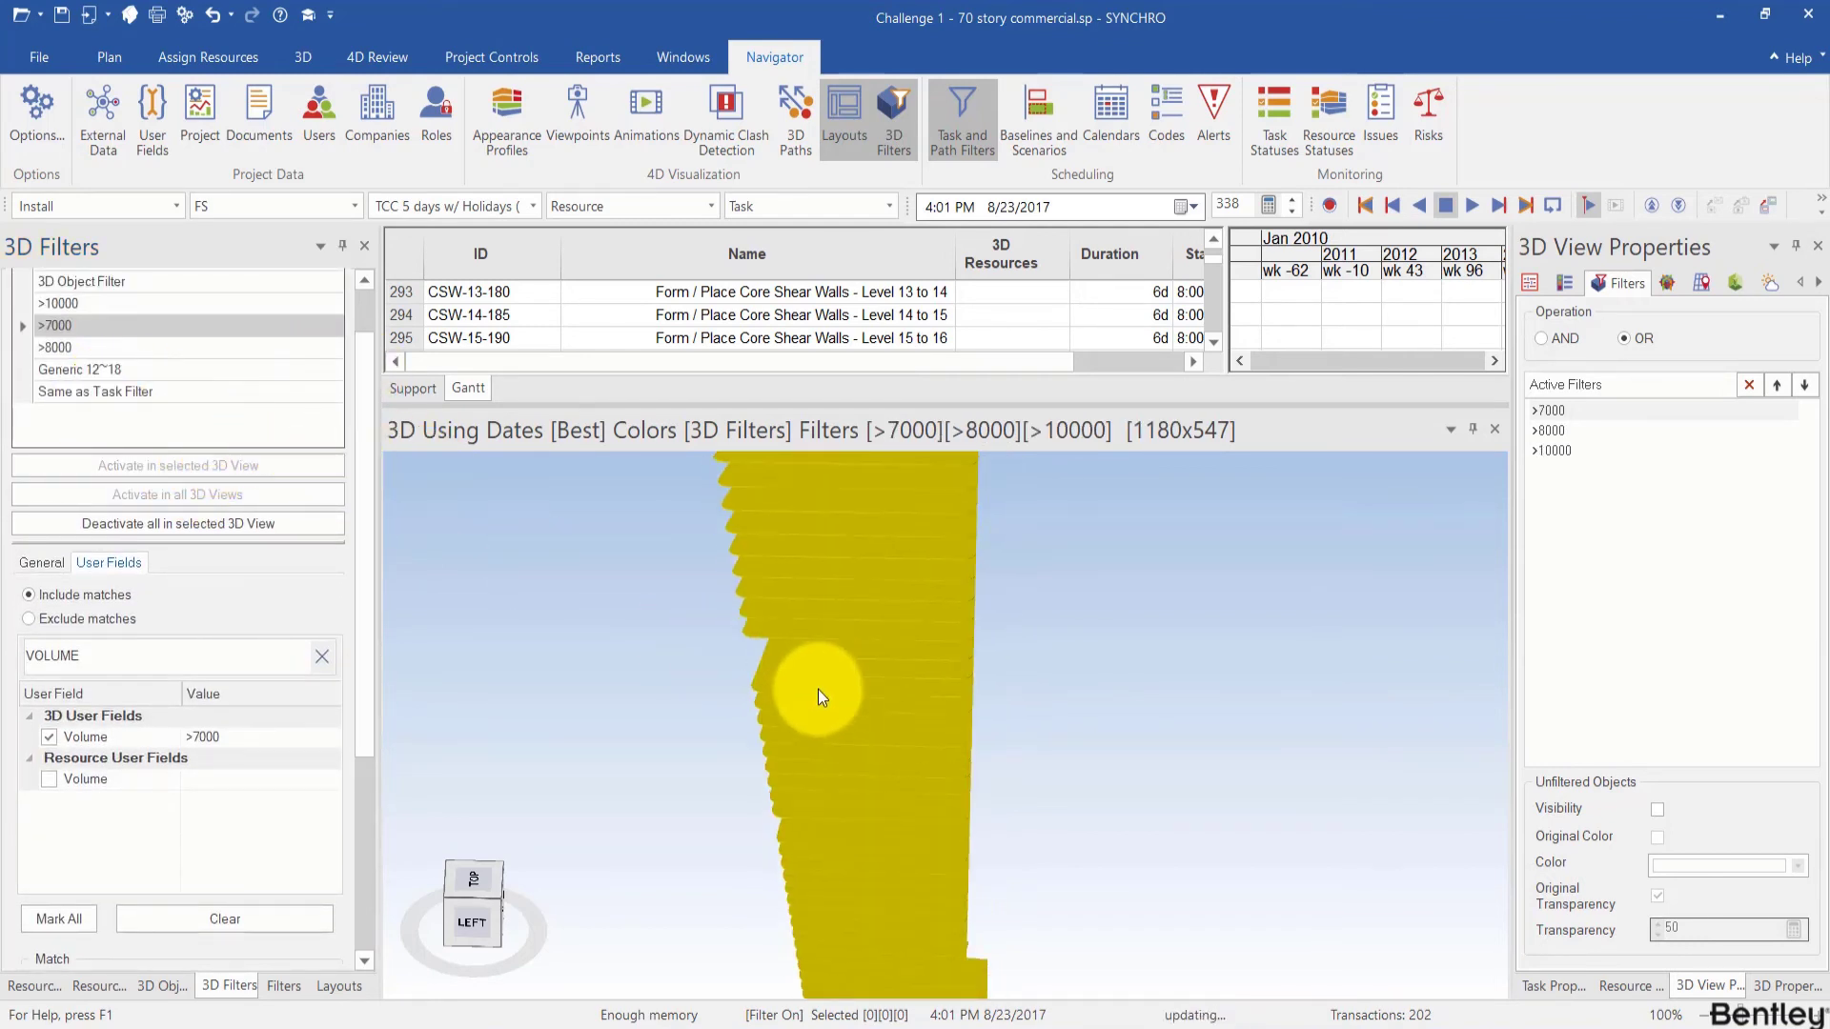
{"action": "middle_click_drag", "start_coordinate": [821, 689], "coordinate": [856, 623]}
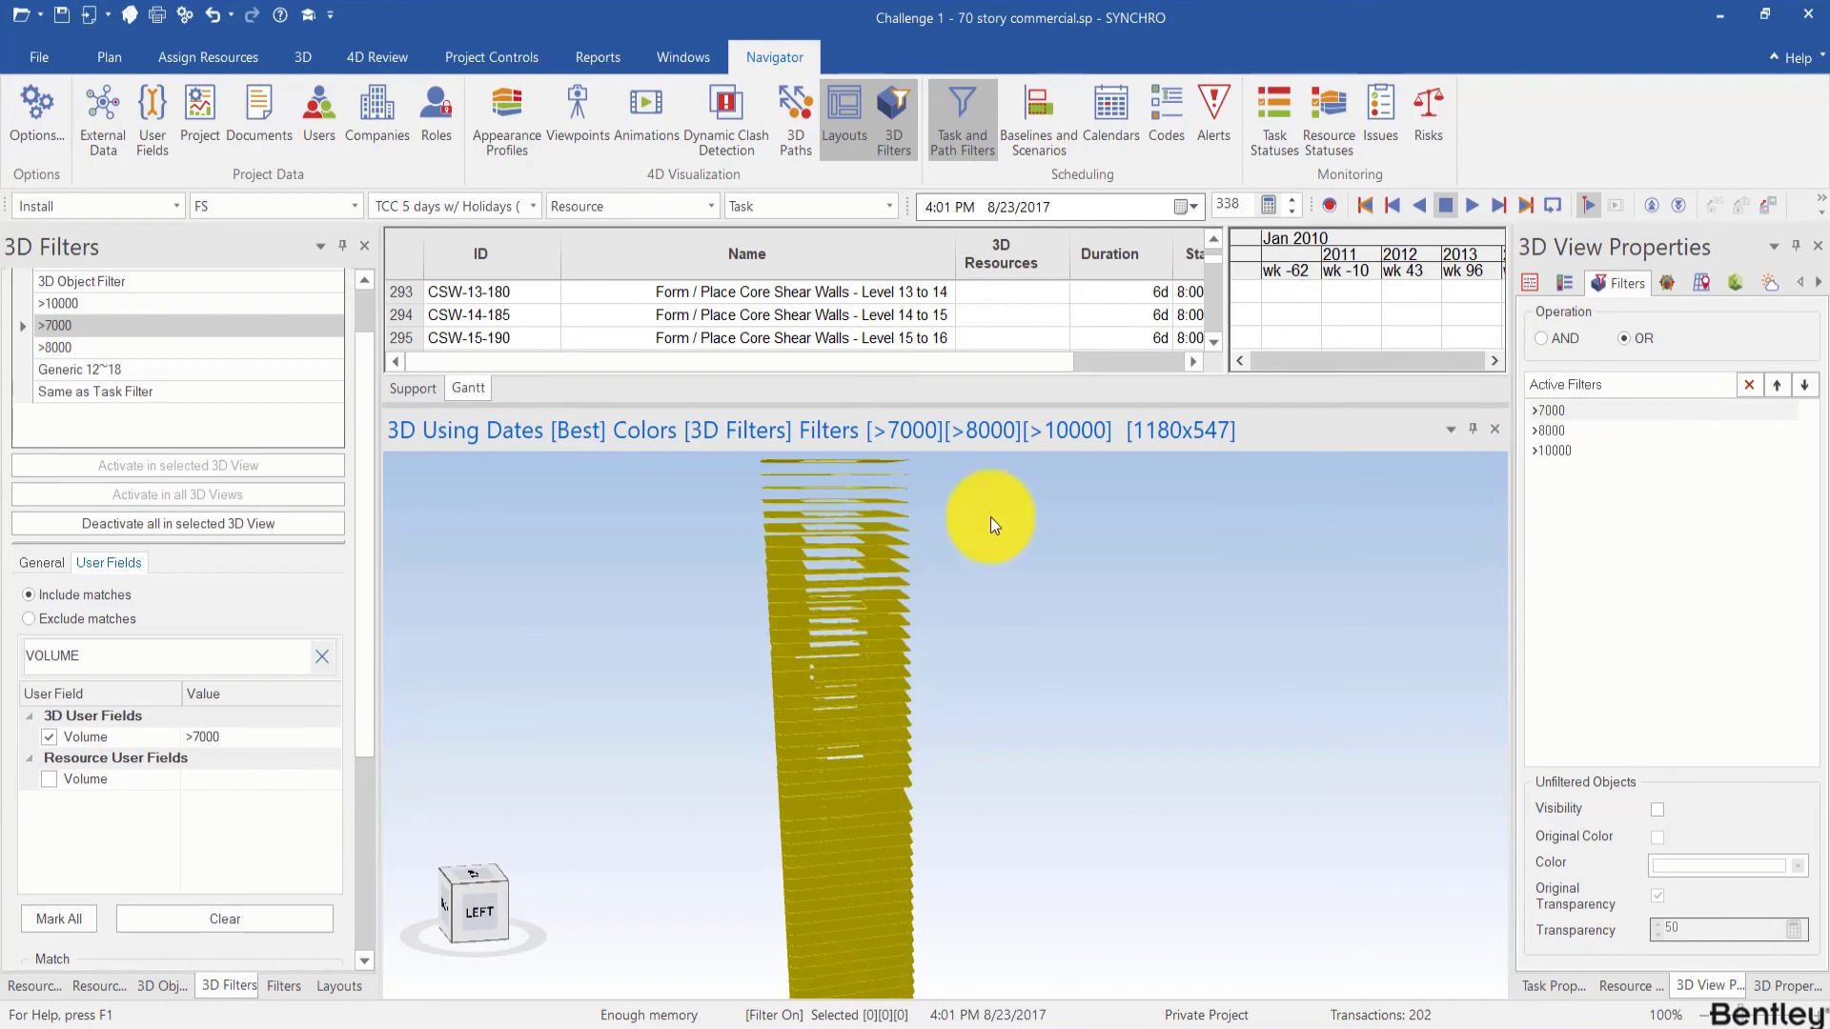
Step: Create a copy of the >7000 3D filter and rename it >5000
{"action": "right_click", "coordinate": [63, 325]}
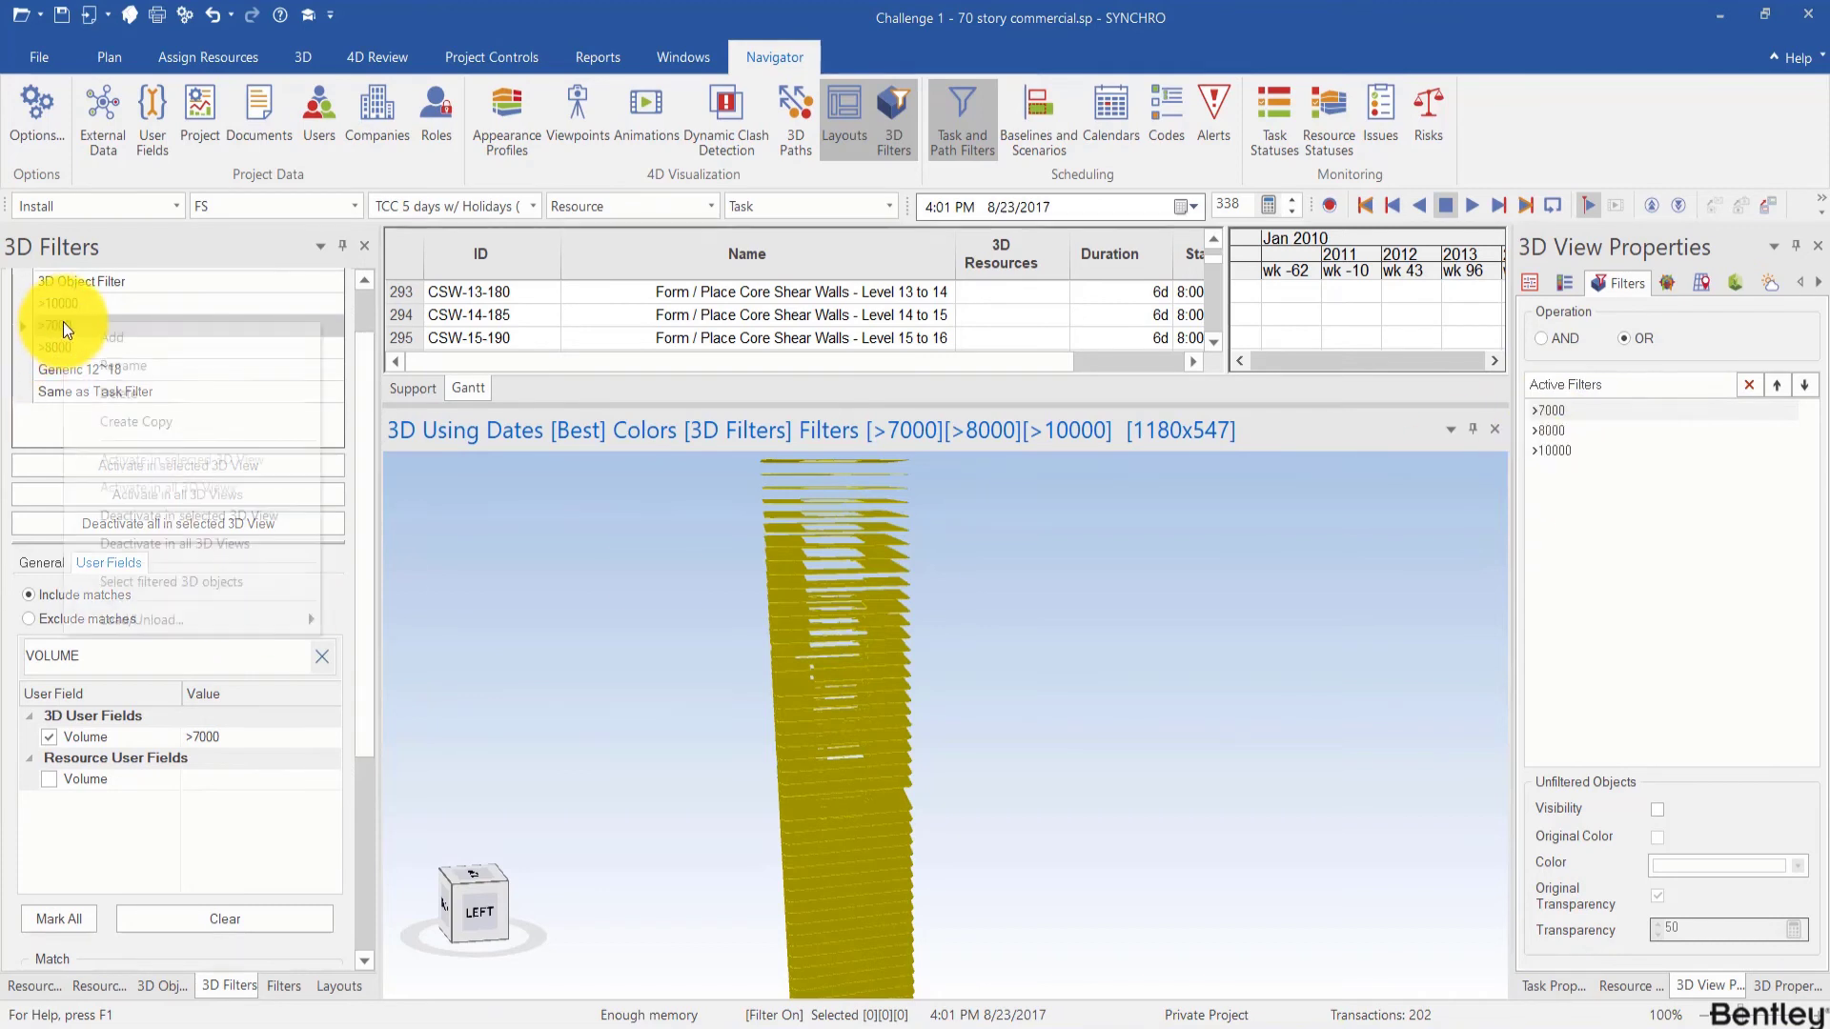
{"action": "left_click", "coordinate": [163, 420]}
{"action": "left_click", "coordinate": [123, 348]}
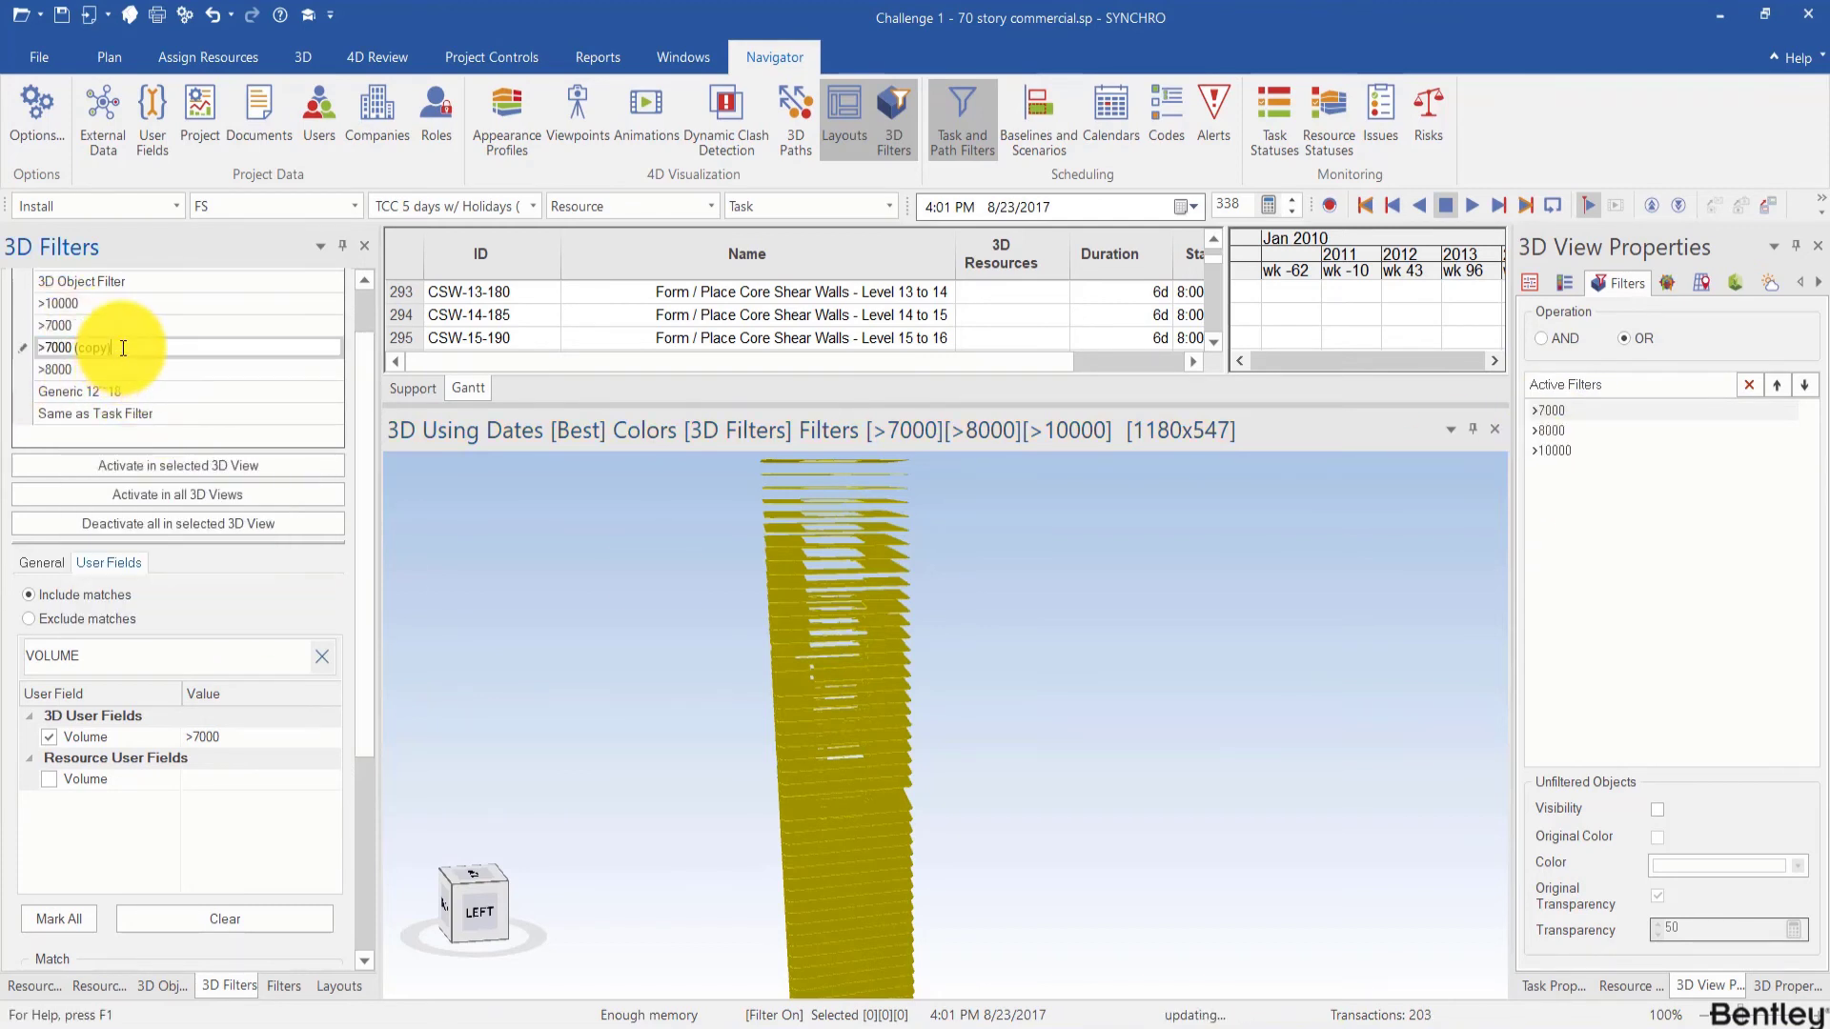
{"action": "left_click_drag", "start_coordinate": [123, 347], "coordinate": [45, 347]}
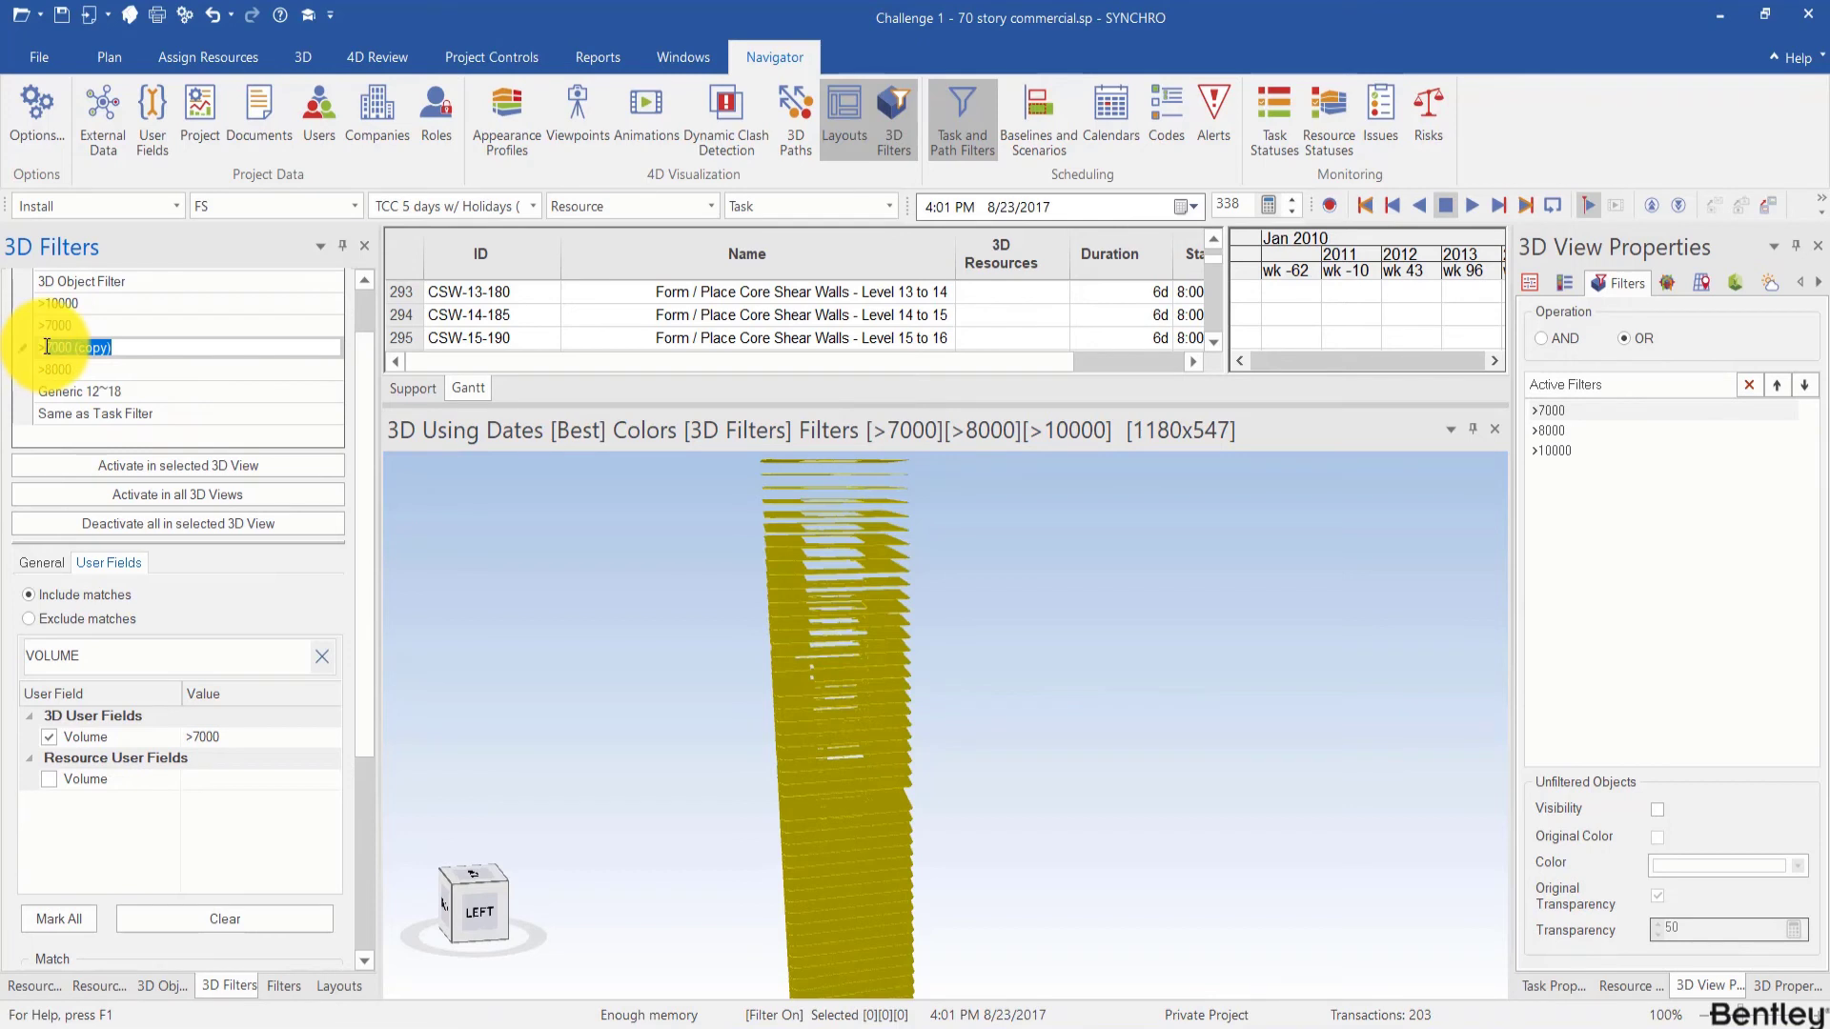
{"action": "type", "text": "5000"}
{"action": "key", "text": "Return"}
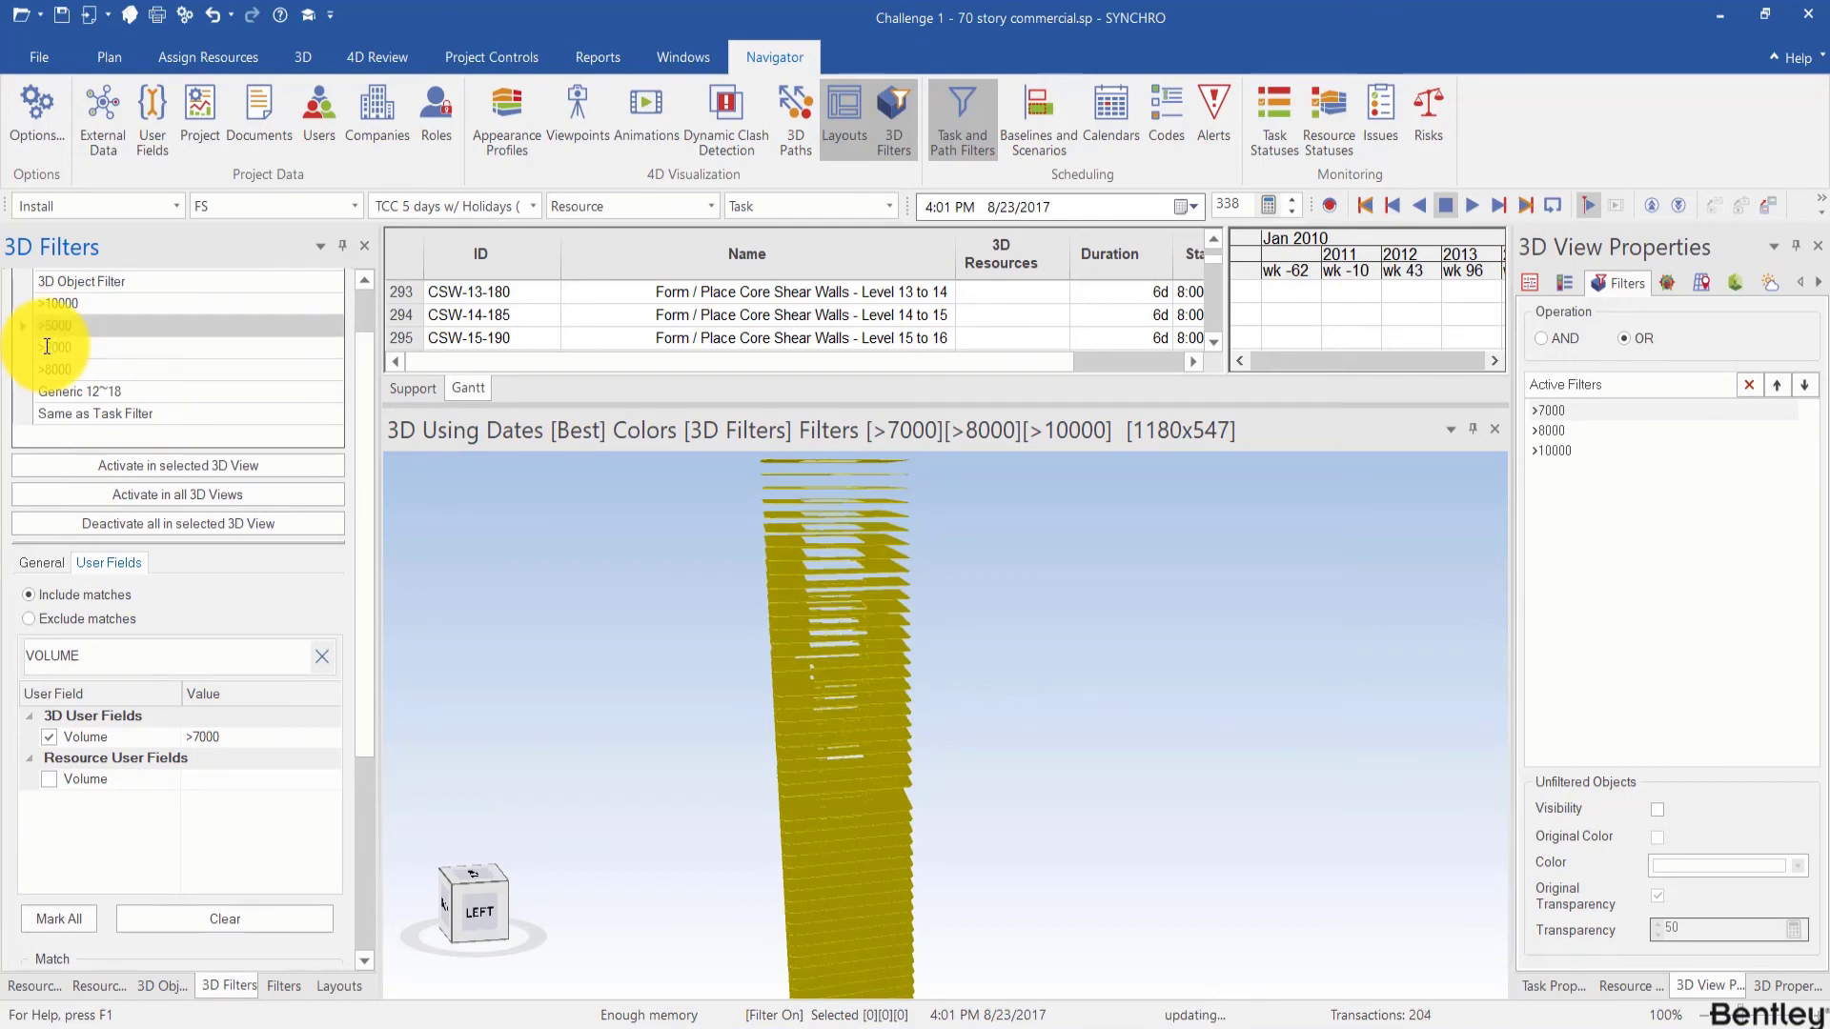
Step: Set the filtered objects' color of the >5000 filter to green
{"action": "left_click", "coordinate": [42, 563]}
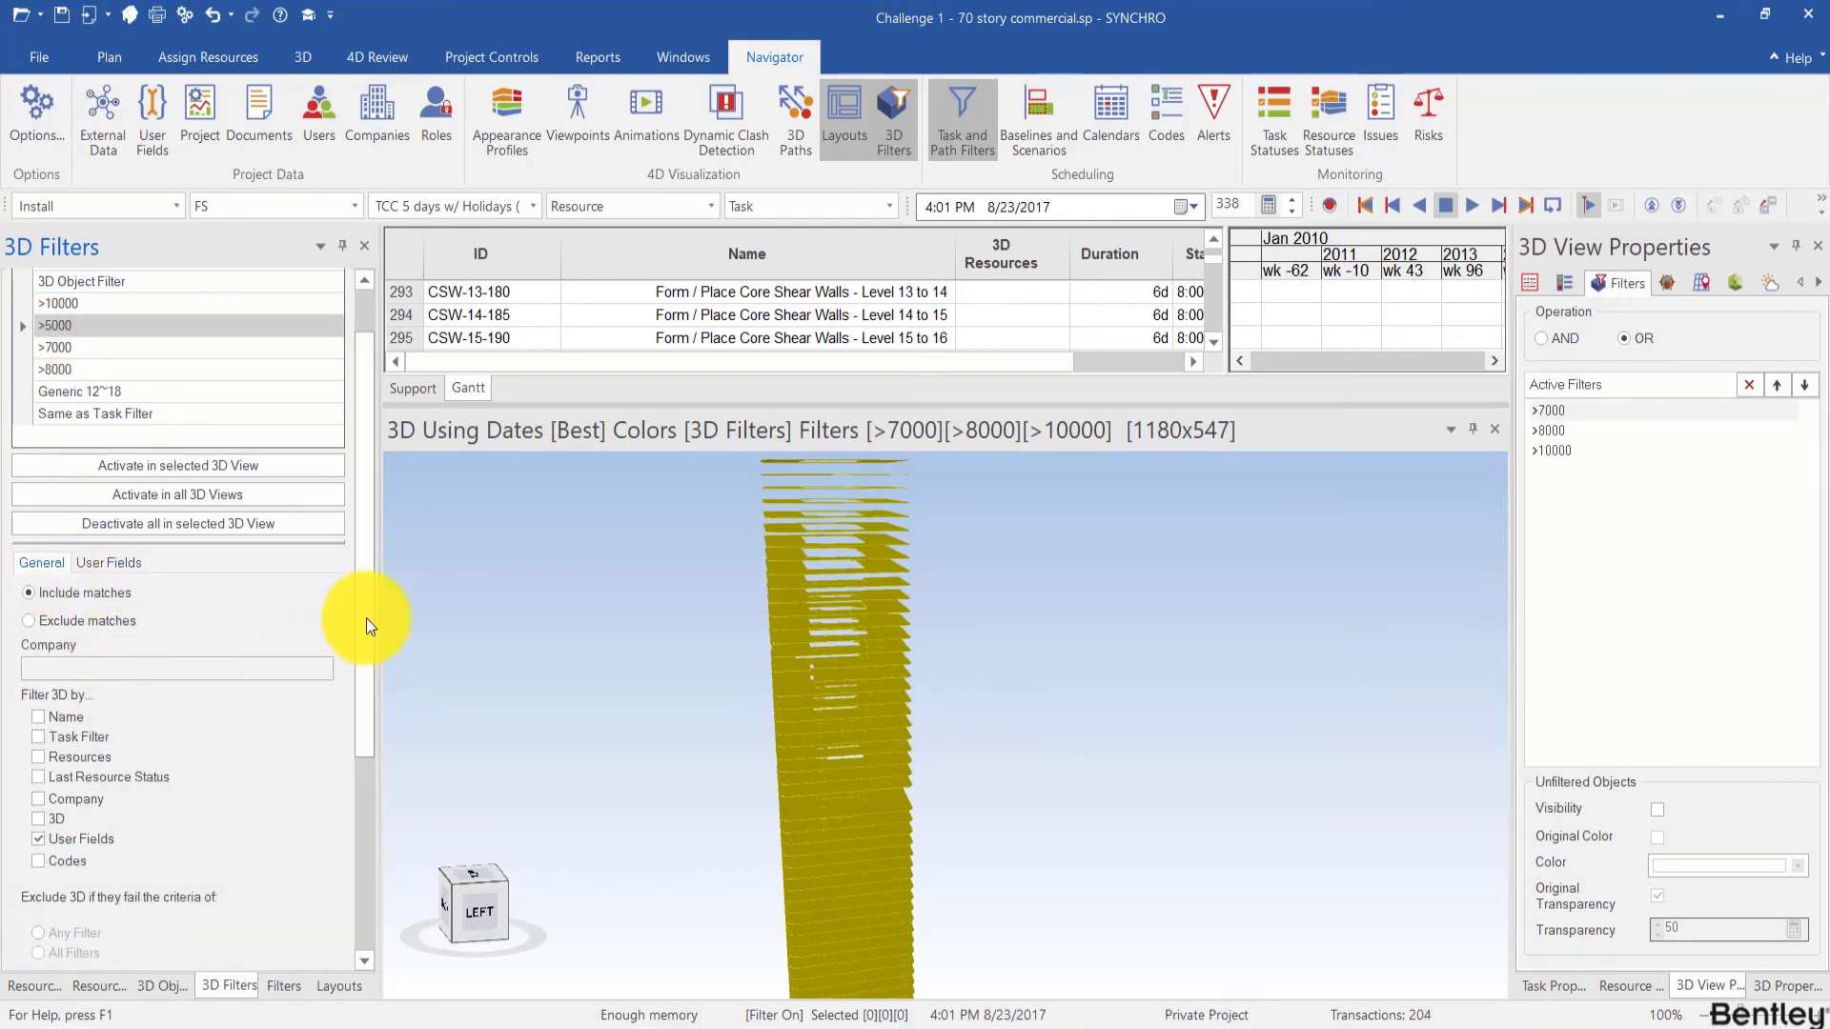
{"action": "left_click_drag", "start_coordinate": [368, 624], "coordinate": [368, 757]}
{"action": "left_click", "coordinate": [302, 841]}
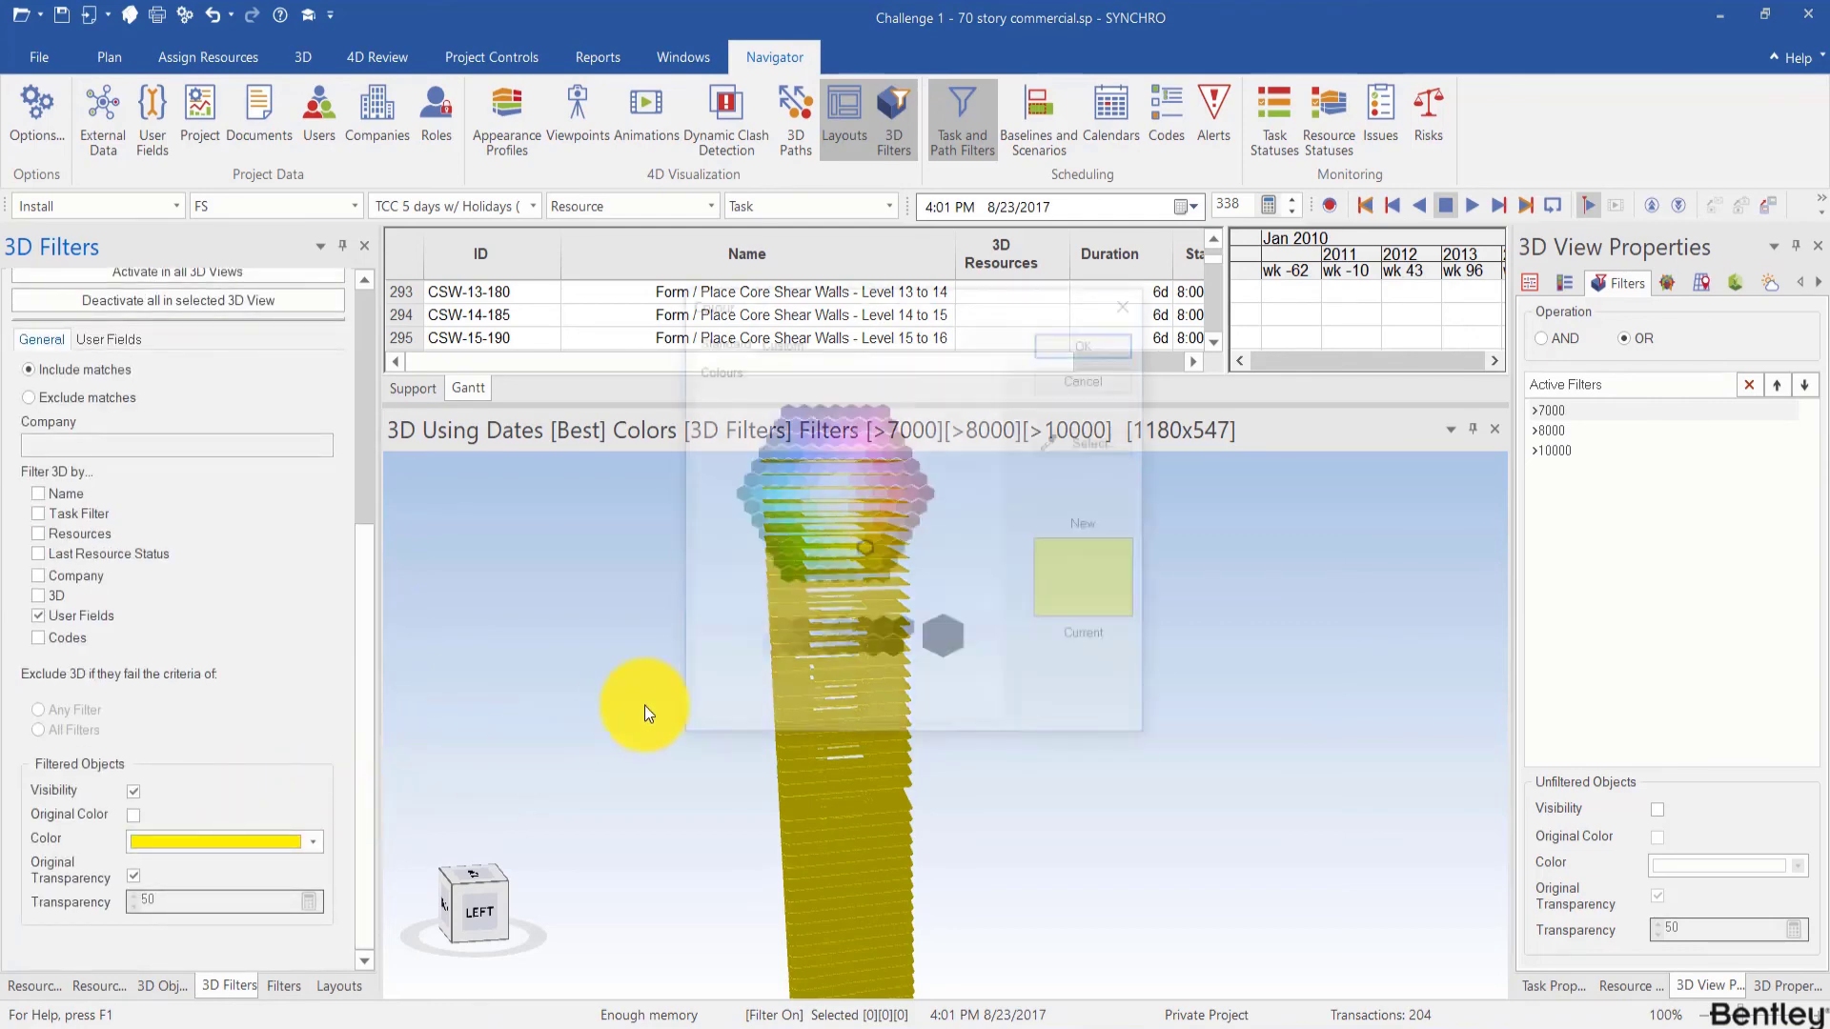
{"action": "left_click", "coordinate": [801, 547]}
{"action": "left_click", "coordinate": [1067, 341]}
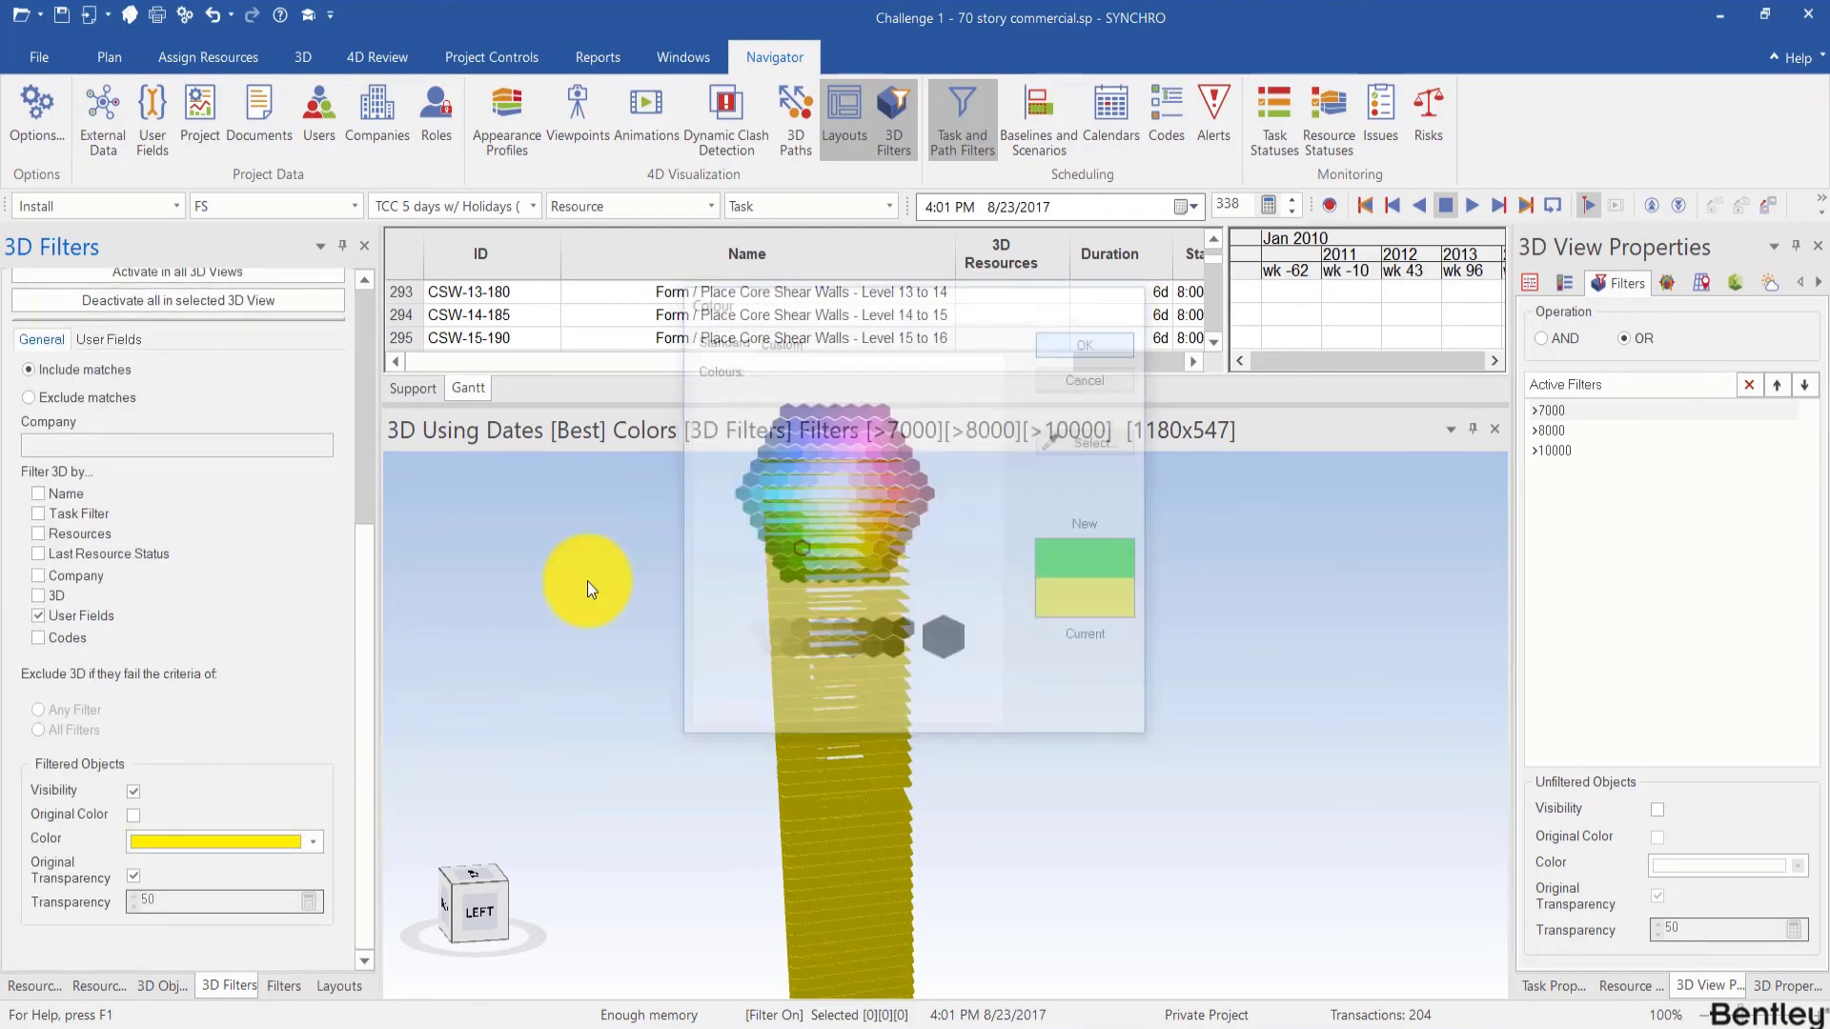
Step: Set the 3D Volume criterion of the >5000 filter to >5000 and activate the filter in the selected 3D view
{"action": "scroll", "coordinate": [356, 556], "scroll_direction": "up", "scroll_amount": 5}
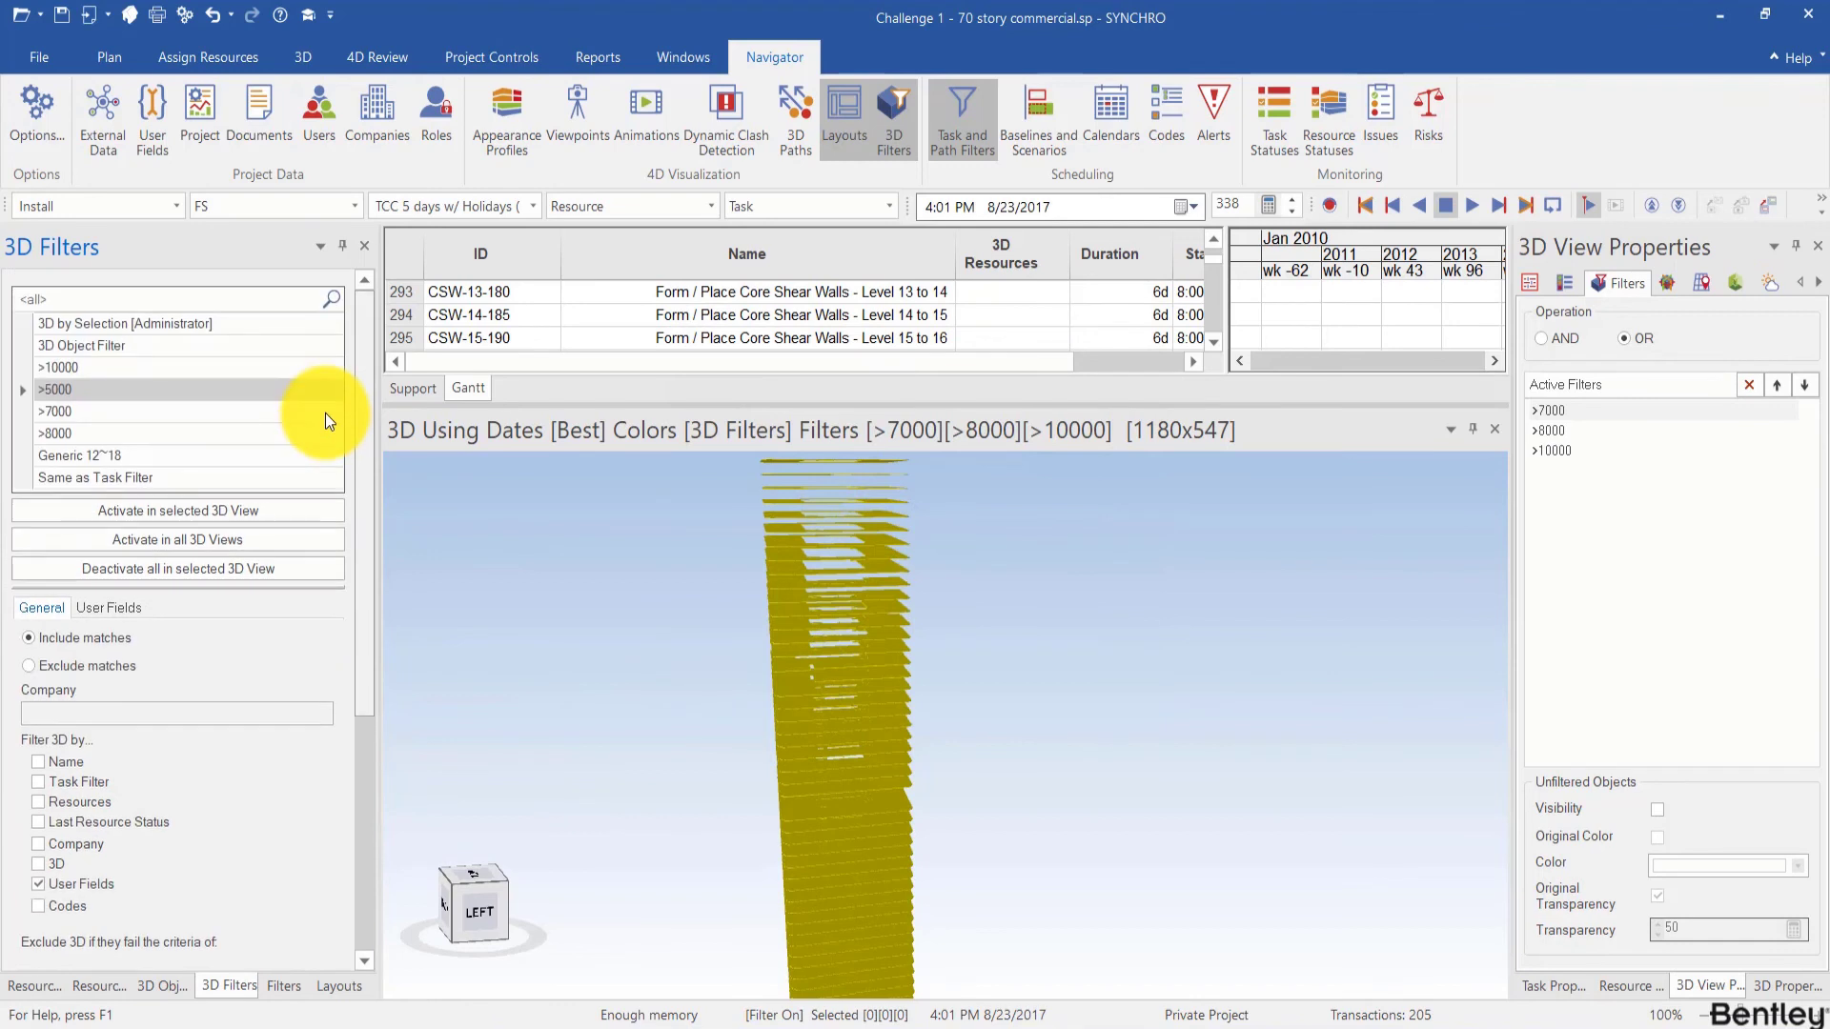
{"action": "scroll", "coordinate": [324, 413], "scroll_direction": "down", "scroll_amount": 1}
{"action": "left_click", "coordinate": [106, 574]}
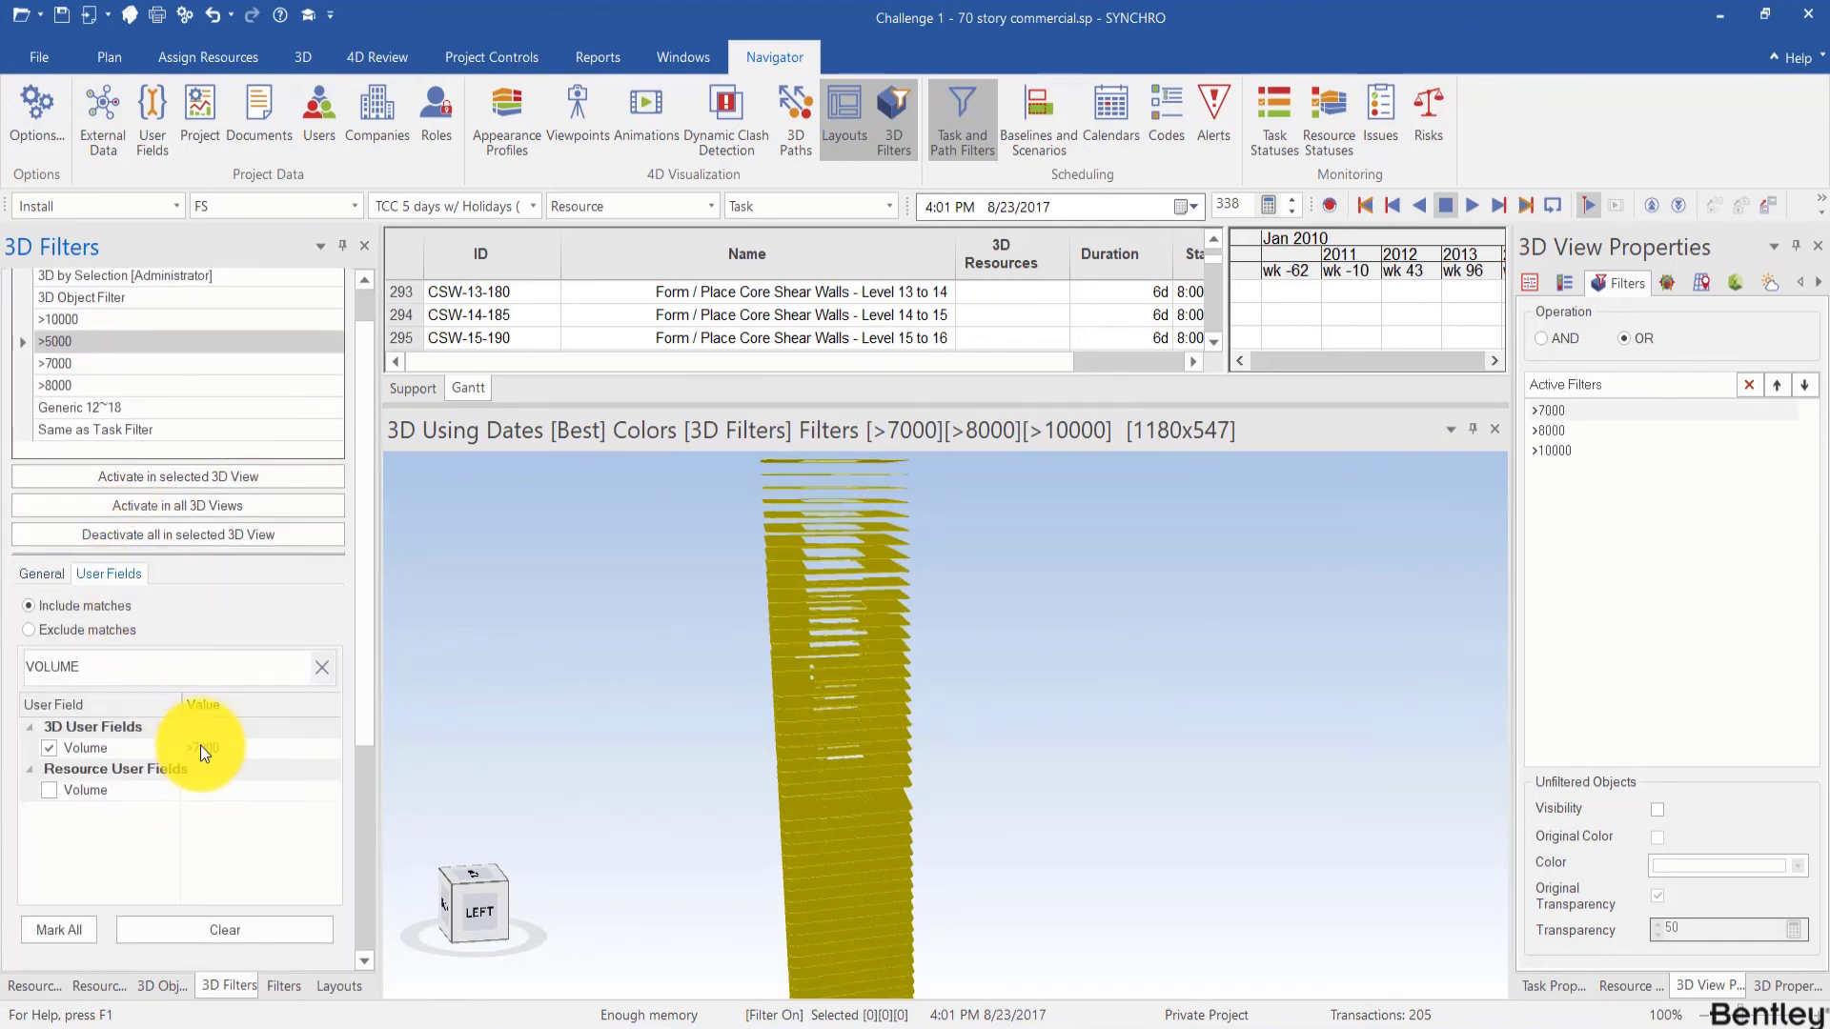
{"action": "left_click", "coordinate": [201, 746]}
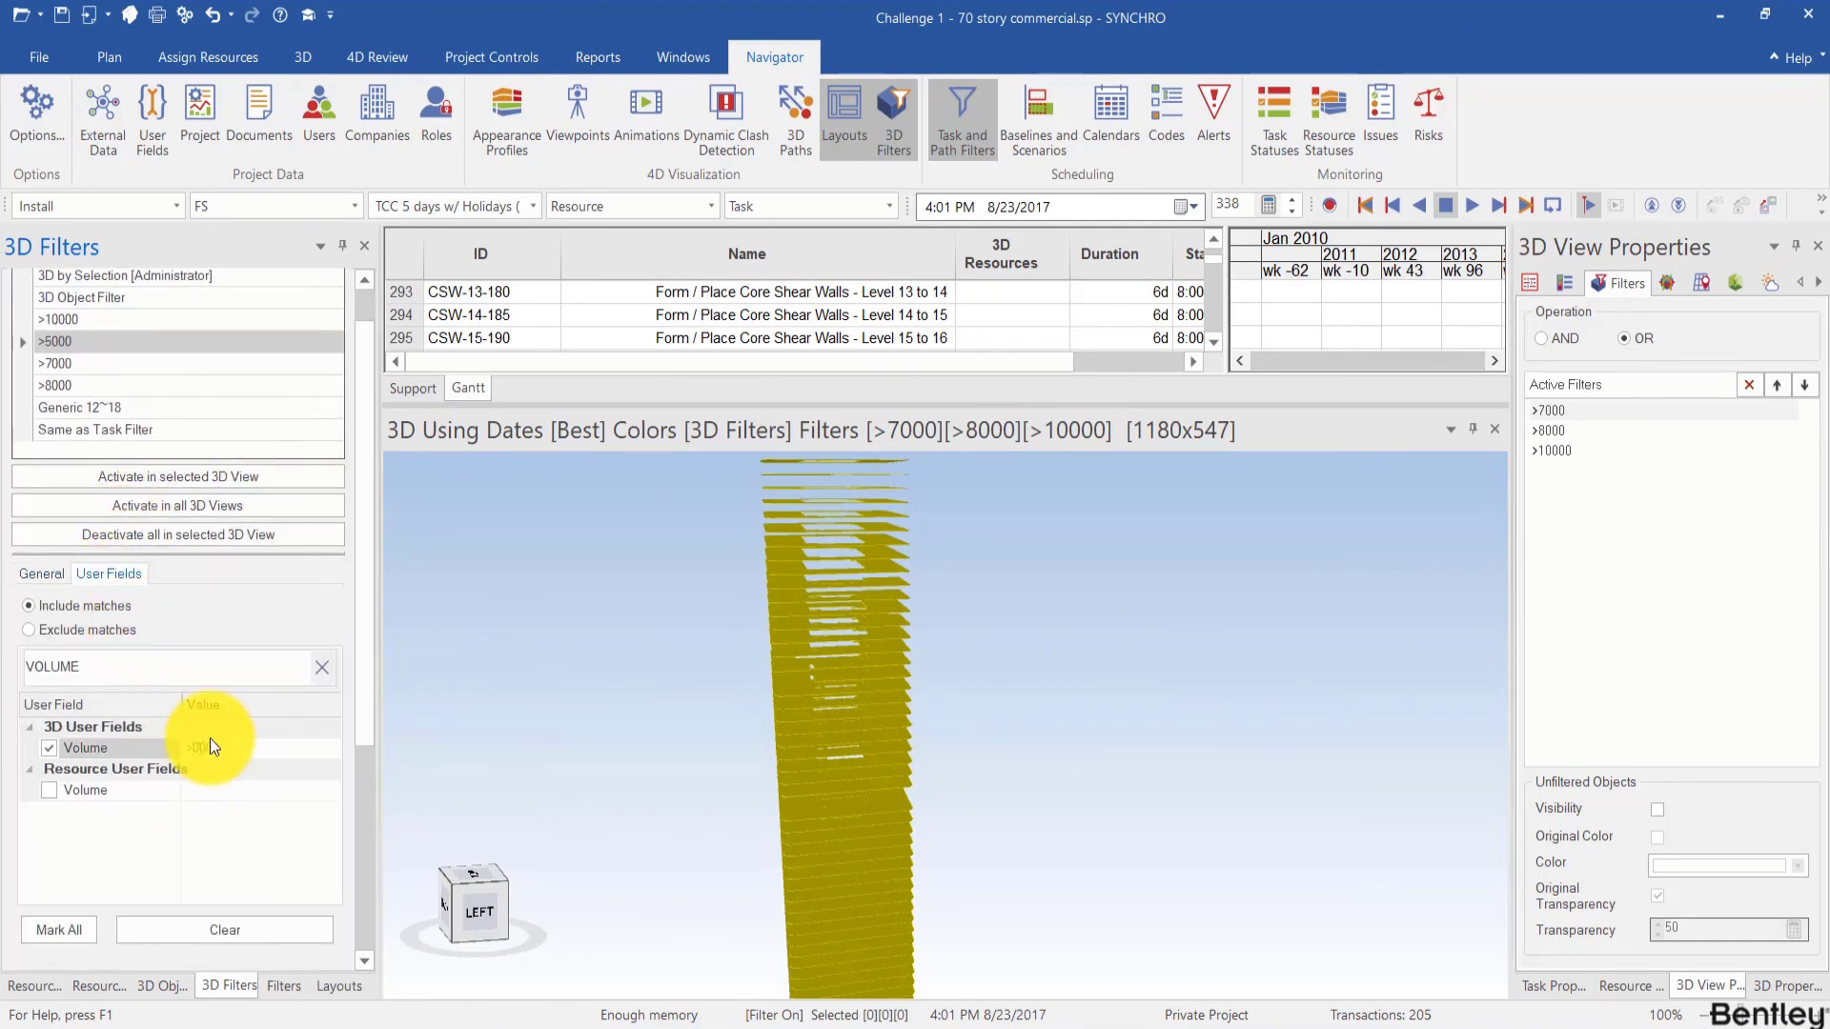
{"action": "type", "text": "5"}
{"action": "key", "text": "Return"}
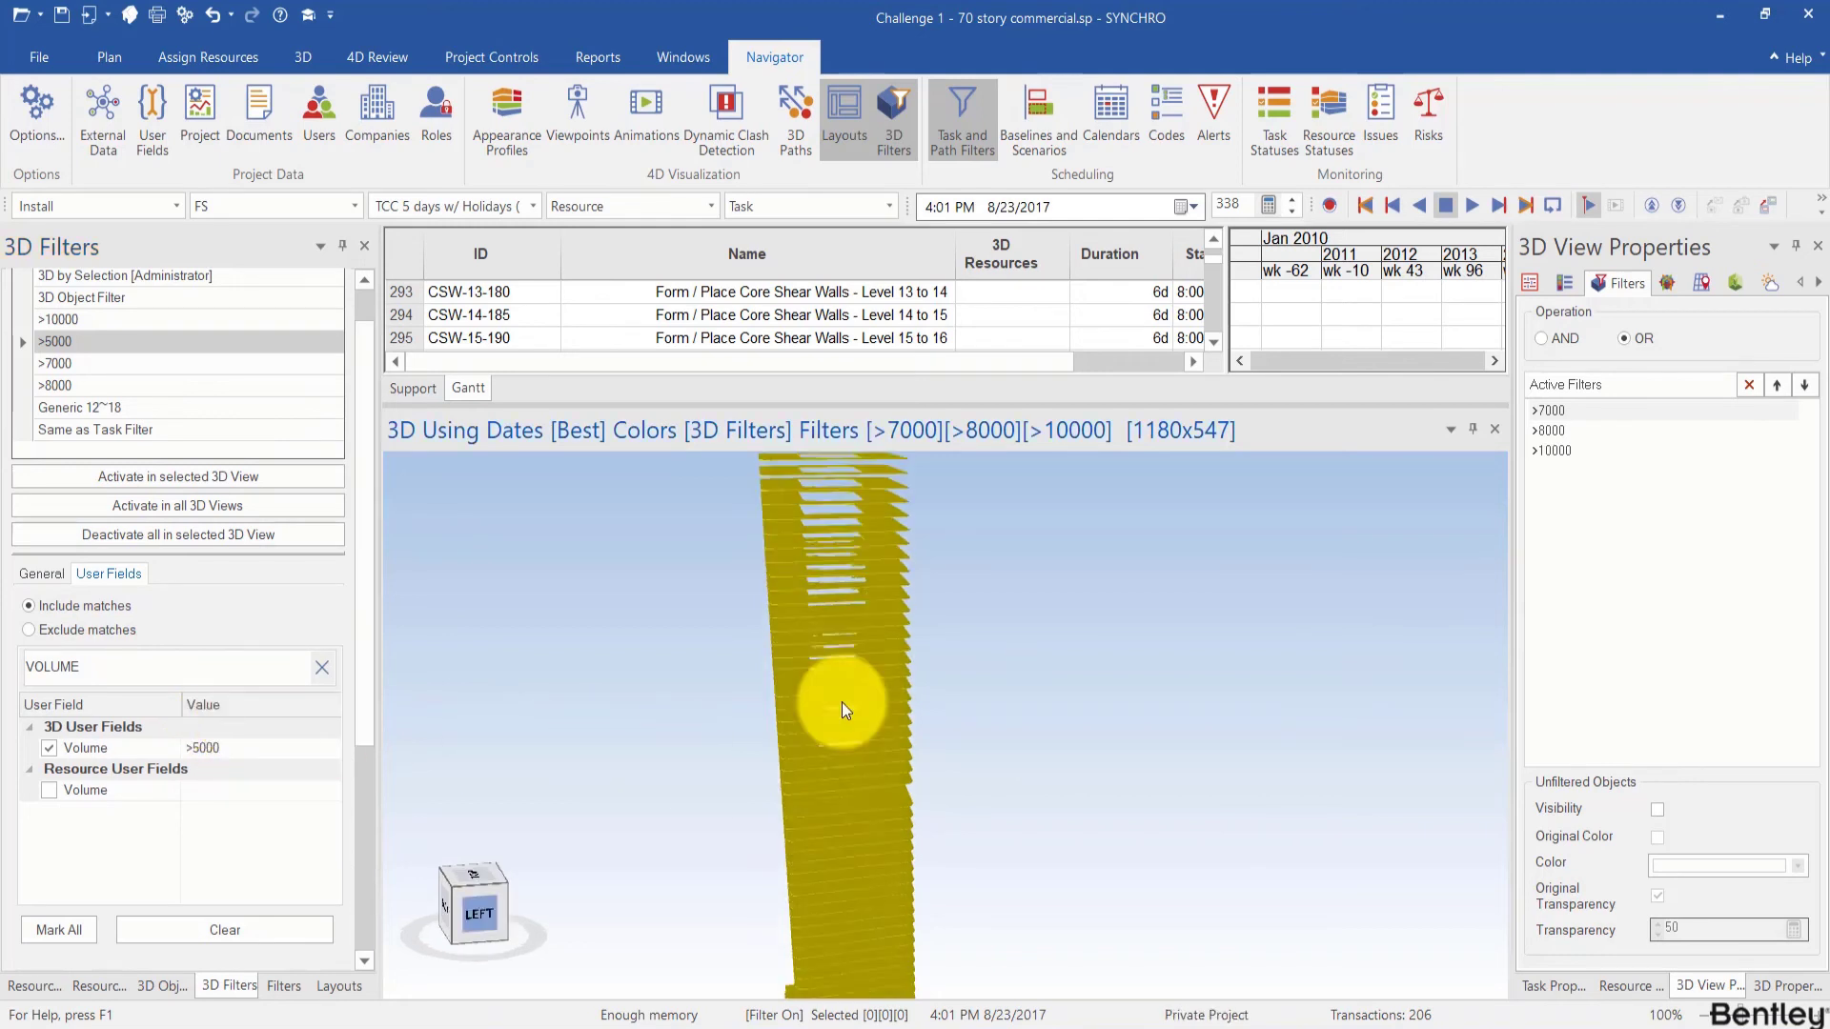
{"action": "left_click_drag", "start_coordinate": [842, 701], "coordinate": [780, 718]}
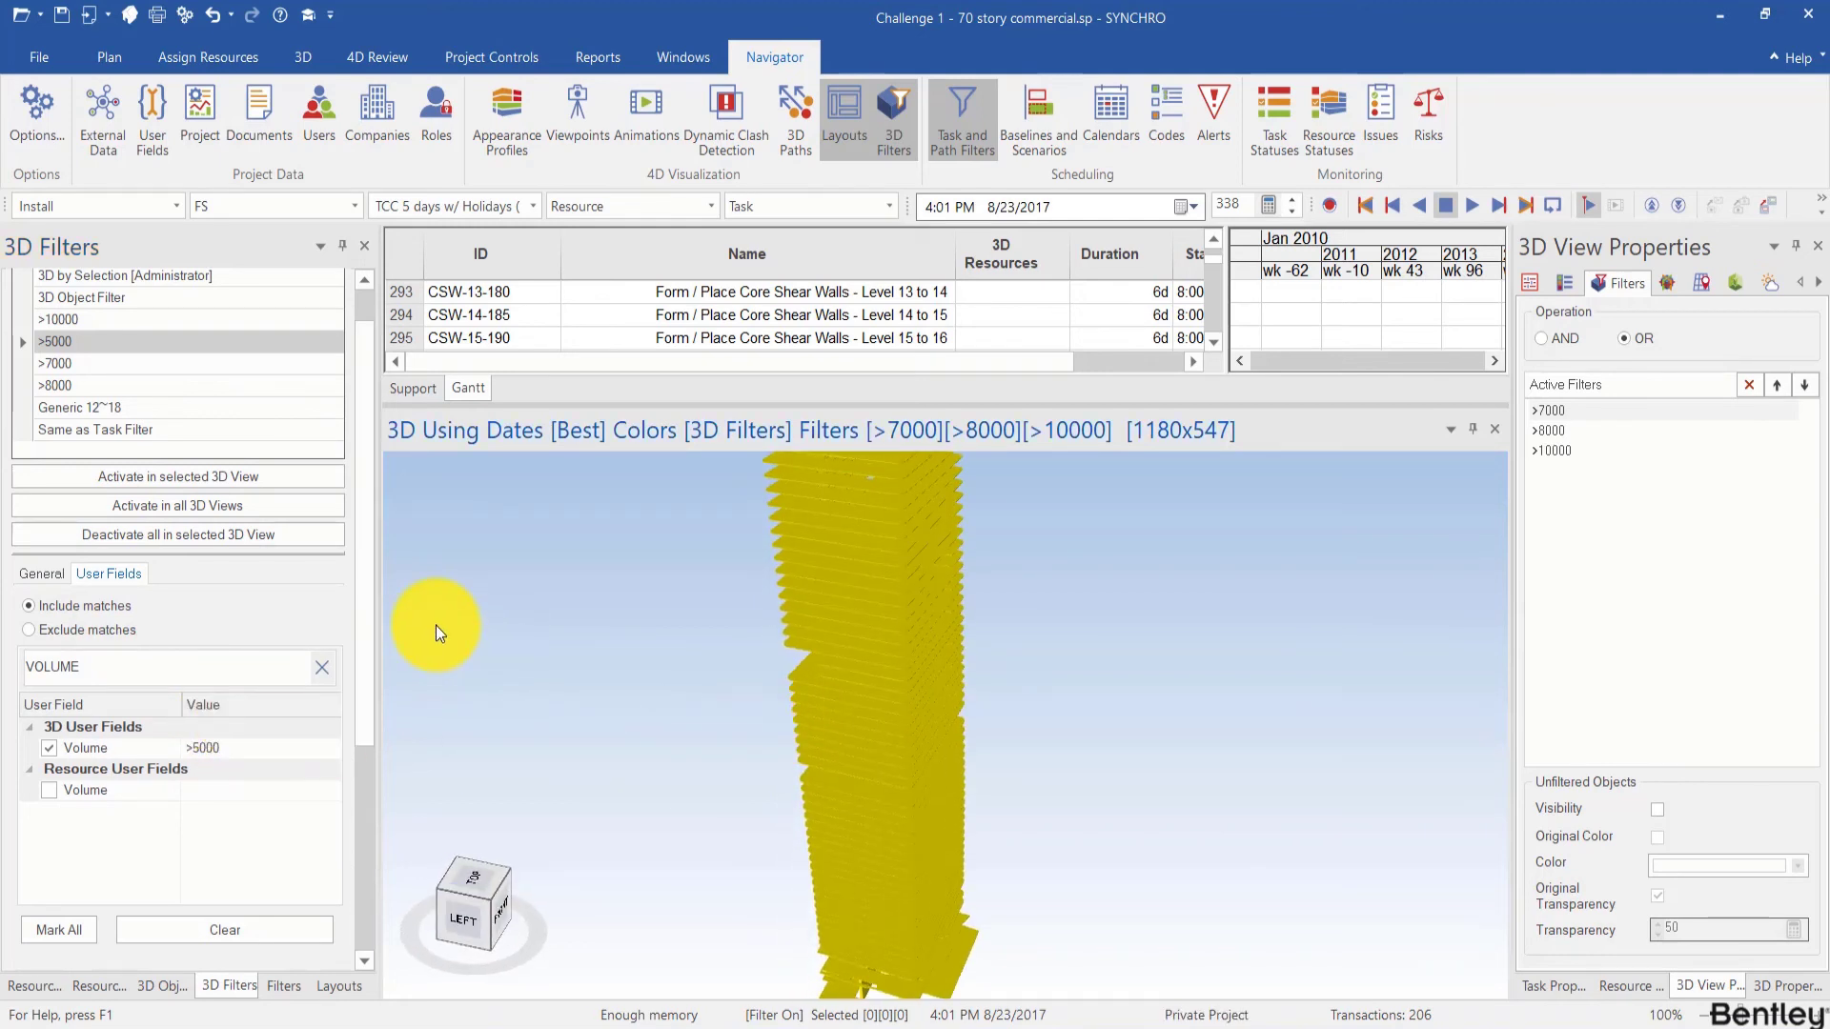
{"action": "left_click", "coordinate": [128, 478]}
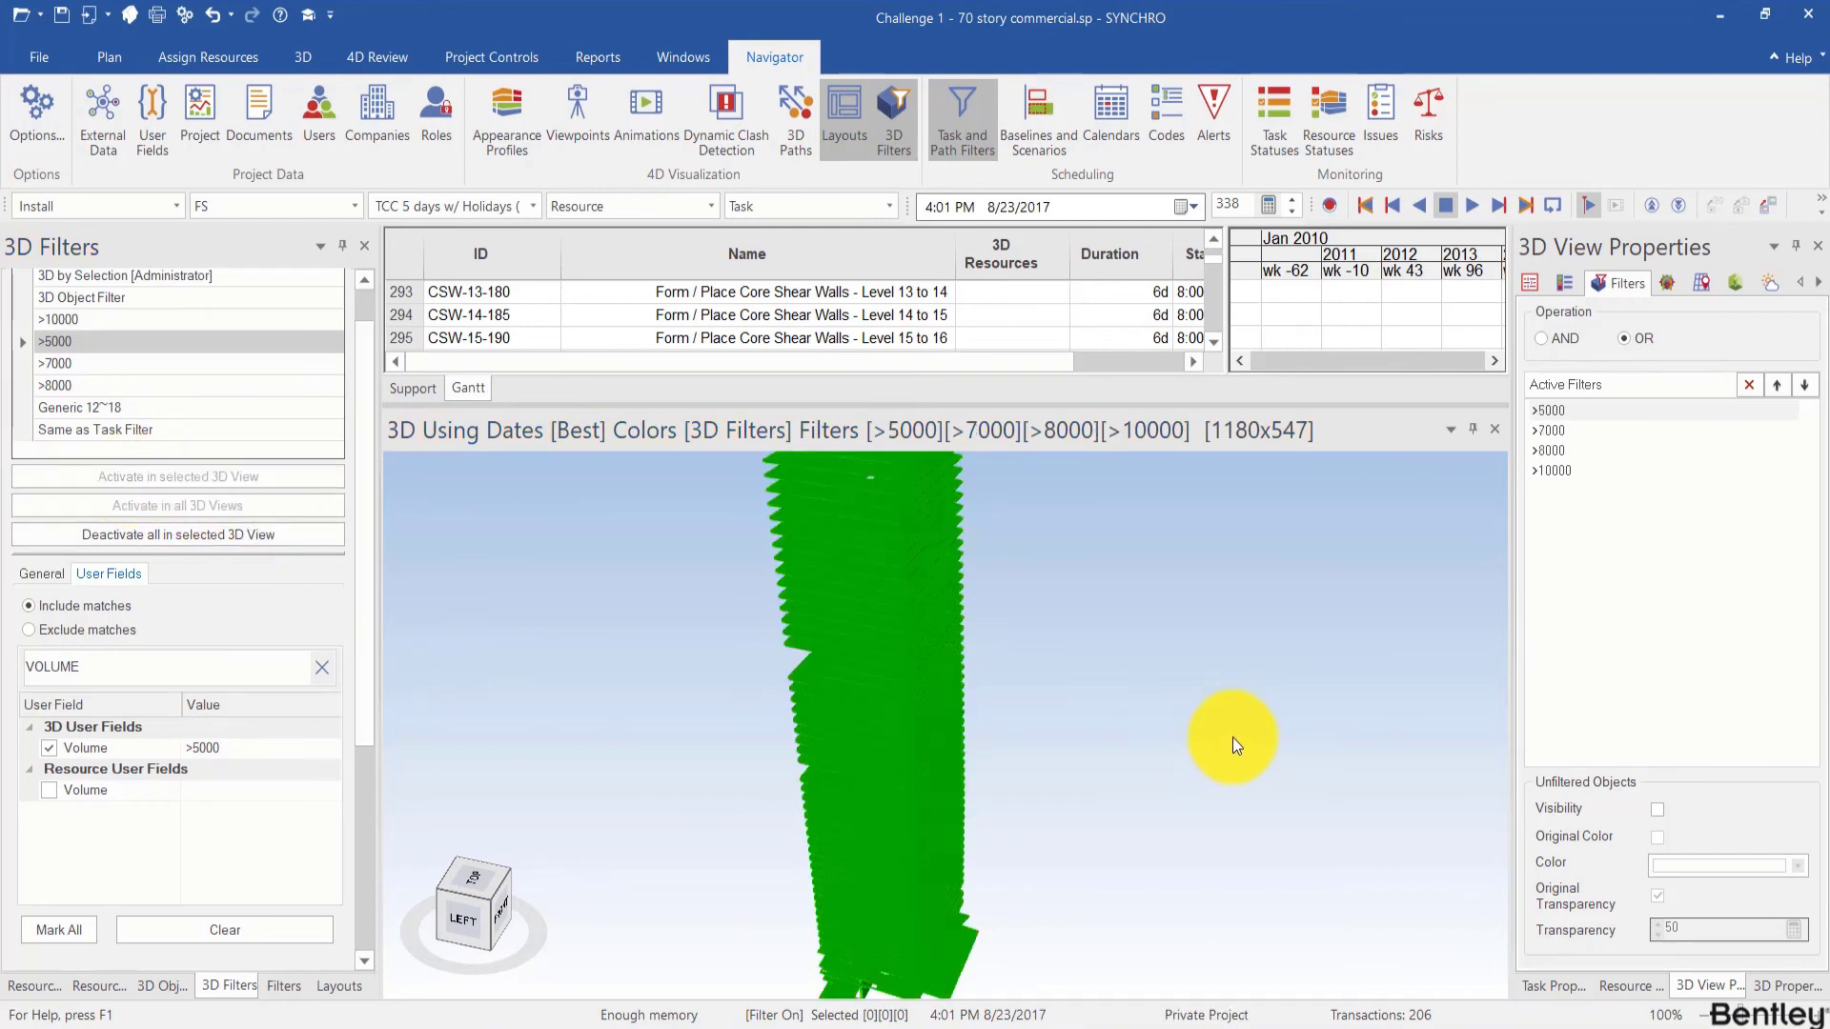
Step: Reorder the view's active filters from first to last as >10000, >8000, >7000, >5000 and inspect the tower's slab colors
{"action": "left_click", "coordinate": [1559, 435]}
{"action": "left_click", "coordinate": [1564, 472]}
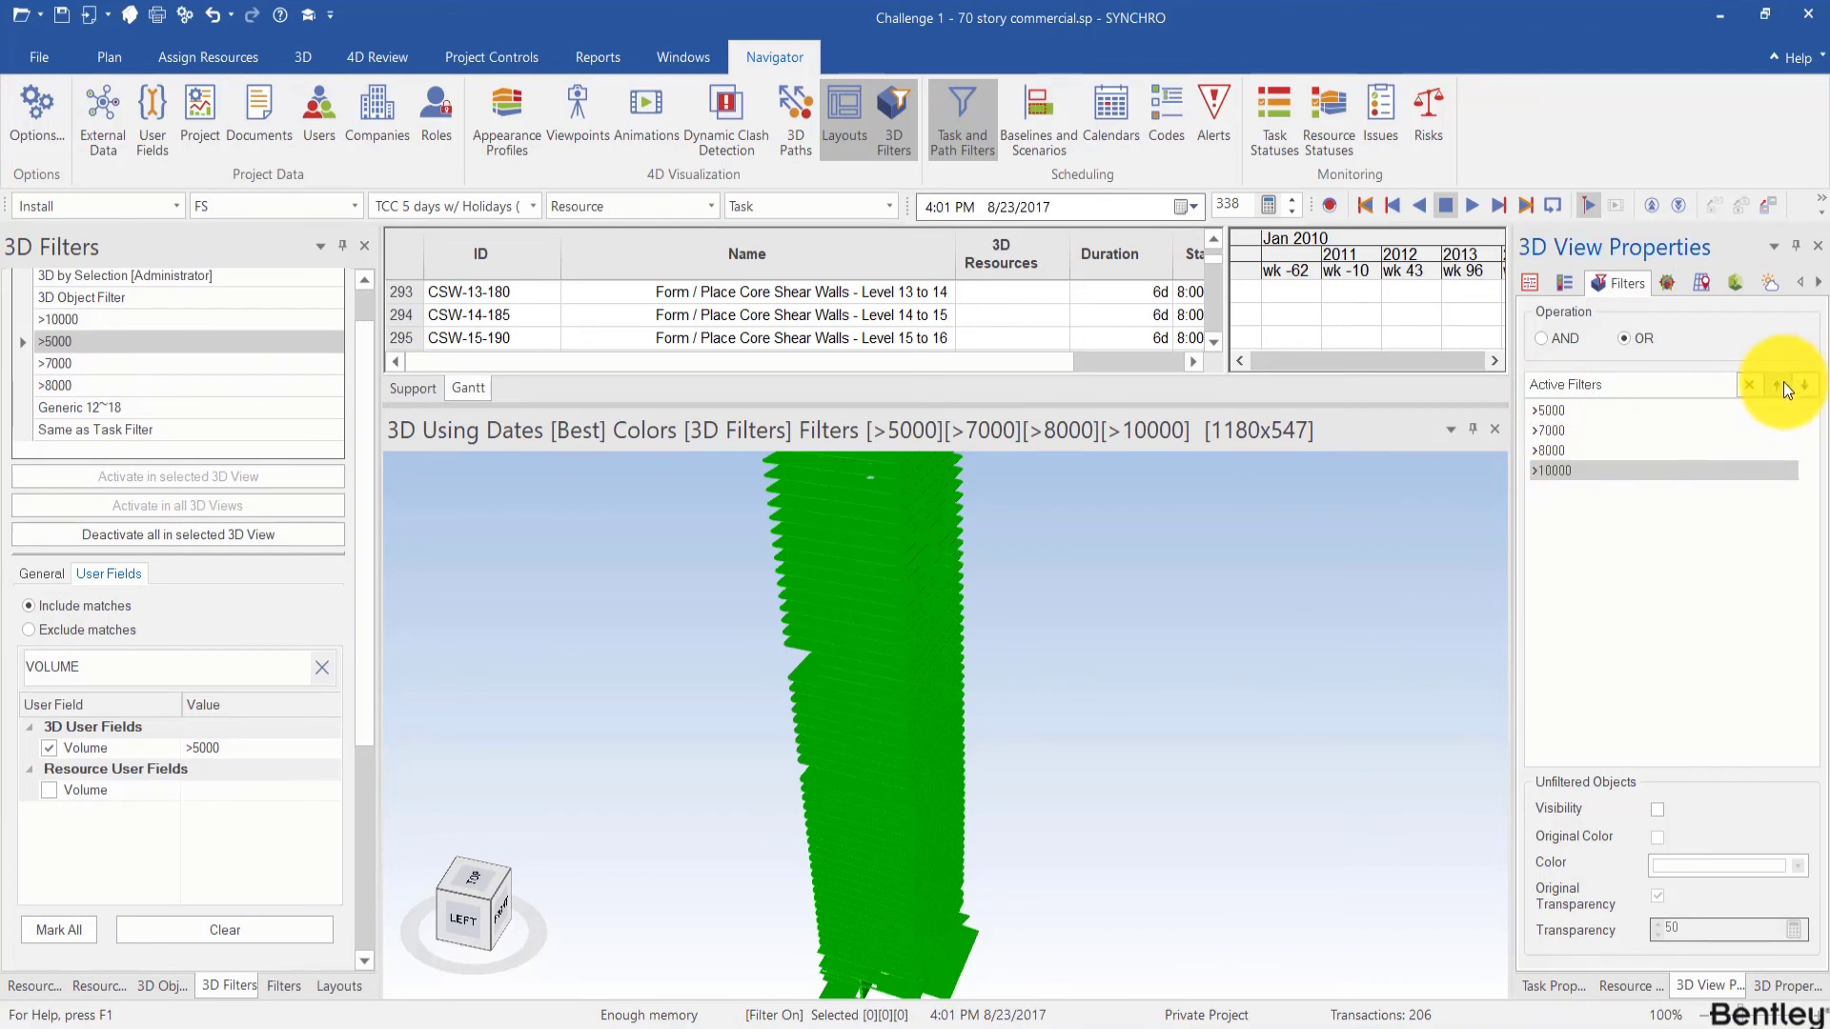
{"action": "left_click", "coordinate": [1778, 384]}
{"action": "left_click", "coordinate": [1778, 384]}
{"action": "left_click", "coordinate": [1781, 384]}
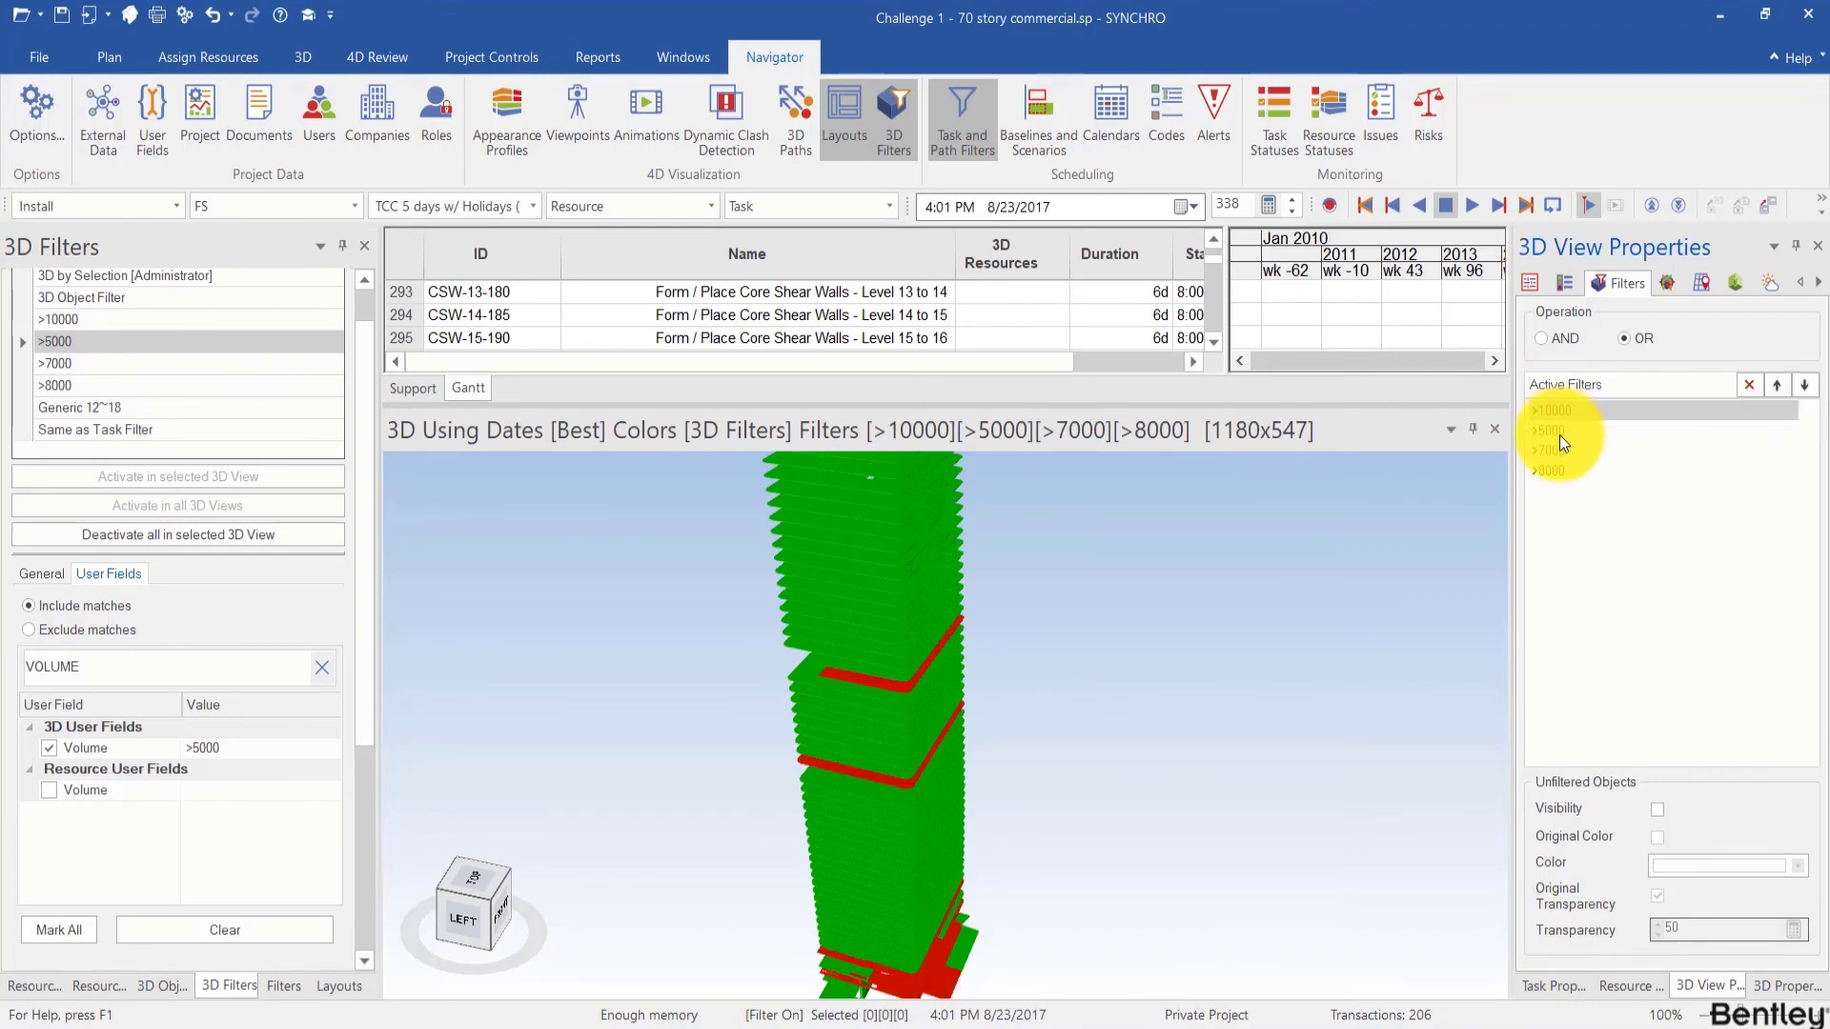
{"action": "left_click", "coordinate": [1603, 466]}
{"action": "left_click", "coordinate": [1778, 385]}
{"action": "left_click", "coordinate": [1778, 384]}
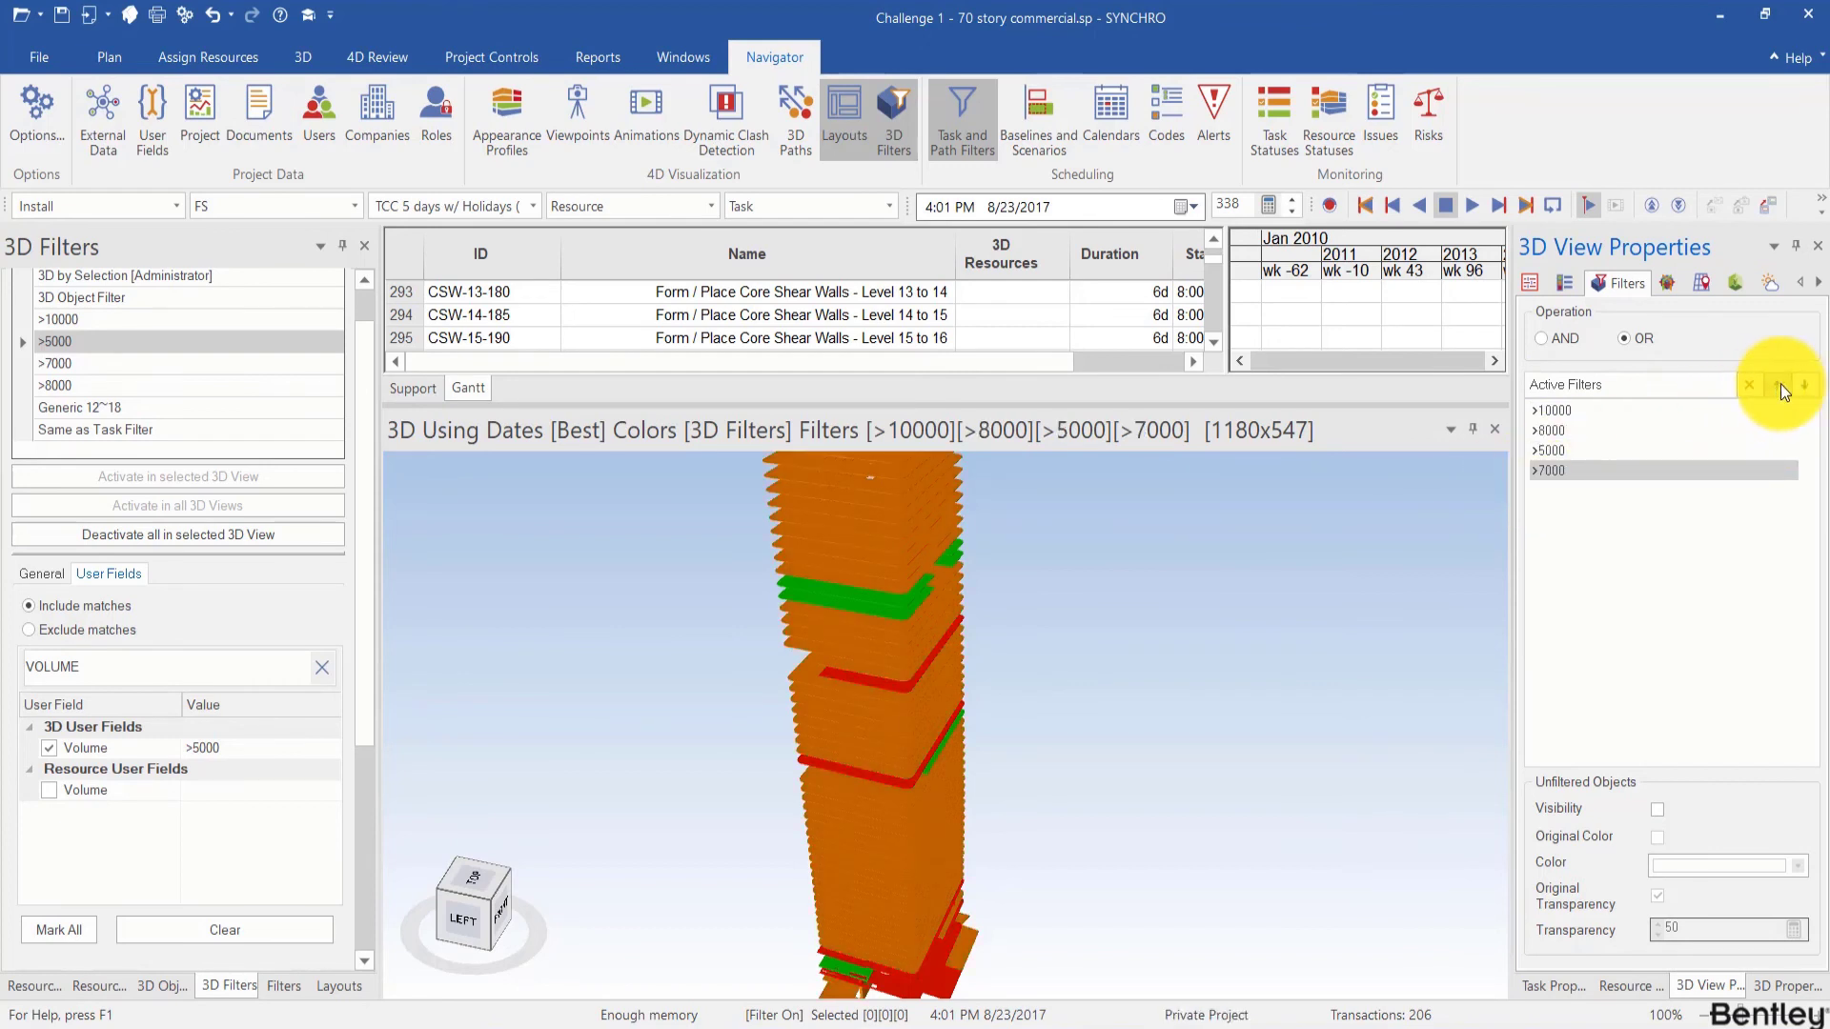
{"action": "left_click", "coordinate": [1781, 385]}
{"action": "left_click", "coordinate": [1564, 472]}
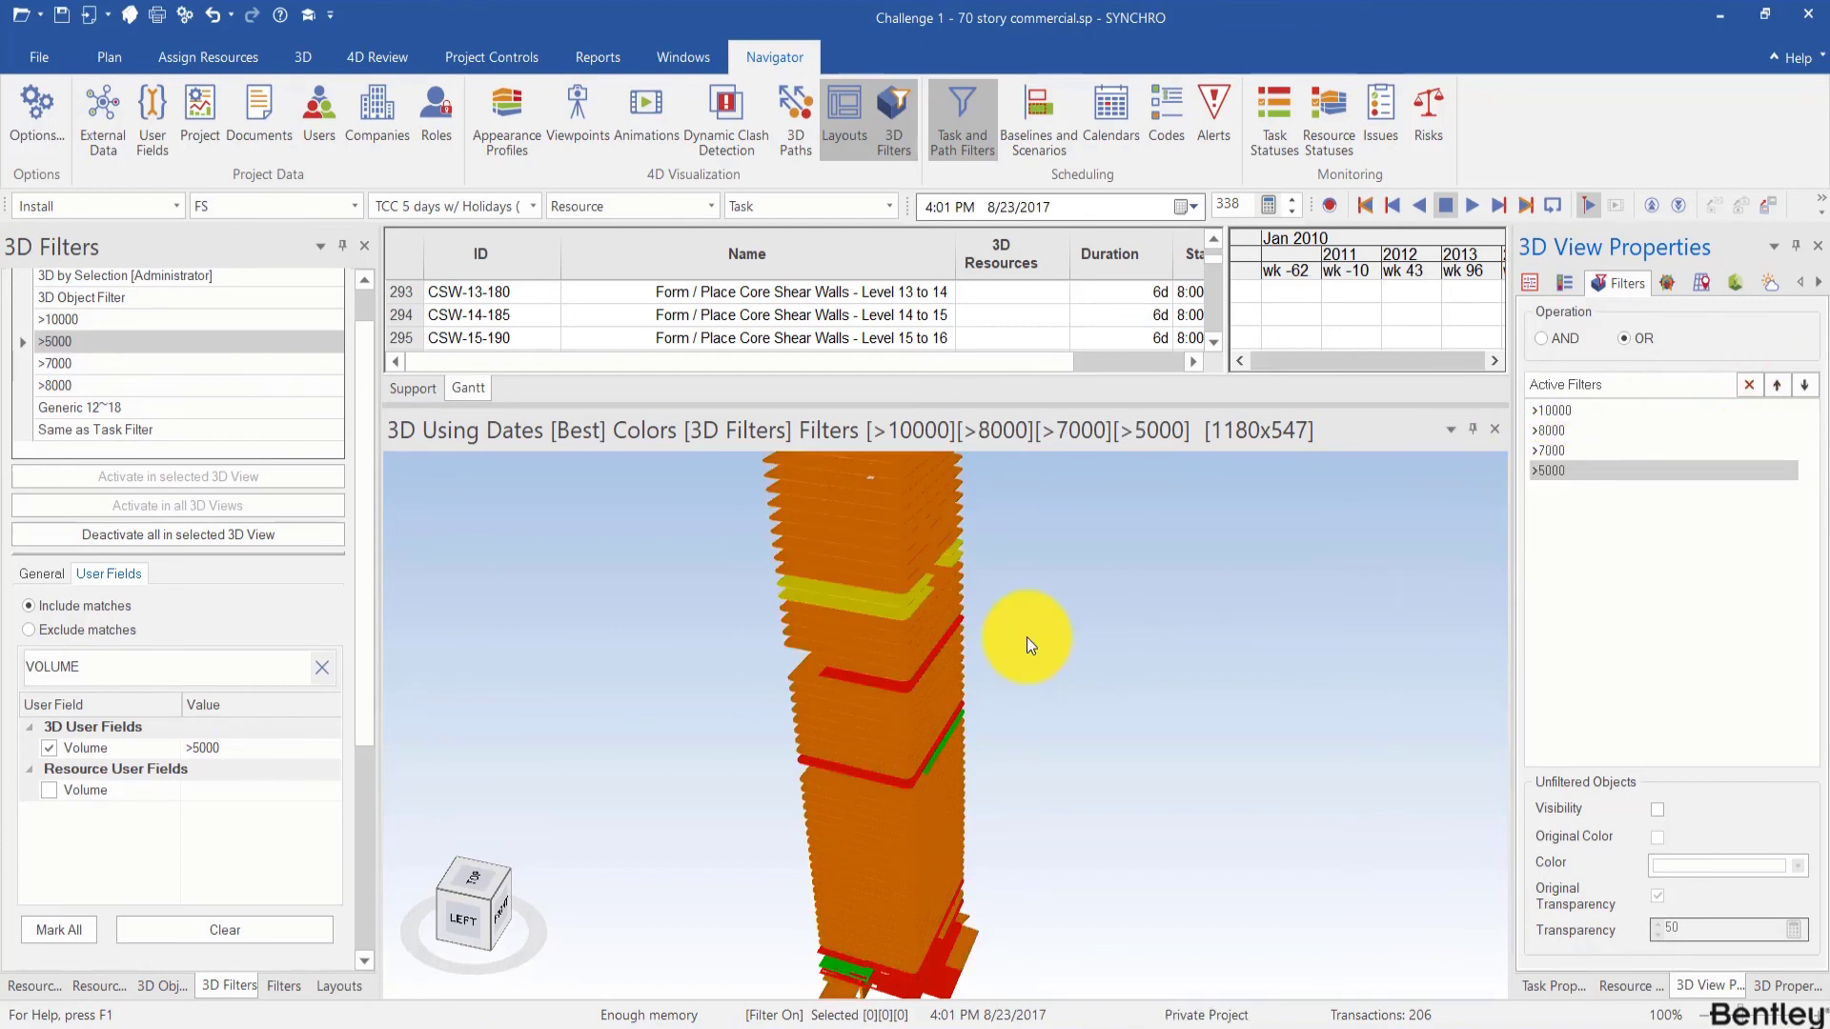
{"action": "left_click_drag", "start_coordinate": [1026, 637], "coordinate": [1172, 652]}
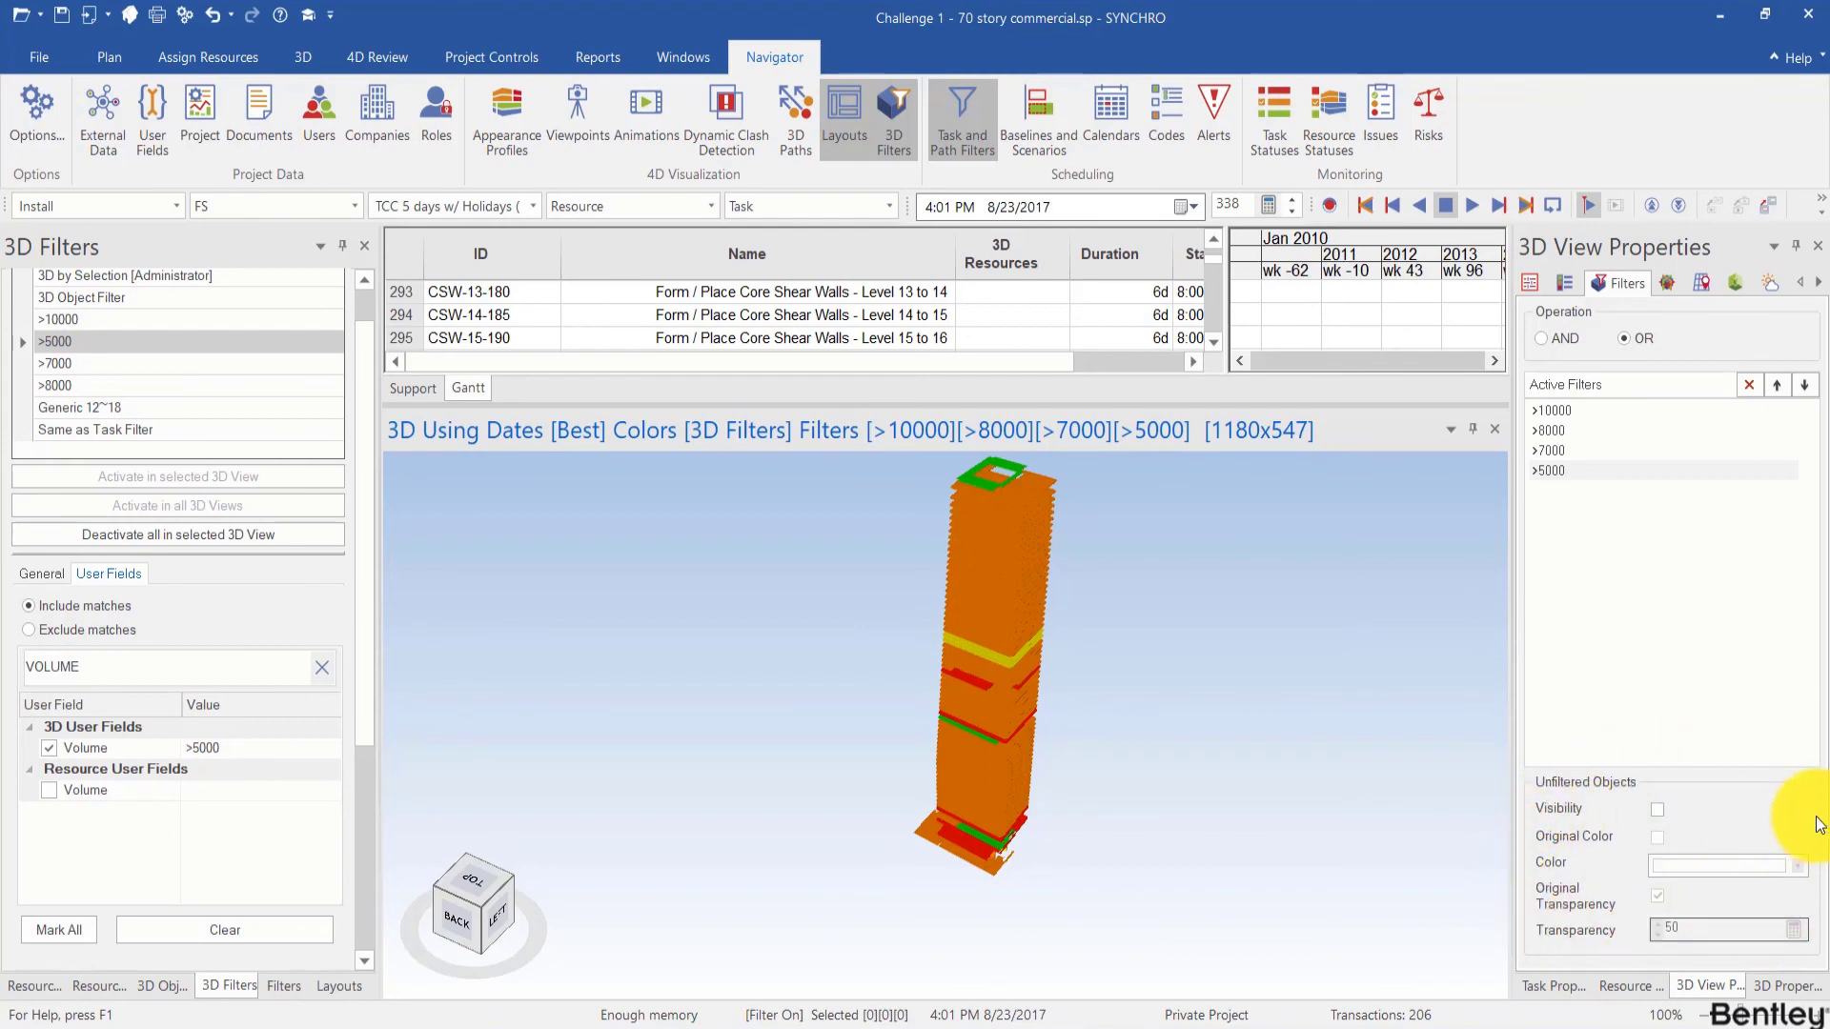
Step: Make the unfiltered objects visible in a brighter blue and inspect the tower's base
{"action": "left_click", "coordinate": [1657, 809]}
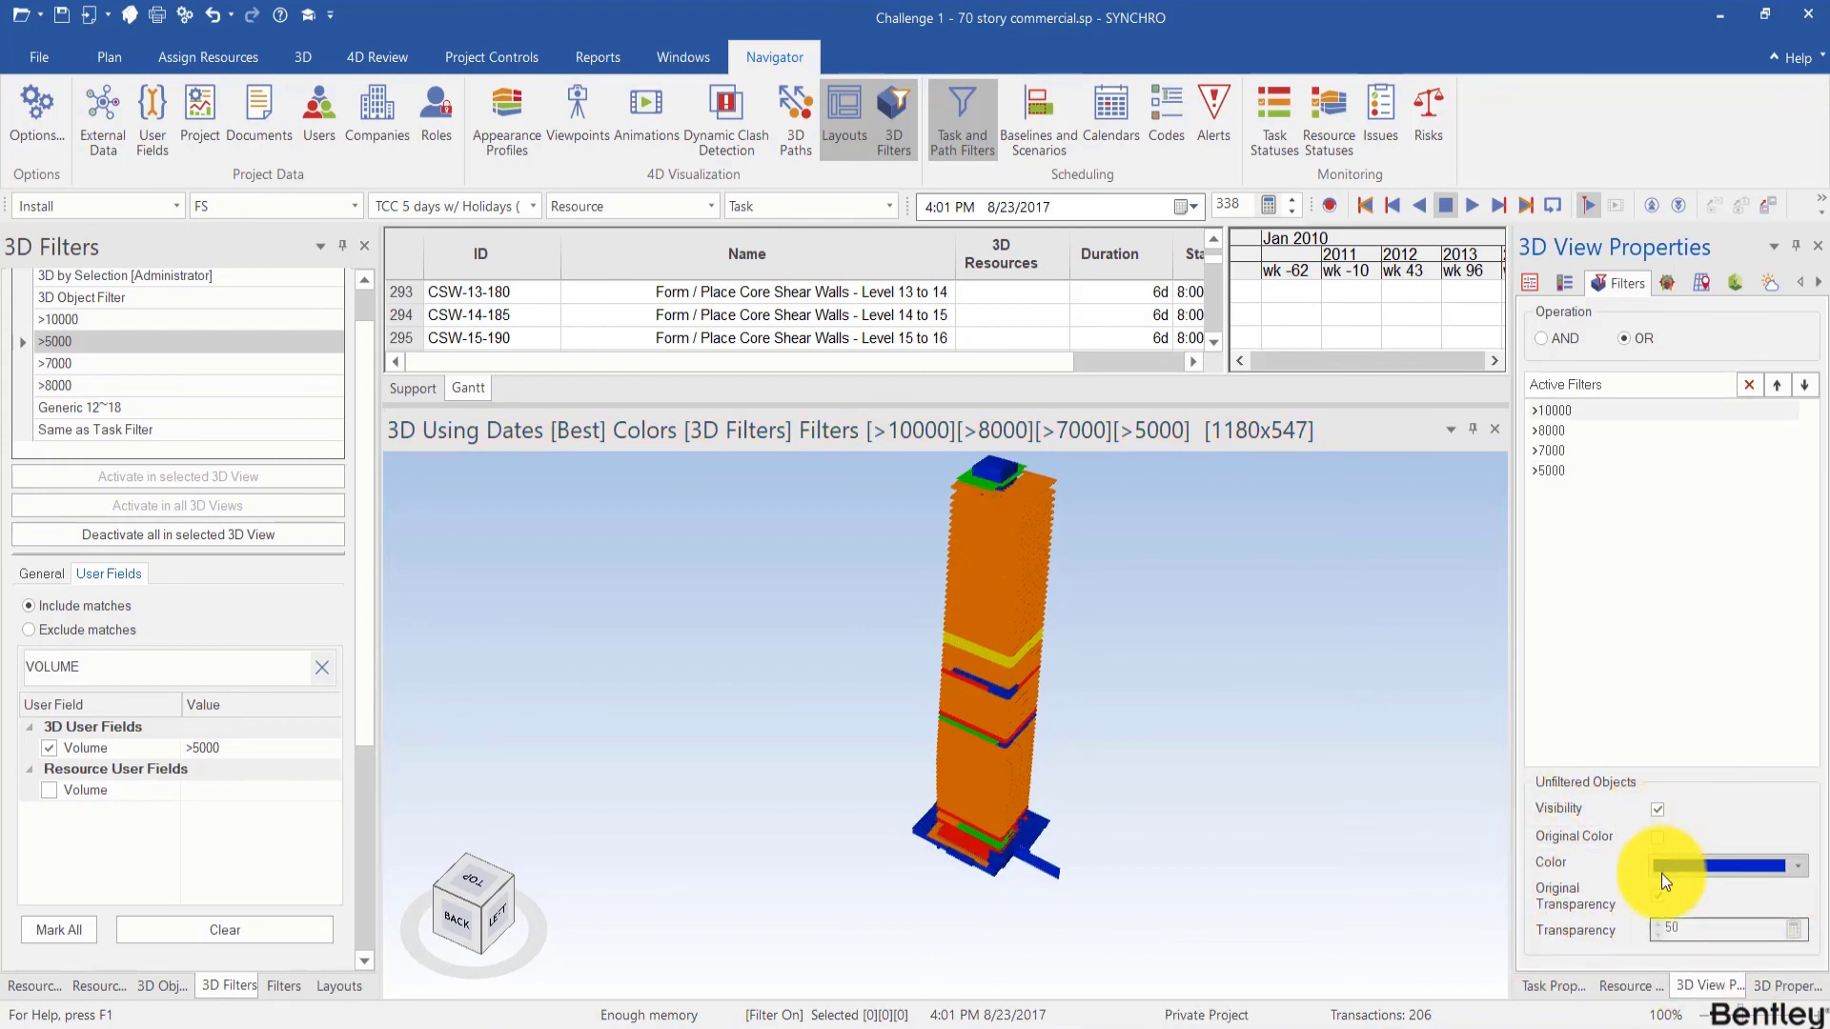
{"action": "left_click", "coordinate": [1661, 869]}
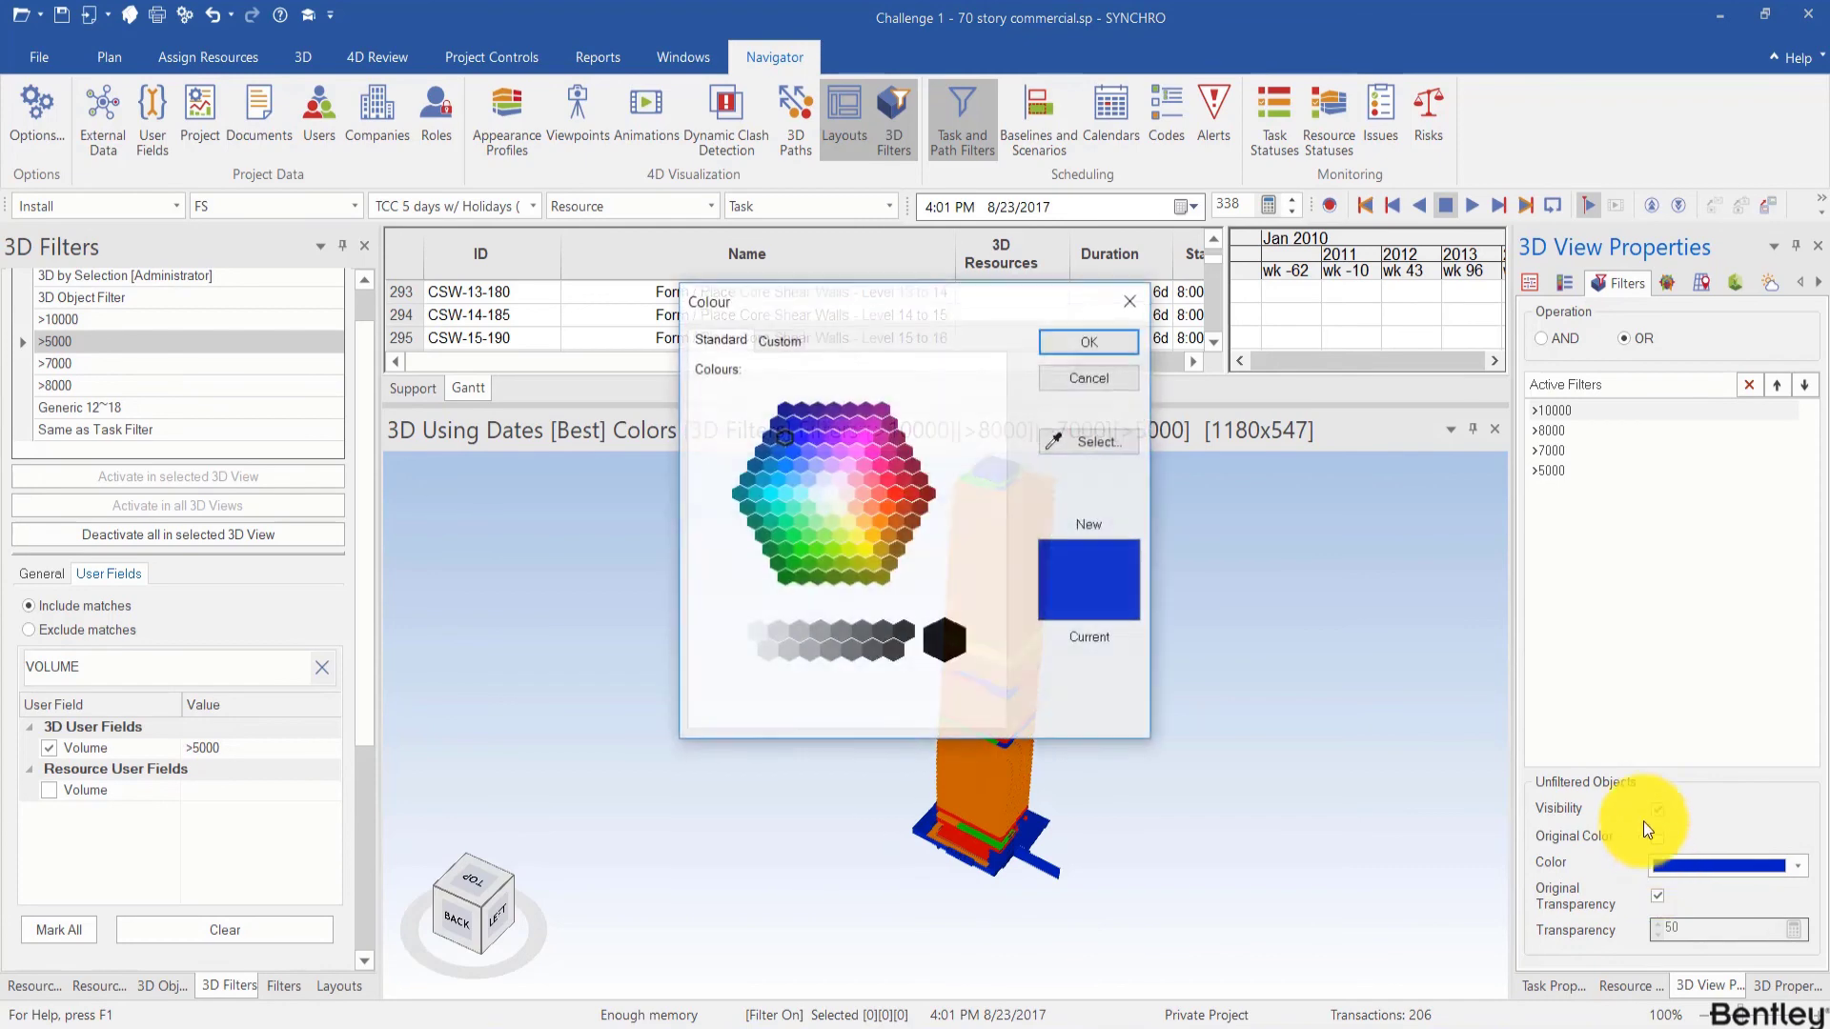
{"action": "left_click", "coordinate": [797, 450]}
{"action": "left_click", "coordinate": [1063, 340]}
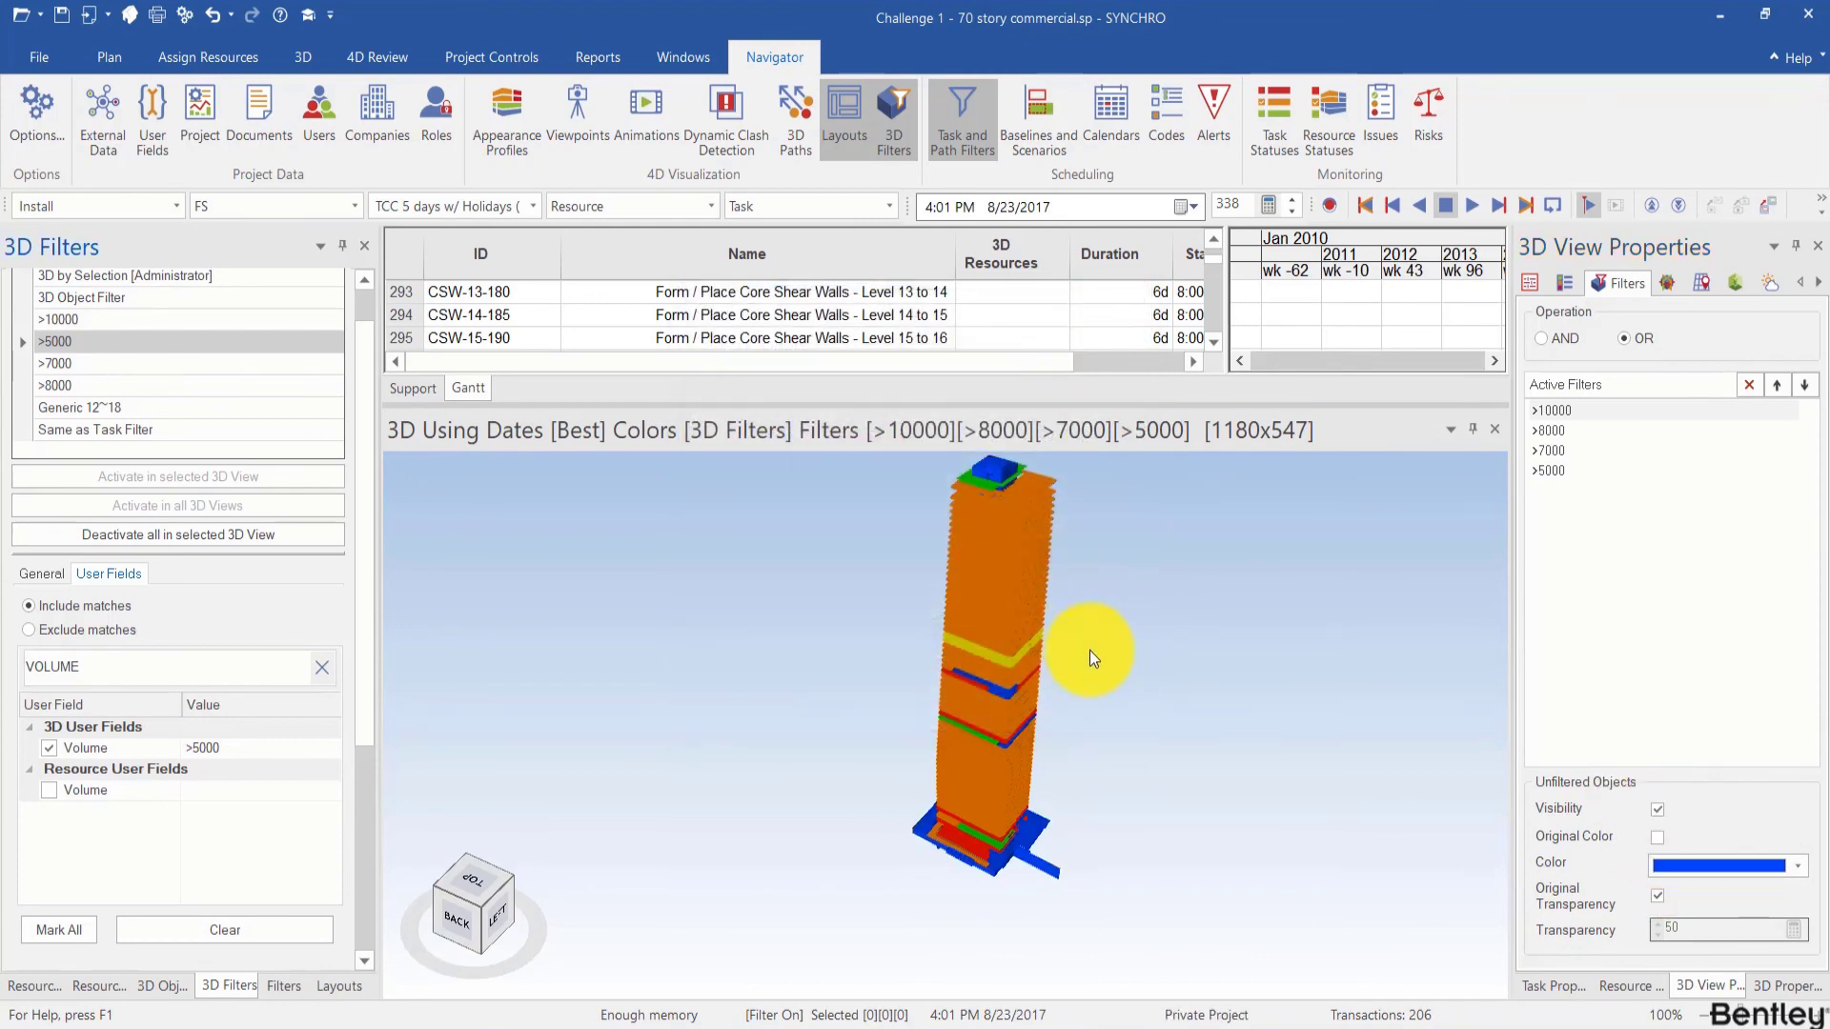
{"action": "scroll", "coordinate": [1022, 712], "scroll_direction": "up", "scroll_amount": 3}
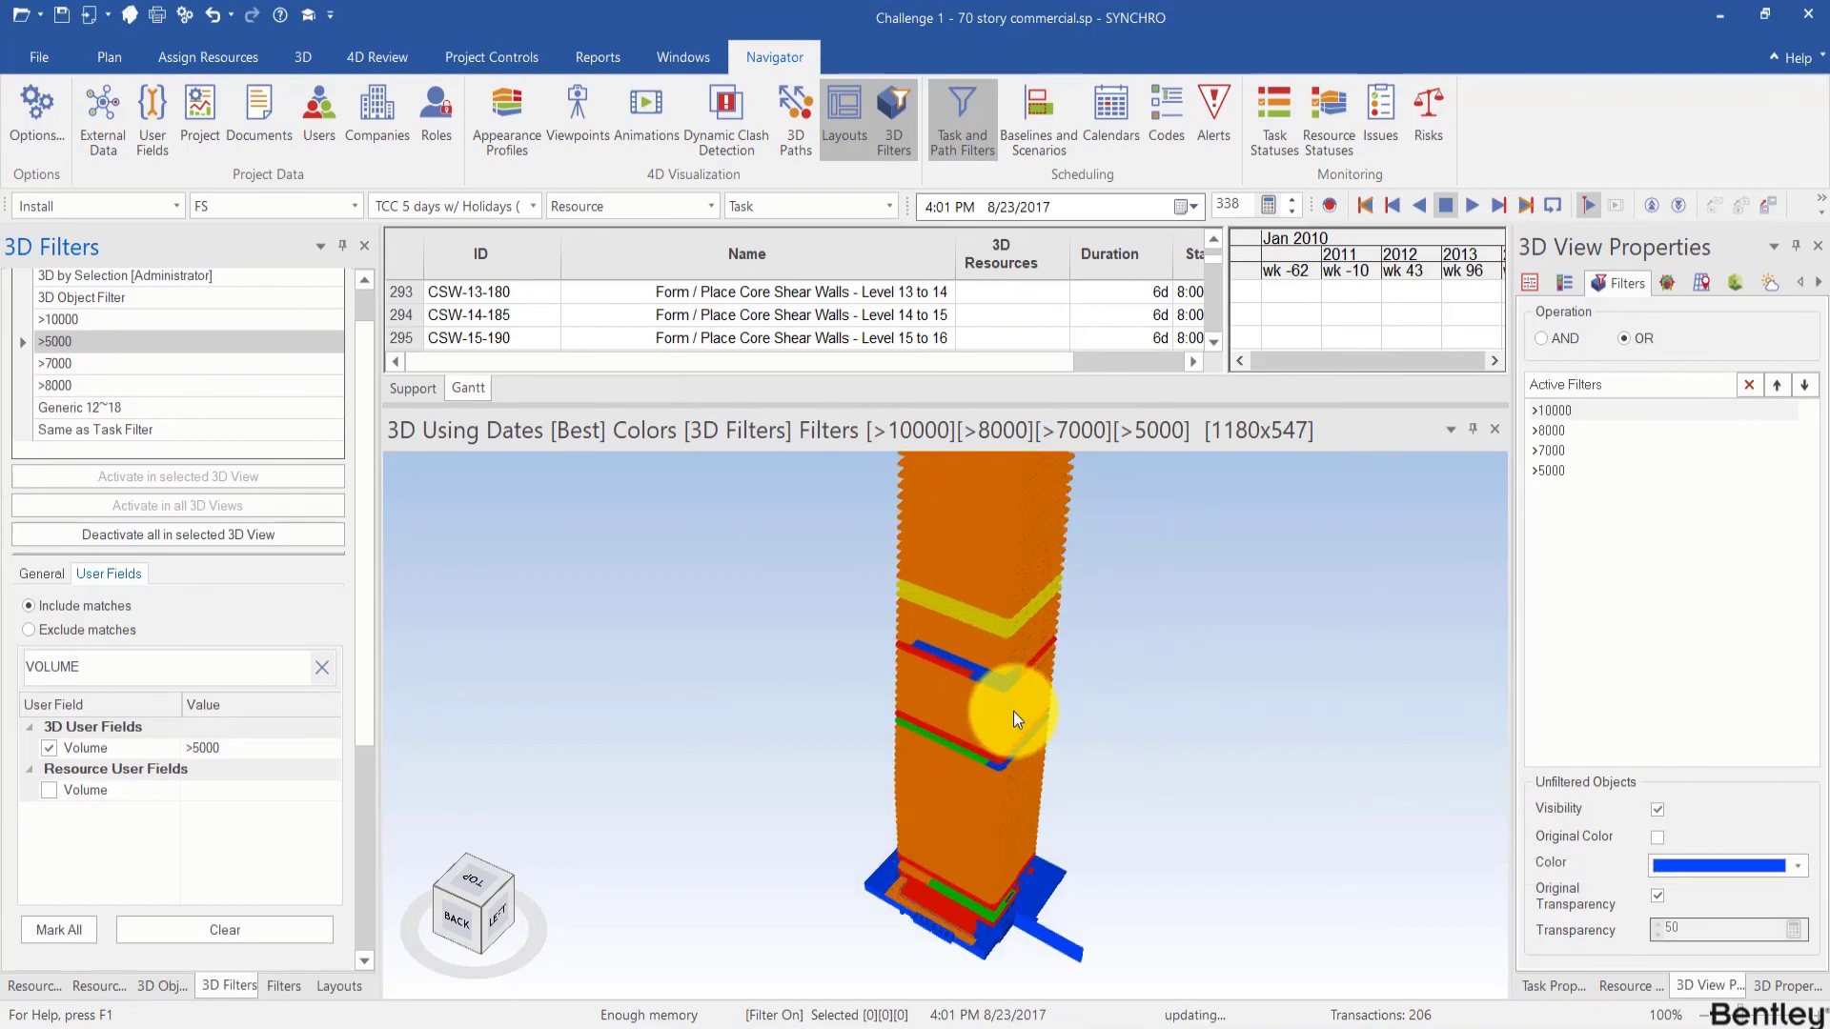
{"action": "middle_click_drag", "start_coordinate": [1014, 711], "coordinate": [1003, 792]}
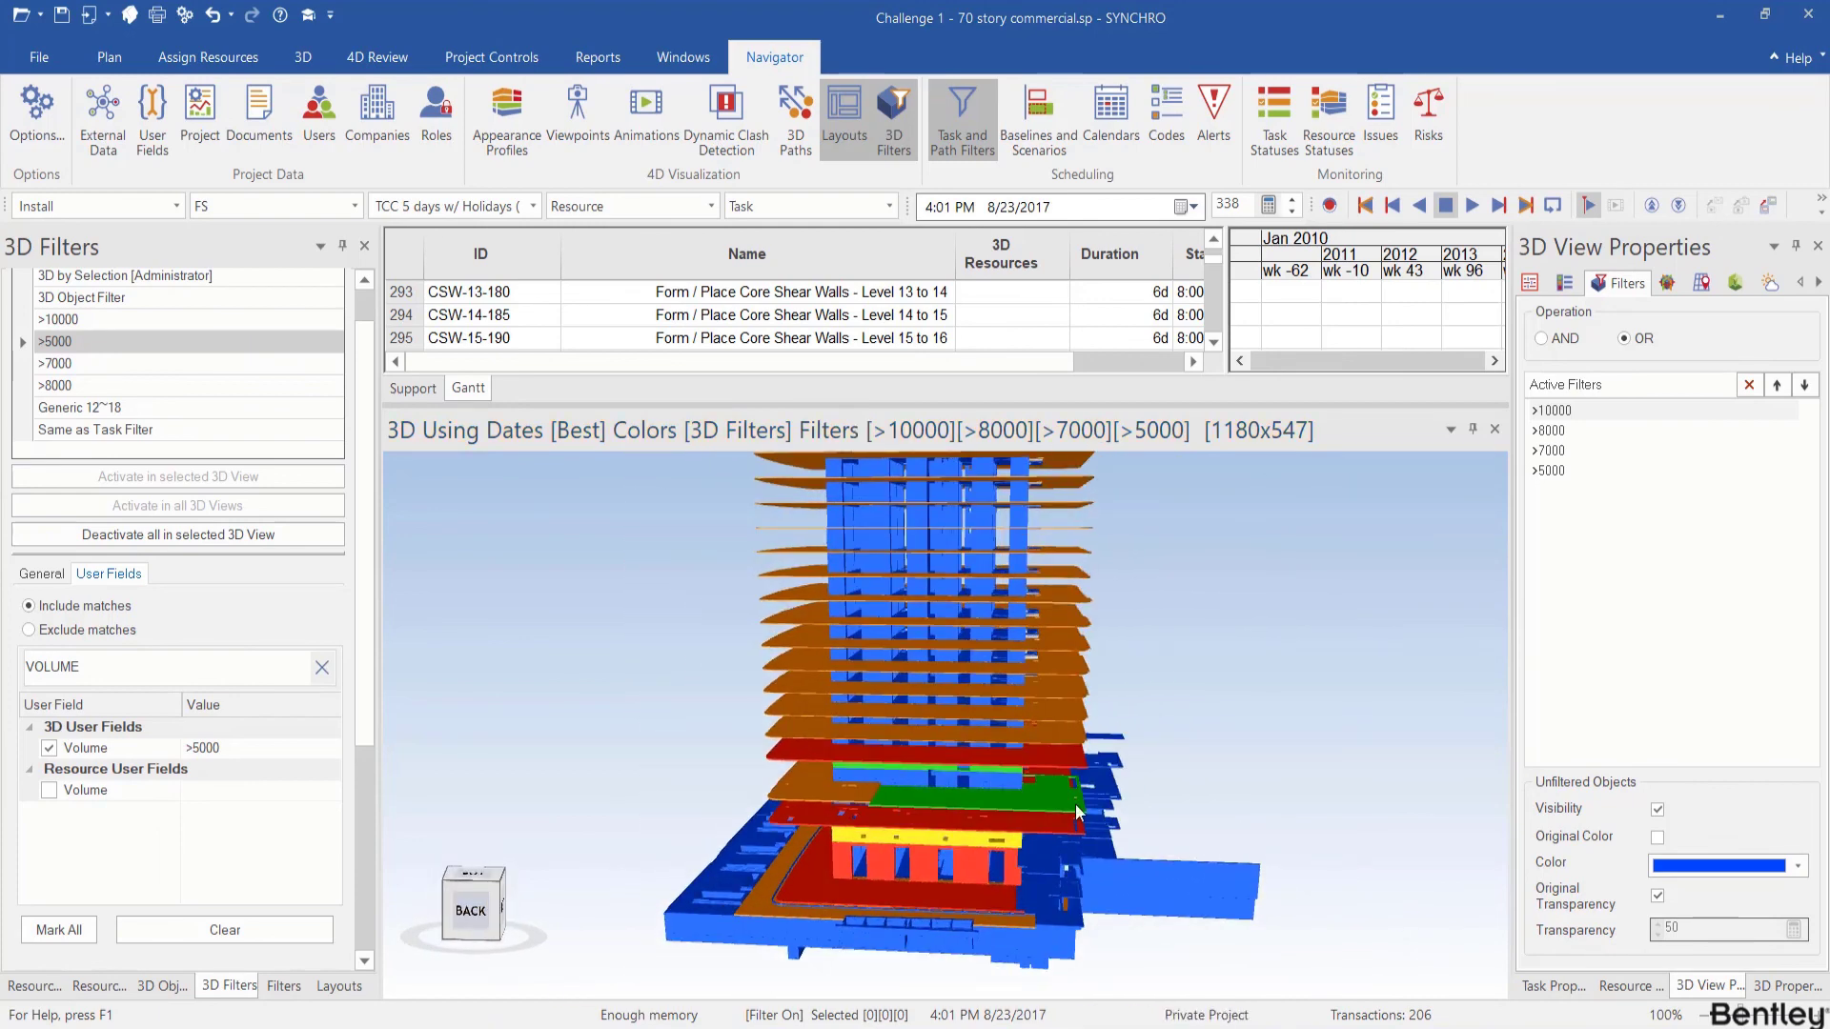
Step: Save the current arrangement as a new layout named Heatmap Layout
{"action": "left_click", "coordinate": [848, 145]}
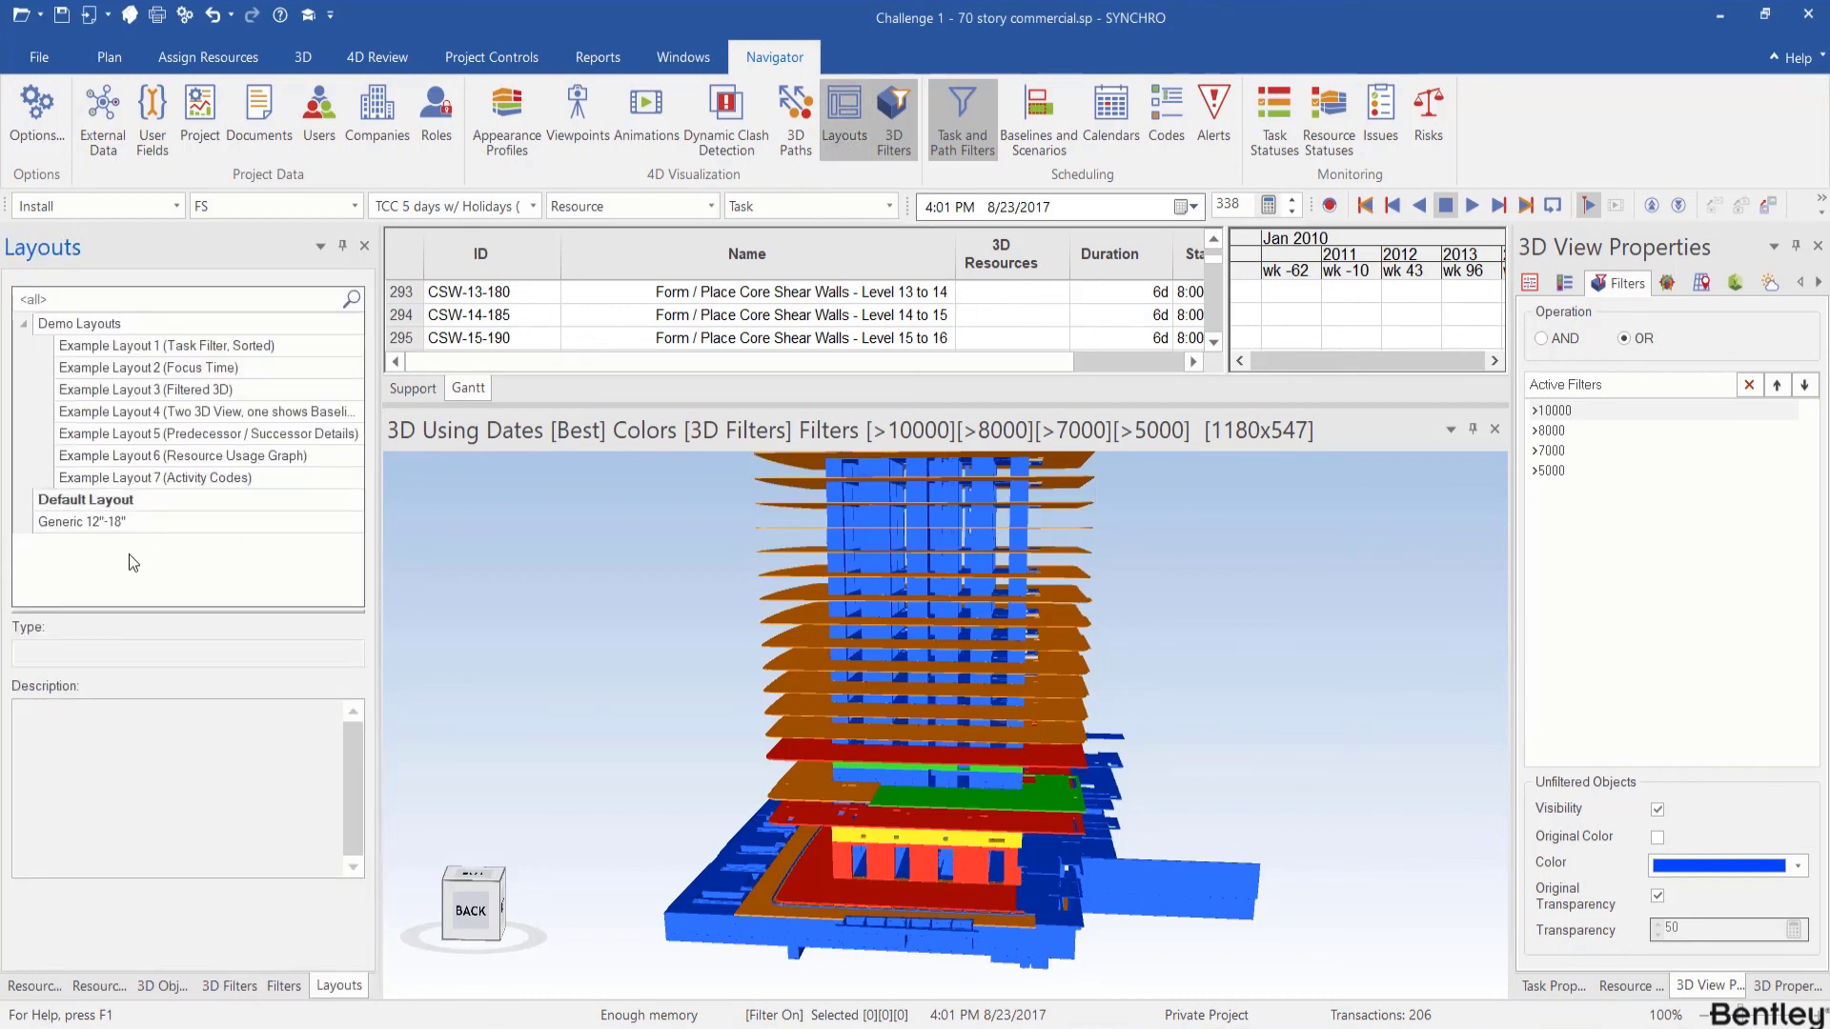
{"action": "right_click", "coordinate": [132, 557]}
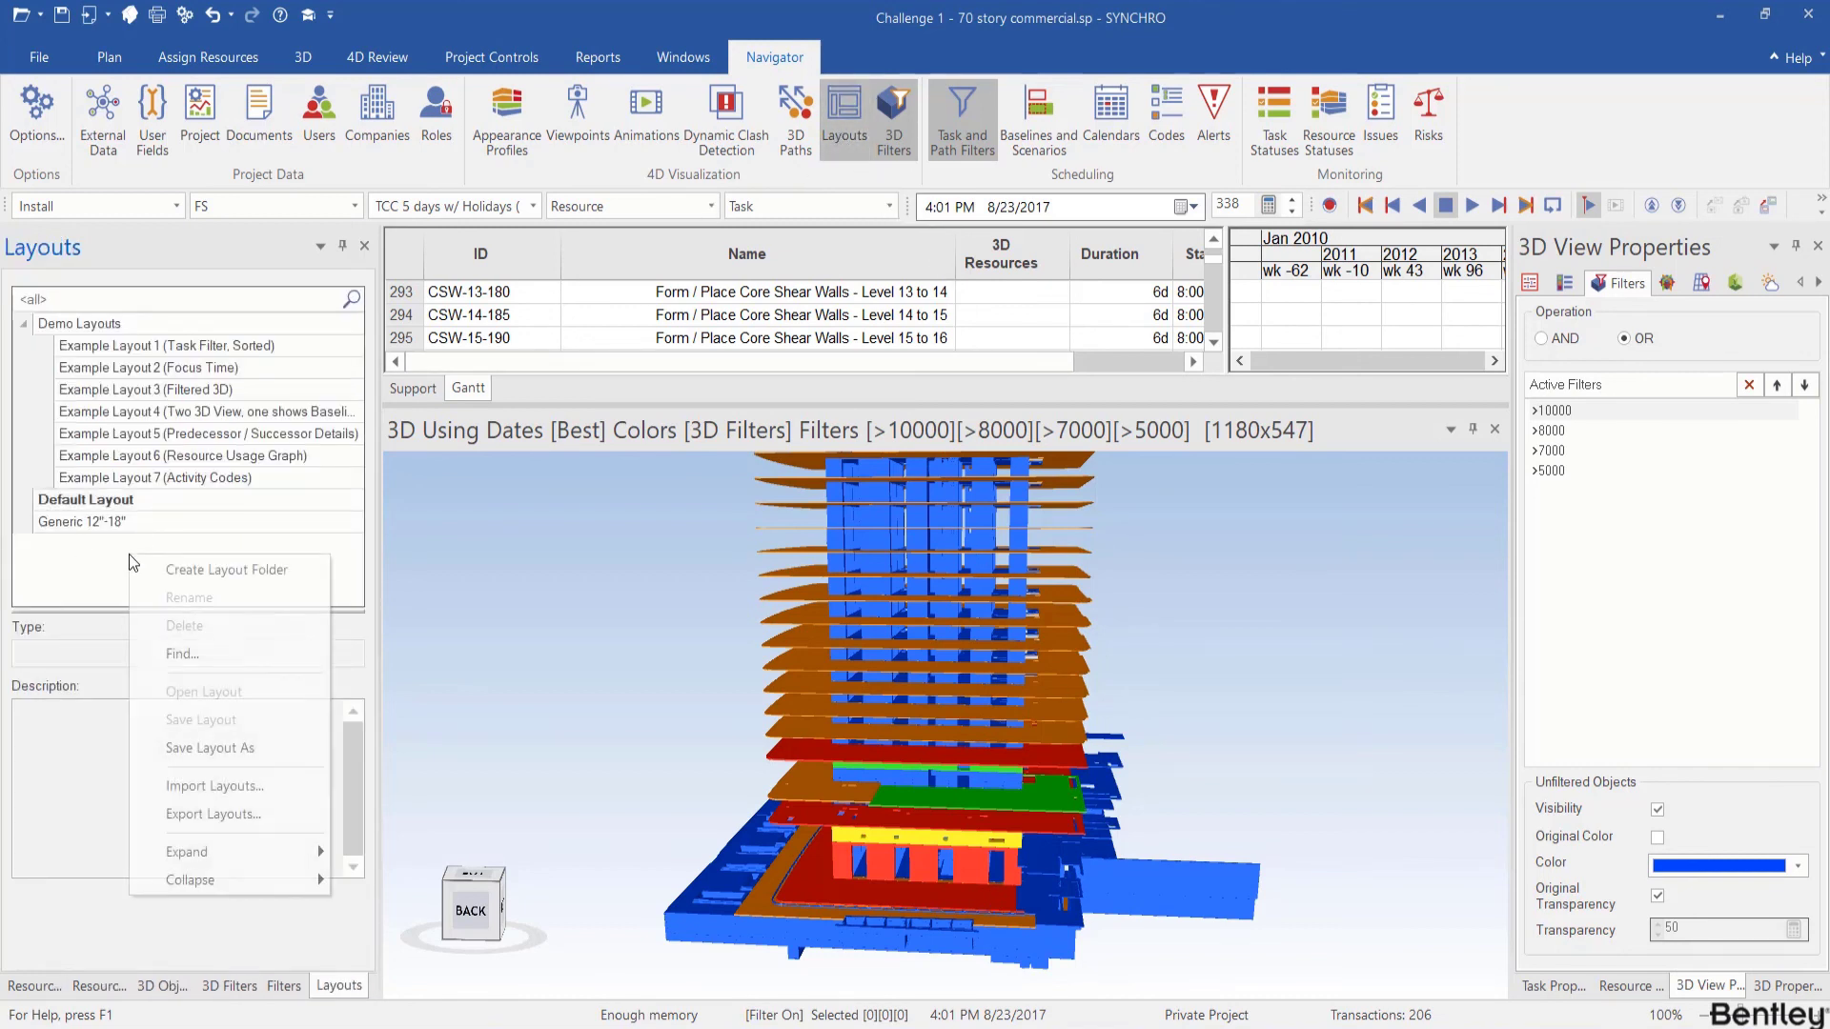
{"action": "left_click", "coordinate": [270, 744]}
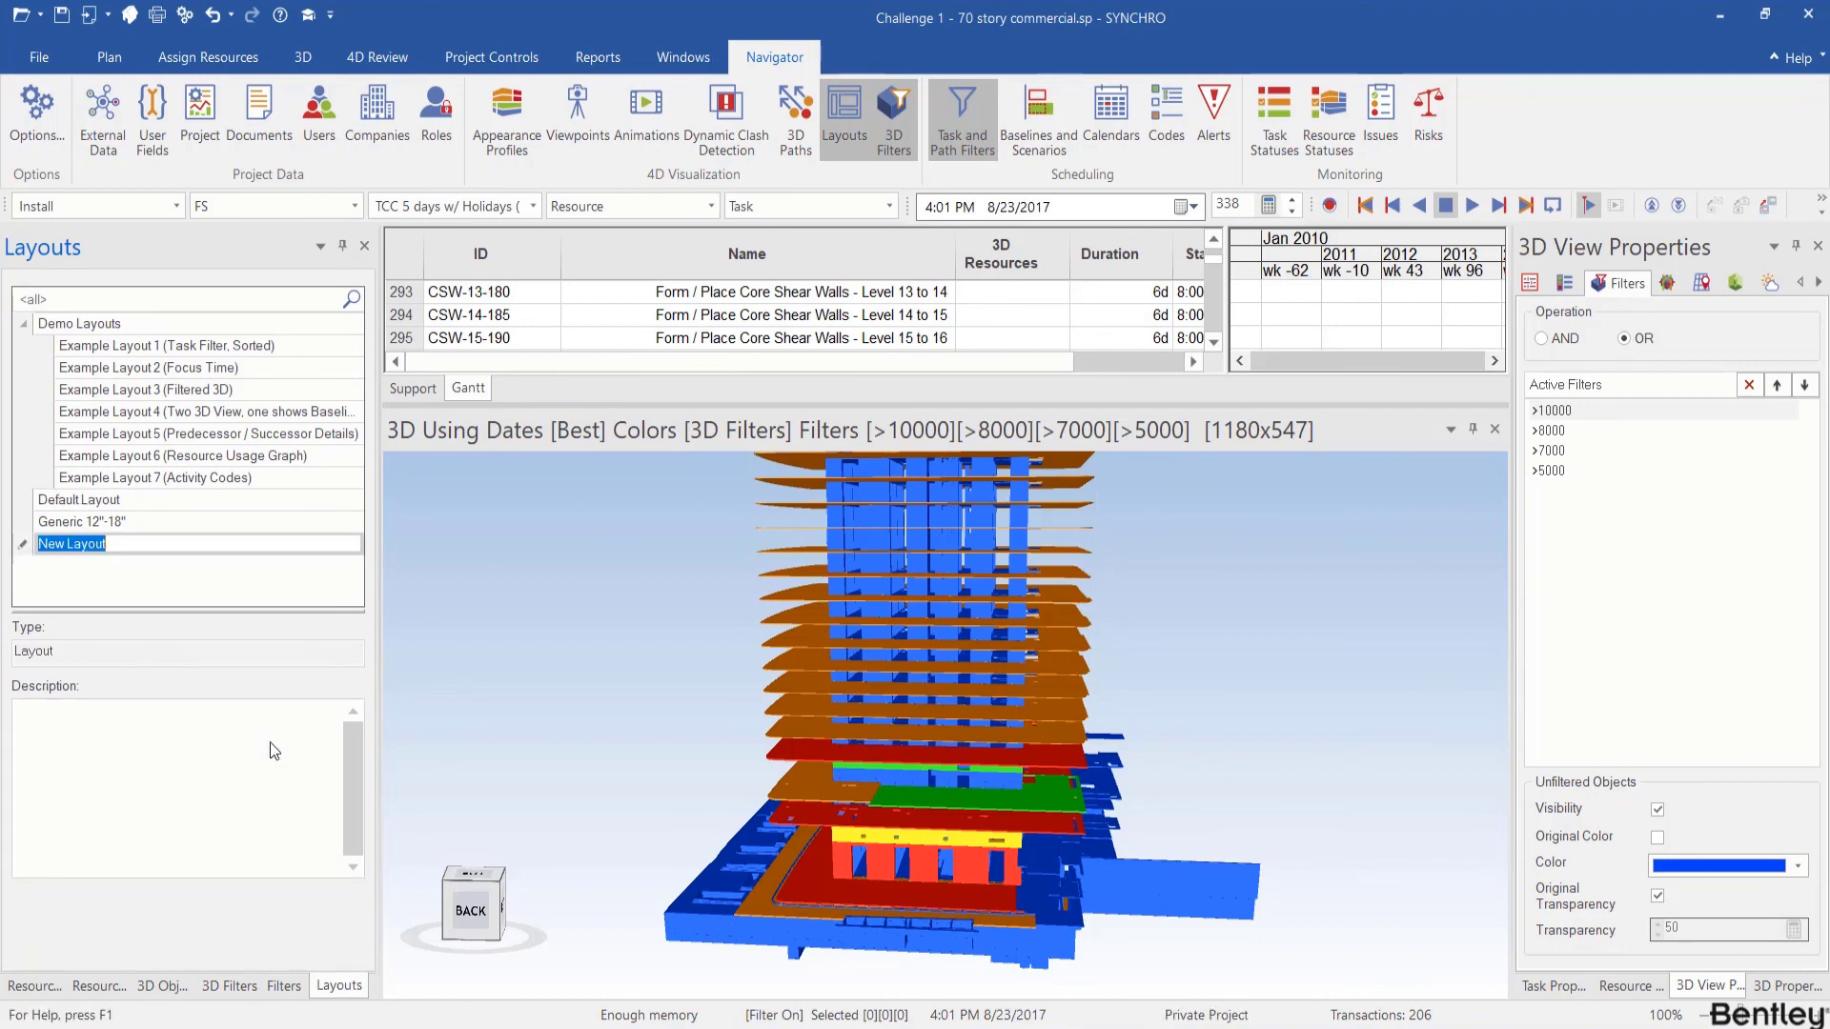
{"action": "type", "text": "Heatmap Lay"}
{"action": "key", "text": "Return"}
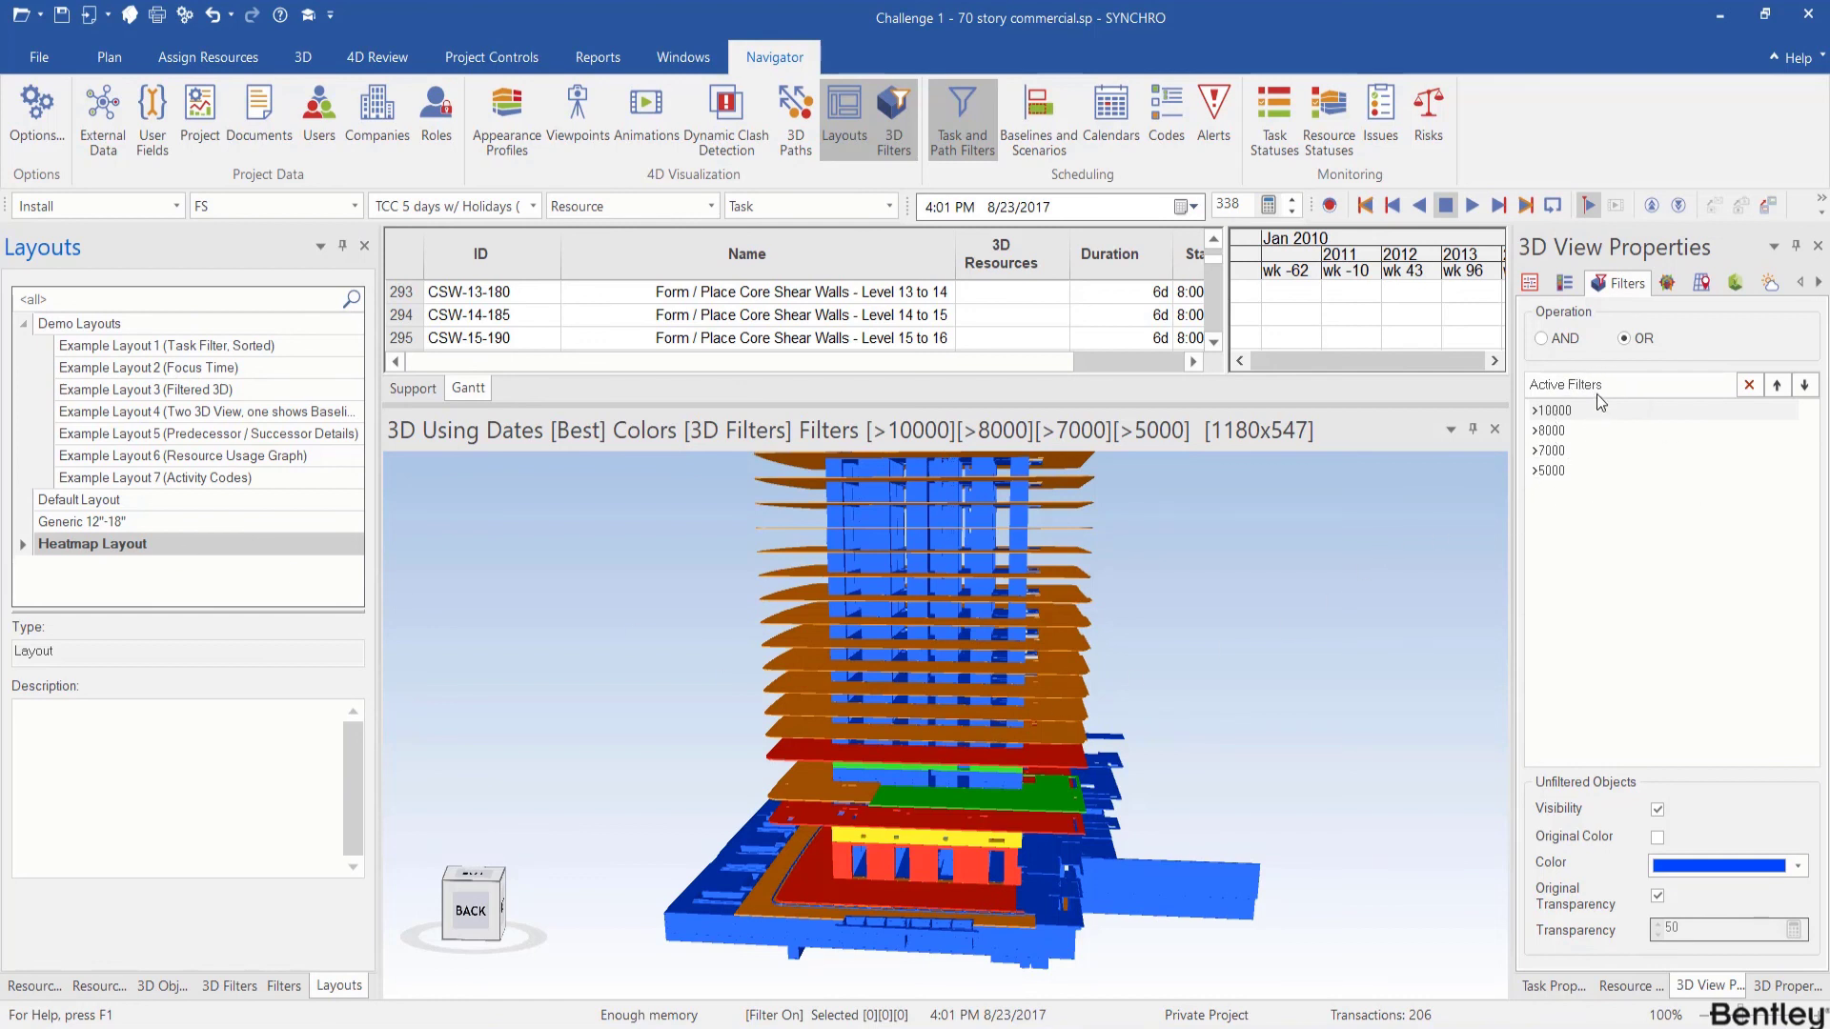
Step: Open the Default Layout from the saved layouts
{"action": "left_click", "coordinate": [101, 499]}
{"action": "right_click", "coordinate": [101, 498]}
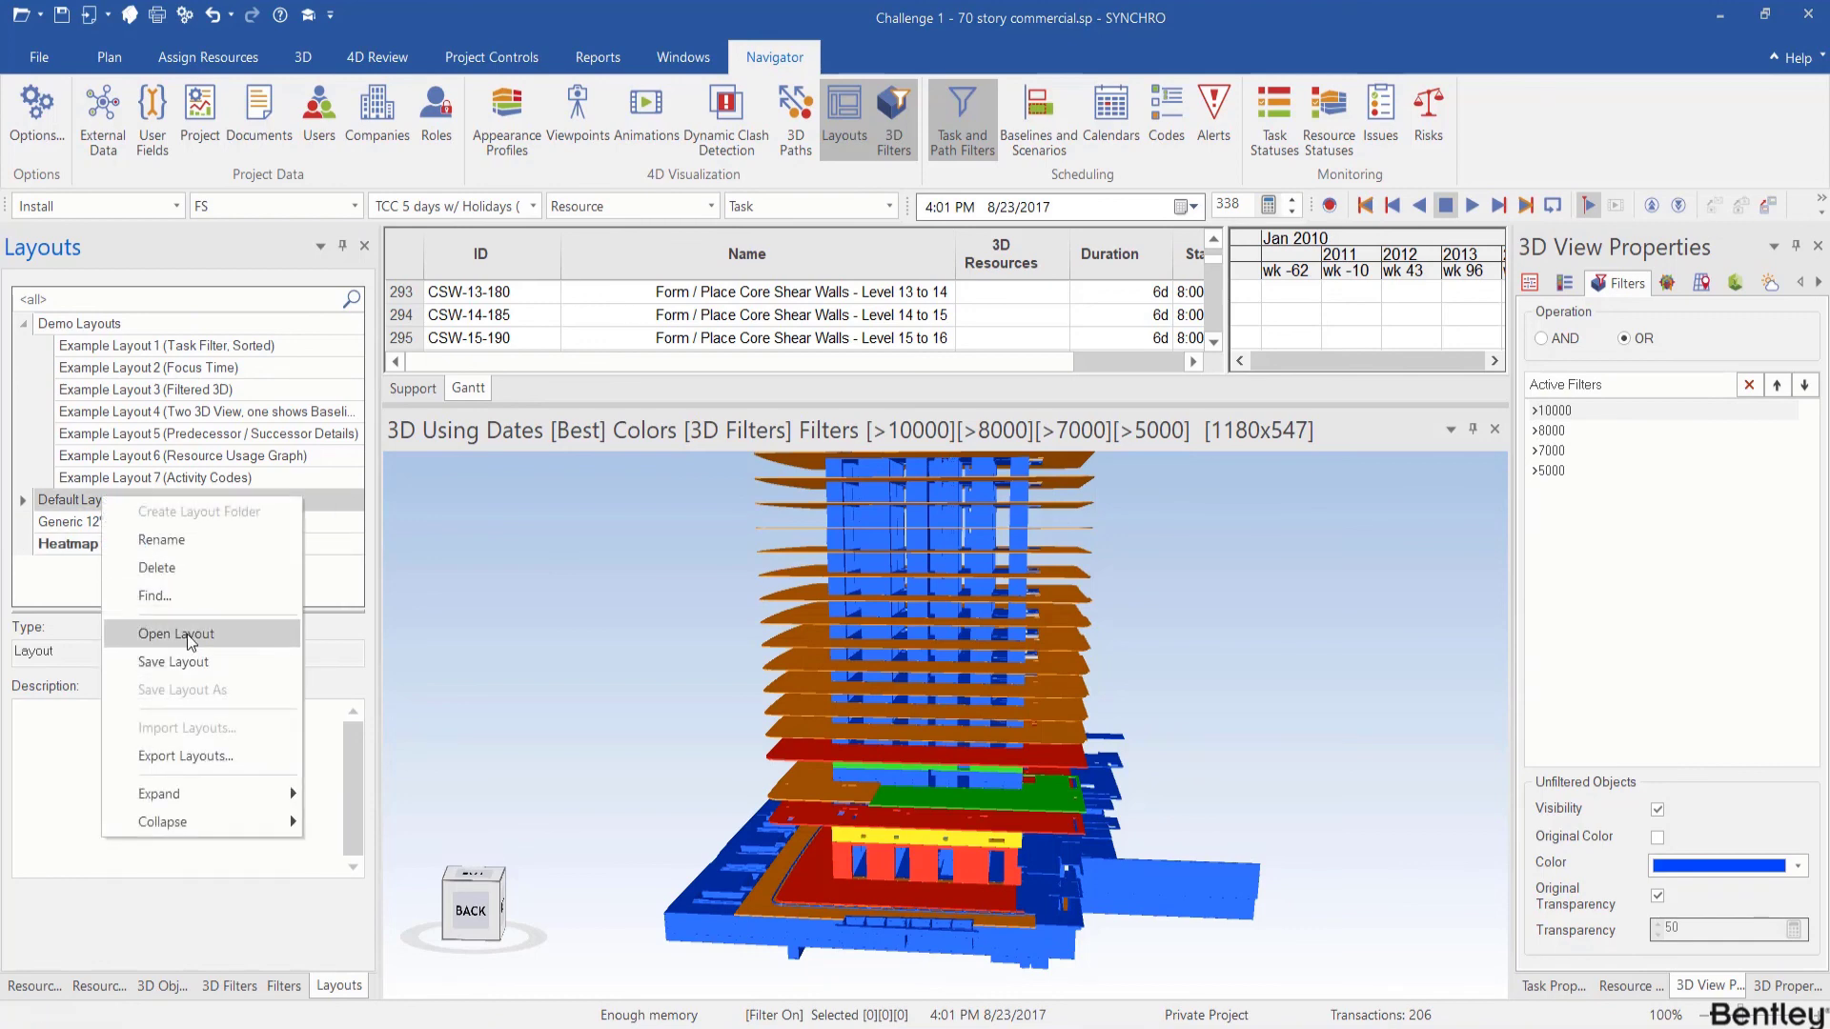
{"action": "left_click", "coordinate": [172, 633]}
{"action": "left_click", "coordinate": [921, 613]}
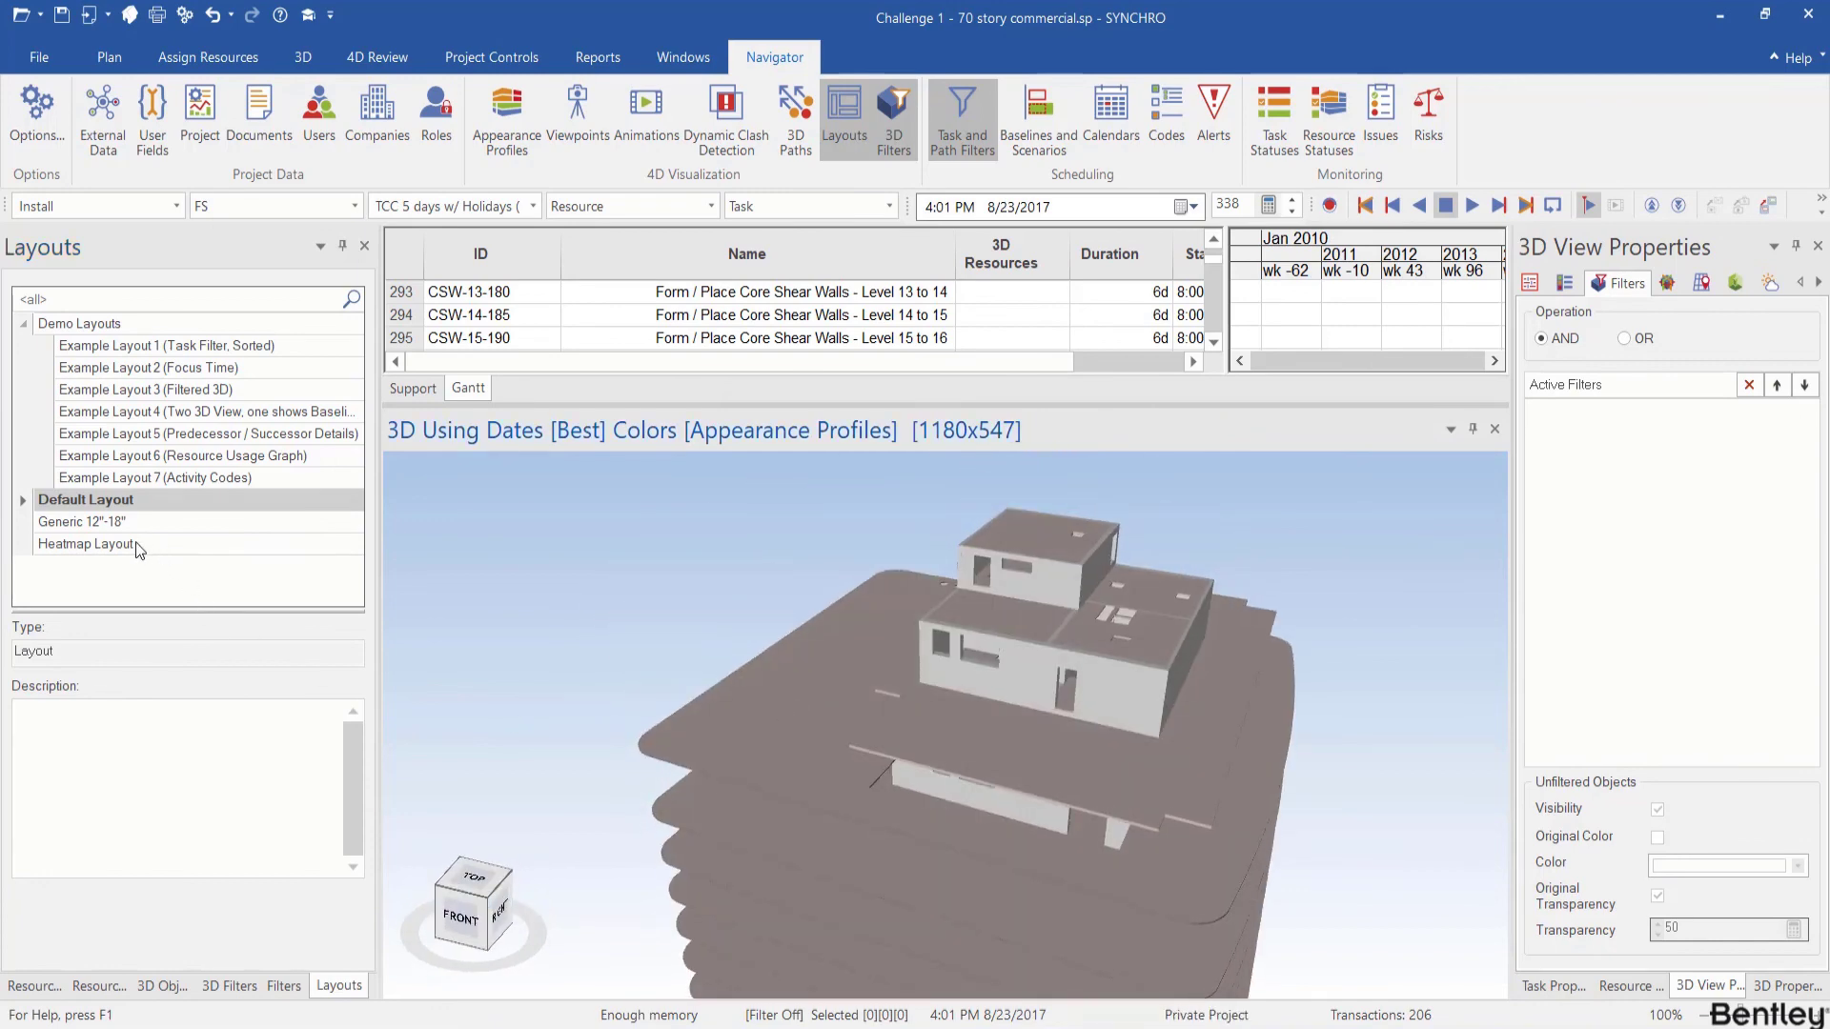
Step: Open the saved Heatmap Layout to restore the color-coded filter view
{"action": "left_click", "coordinate": [108, 545]}
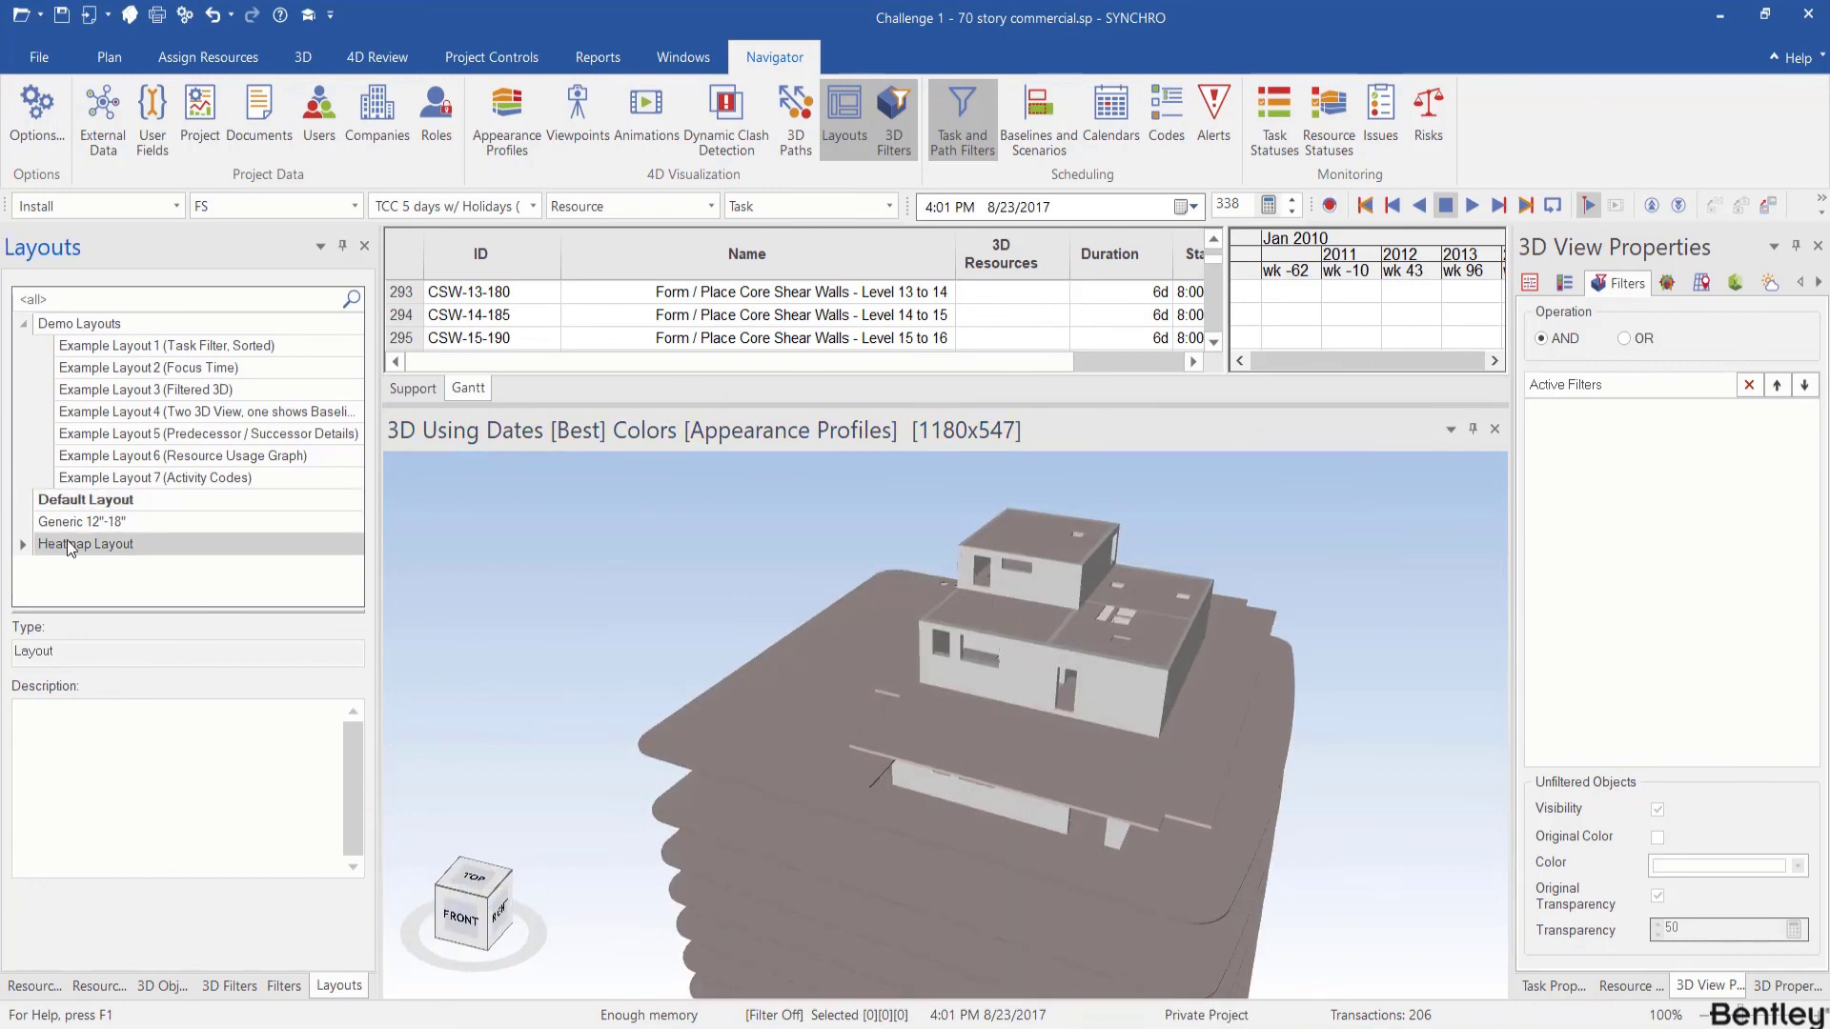
{"action": "right_click", "coordinate": [67, 539]}
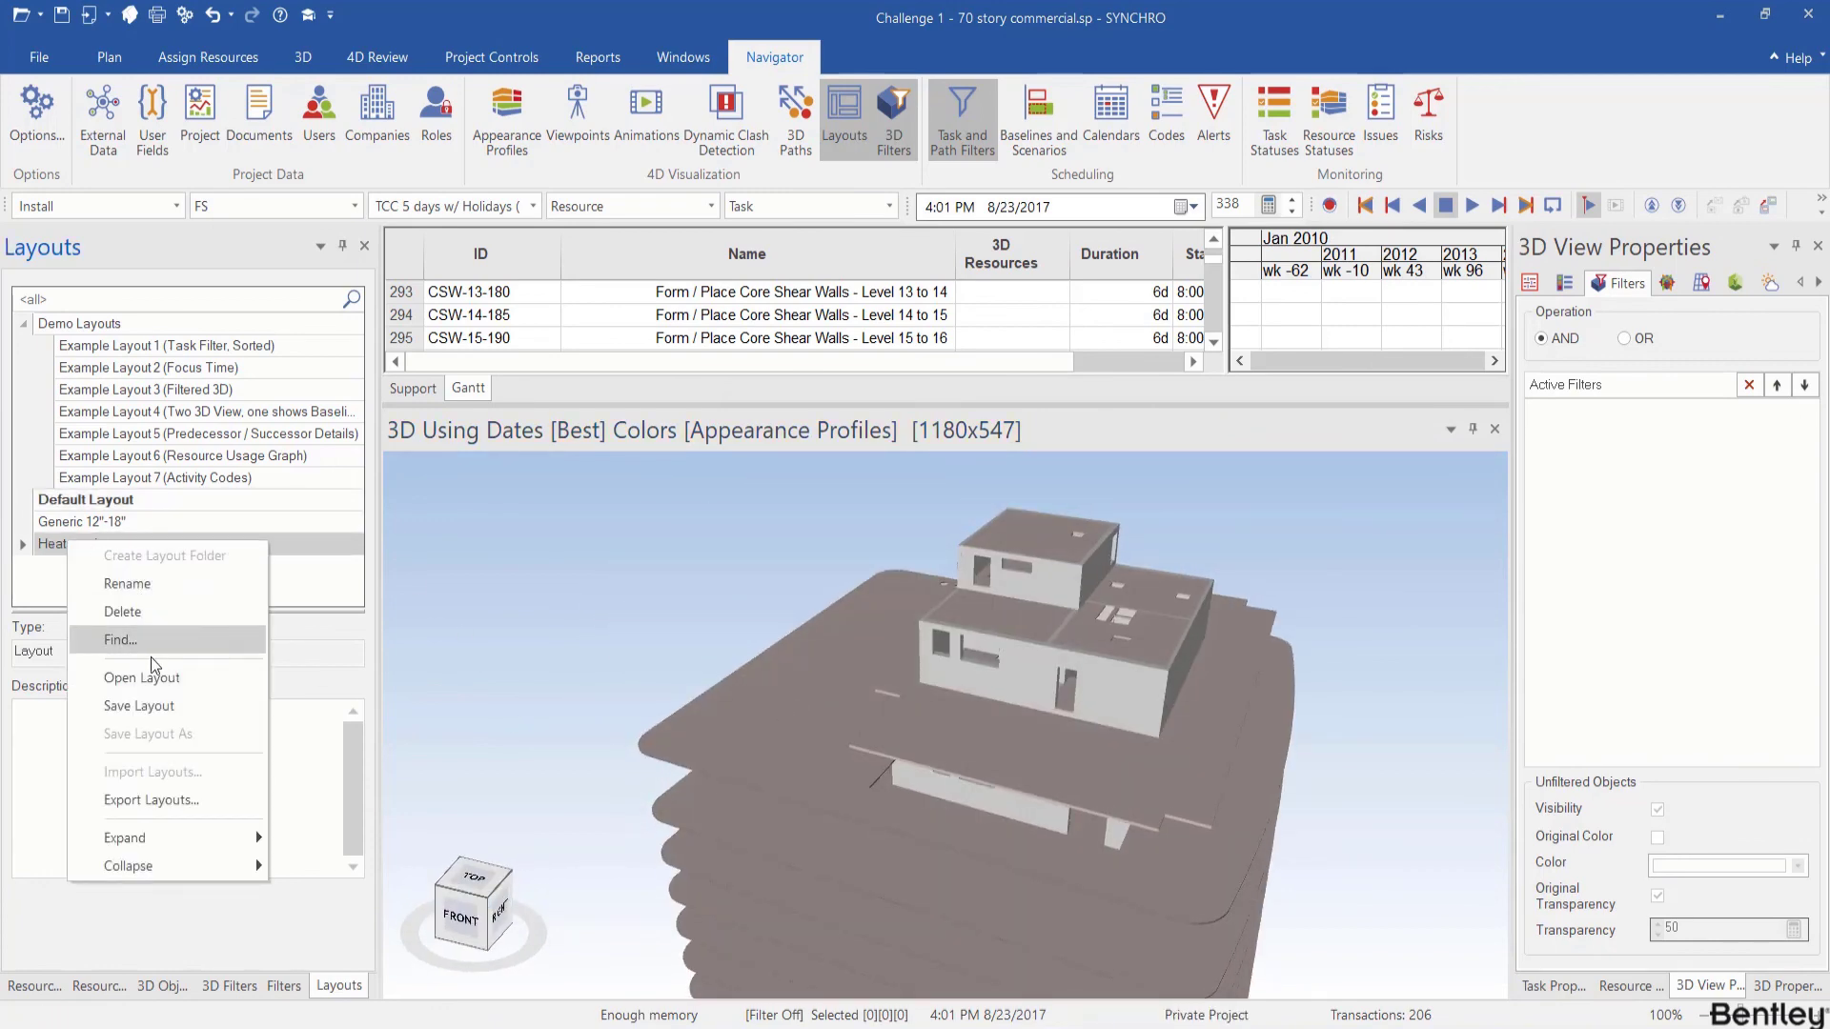
{"action": "left_click", "coordinate": [269, 679]}
{"action": "left_click", "coordinate": [937, 619]}
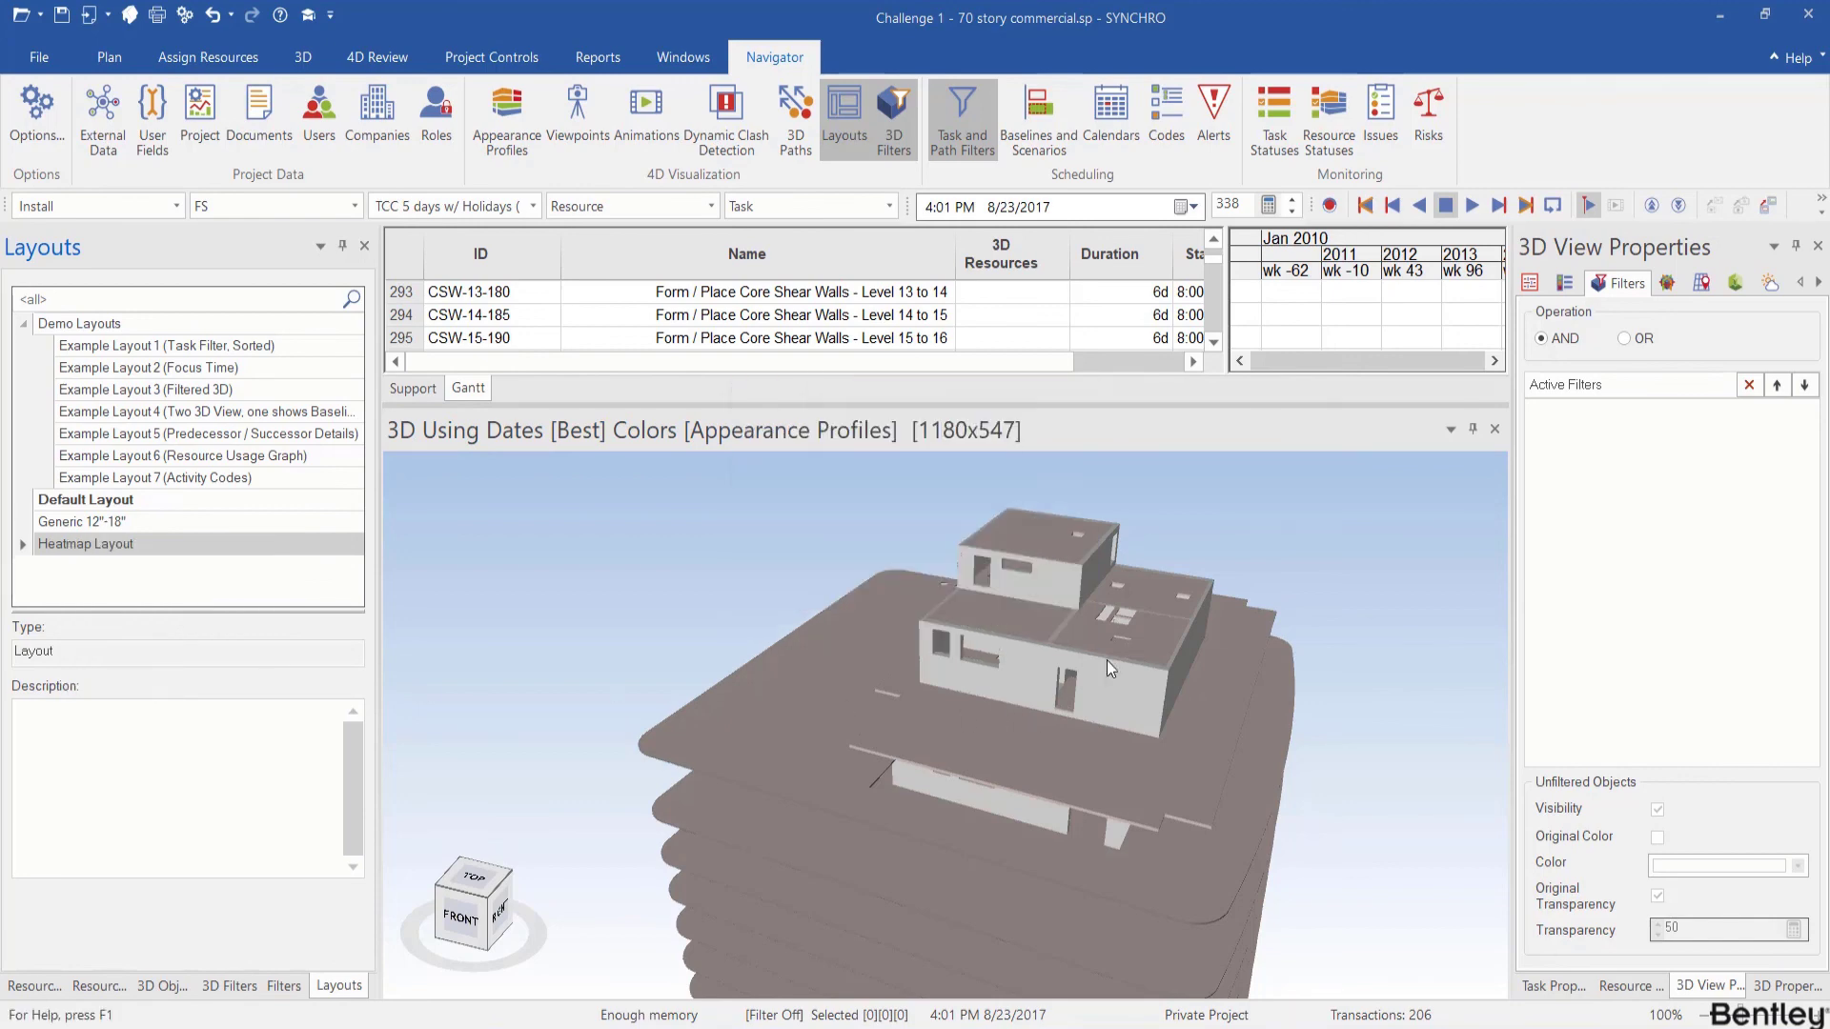